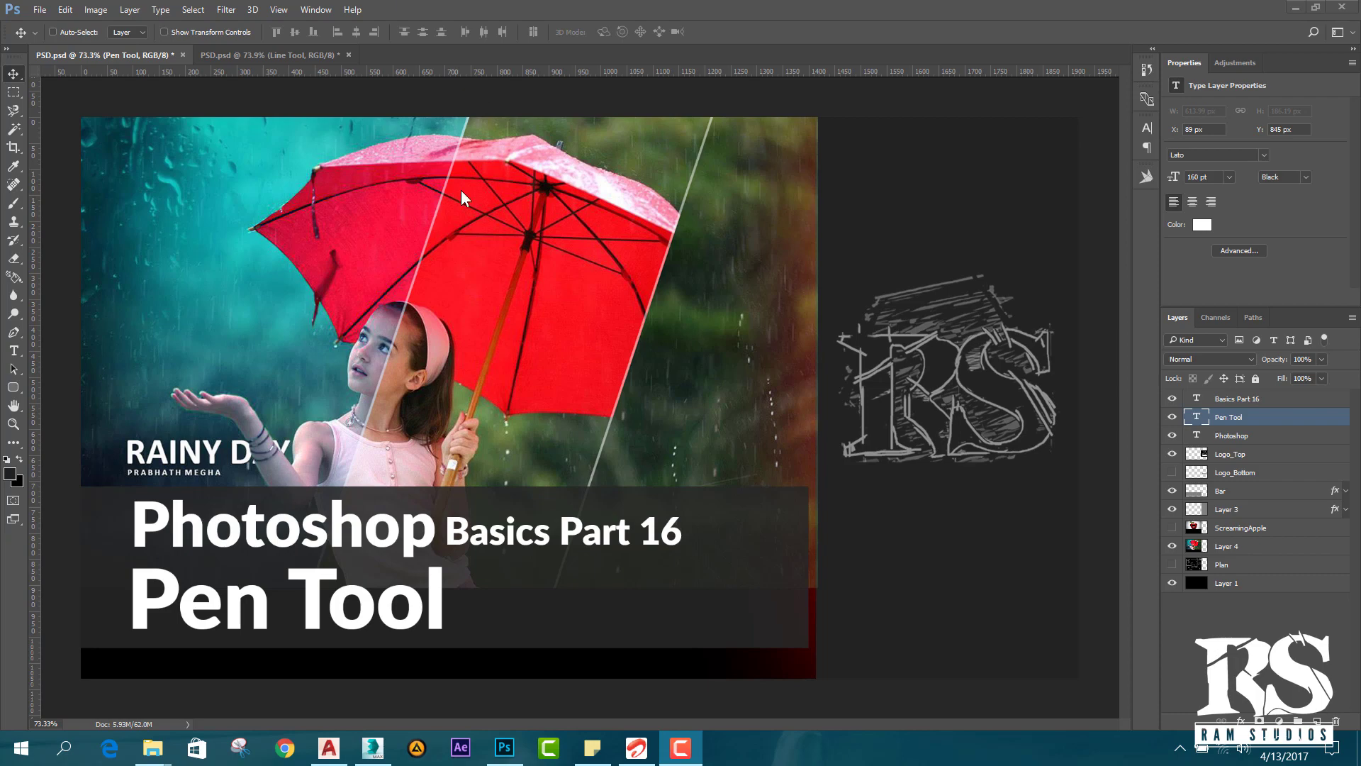
Compare the two open cover documents, Photoshop Pen Tool and 3Ds Max Line Tool.
left_click(279, 60)
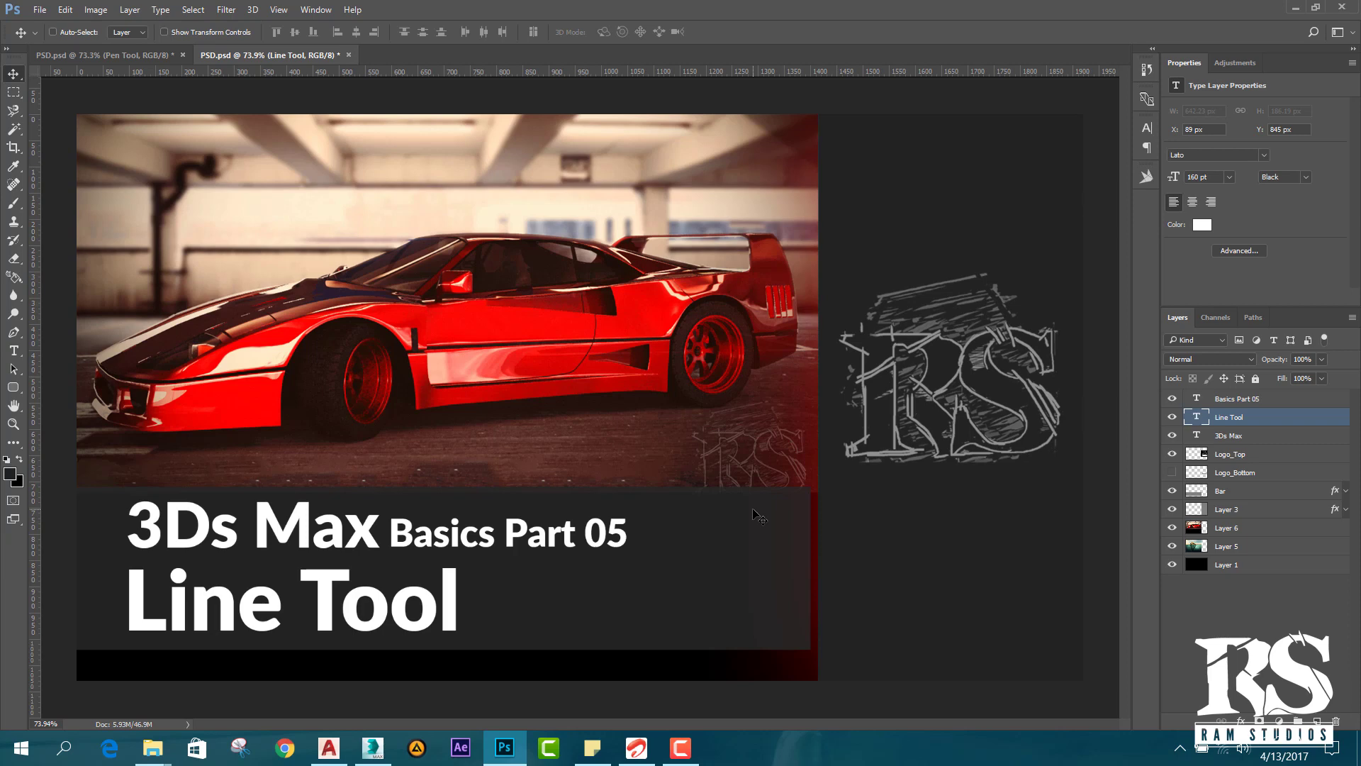
left_click(103, 55)
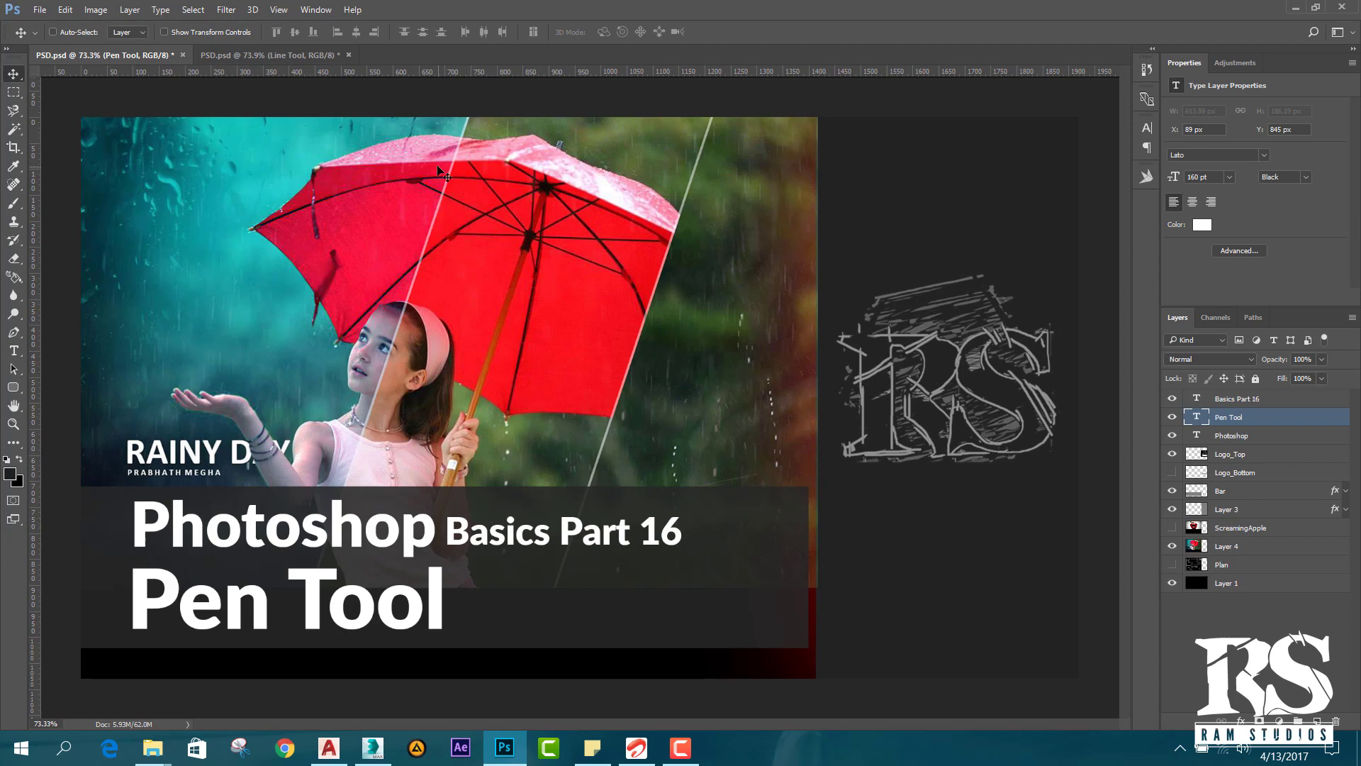
left_click(237, 56)
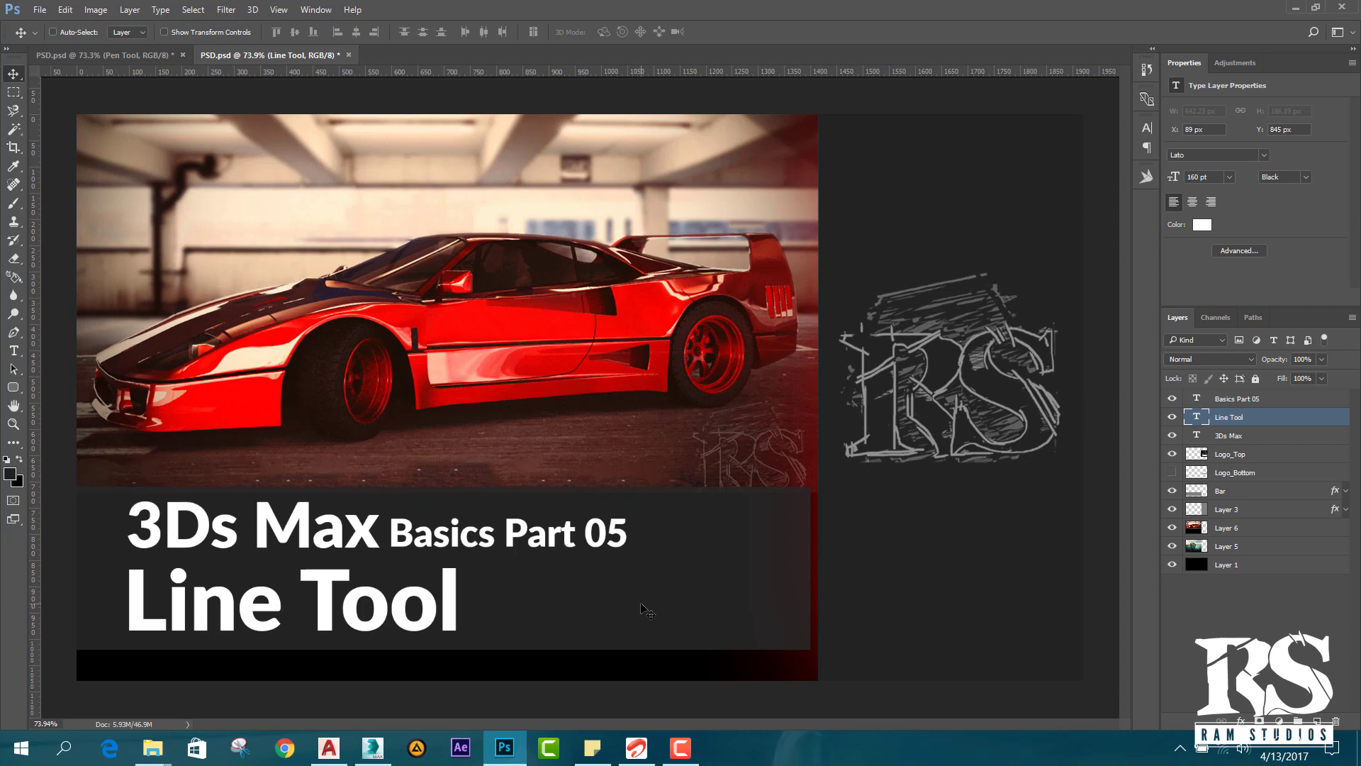
Switch to the Chess folder in File Explorer and preview chess1.png enlarged.
mouse_move(168, 745)
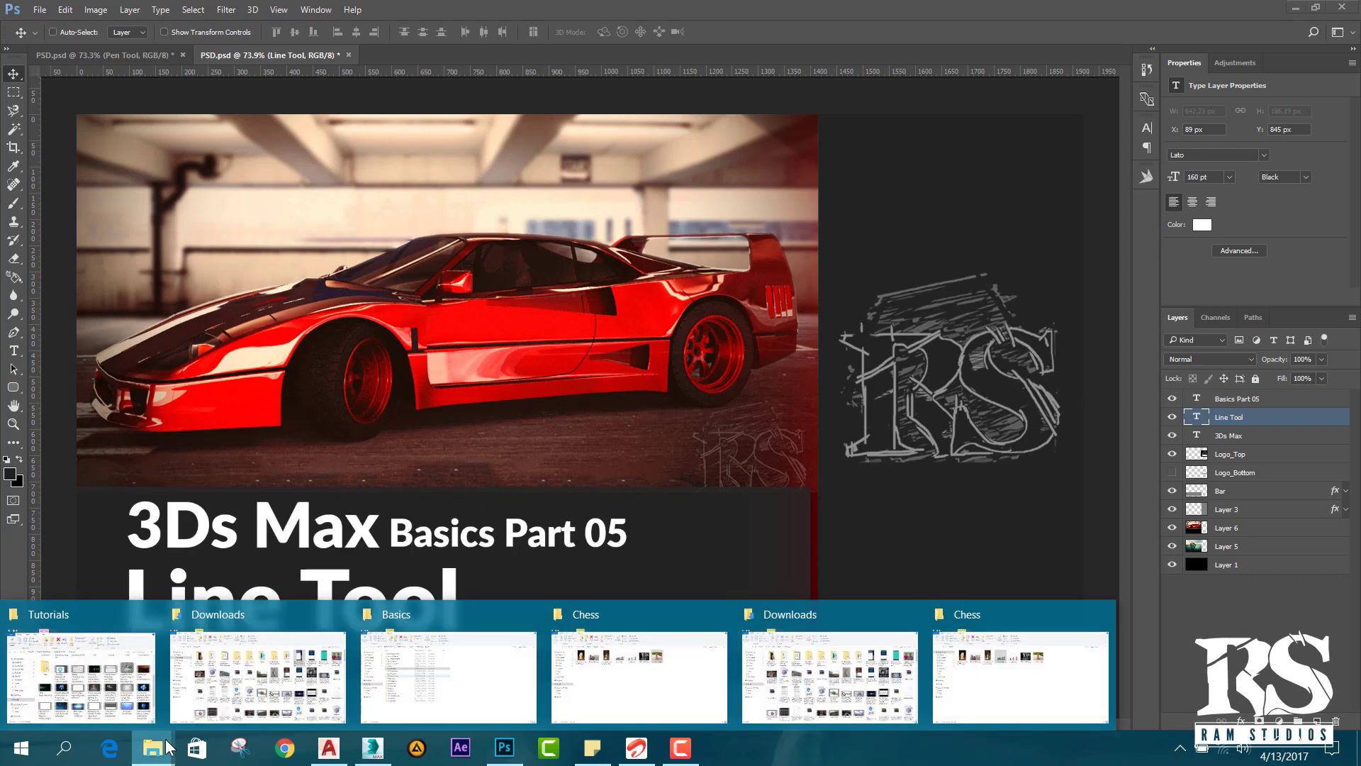
left_click(975, 692)
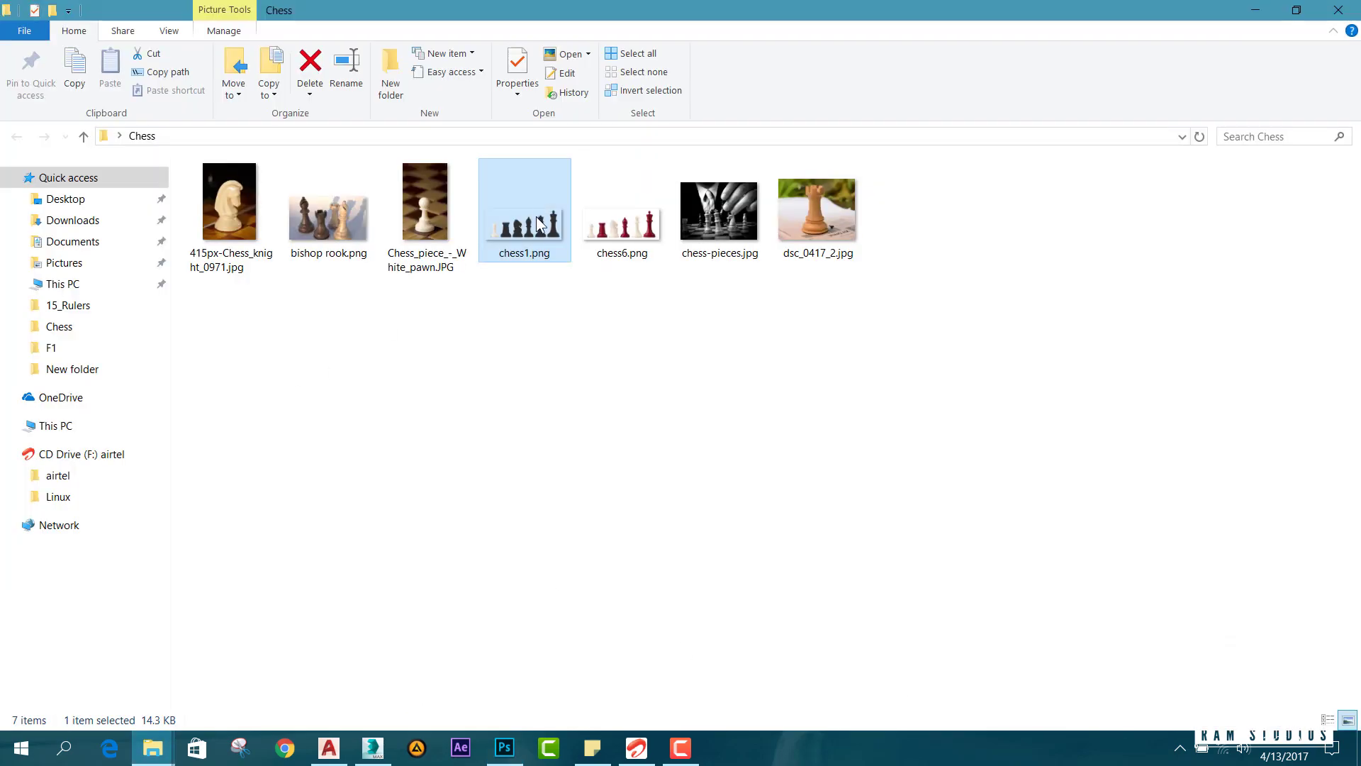
double_click(536, 215)
scroll(653, 279, "up", 3)
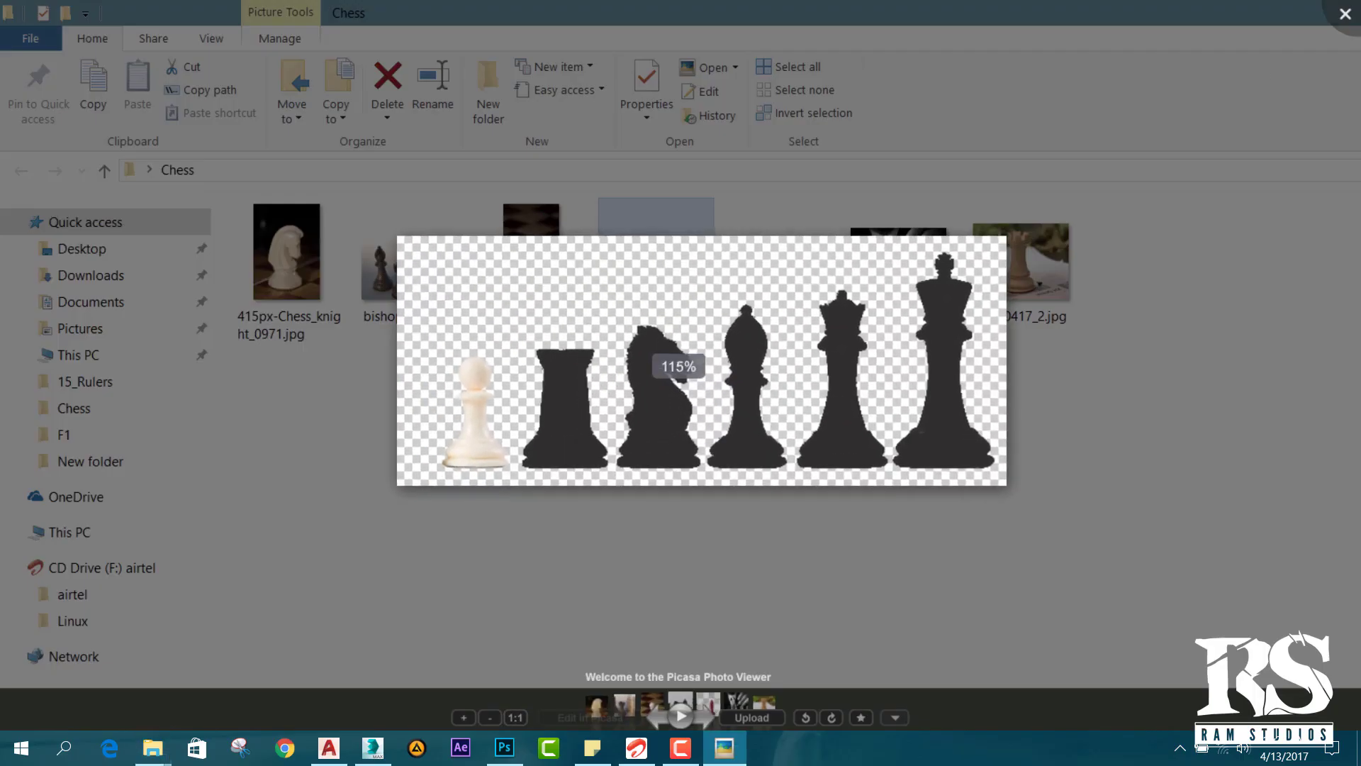
left_click(363, 262)
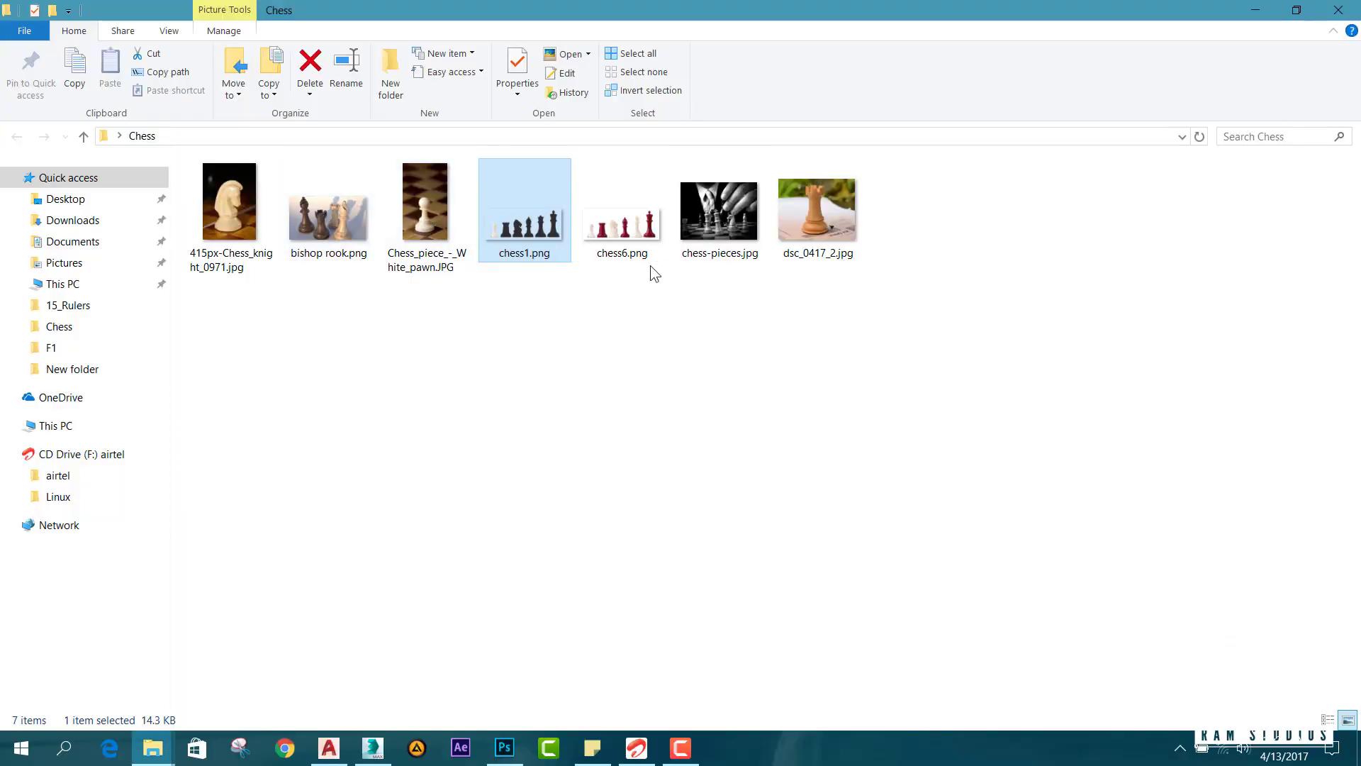
double_click(530, 231)
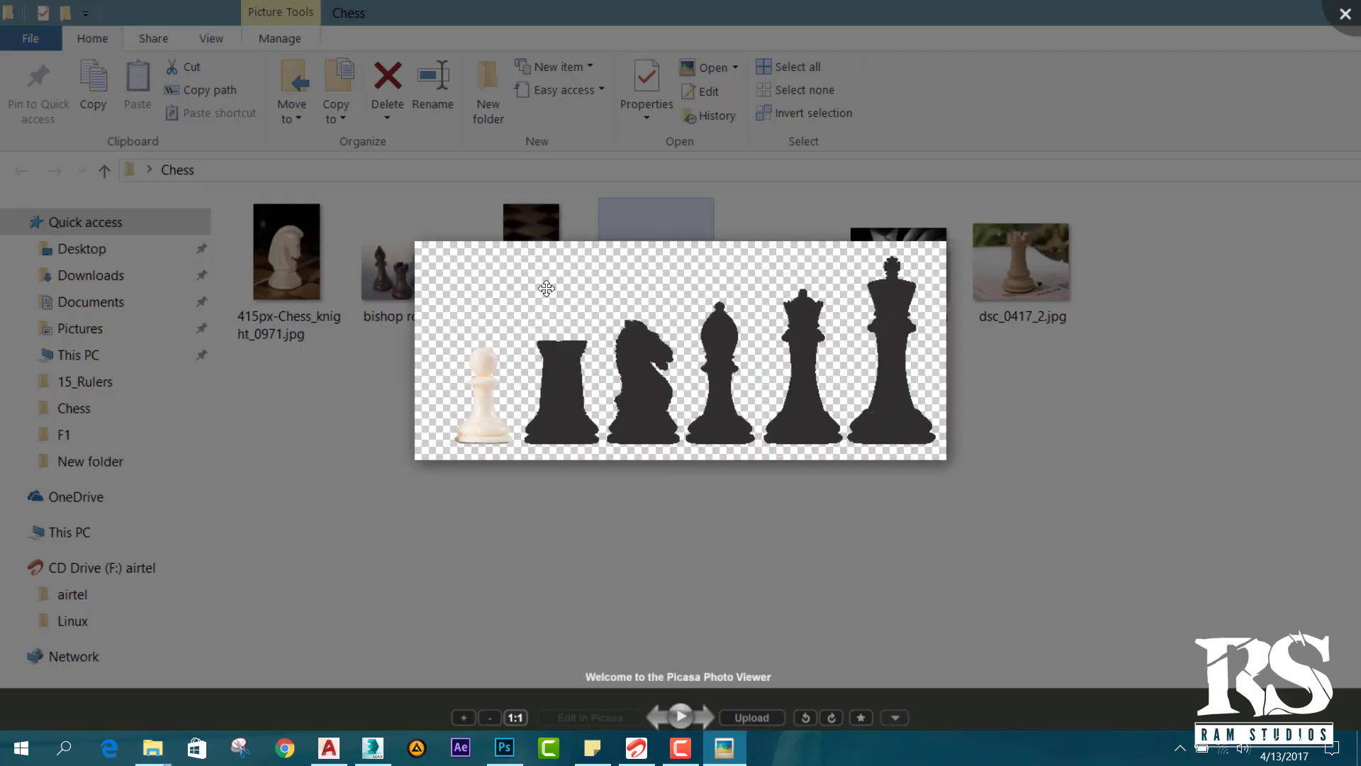
scroll(840, 333, "up", 2)
scroll(840, 333, "up", 1)
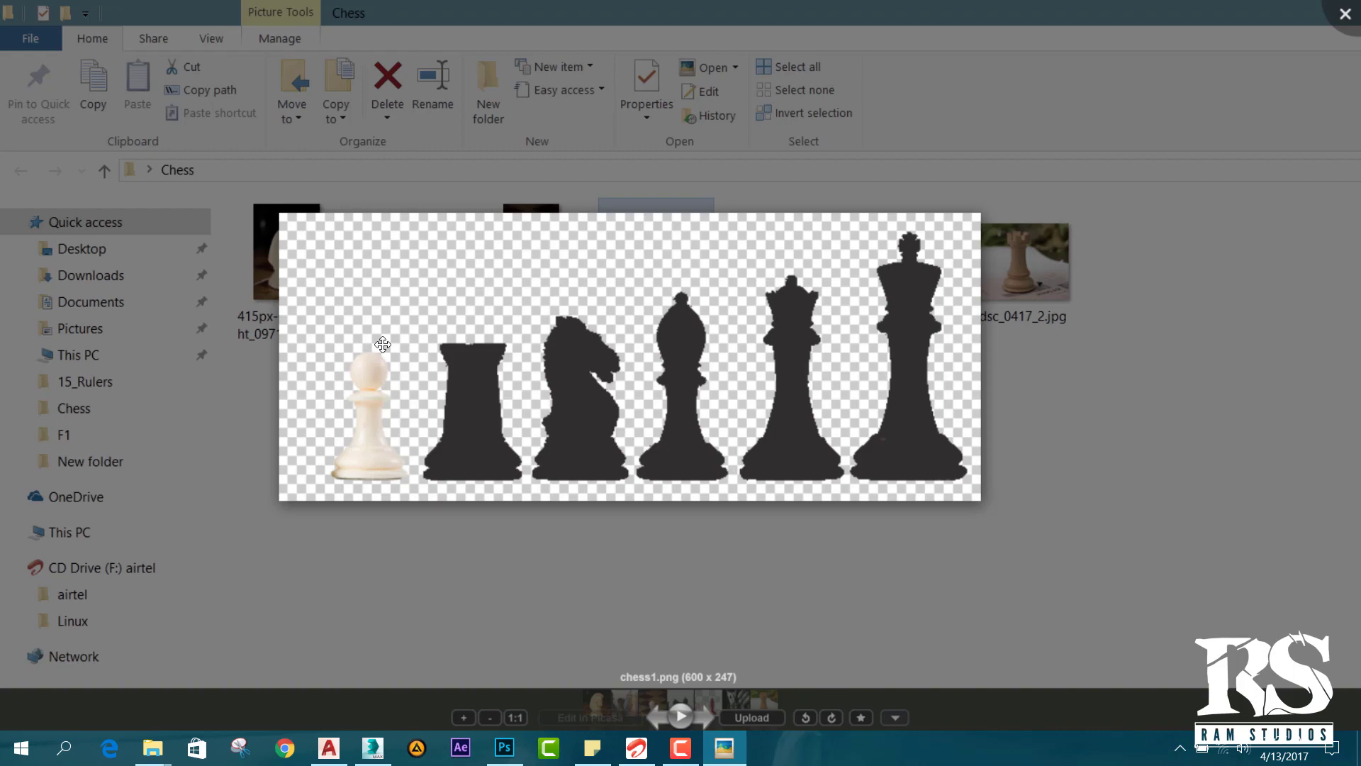
left_click(1345, 13)
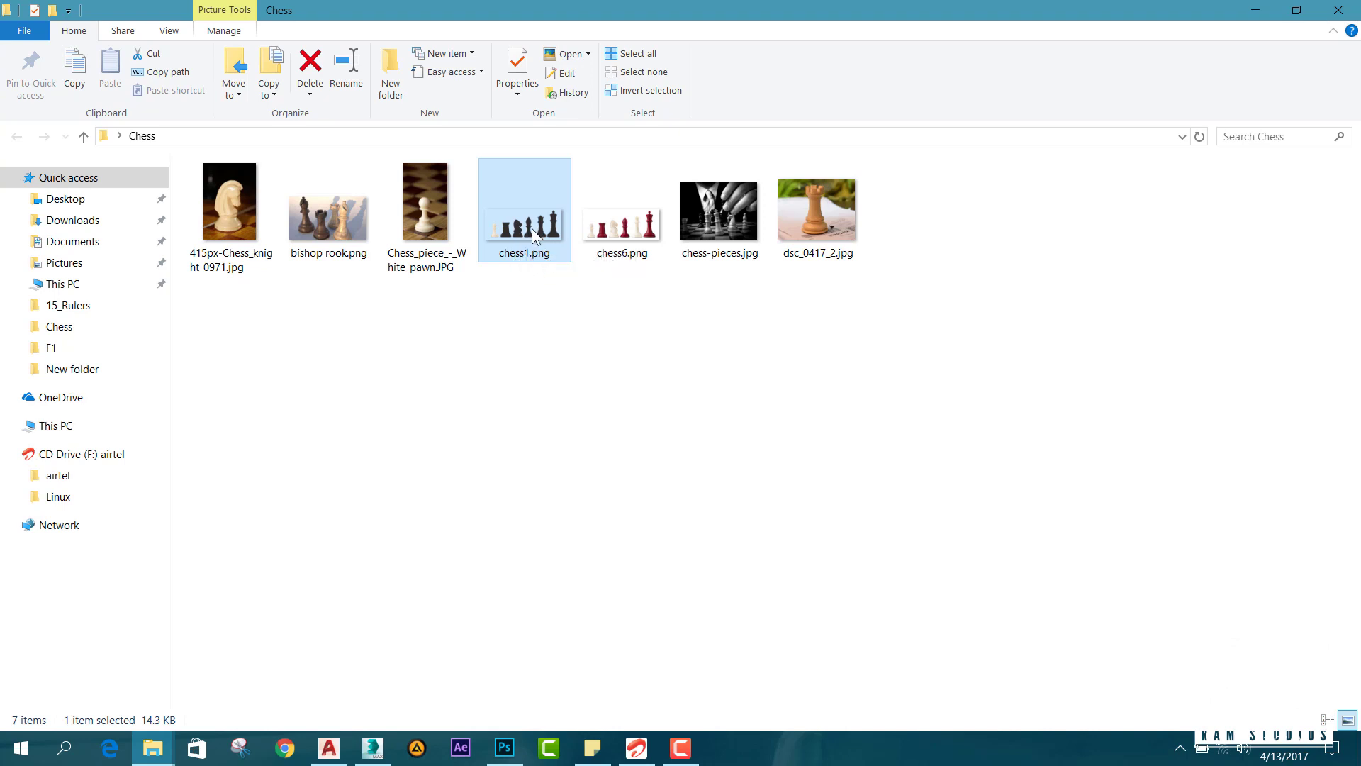
Open chess1.png from the Chess folder as a new document in Photoshop.
left_click_drag(531, 228, 472, 51)
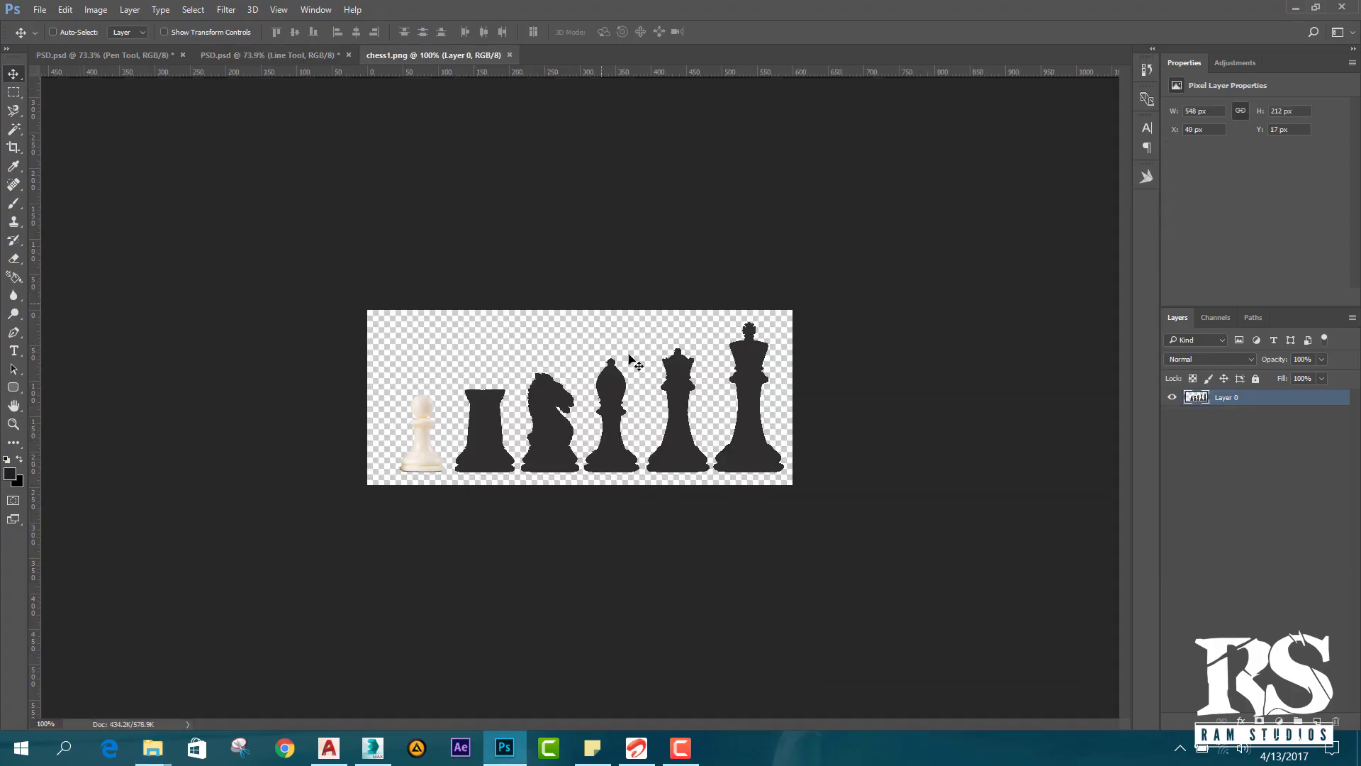
scroll(630, 358, "up", 3)
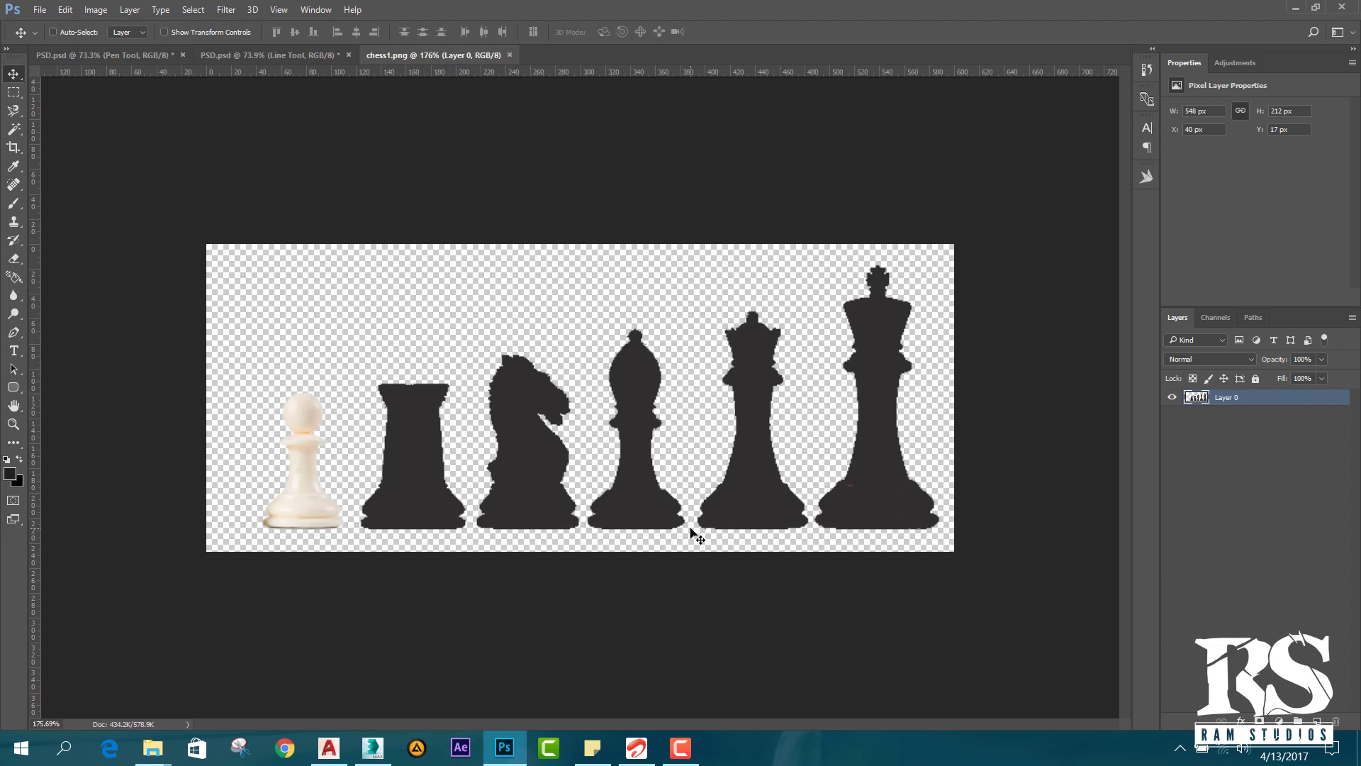
scroll(449, 425, "up", 2)
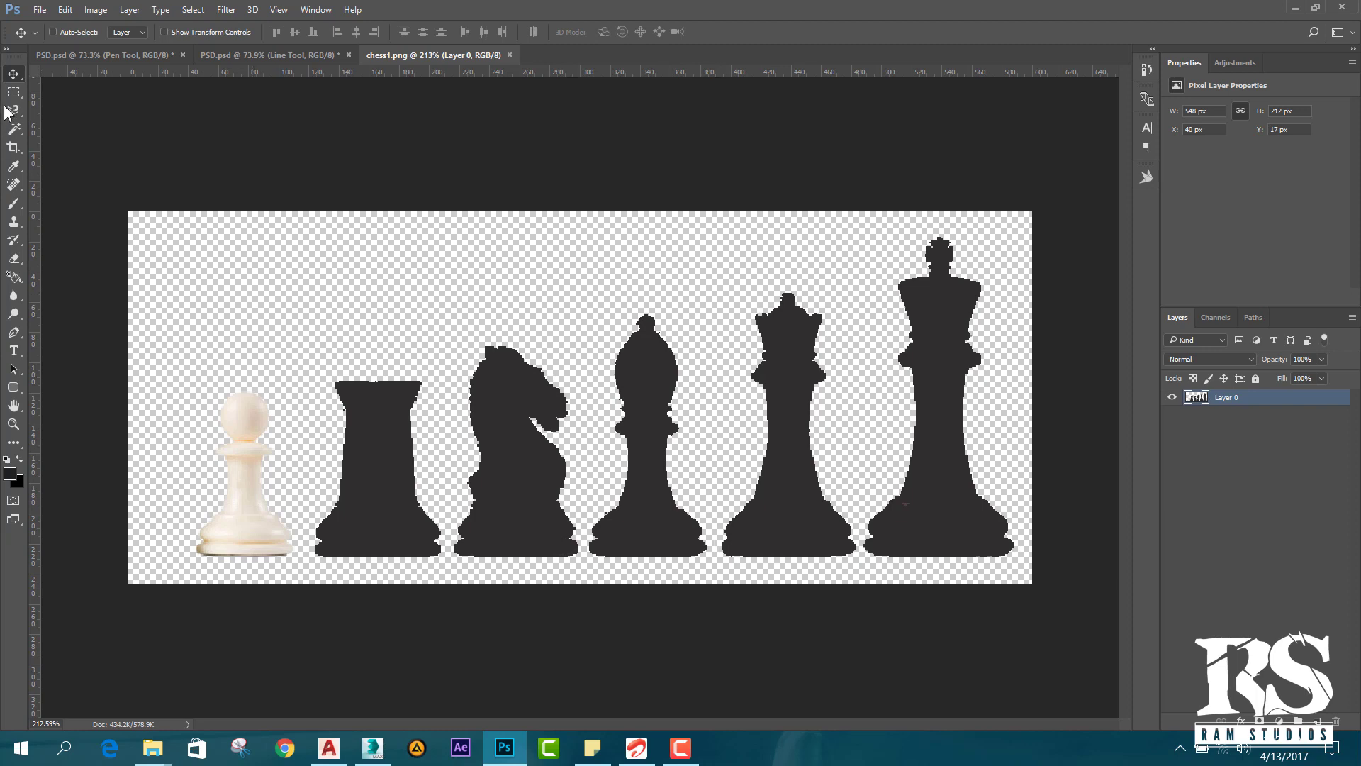
Crop the image tightly around the black bishop, the fourth piece in the row, and apply the crop.
left_click(13, 148)
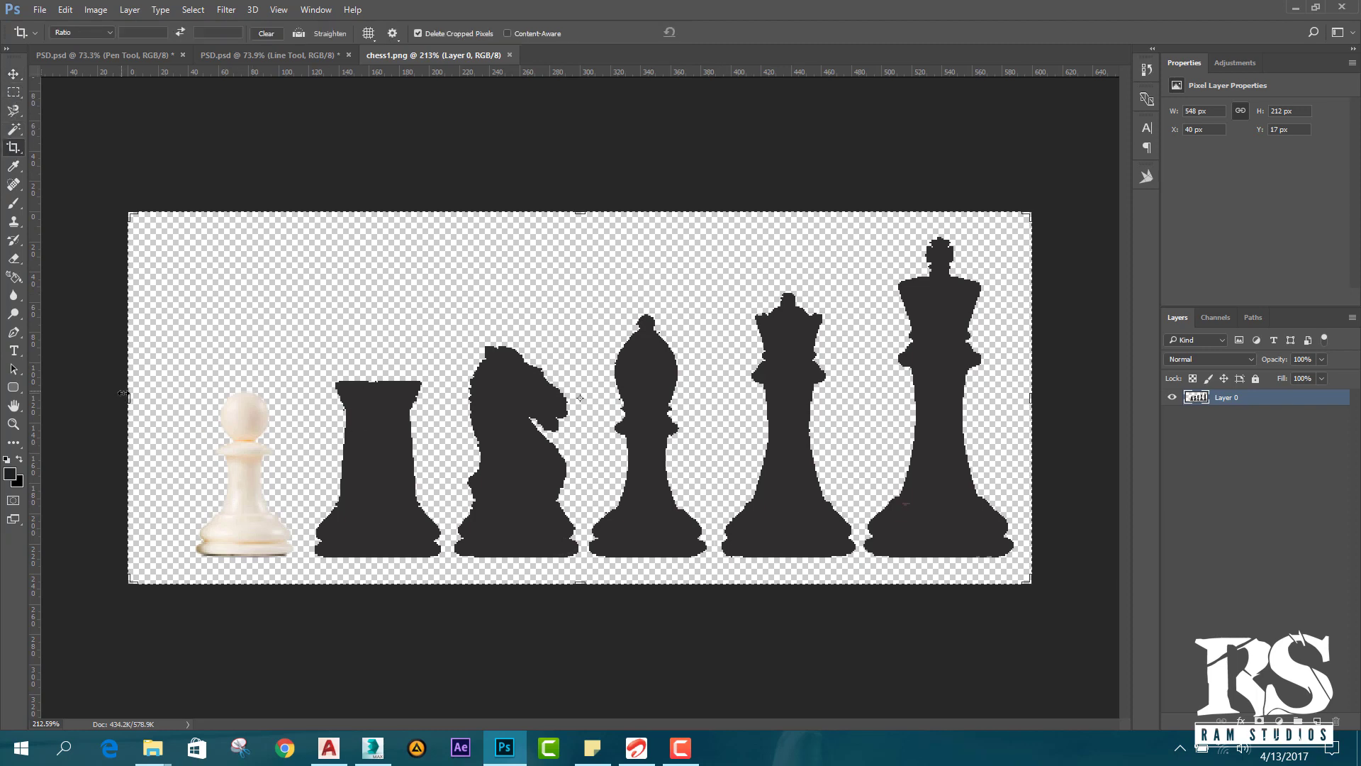
mouse_move(127, 397)
left_mouse_down()
mouse_move(354, 412)
mouse_move(355, 397)
left_mouse_up()
mouse_move(785, 402)
left_mouse_down()
mouse_move(674, 397)
mouse_move(646, 413)
left_mouse_up()
left_click_drag(580, 213, 587, 257)
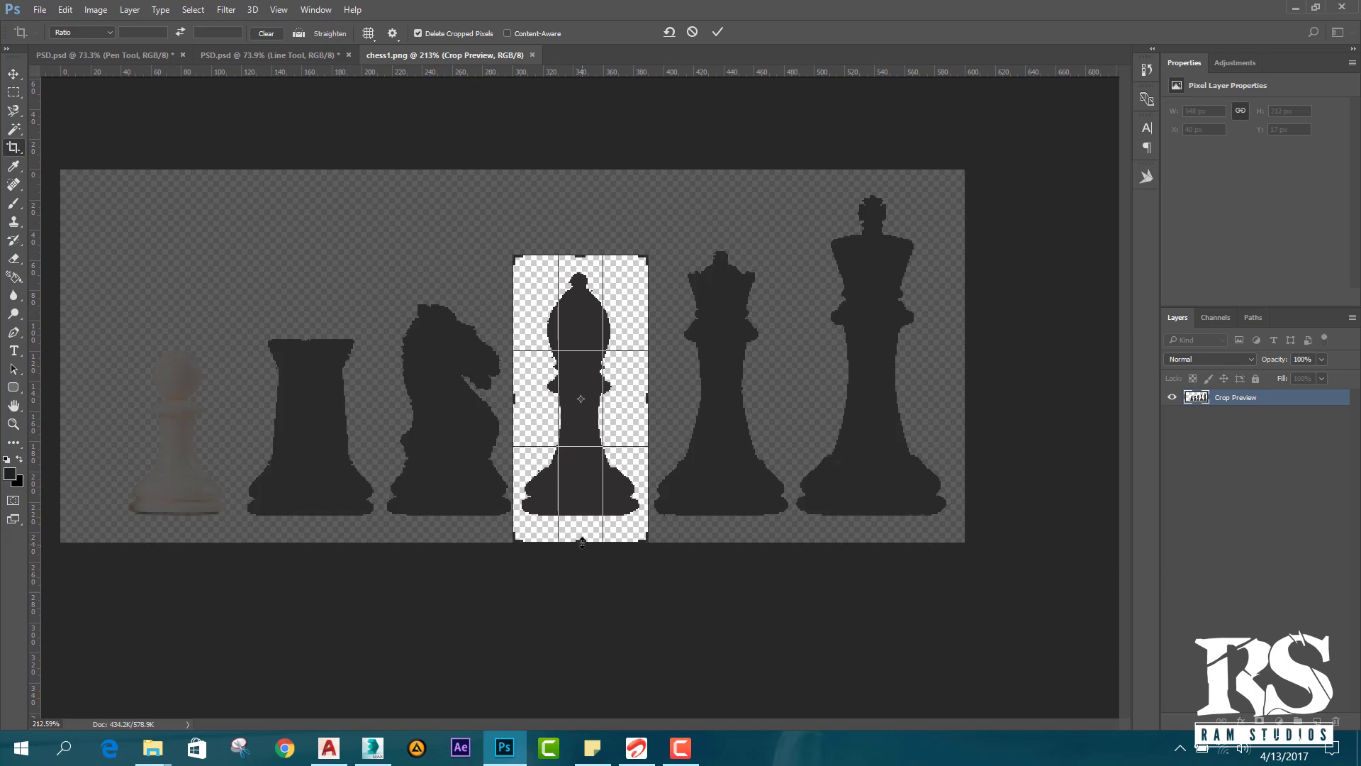
left_click_drag(587, 548, 591, 537)
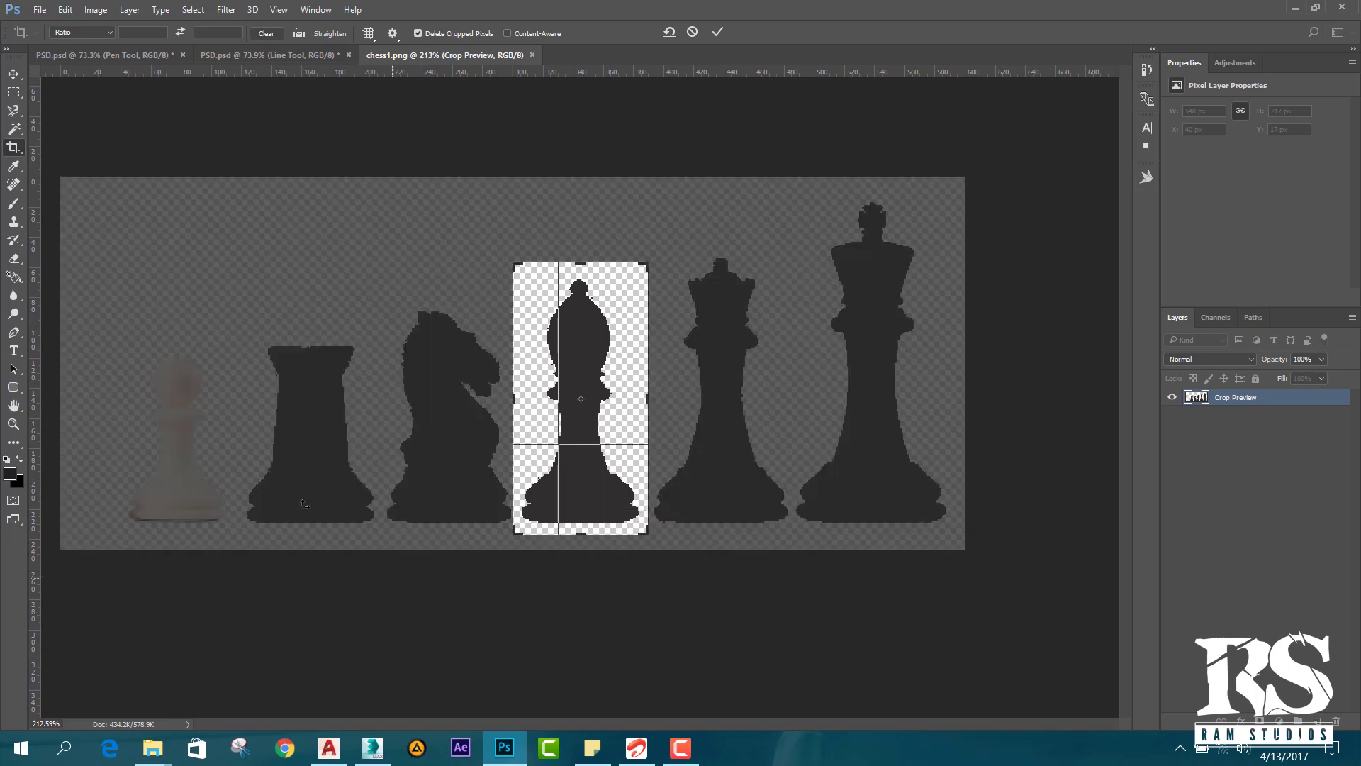
left_click(13, 74)
left_click(627, 281)
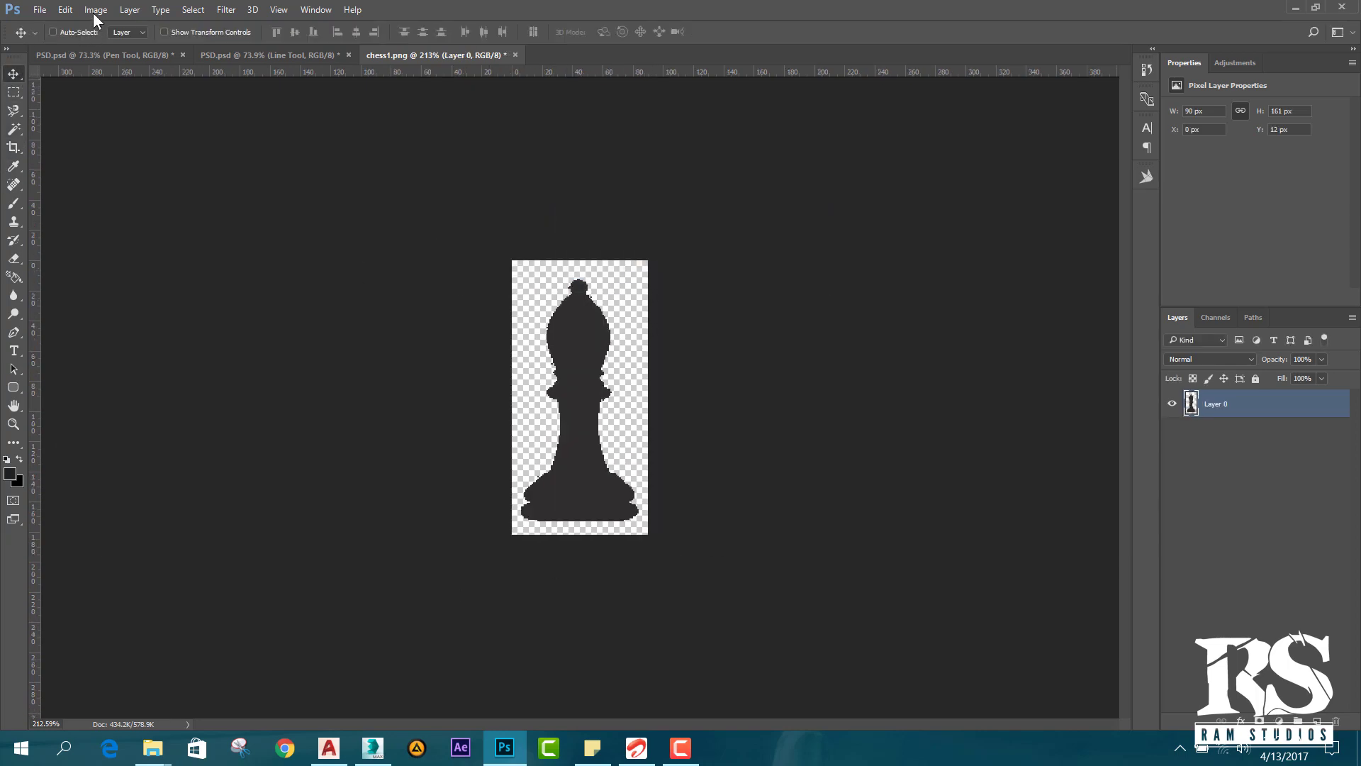
left_click(96, 10)
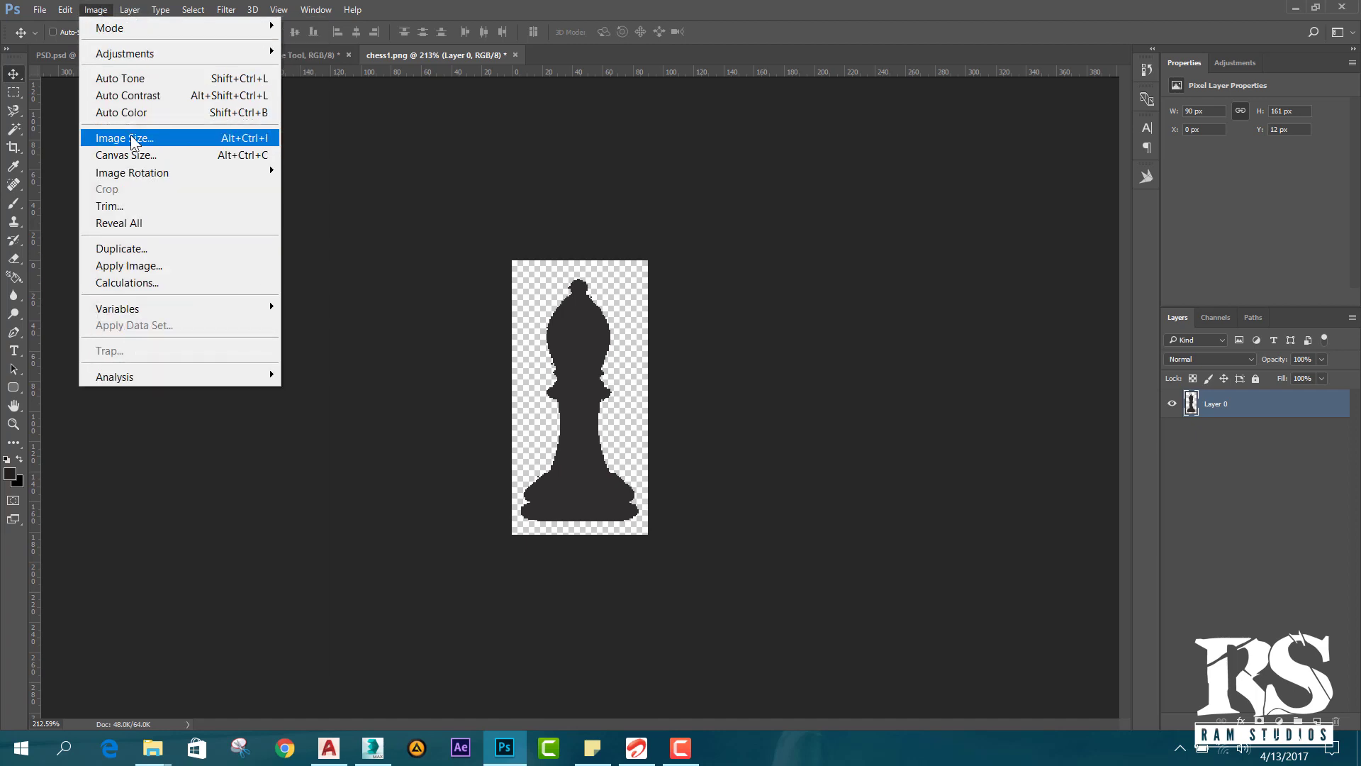
left_click(150, 139)
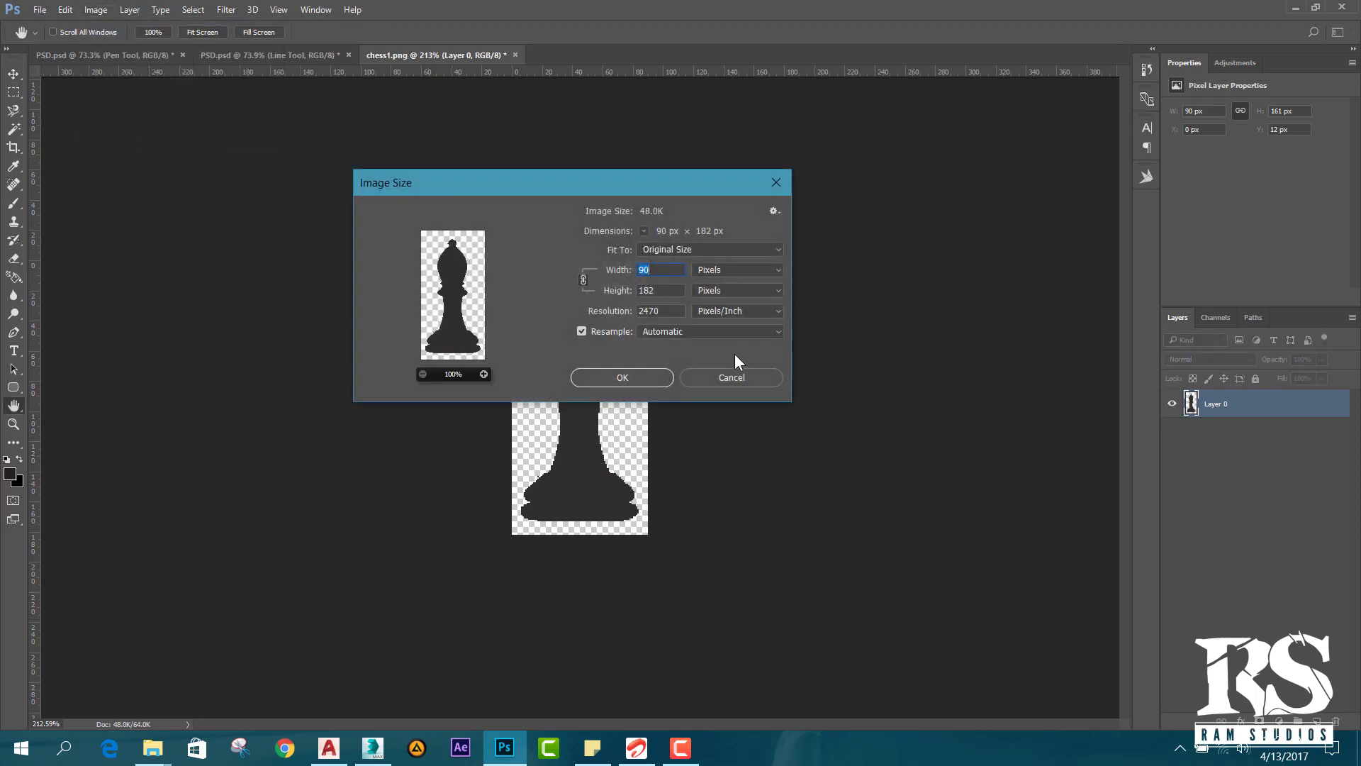
left_click(732, 377)
Resize the image to a width of 1000 pixels with proportions linked and resampling on.
left_click(96, 9)
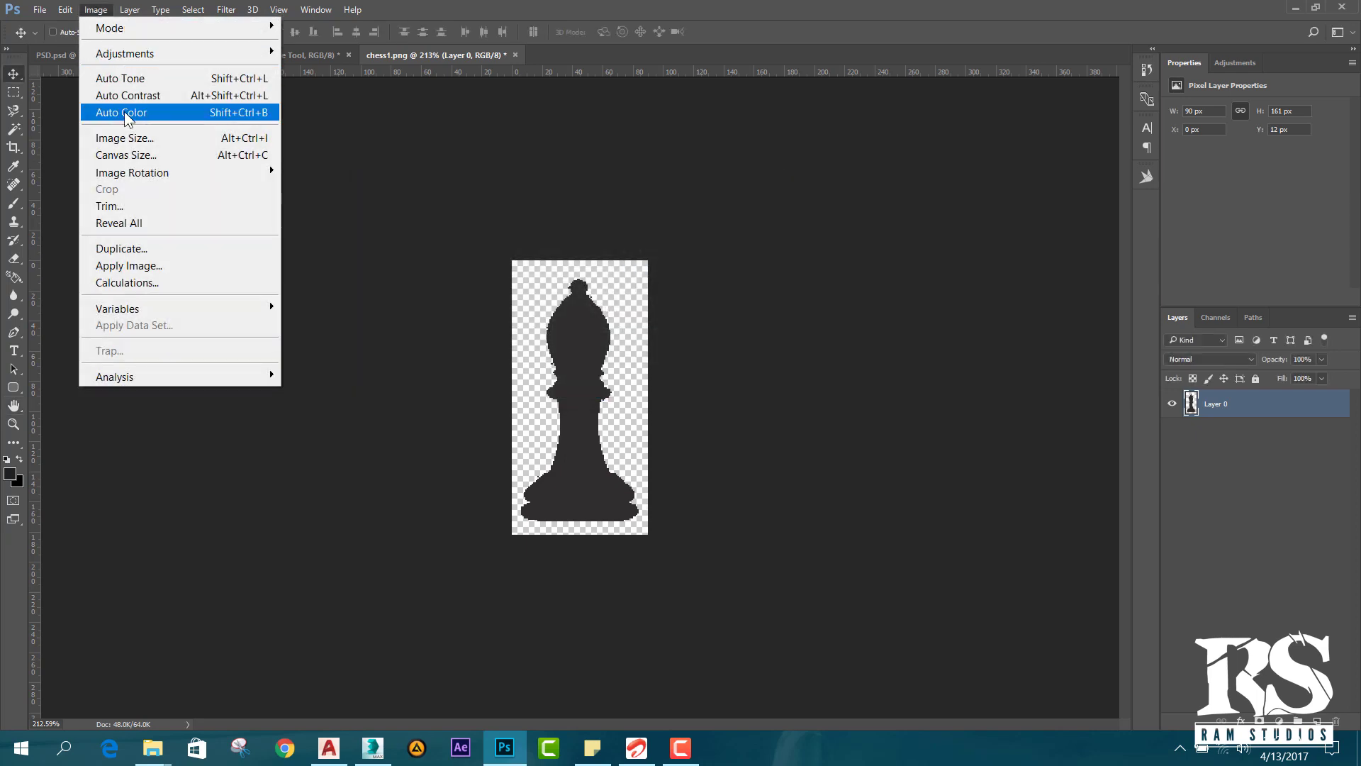
left_click(117, 139)
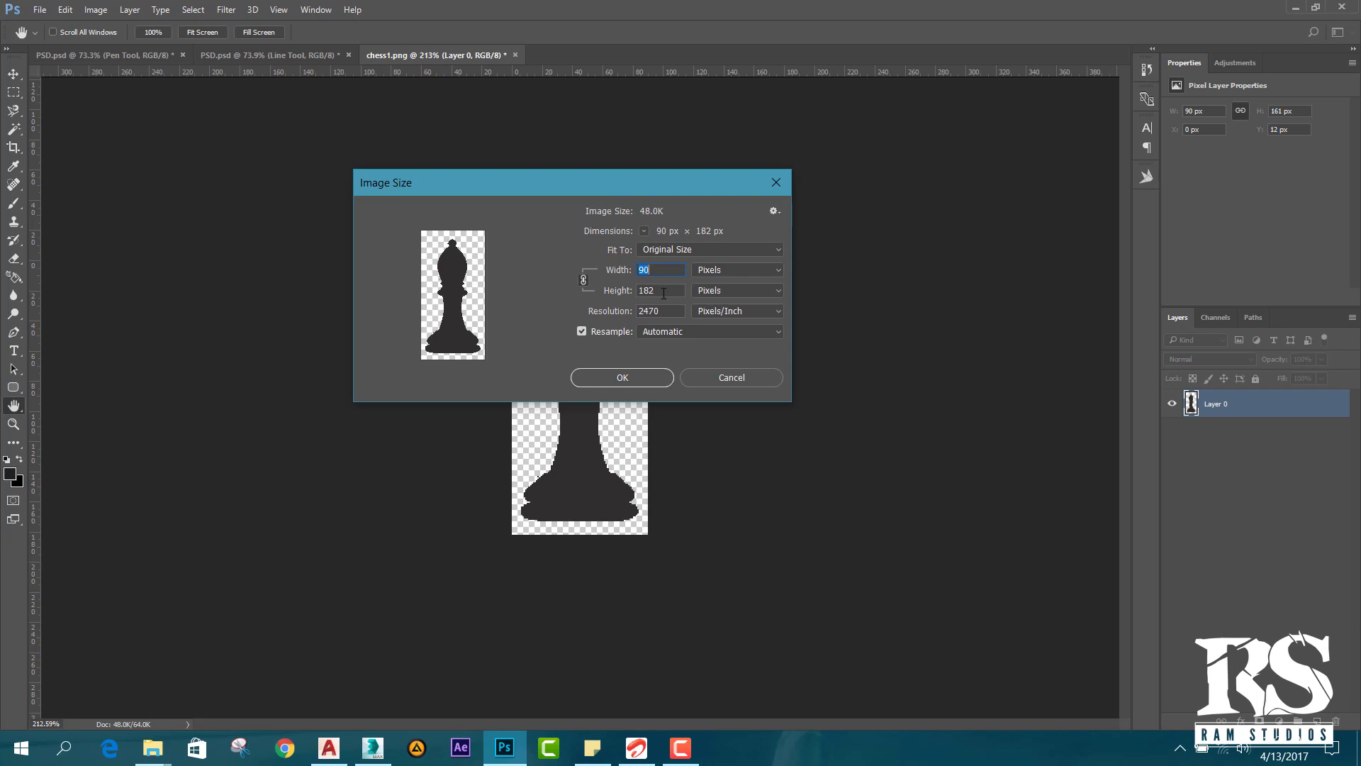
key("Tab")
left_click(669, 273)
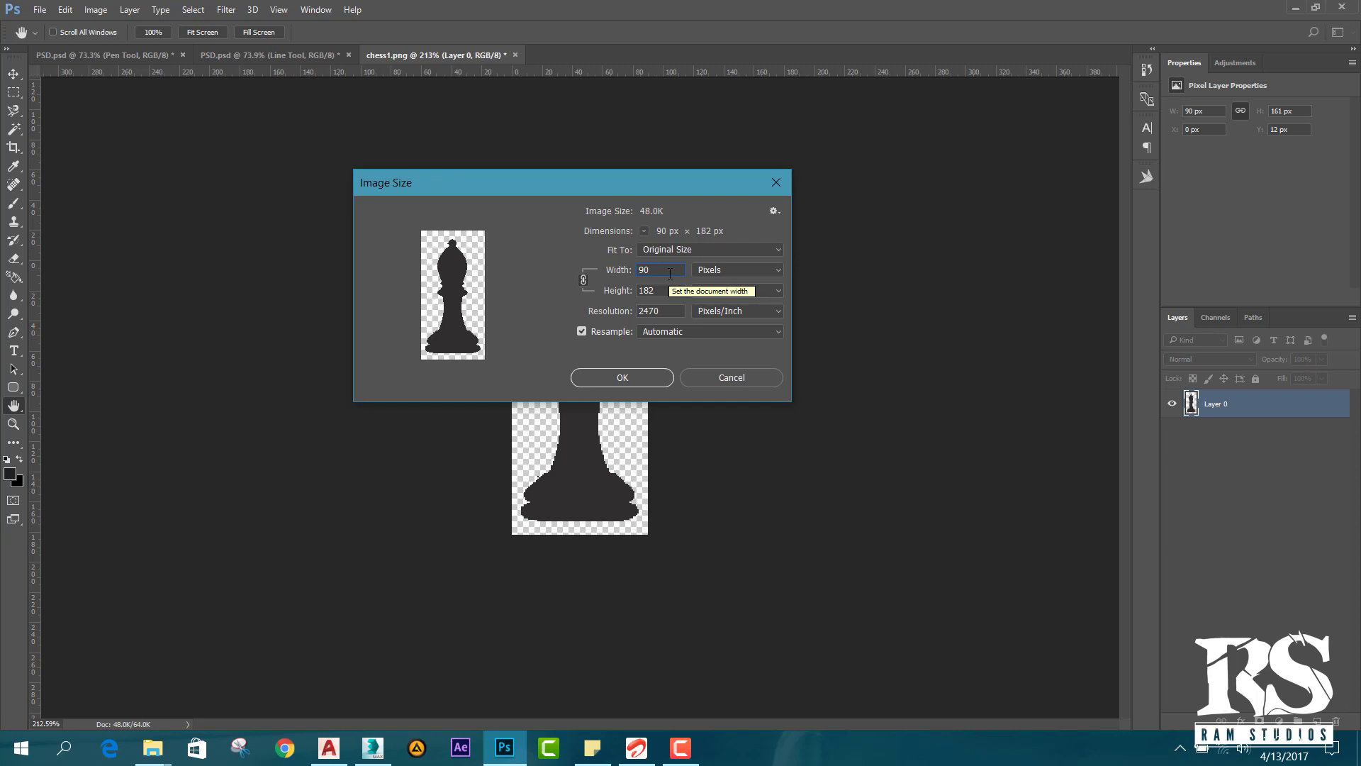
key("BackSpace")
key("BackSpace")
type("1000")
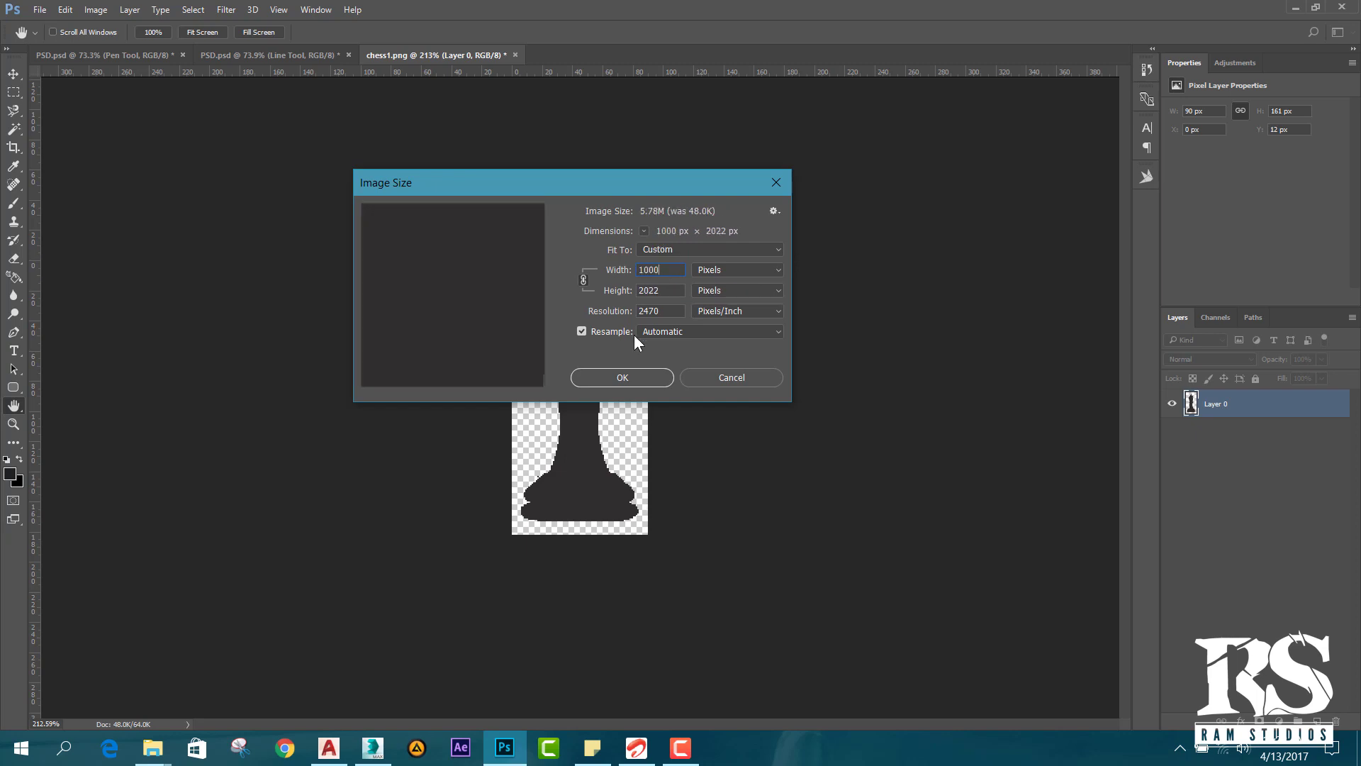
left_click(639, 380)
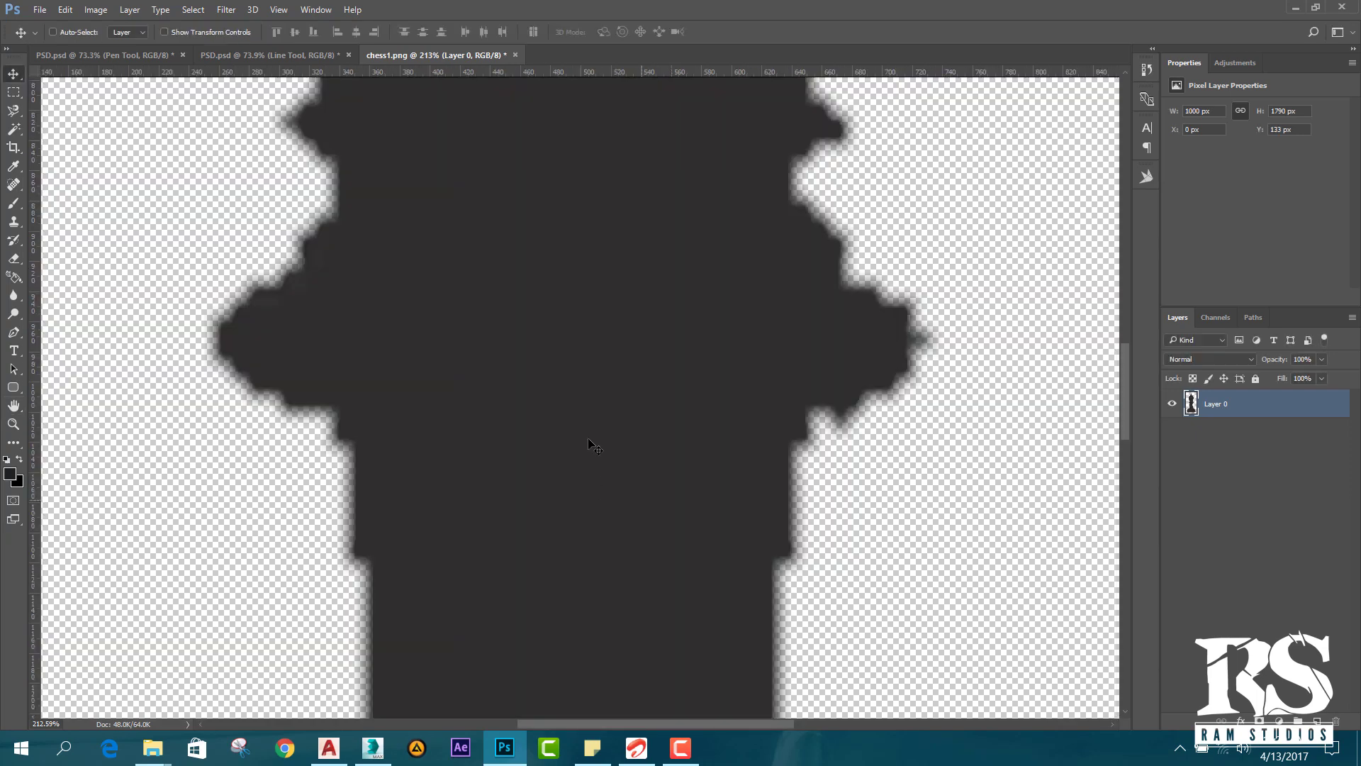
Activate the Pen tool in Path mode and add a new empty layer above the bishop layer.
scroll(575, 409, "down", 6)
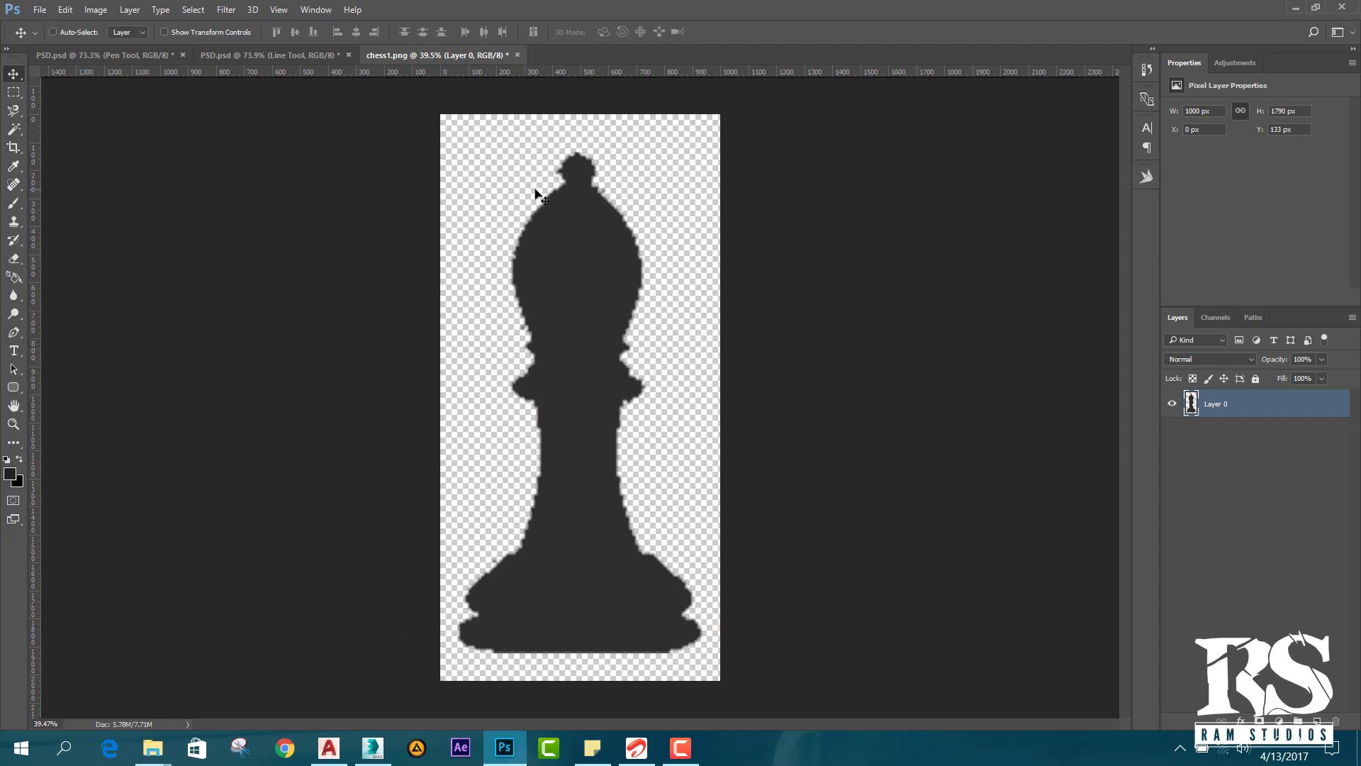
scroll(517, 589, "up", 2)
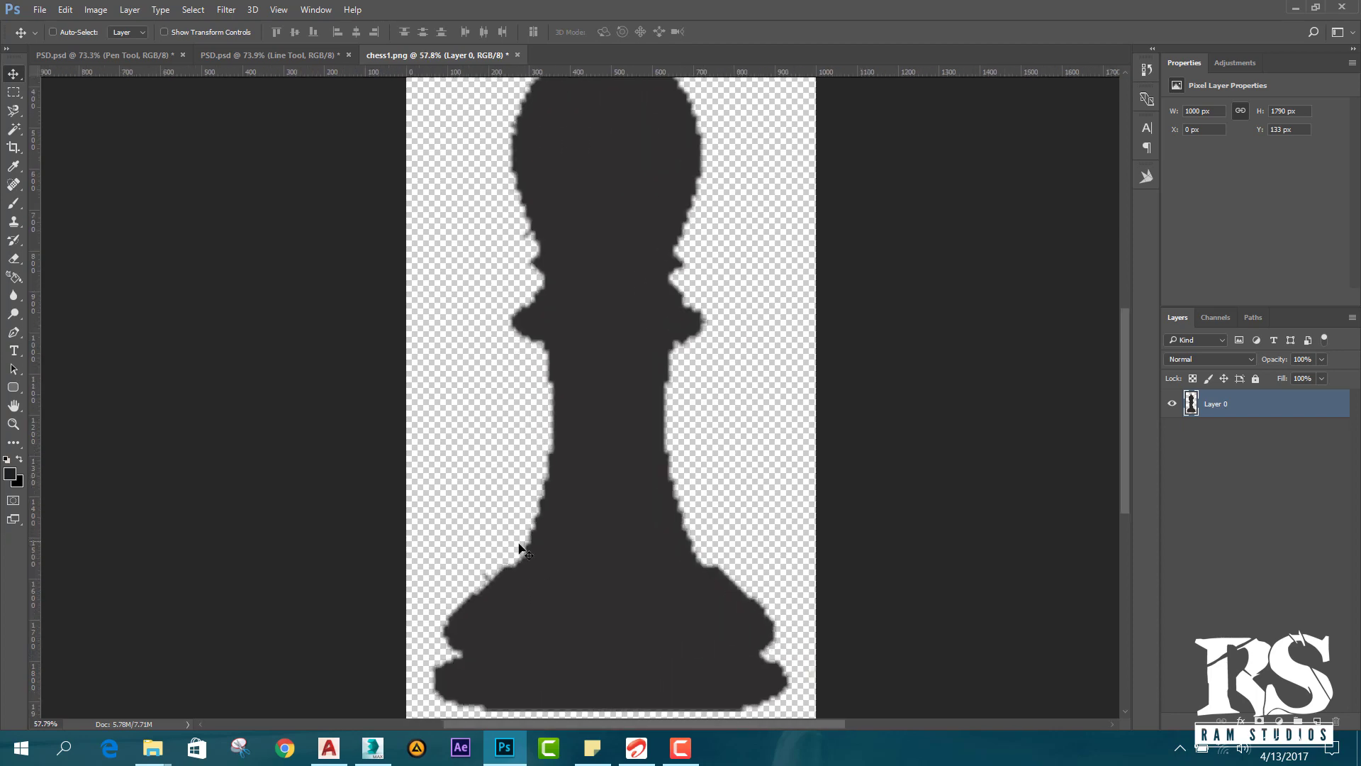
scroll(578, 454, "down", 2)
scroll(578, 454, "up", 1)
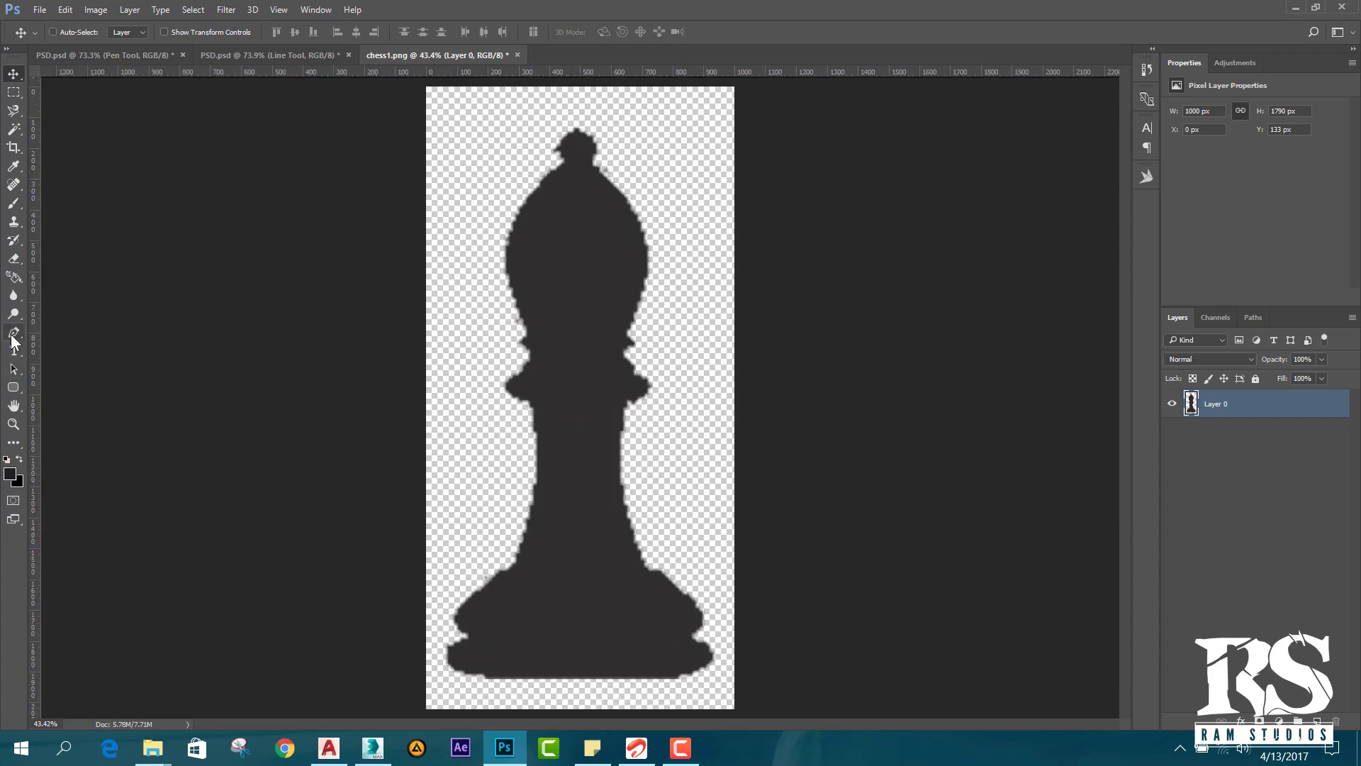
left_click(13, 331)
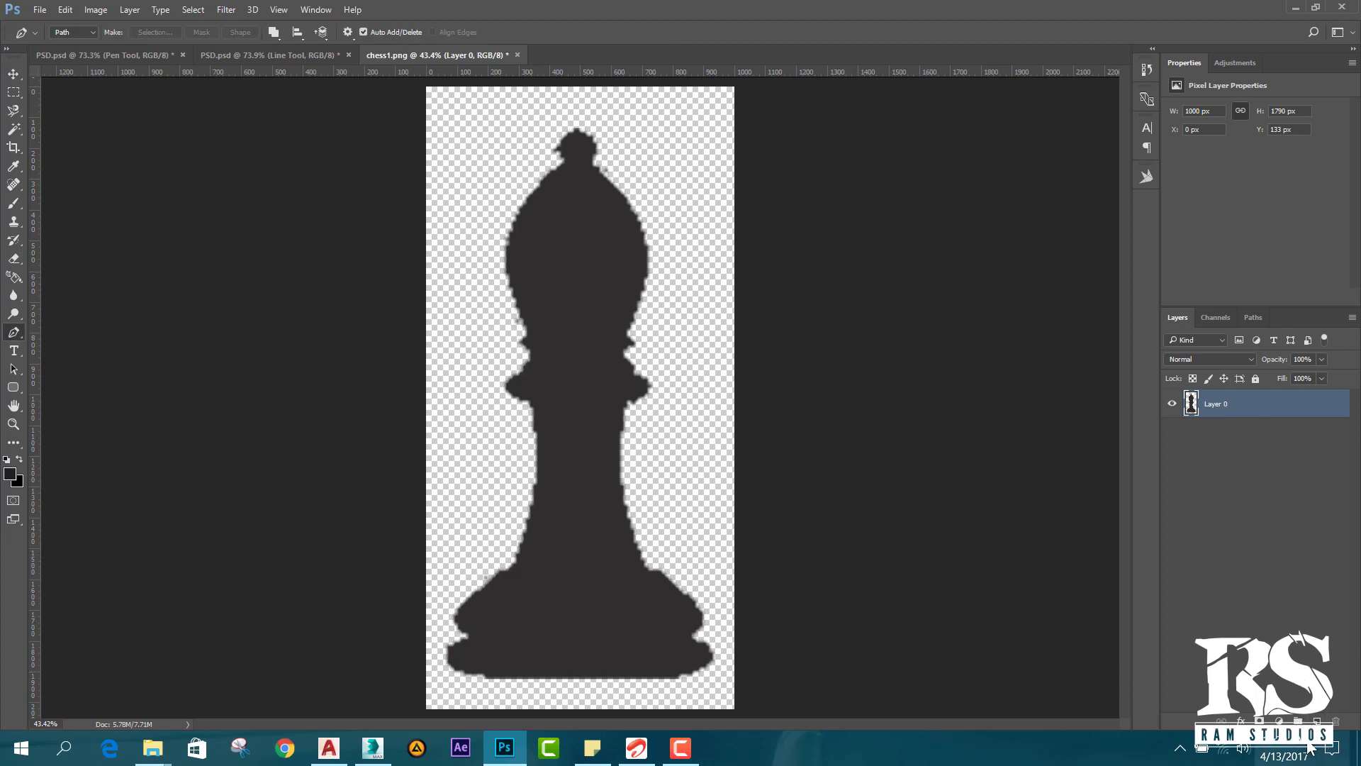
left_click(1316, 721)
Place a vertical guide through the bishop's central axis and fine-tune its position with the Move tool.
scroll(590, 392, "down", 1)
scroll(481, 601, "up", 2)
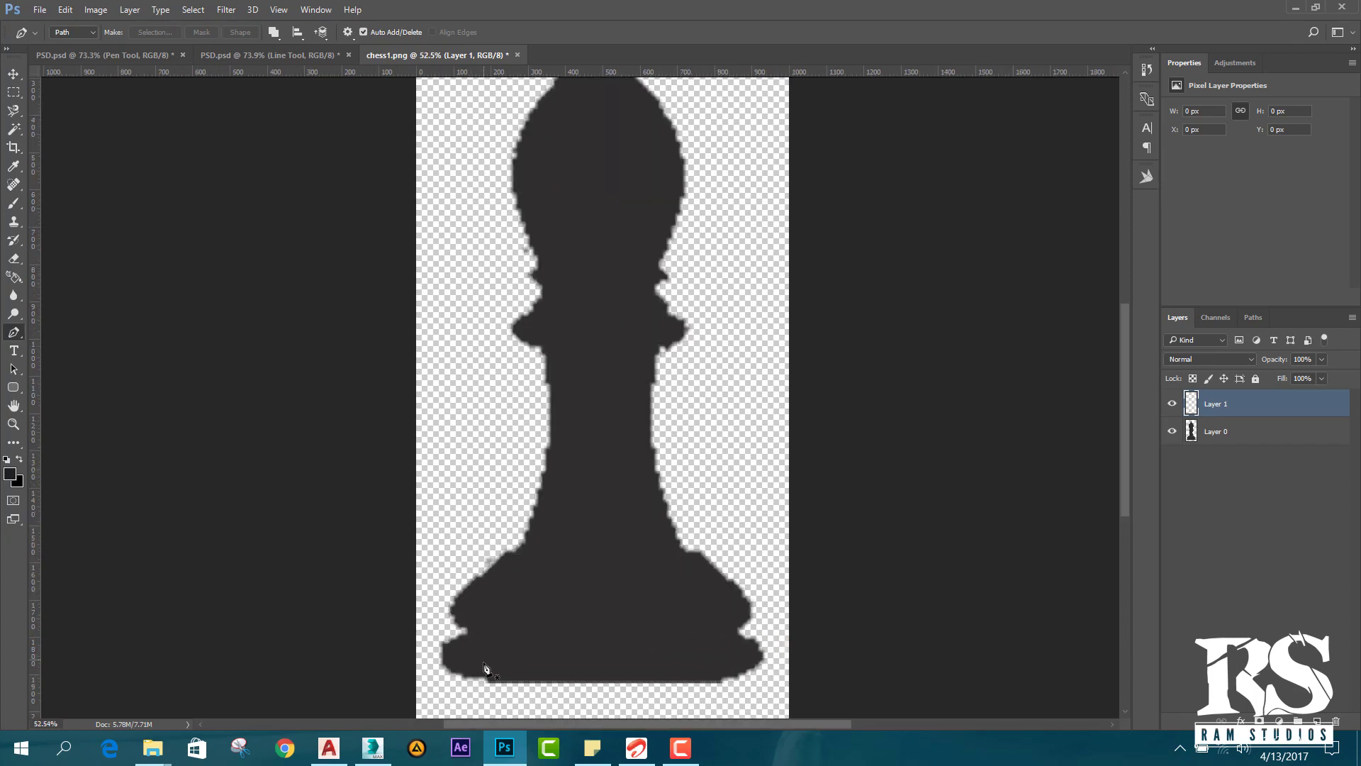
scroll(468, 684, "up", 1)
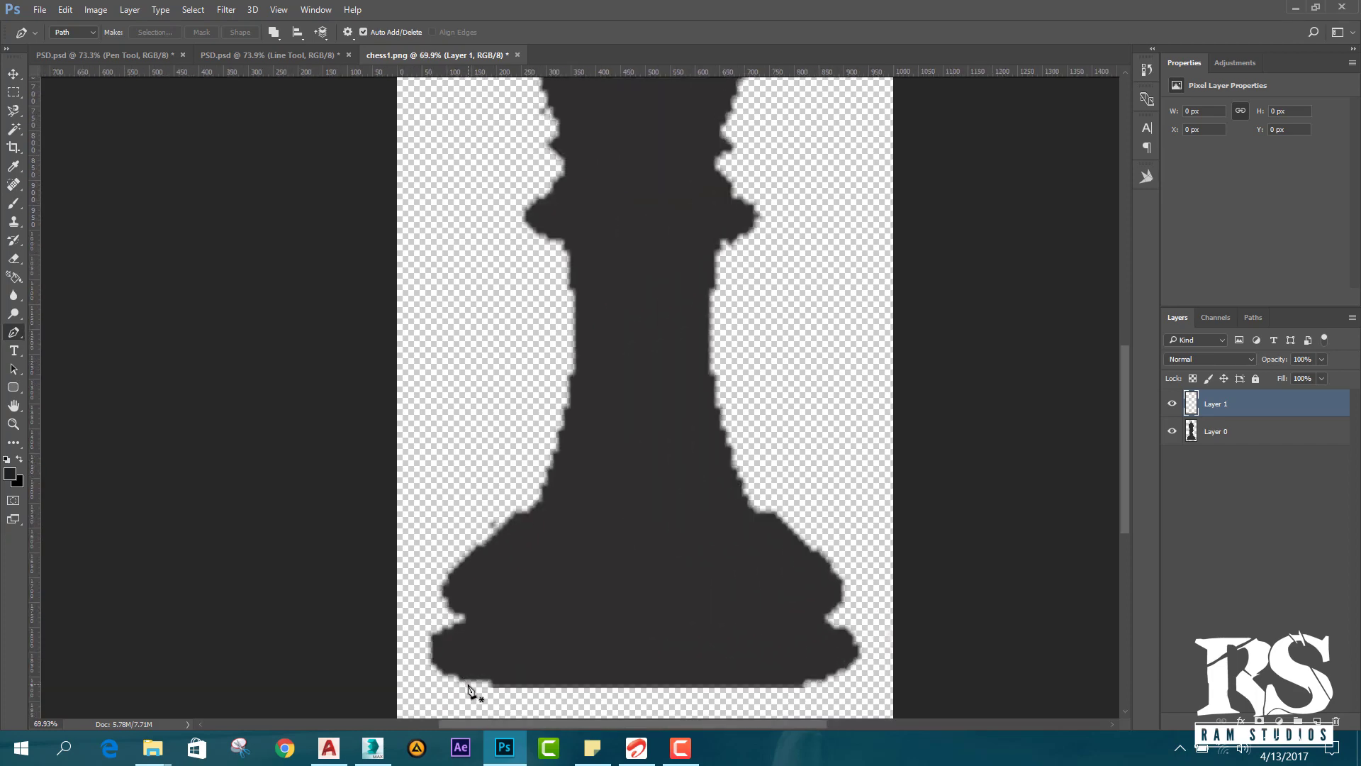
scroll(654, 624, "down", 2)
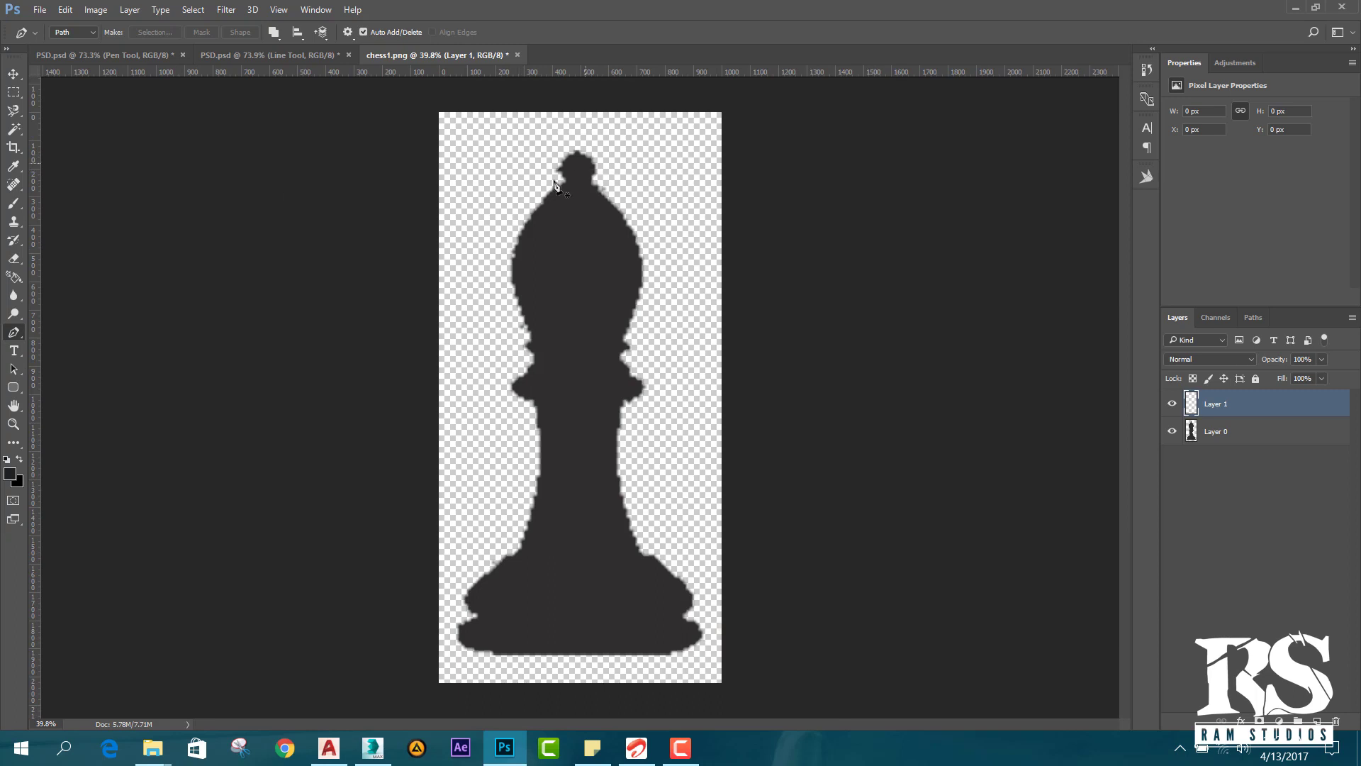
left_click_drag(33, 121, 577, 167)
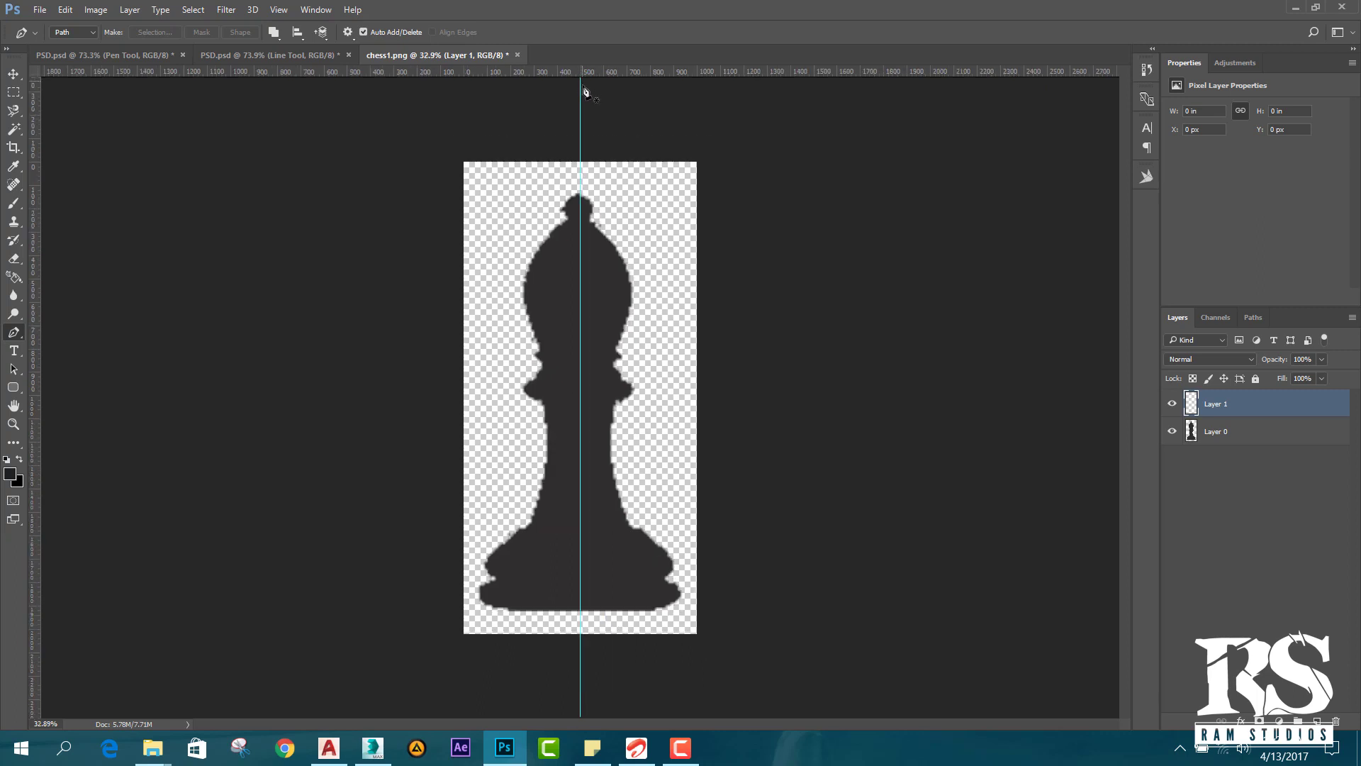
scroll(580, 79, "up", 1, "alt")
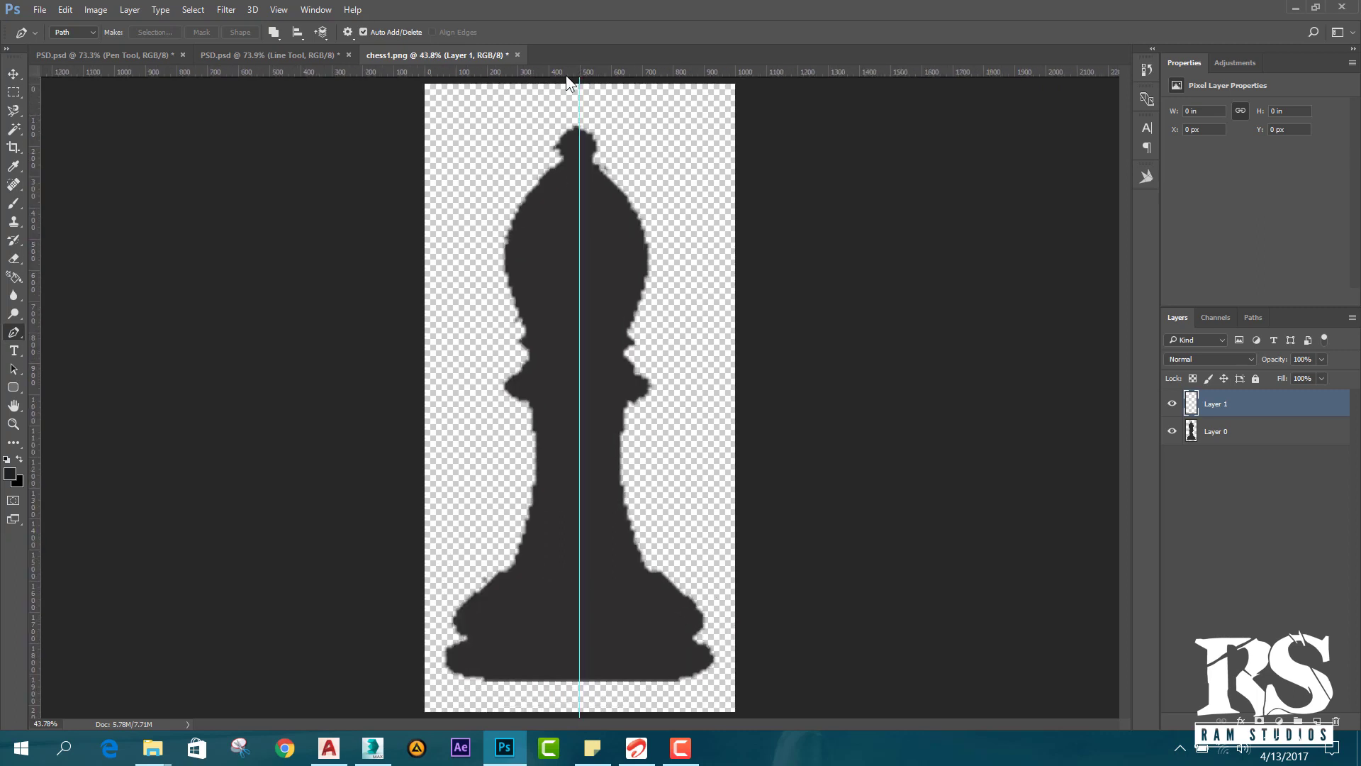
scroll(585, 183, "down", 1, "alt")
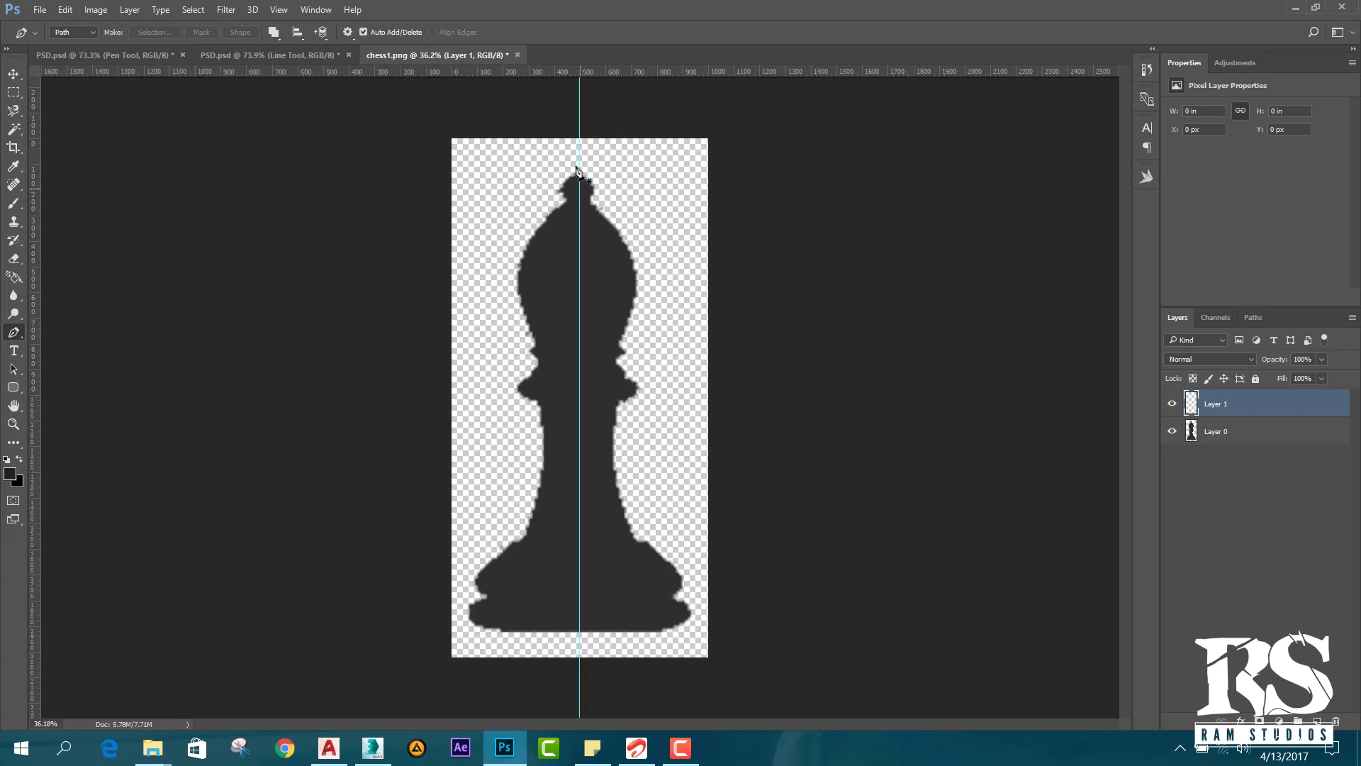
left_click(14, 76)
scroll(578, 139, "down", 1, "alt")
mouse_move(579, 141)
left_mouse_down()
mouse_move(565, 142)
mouse_move(580, 148)
mouse_move(580, 132)
left_mouse_up()
scroll(583, 147, "up", 1)
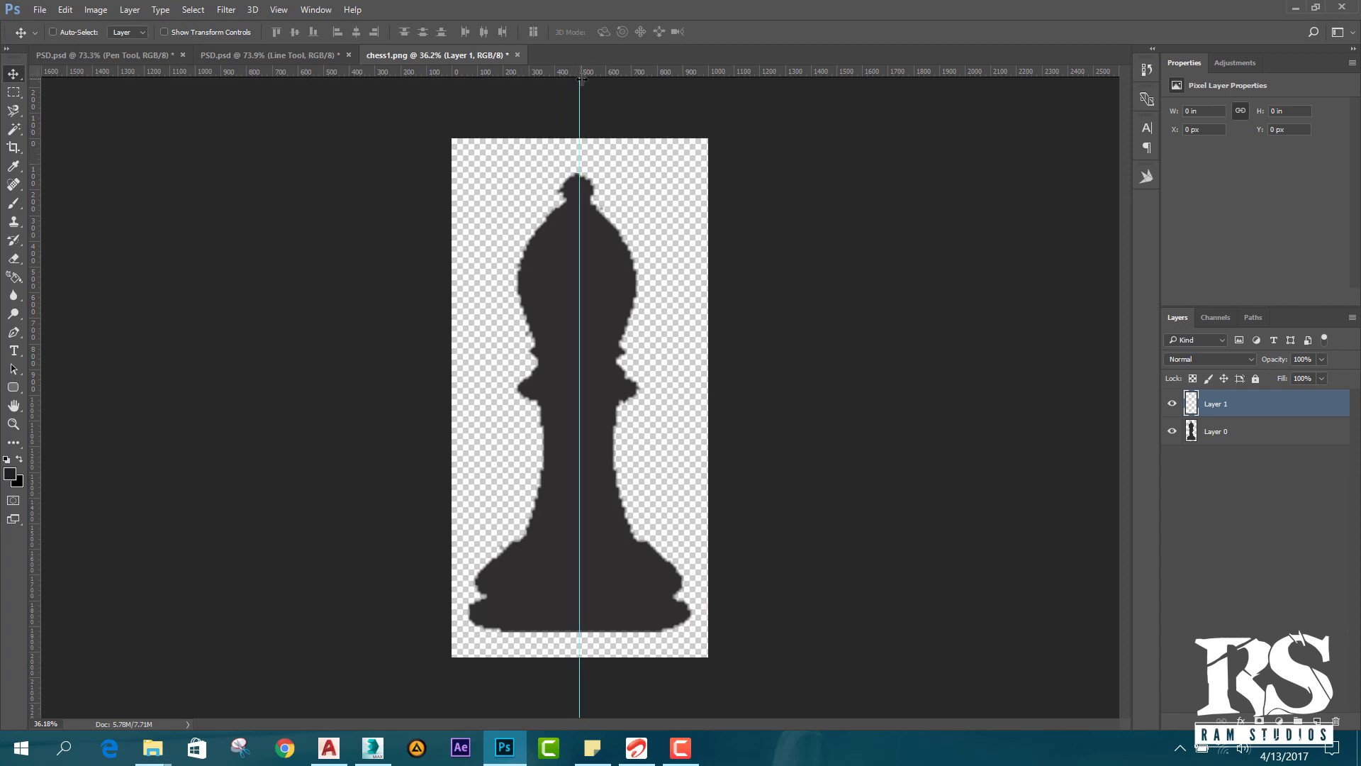
Shift the vertical guide to about X 489.6 px so it passes through the tip of the bishop's head.
scroll(581, 82, "up", 5)
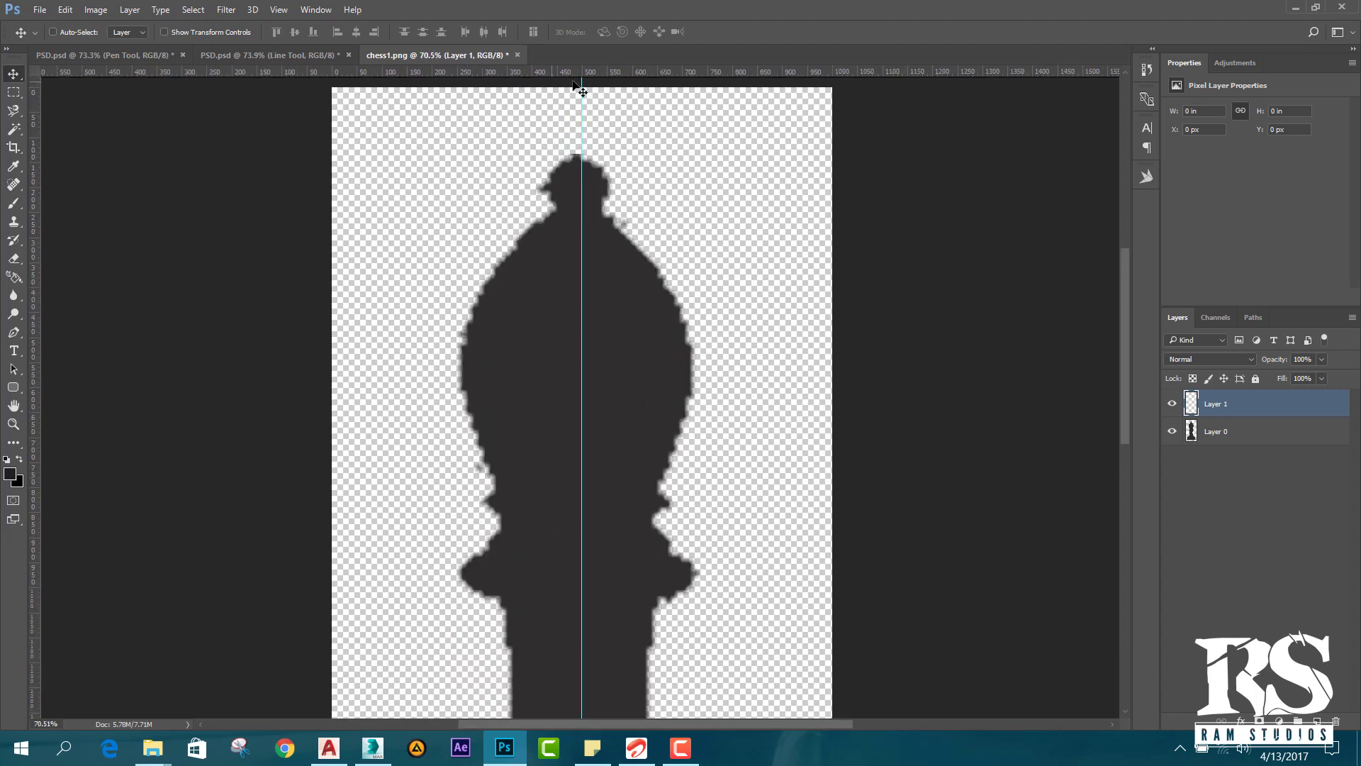
scroll(581, 91, "up", 4)
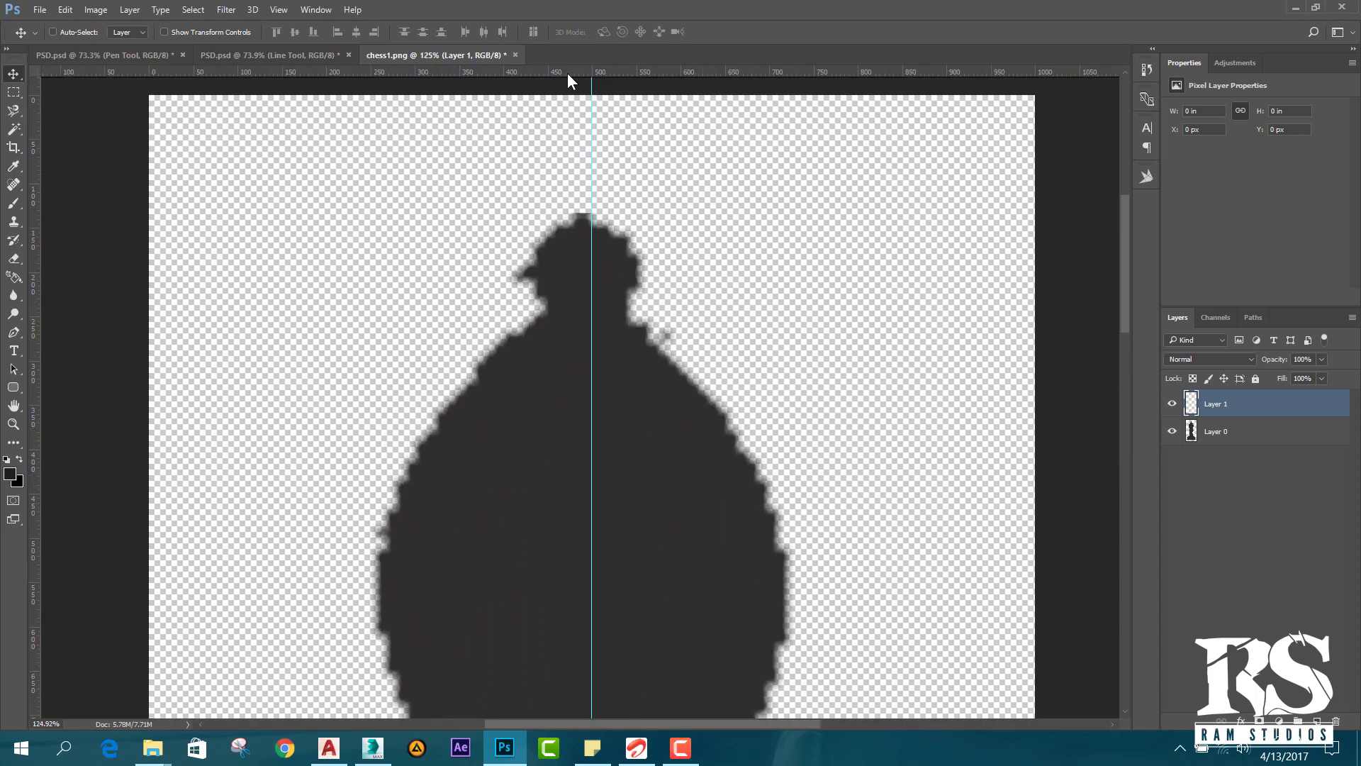
left_click_drag(592, 90, 583, 90)
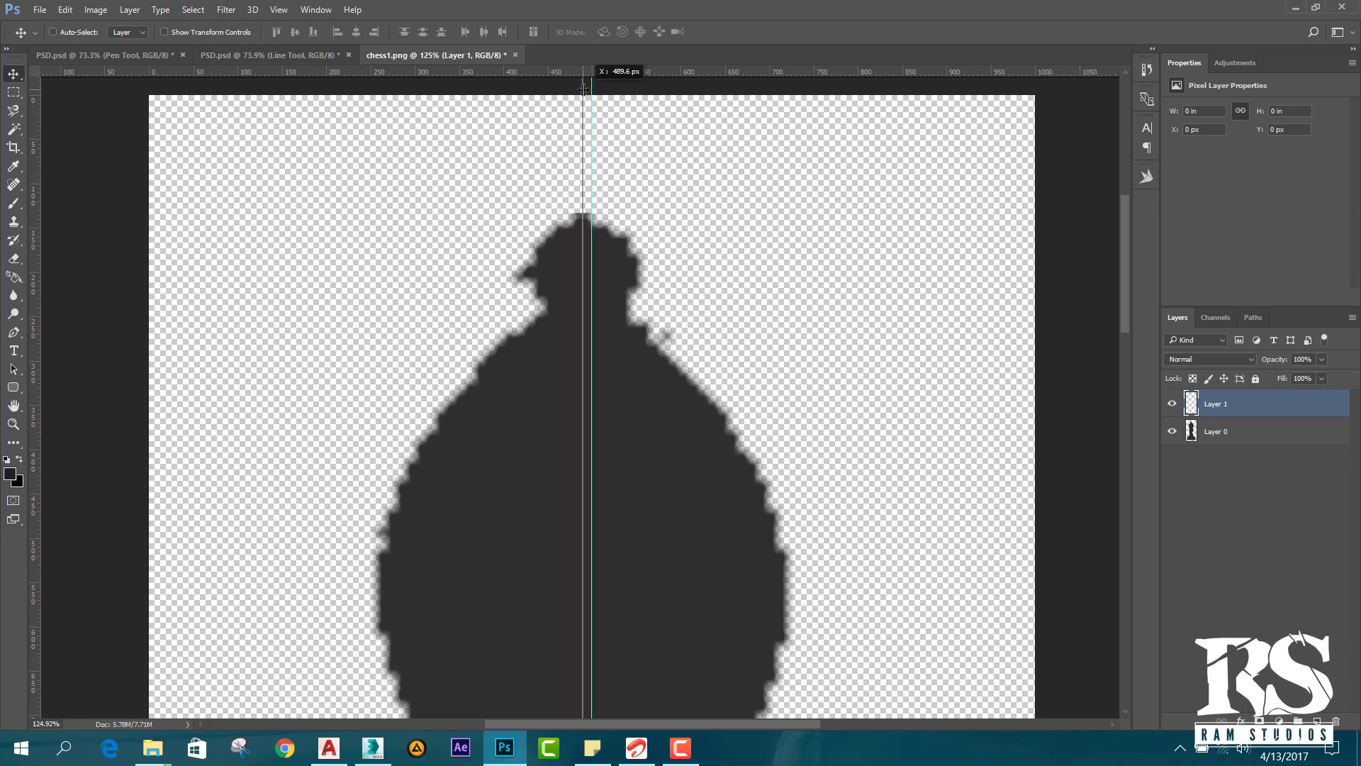
left_click_drag(583, 89, 583, 90)
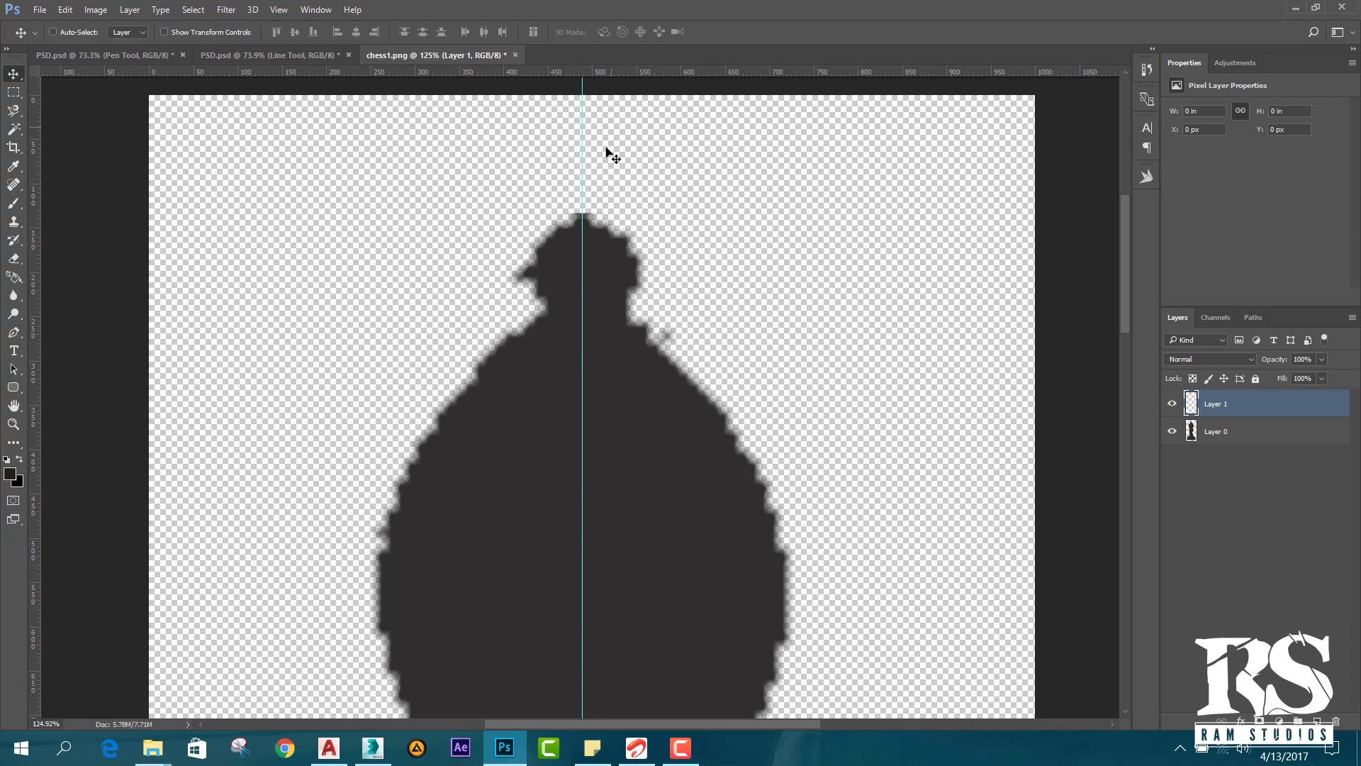
Start a Pen tool path where the guide meets the bishop's bottom edge and run it straight to the base's right corner.
scroll(611, 167, "down", 4)
scroll(610, 200, "down", 4)
scroll(608, 206, "up", 3)
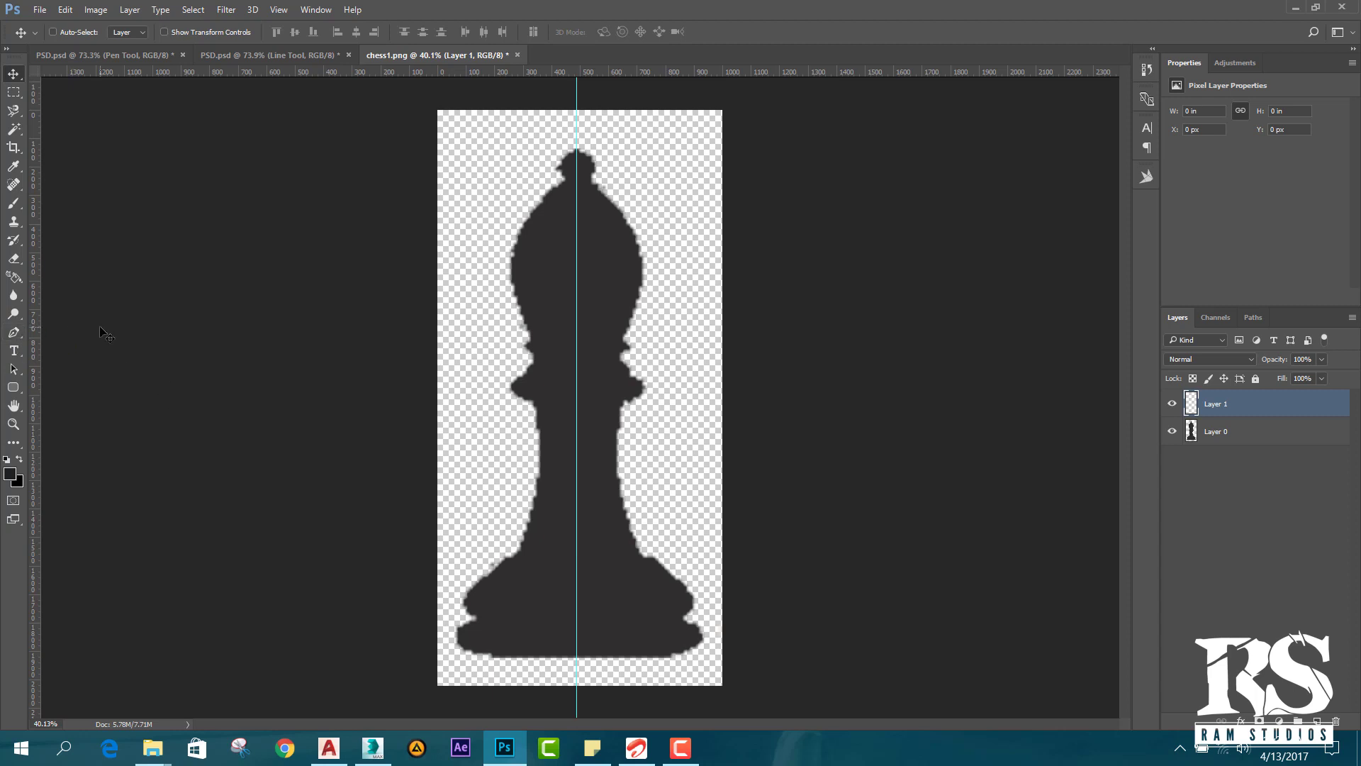
key("p")
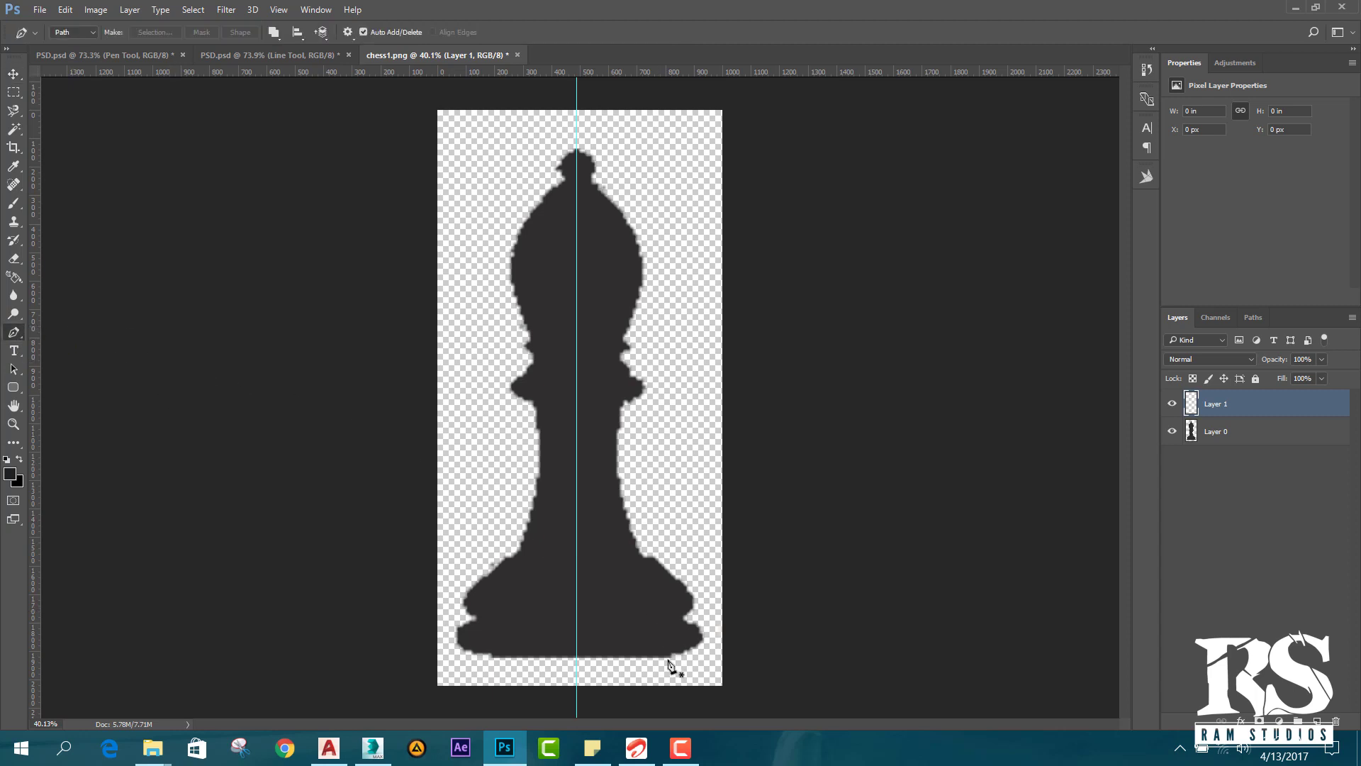
scroll(670, 655, "up", 5)
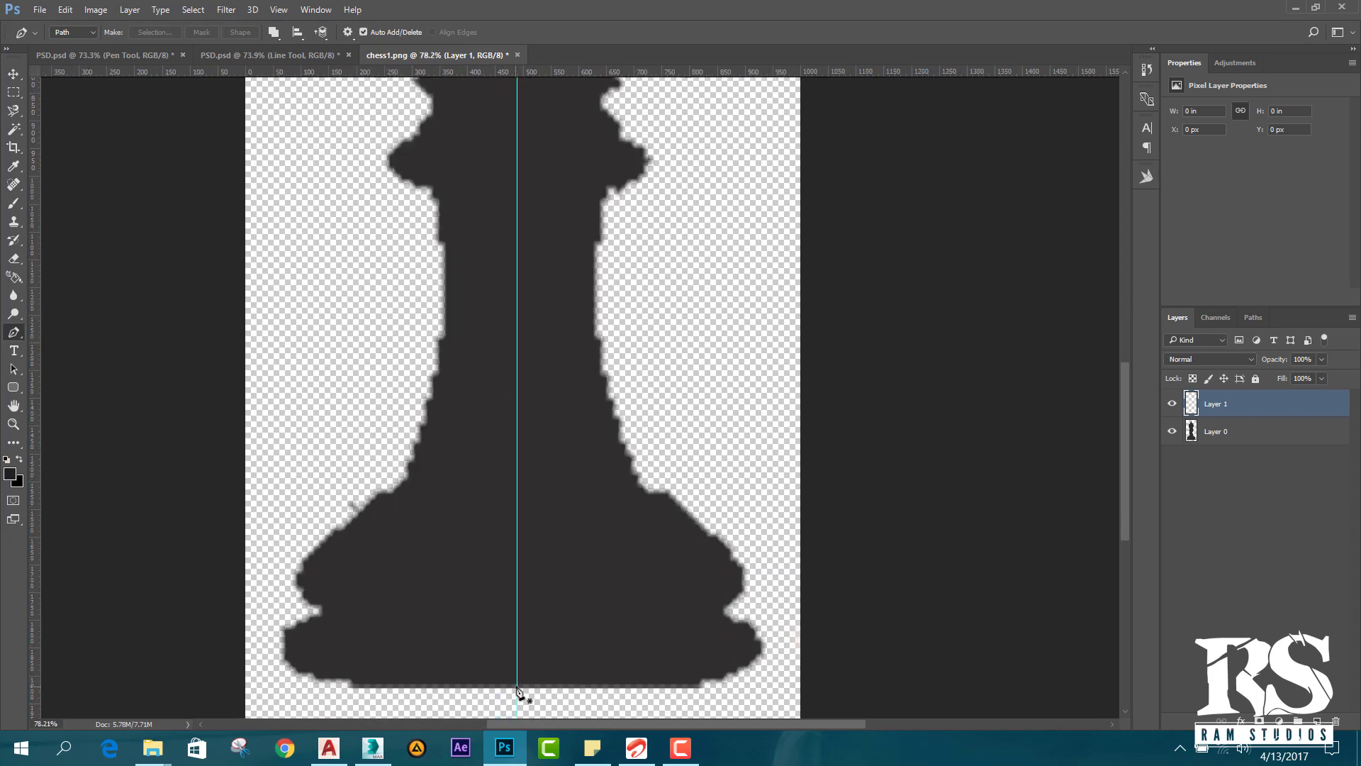
left_click(518, 686)
left_click(700, 686)
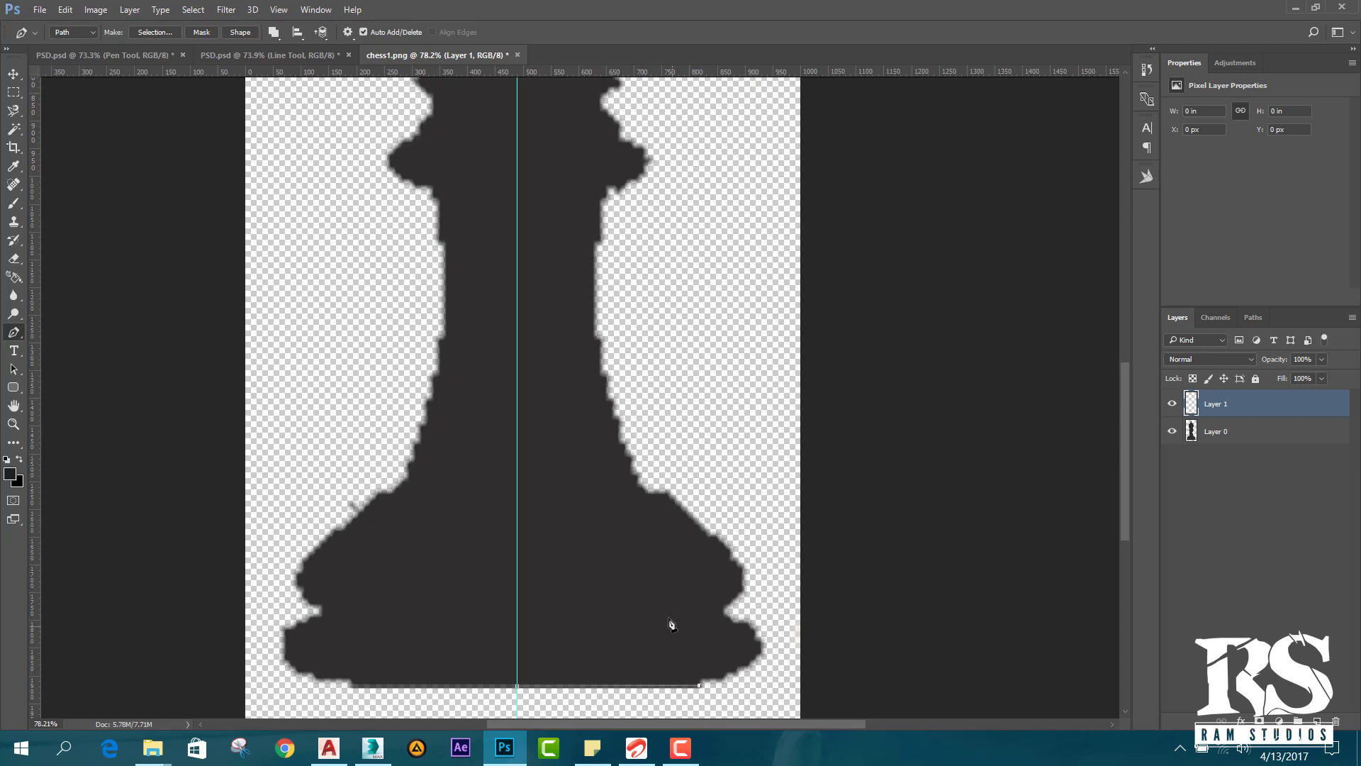
scroll(672, 627, "down", 3)
scroll(674, 674, "up", 4)
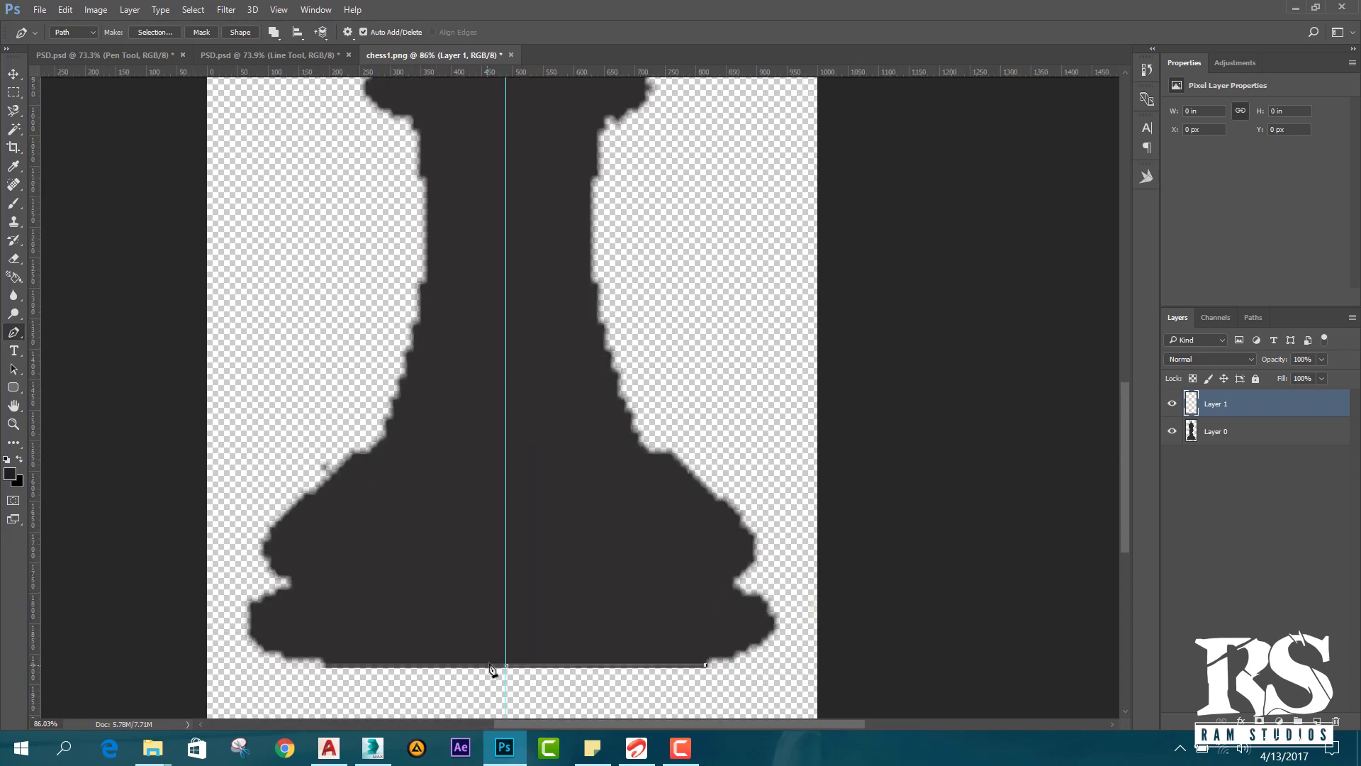
scroll(723, 670, "up", 2)
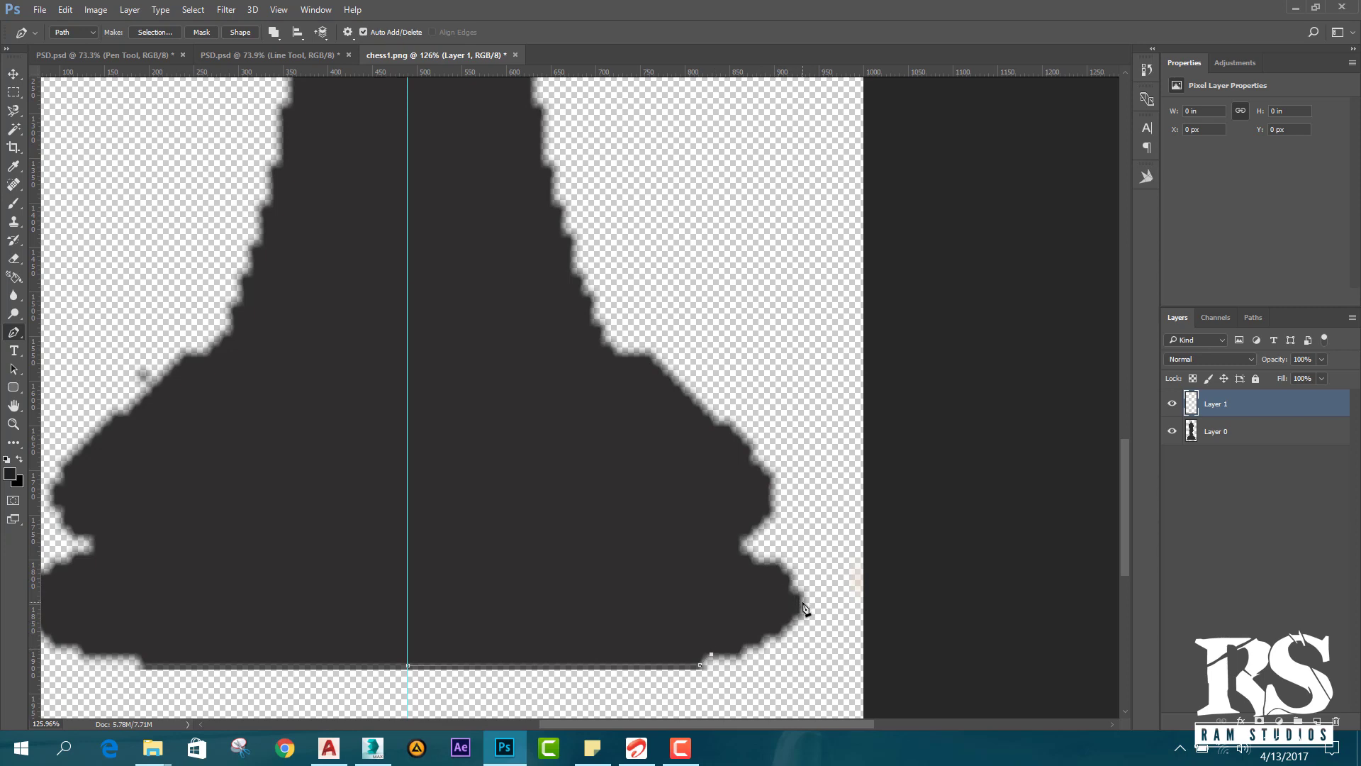
Continue the path around the base's rounded lower rim, into the notch above it and up onto the second bulge.
left_click_drag(801, 589, 804, 539)
left_click_drag(804, 539, 801, 534)
key("ctrl+z")
left_click(741, 554)
left_click(740, 538)
key("ctrl+z")
left_click(741, 538)
left_click_drag(769, 480, 750, 452)
scroll(737, 439, "down", 3)
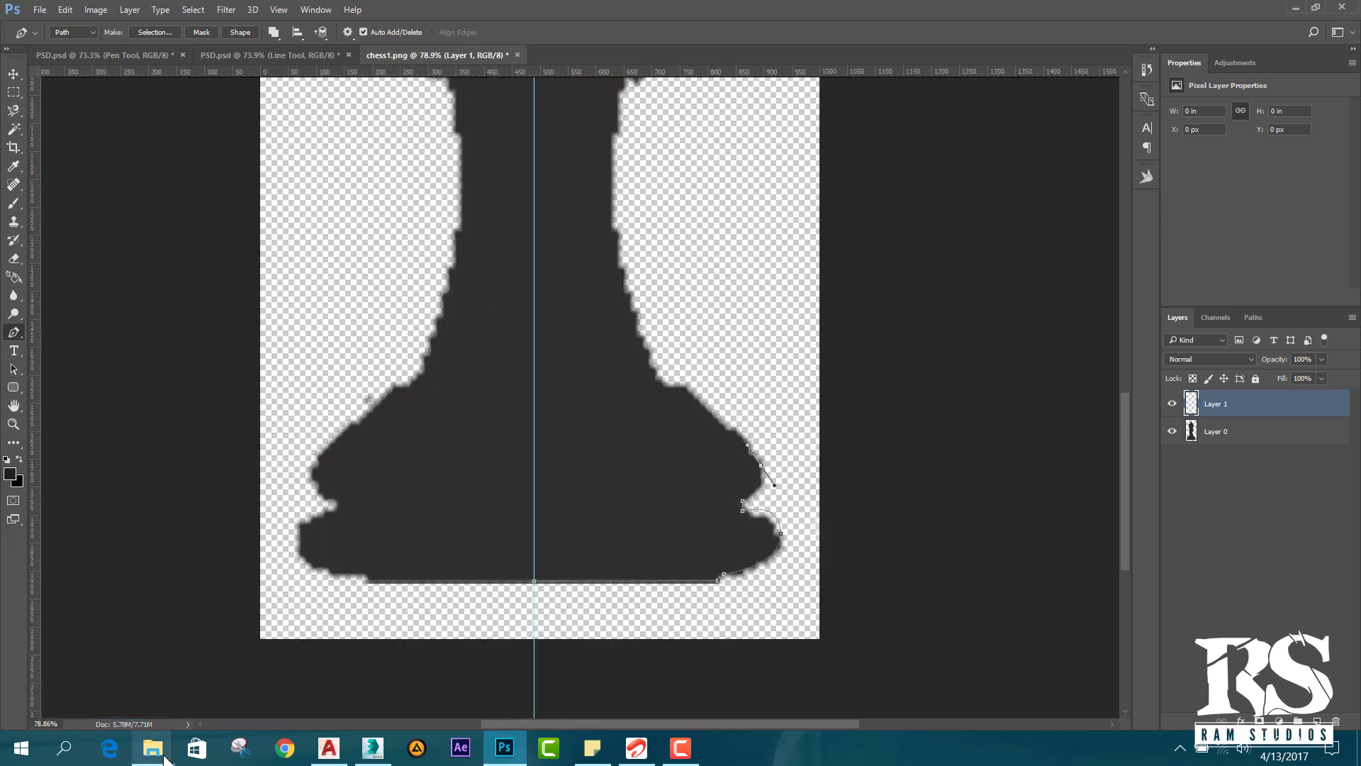
Open the chess6.png reference photo in Picasa Photo Viewer, examine the red bishop's profile up close, and return to Photoshop.
mouse_move(153, 746)
left_click(951, 670)
left_click(644, 237)
double_click(644, 238)
scroll(967, 496, "up", 5)
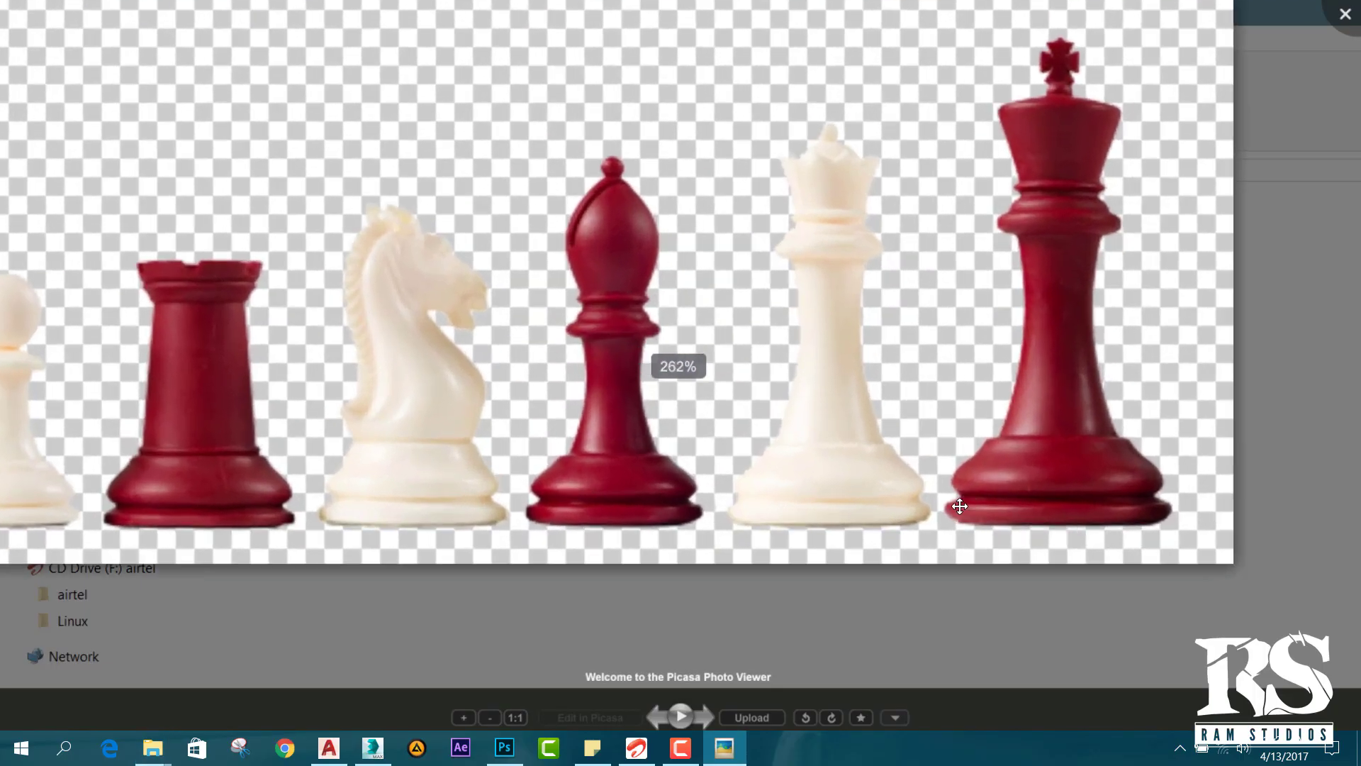
scroll(666, 521, "up", 2)
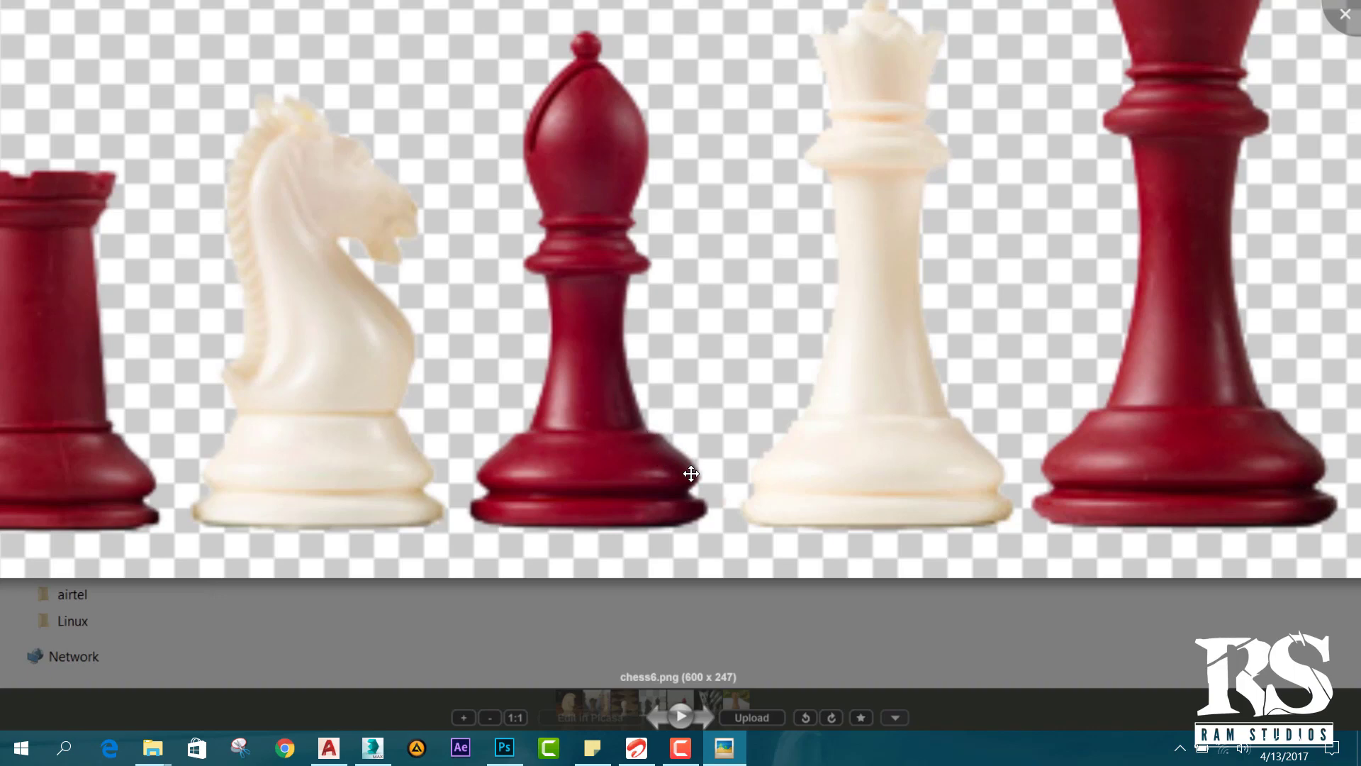
left_click(328, 748)
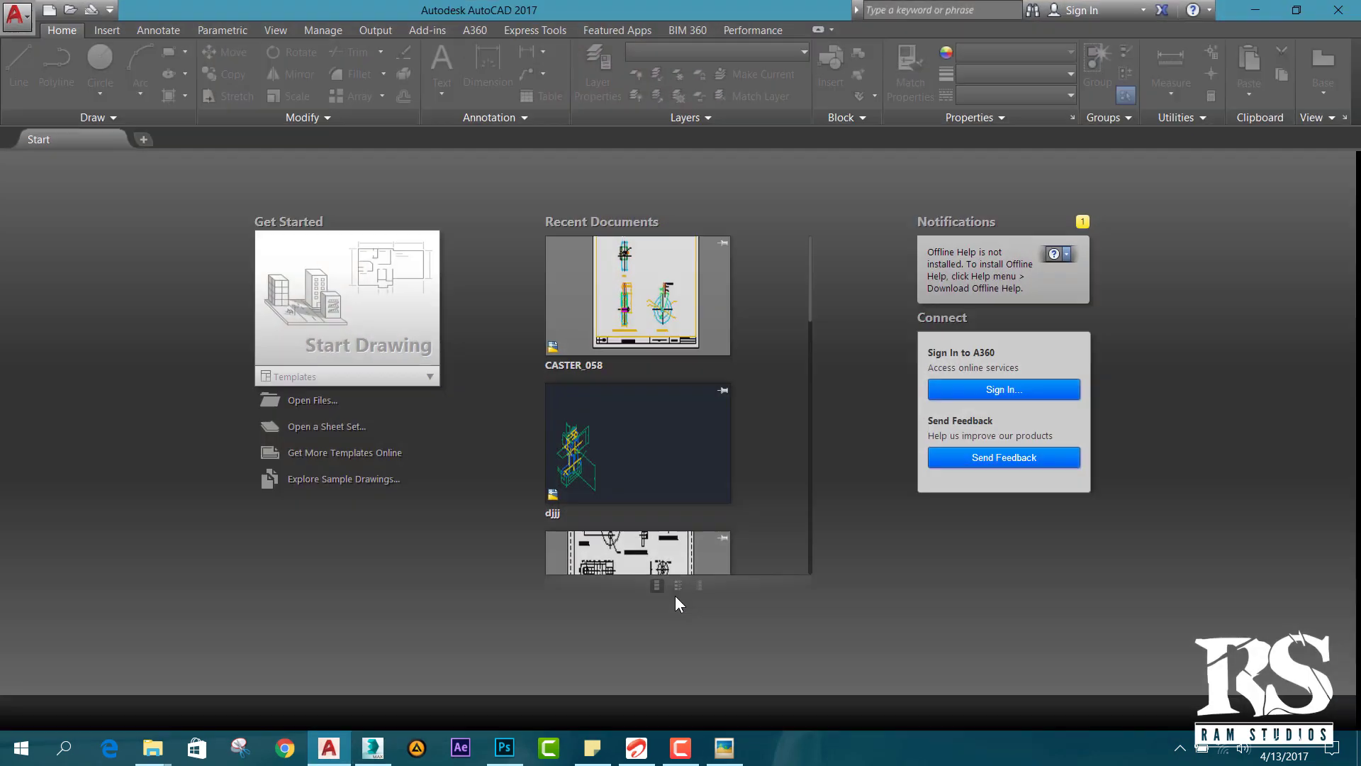
left_click(504, 746)
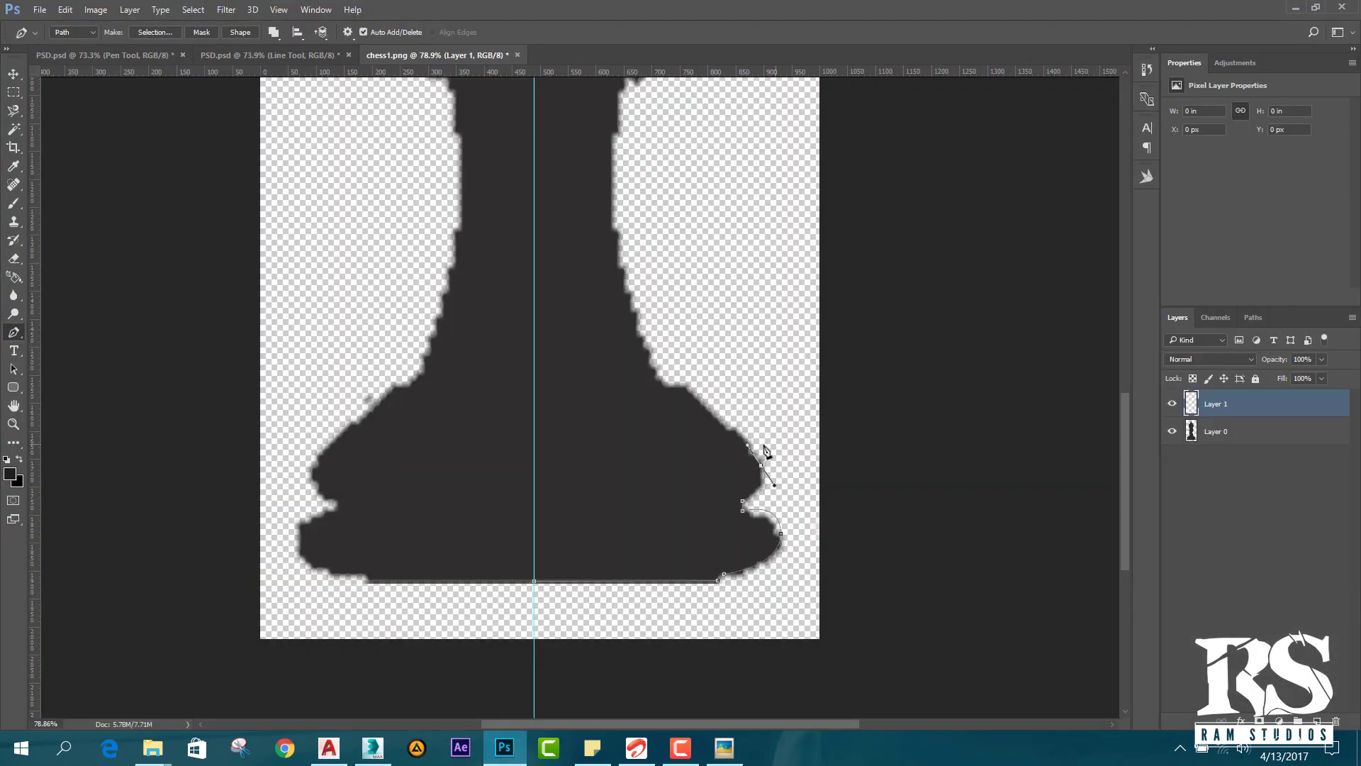
Extend the path over the second bulge and up the sloping shoulder of the base to the foot of the stem.
scroll(762, 451, "up", 2)
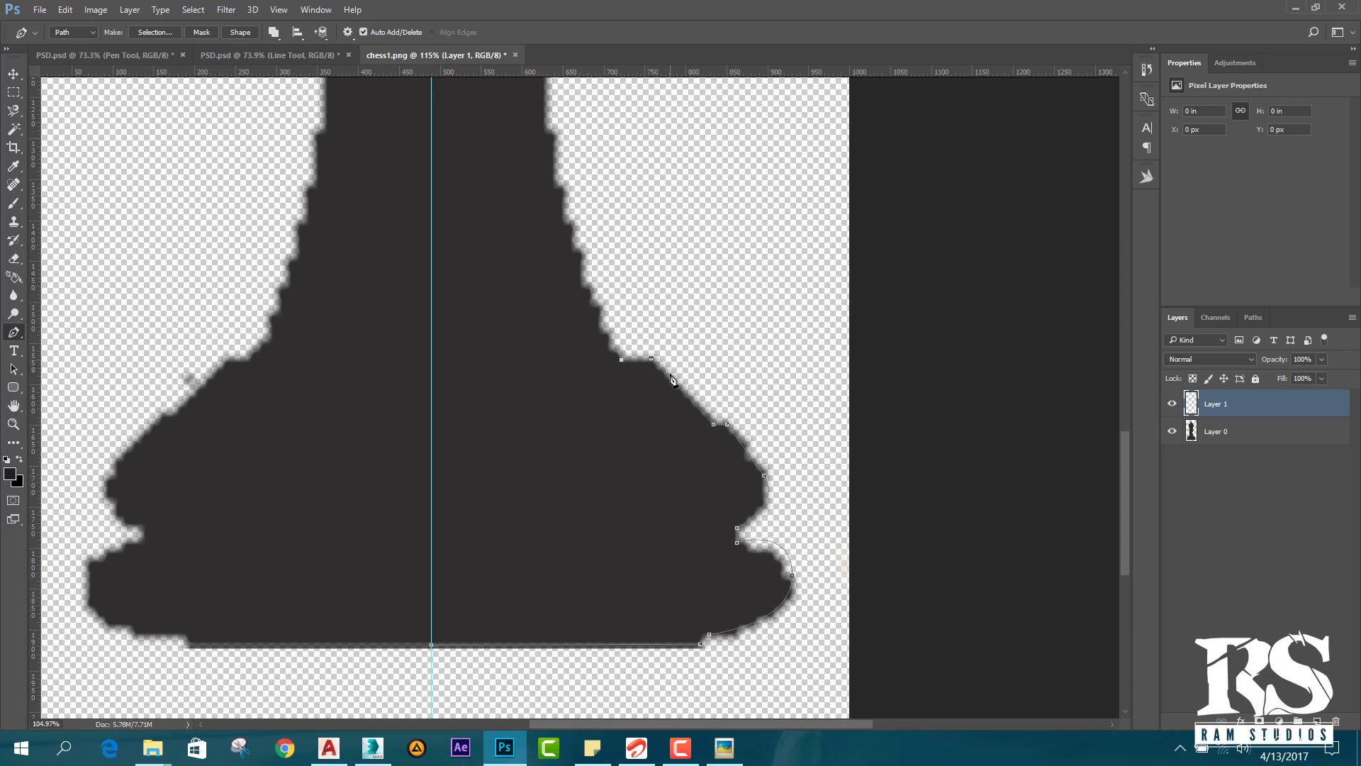
scroll(670, 379, "down", 2)
scroll(667, 177, "up", 2)
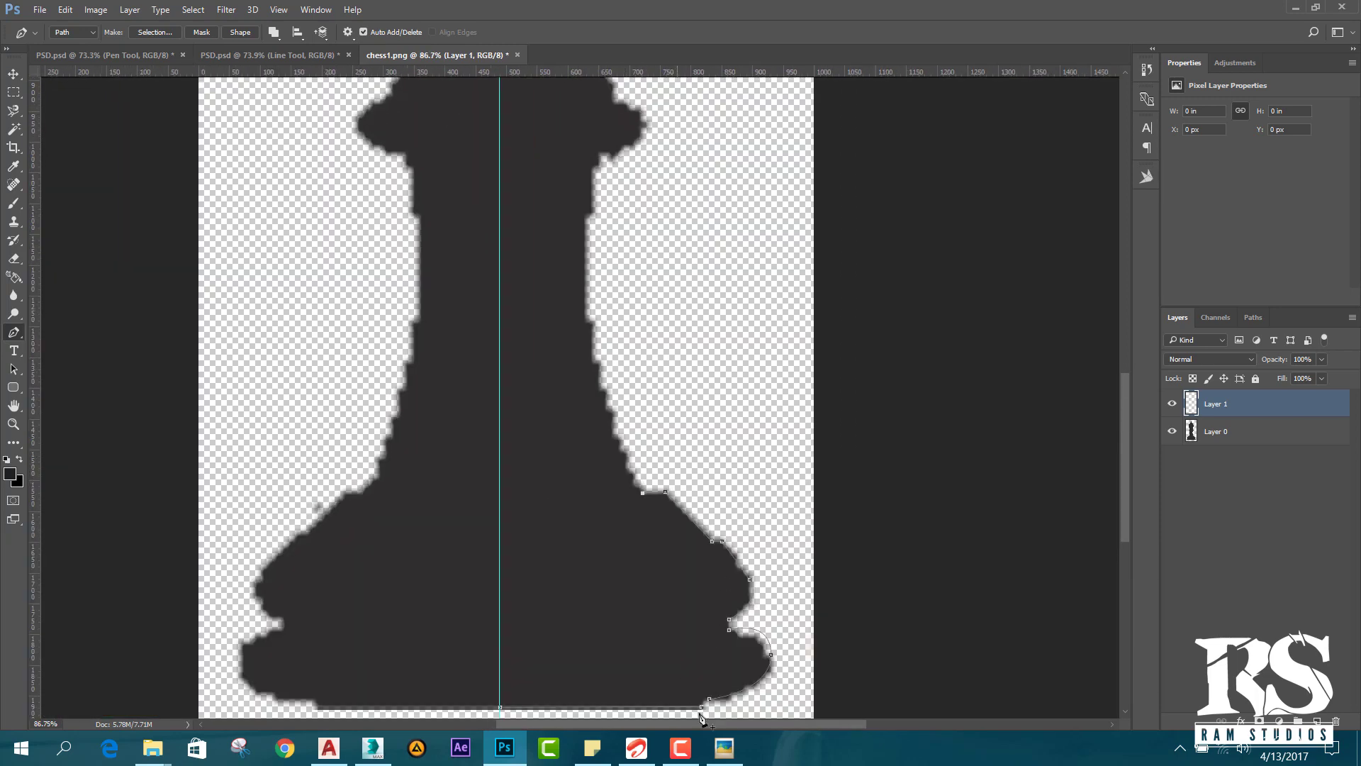
Try to trace the stem's right edge with a curve up to the collar's underside after checking the reference photo.
left_click(724, 748)
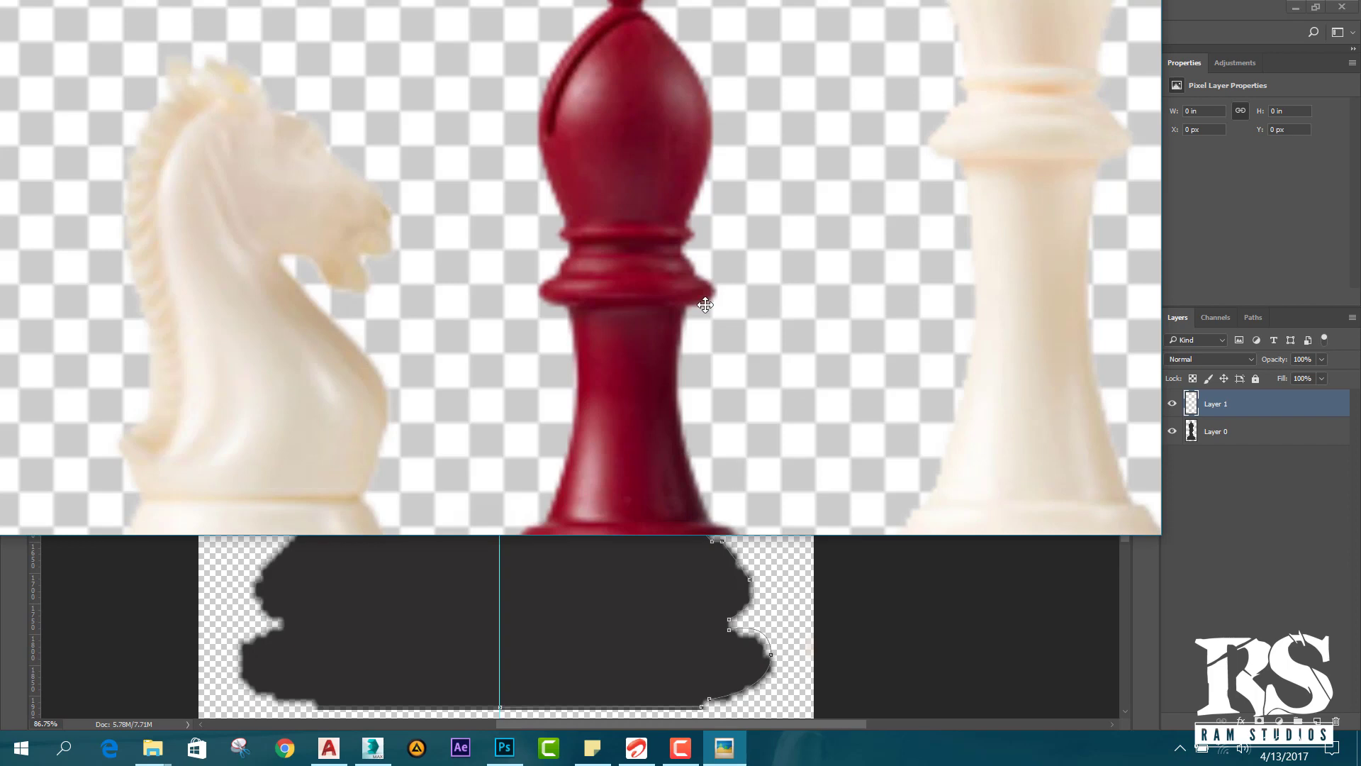
left_click(943, 592)
scroll(716, 418, "down", 2)
scroll(660, 365, "up", 3)
left_click_drag(618, 312, 627, 172)
left_click(633, 193)
scroll(638, 197, "up", 3)
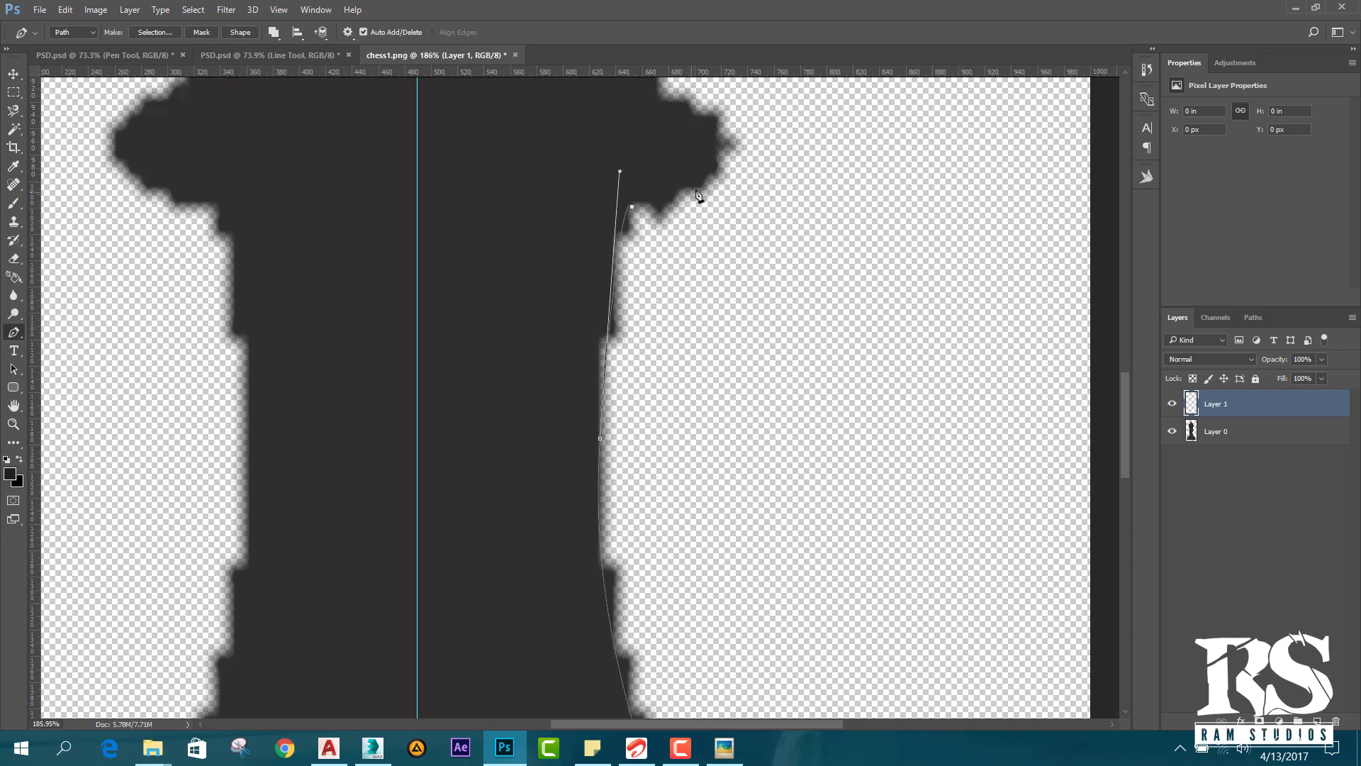
left_click(718, 174)
key("ctrl+z")
scroll(693, 253, "down", 3)
scroll(628, 398, "up", 1)
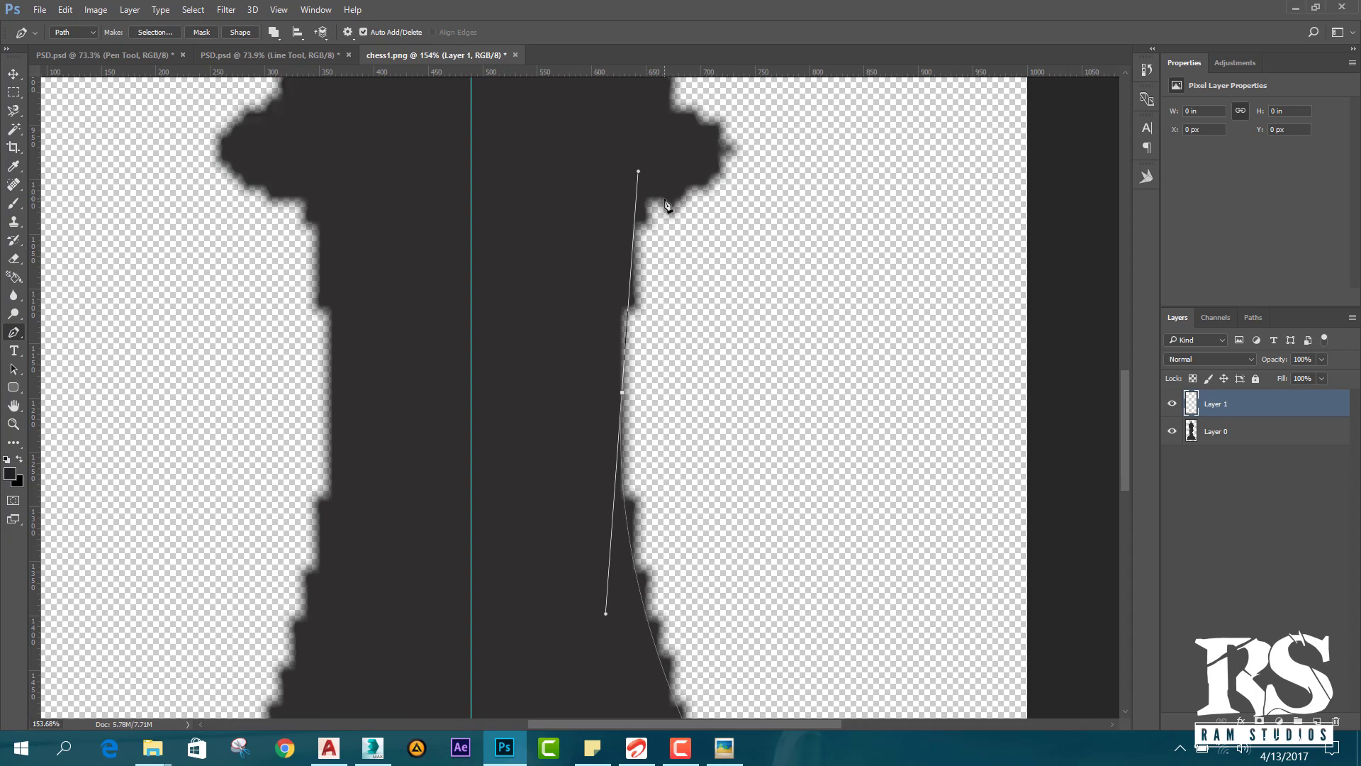
Try to end the stem curve with a corner point just under the collar, using the red bishop photo as reference.
left_click(724, 748)
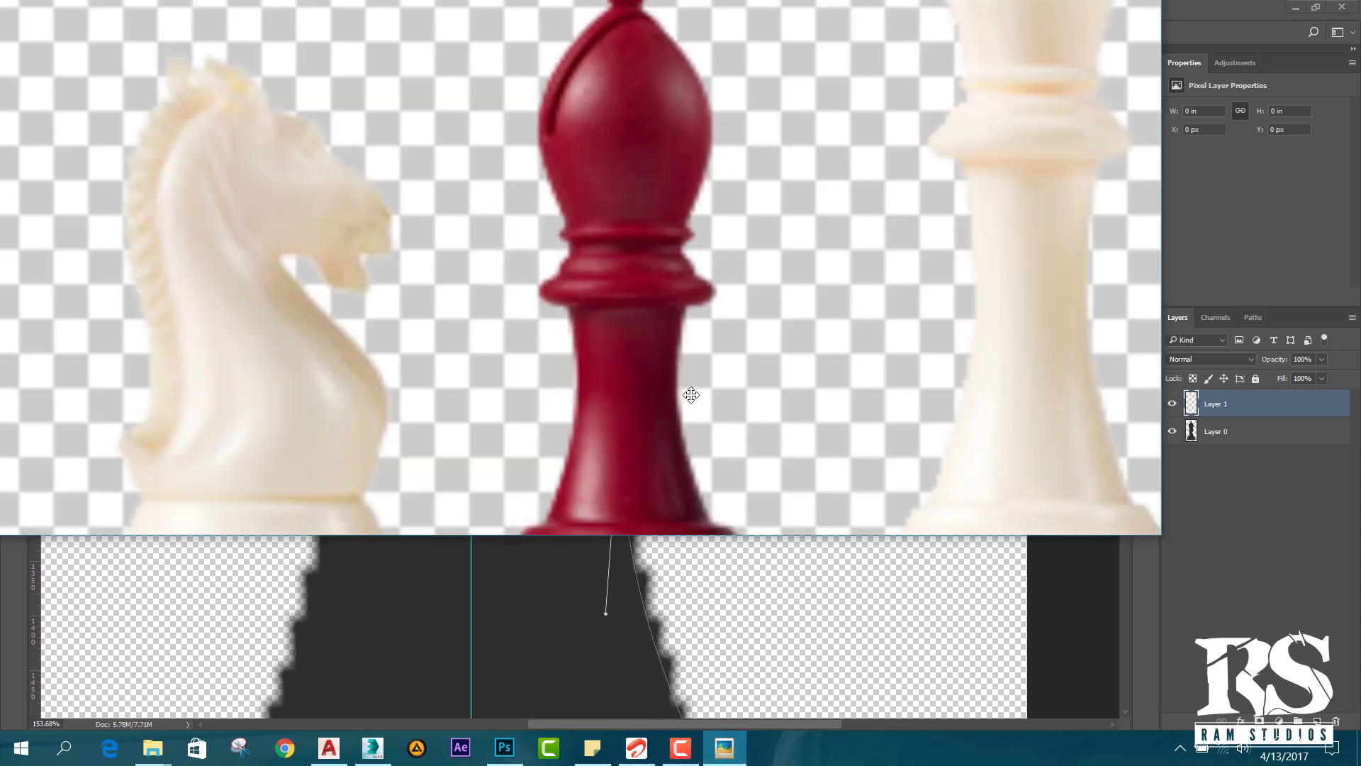
left_click(1226, 557)
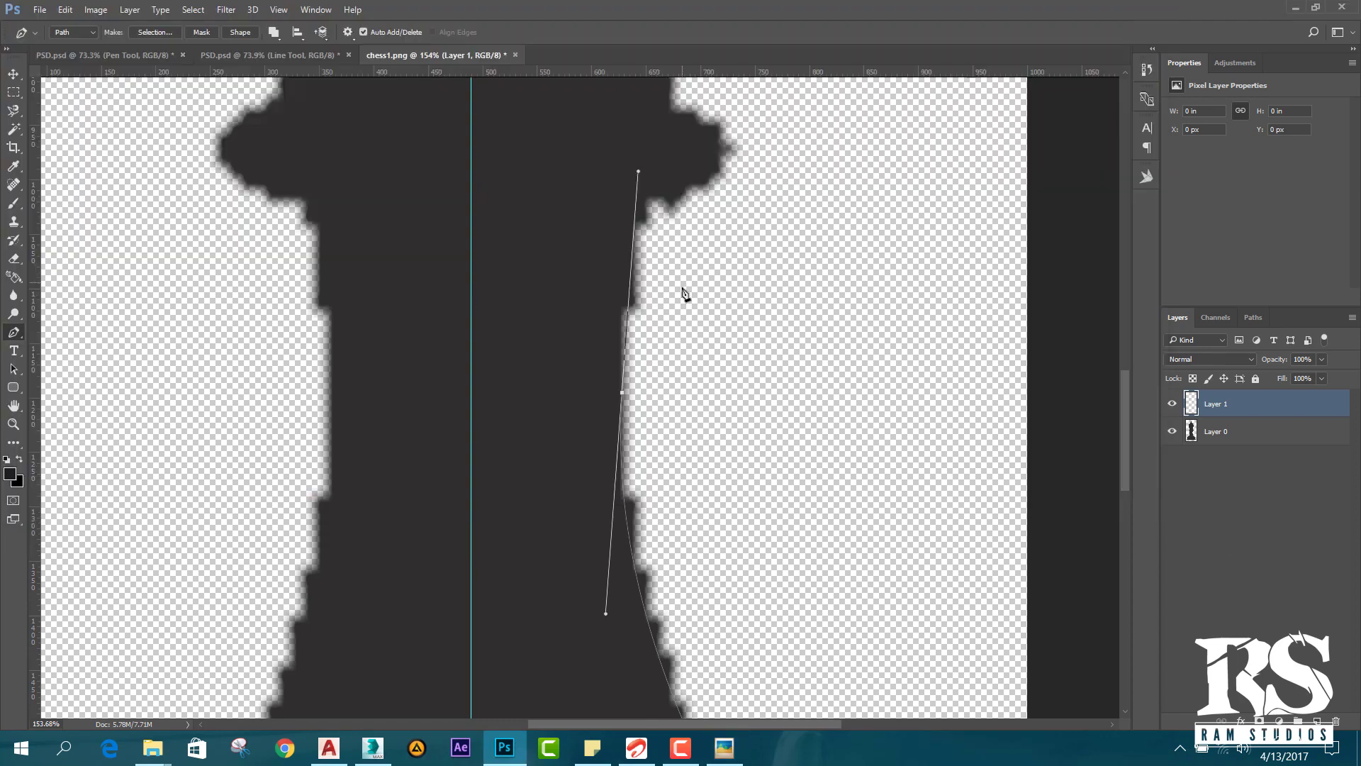
scroll(683, 294, "down", 3)
scroll(684, 326, "down", 1)
scroll(663, 259, "up", 1)
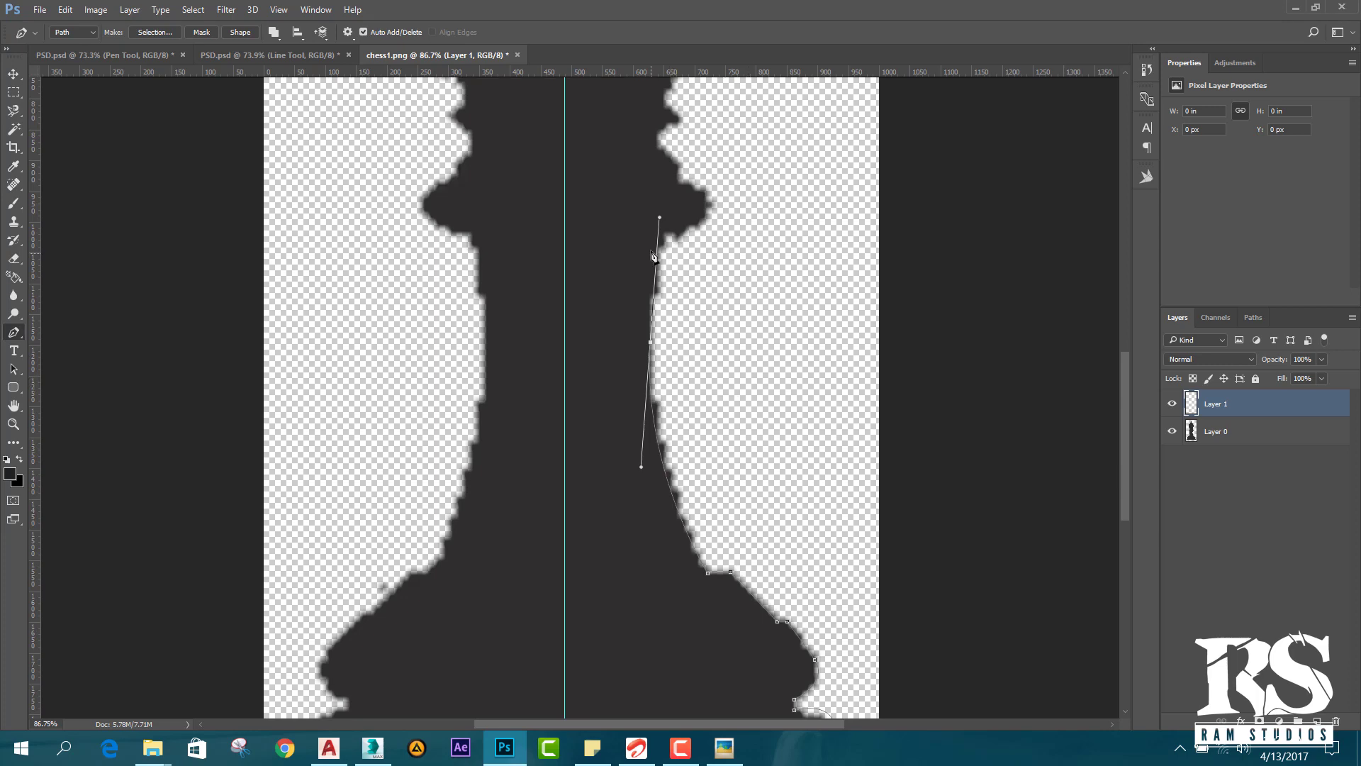
left_click(662, 242)
scroll(663, 245, "up", 5)
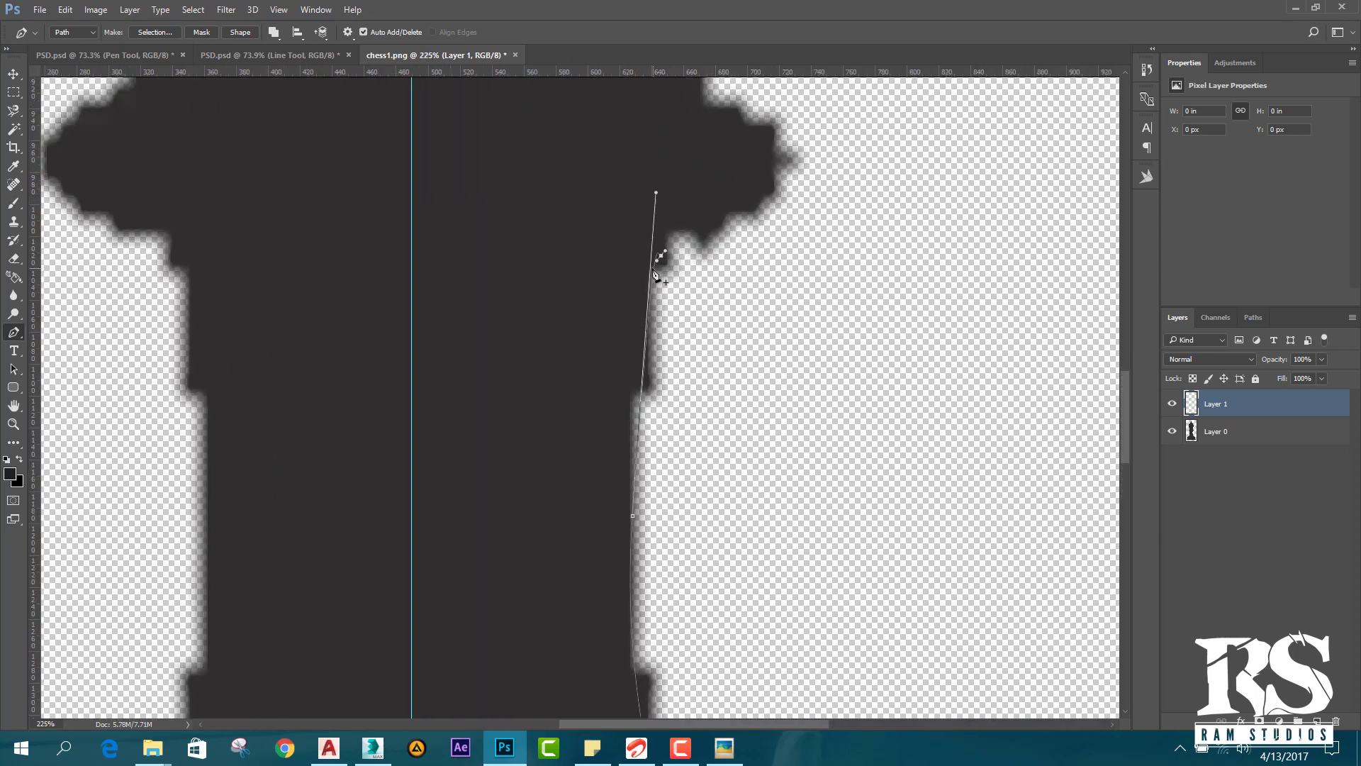
scroll(670, 265, "up", 2)
scroll(662, 278, "down", 1)
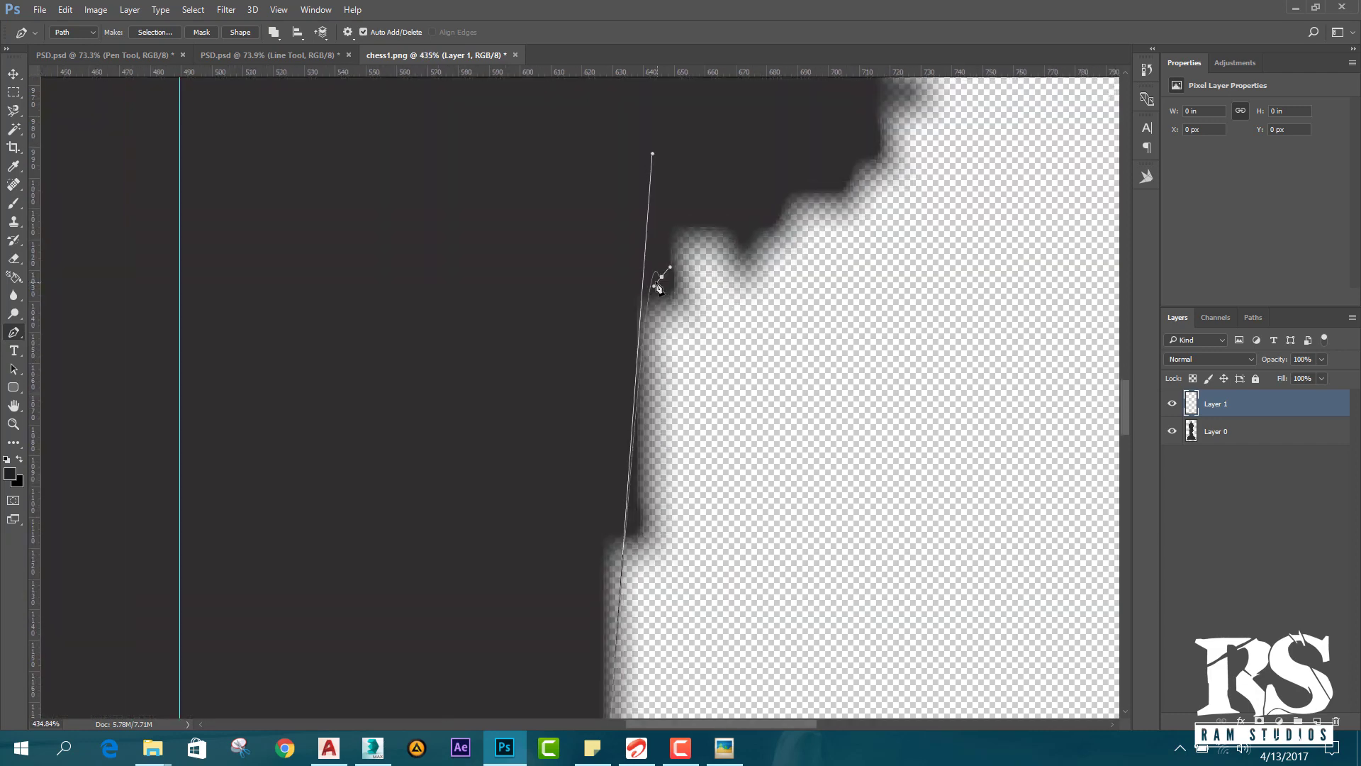
left_click(661, 277)
scroll(659, 283, "down", 6)
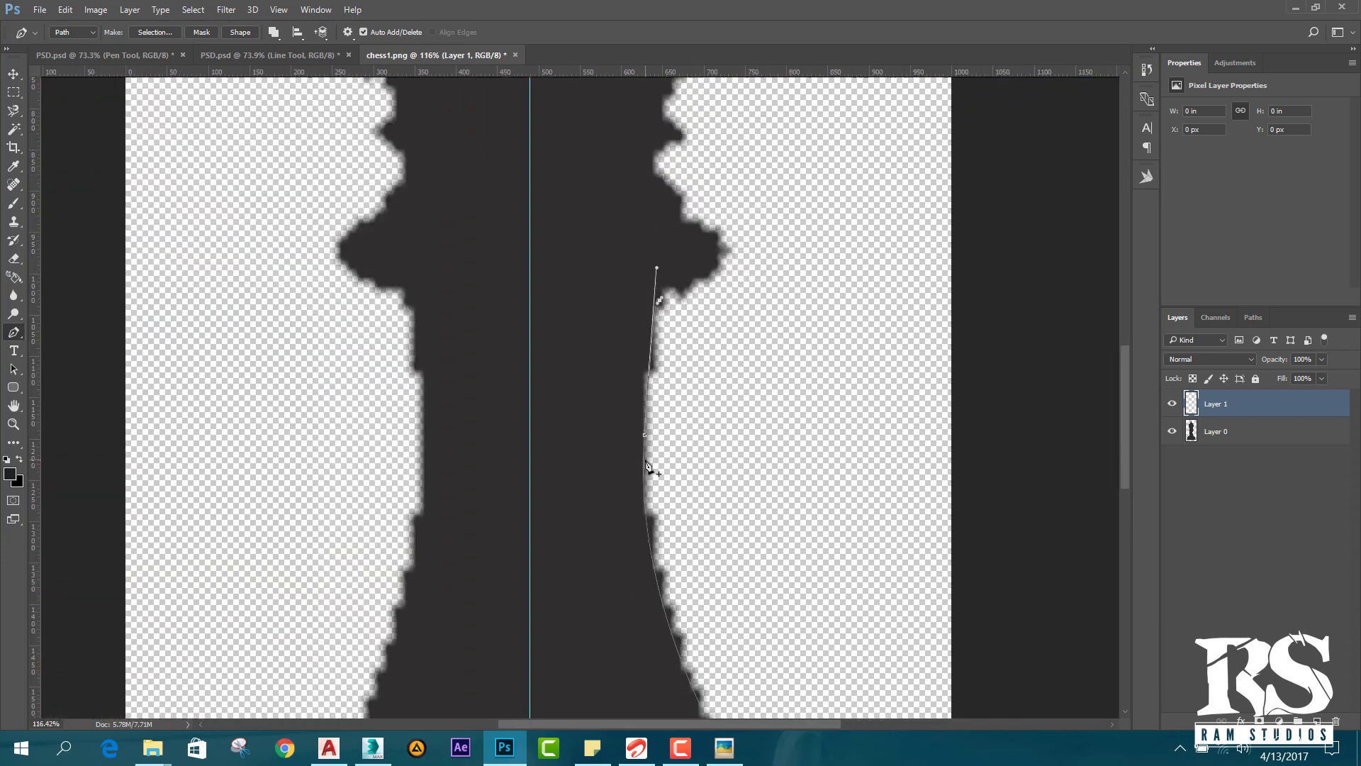
scroll(649, 466, "down", 3)
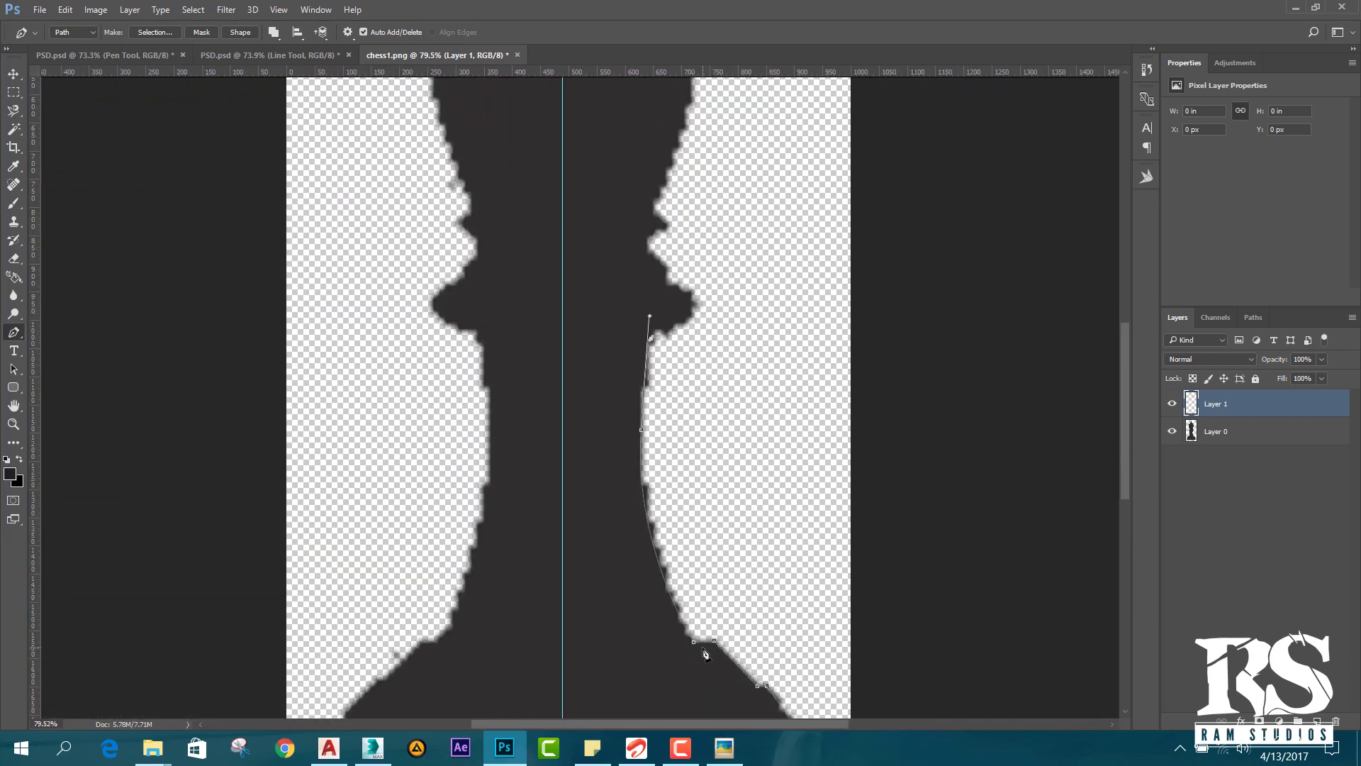
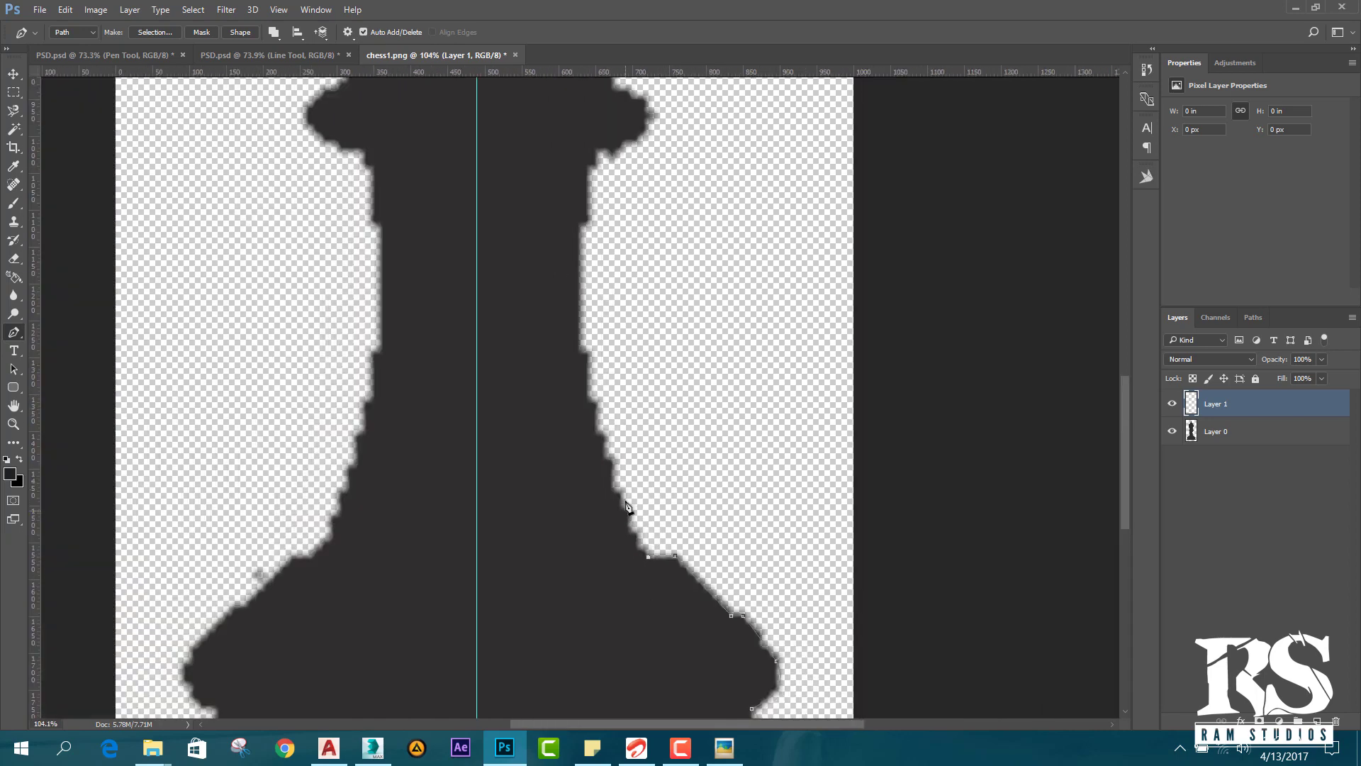
Retrace the stem's right edge with a smooth curve through its narrowest part, ending at a corner under the collar.
left_click_drag(580, 346, 578, 250)
left_click(601, 155)
scroll(603, 151, "up", 10)
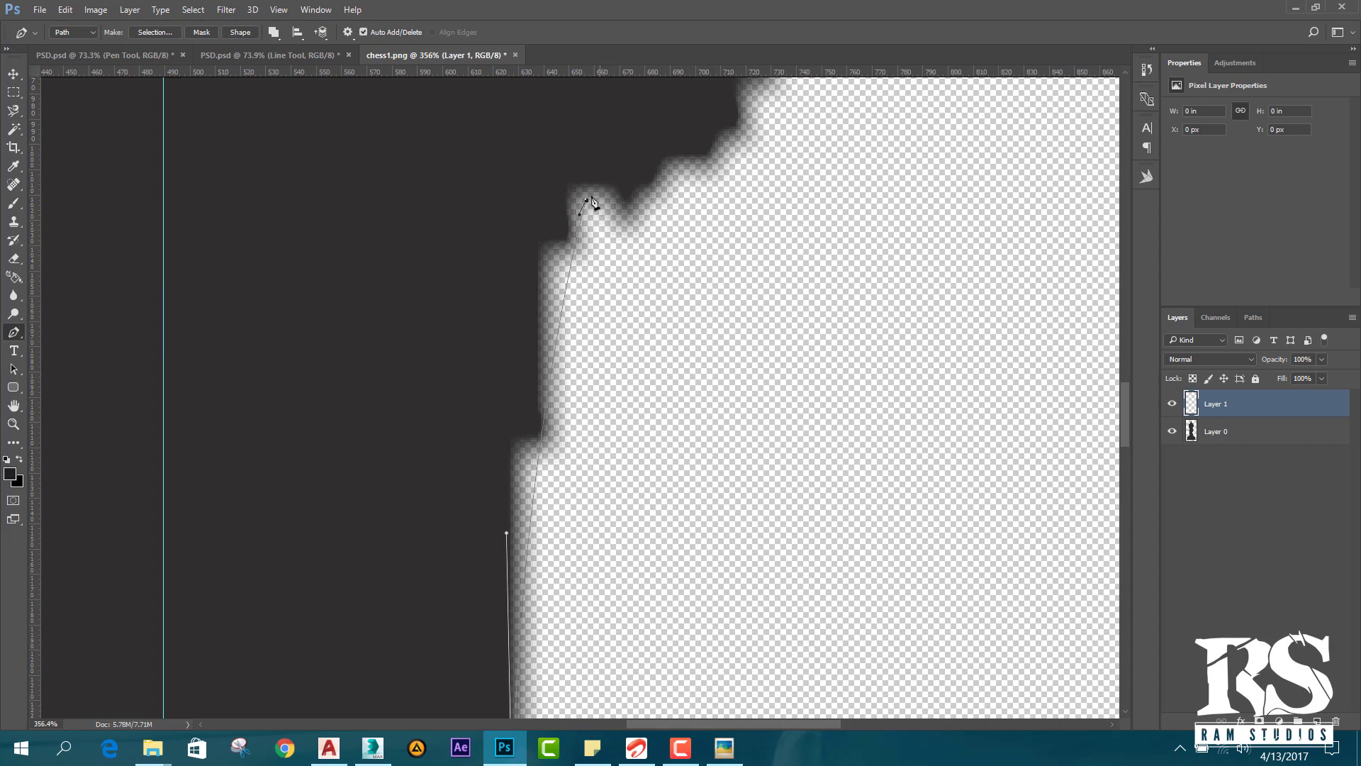
scroll(609, 222, "down", 6)
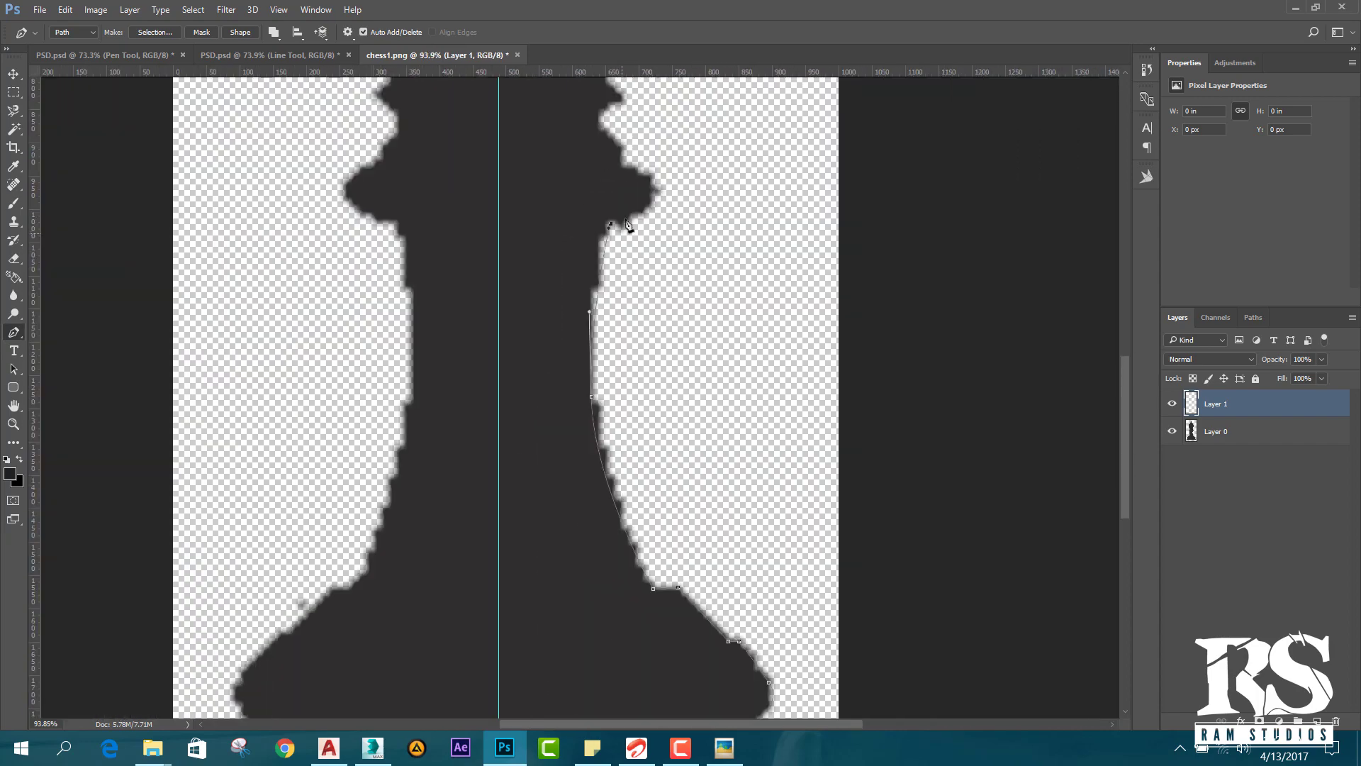
scroll(627, 224, "up", 6)
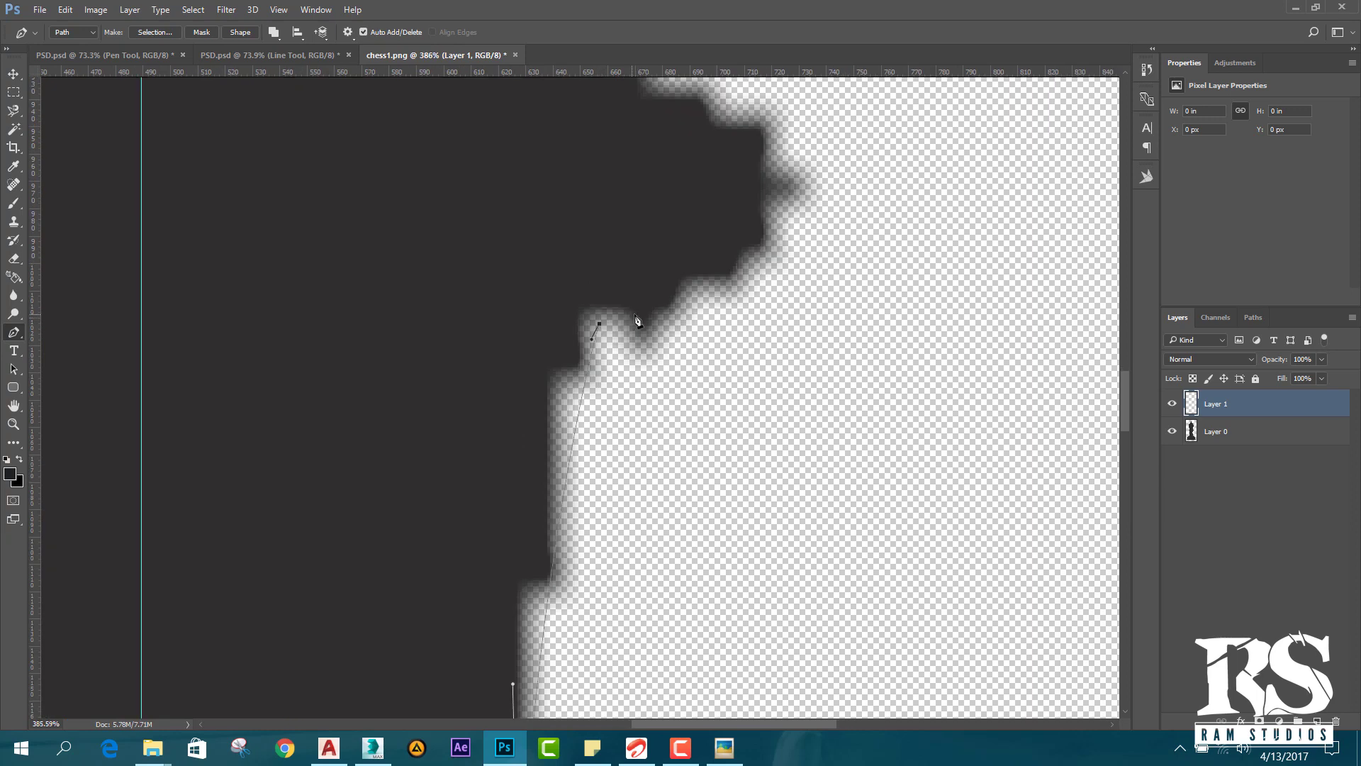
left_click(752, 318)
key("ctrl+z")
Trace the path around the collar's right rim and up to a corner on its upper edge, using the red bishop photo as reference.
scroll(776, 283, "down", 8)
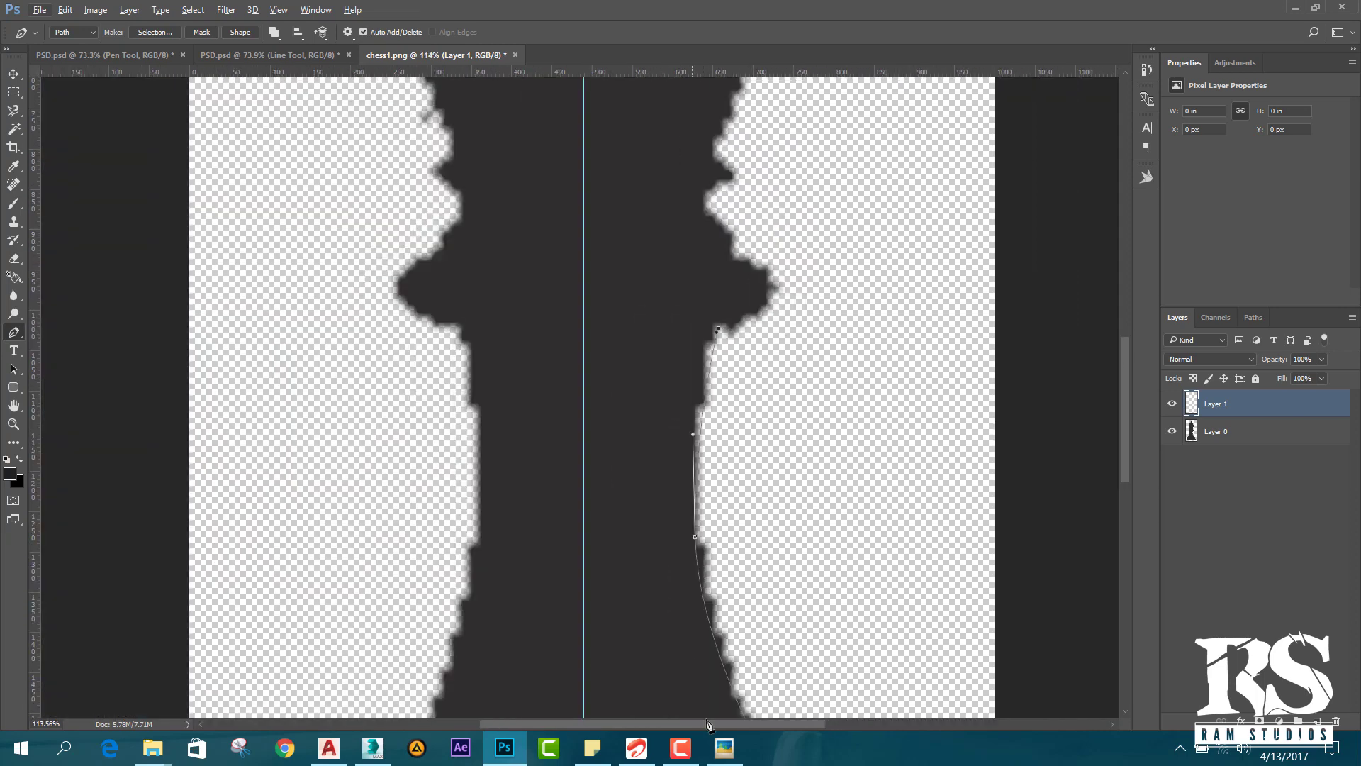
key("alt+Tab")
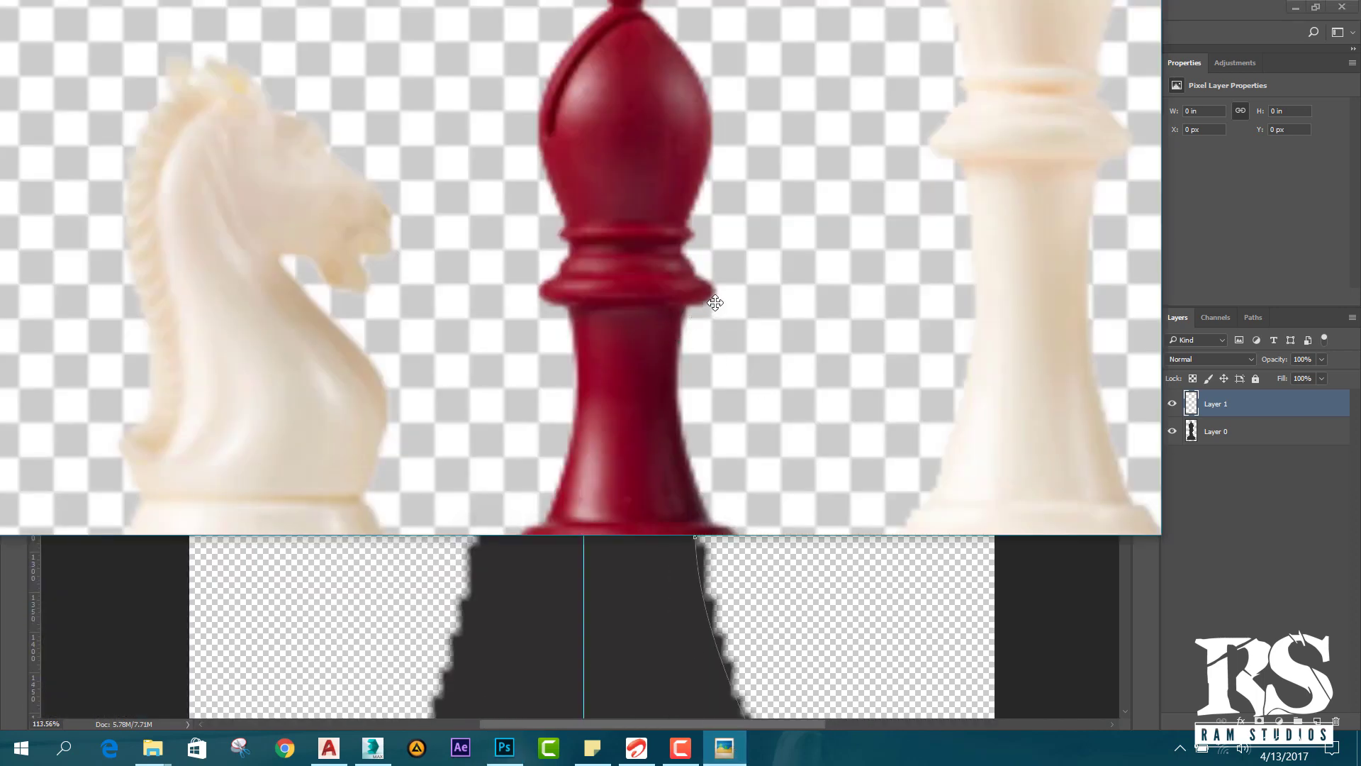
key("alt+Tab")
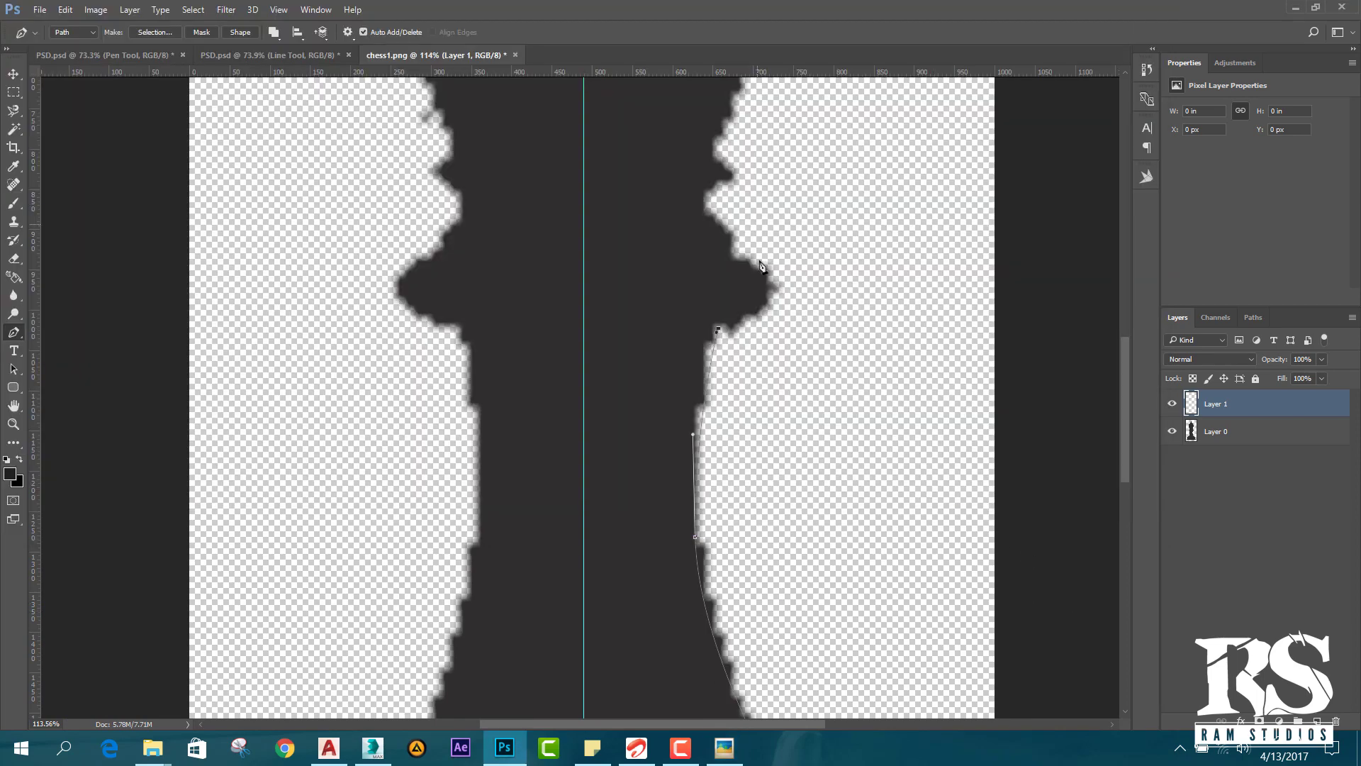
scroll(773, 319, "up", 3)
left_click_drag(783, 320, 784, 292)
key("alt+Tab")
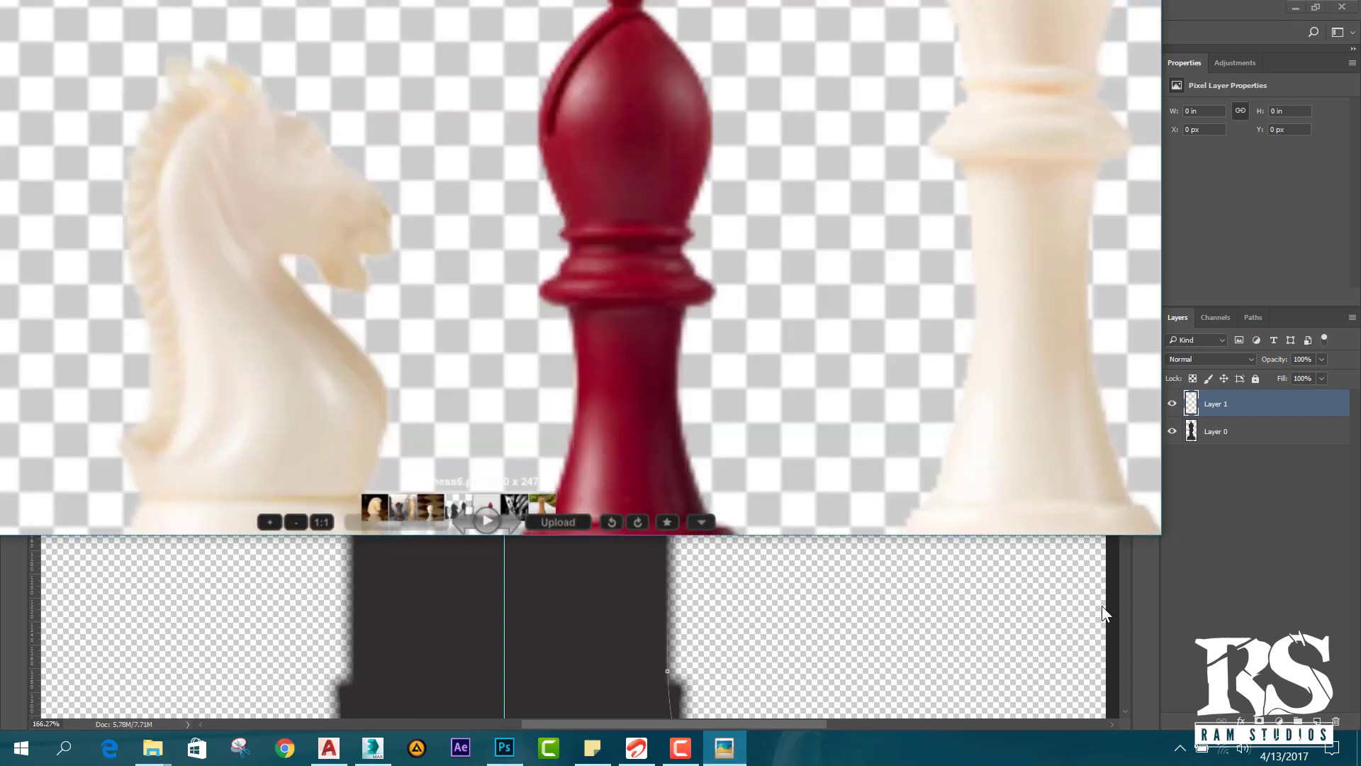
key("alt+Tab")
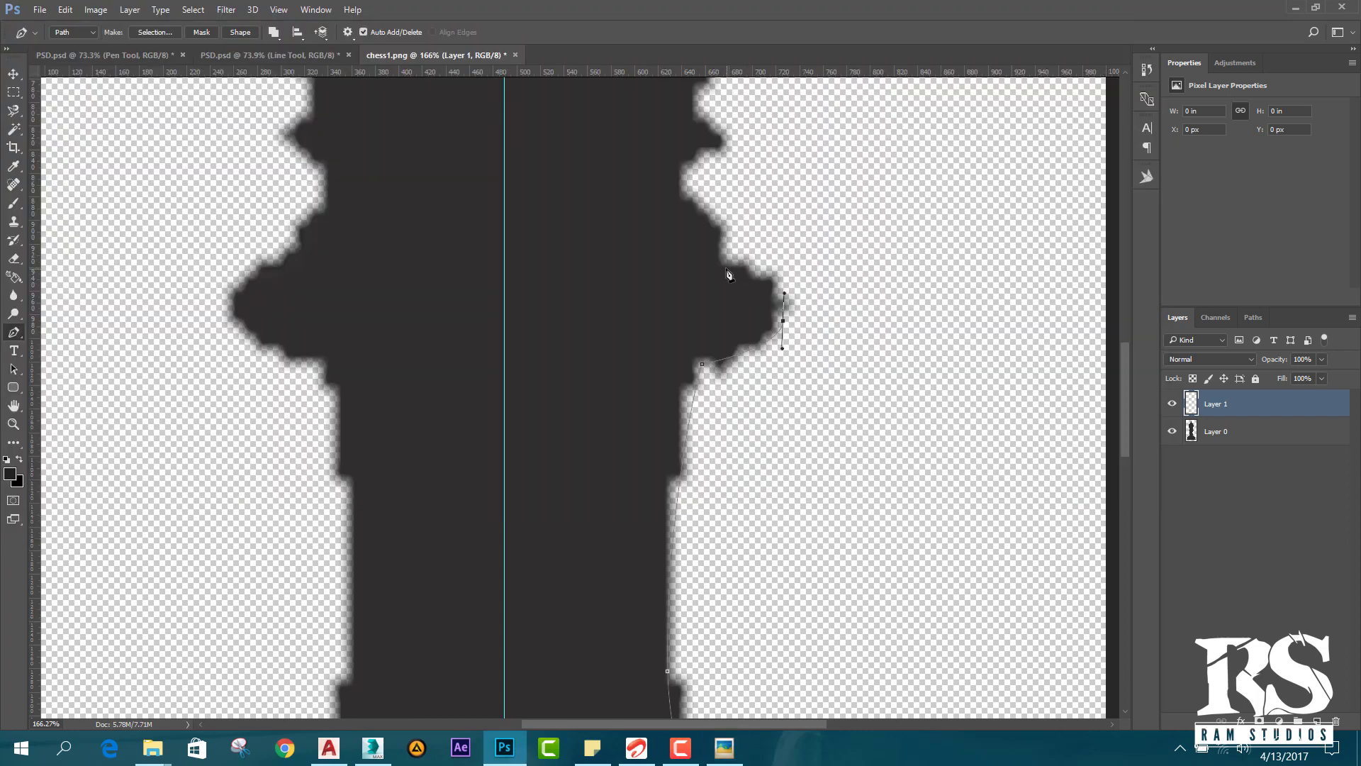
left_click(724, 267)
left_click_drag(757, 272, 745, 270)
Extend the path from the collar's upper edge with a curve into the recess, adding a corner point below the small ring.
scroll(751, 283, "up", 3)
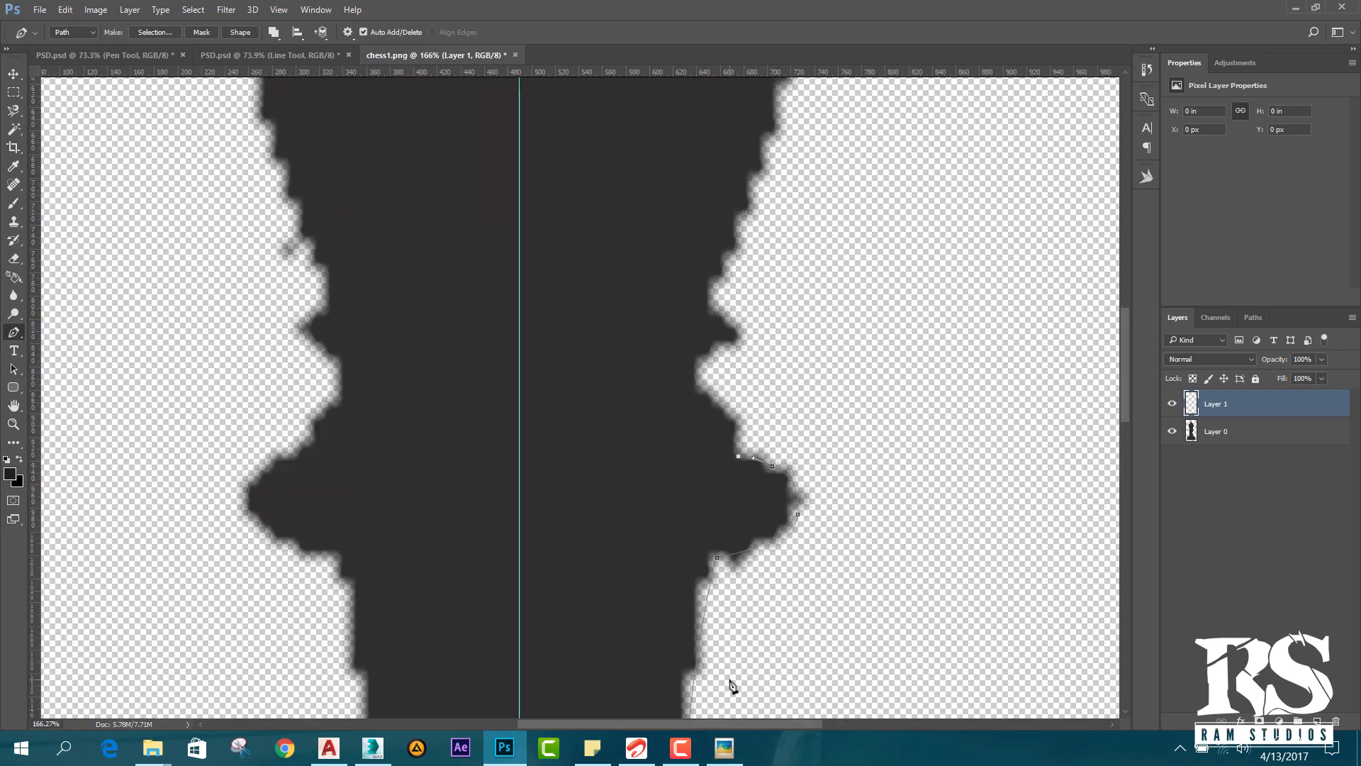
left_click_drag(719, 399, 695, 389)
scroll(702, 395, "up", 5)
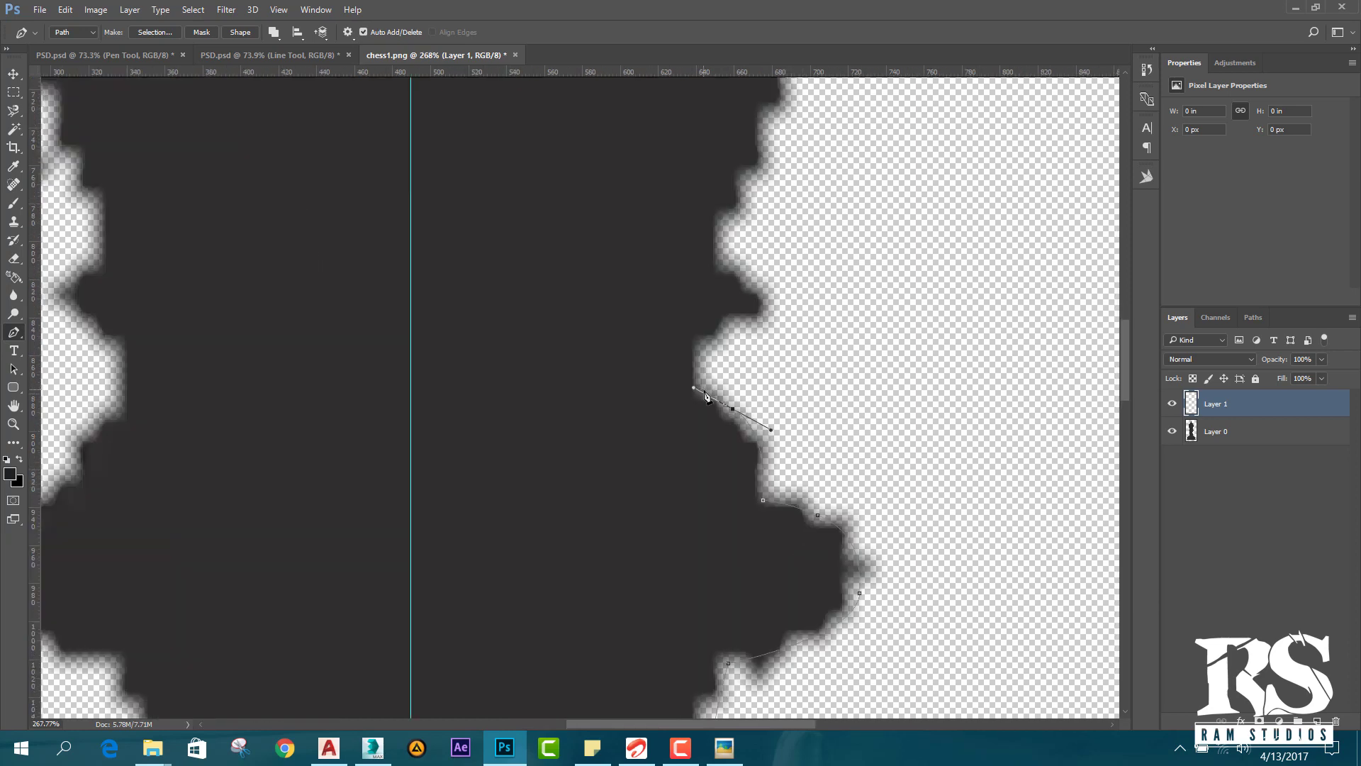
scroll(714, 370, "down", 4)
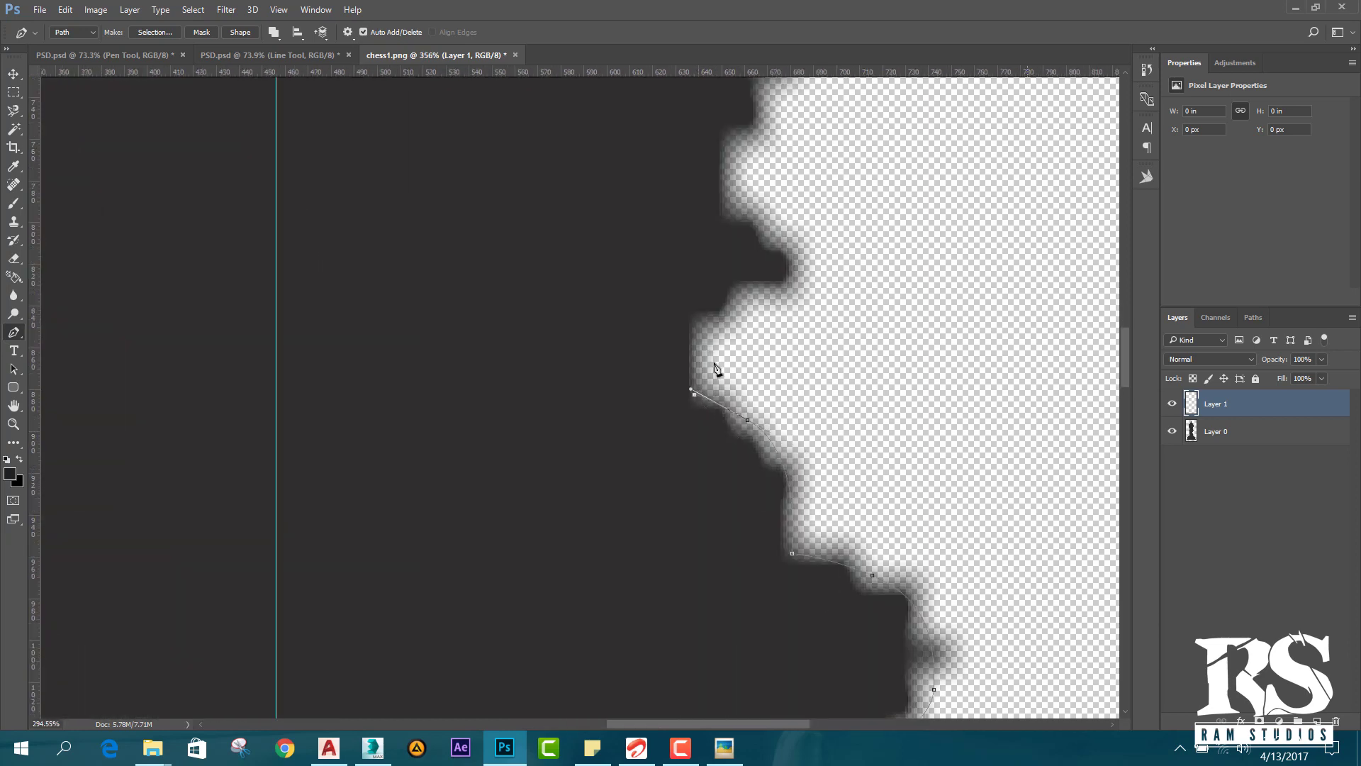
left_click(724, 747)
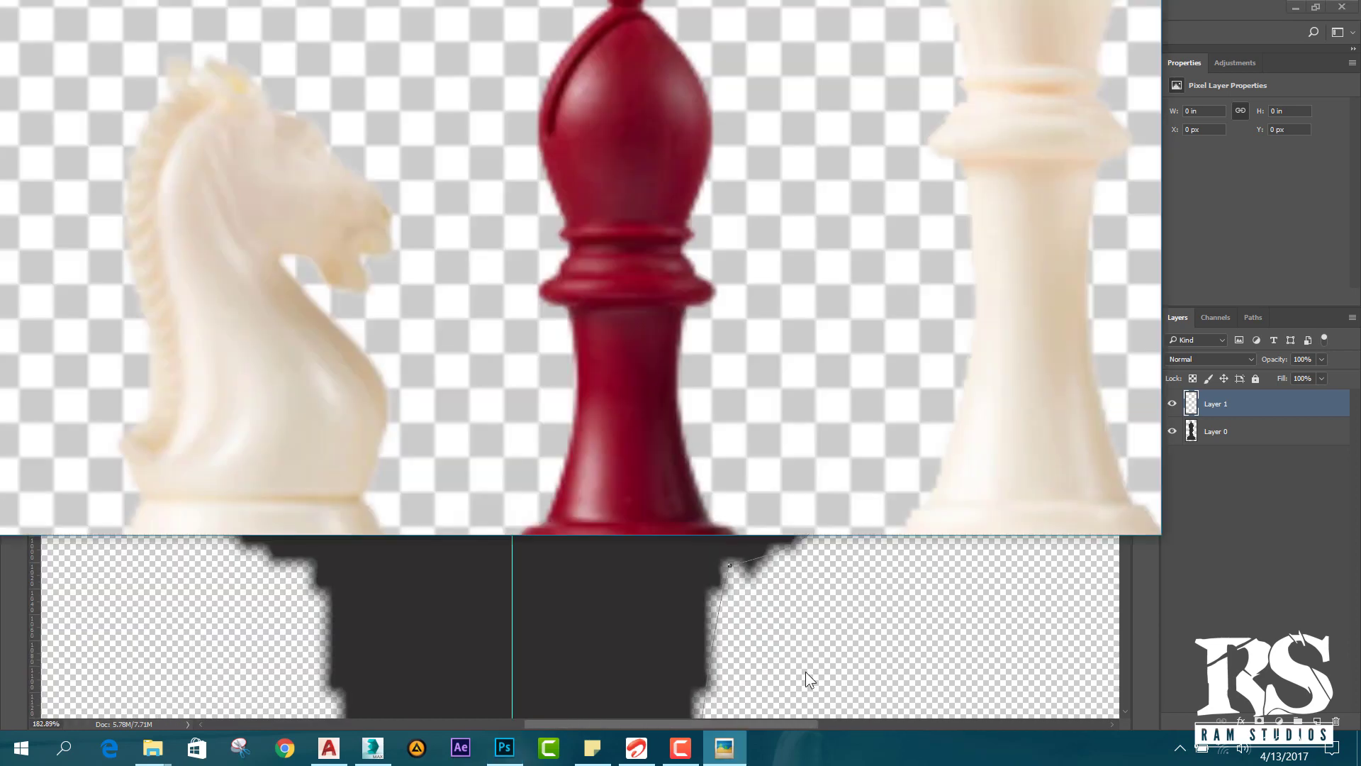
left_click(1156, 647)
left_click(707, 345)
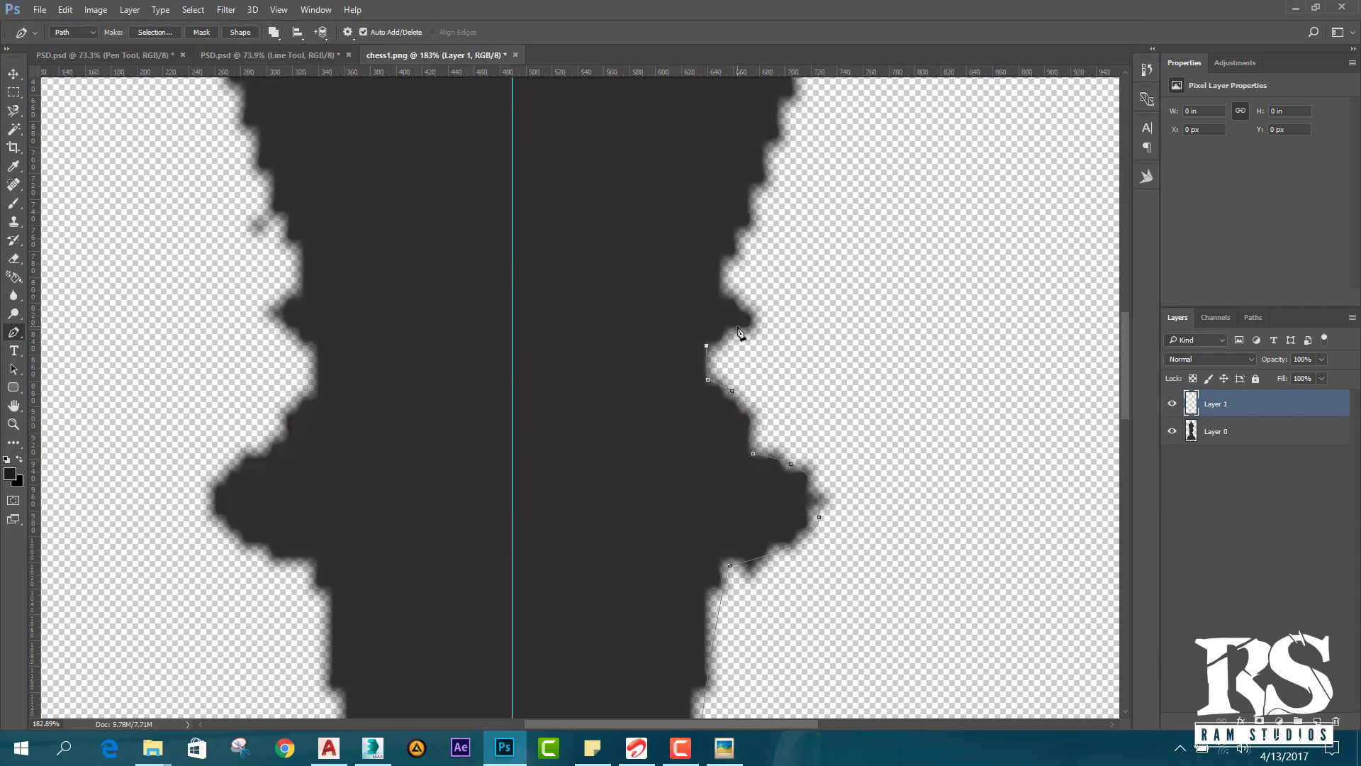
Carry the path around the small ring's right edge to the base of the bishop's head, comparing it with the reference photo.
scroll(738, 332, "up", 3)
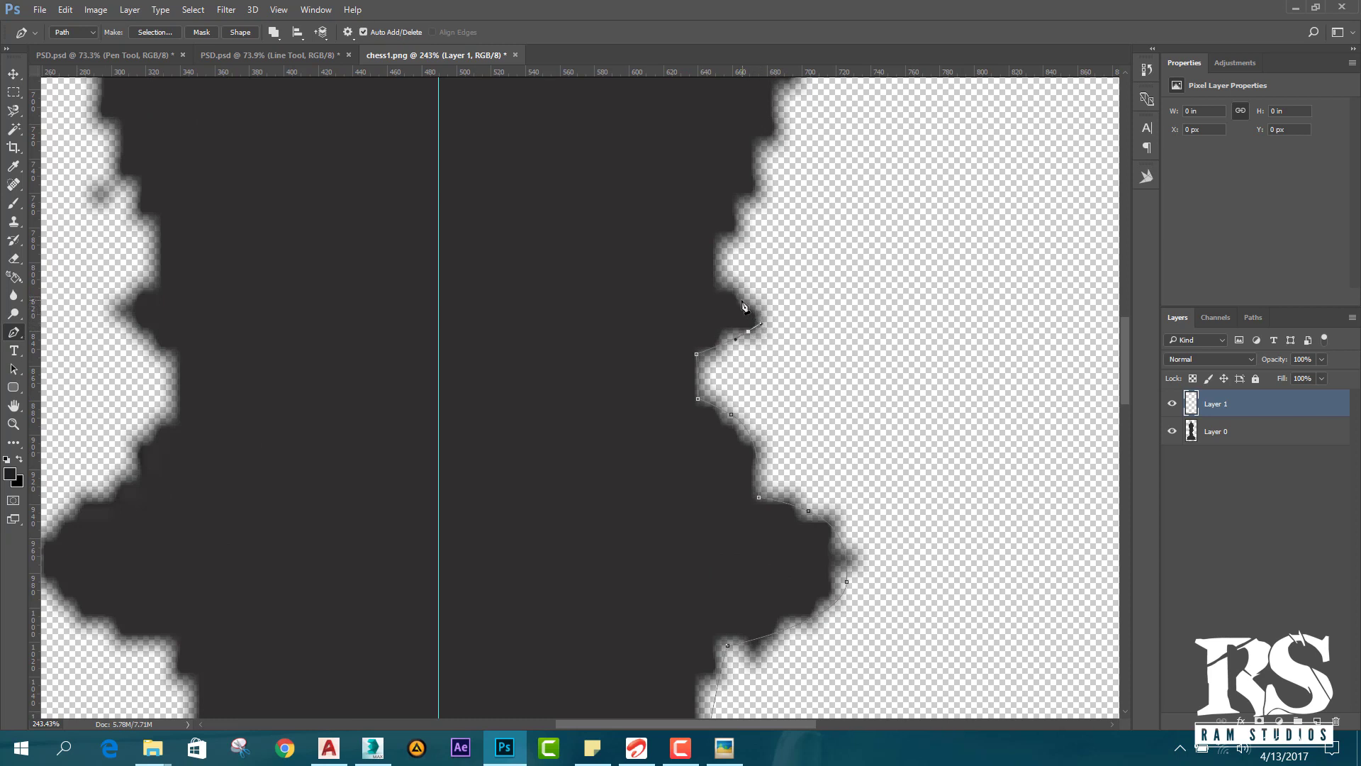
left_click_drag(739, 298, 719, 291)
left_click(724, 748)
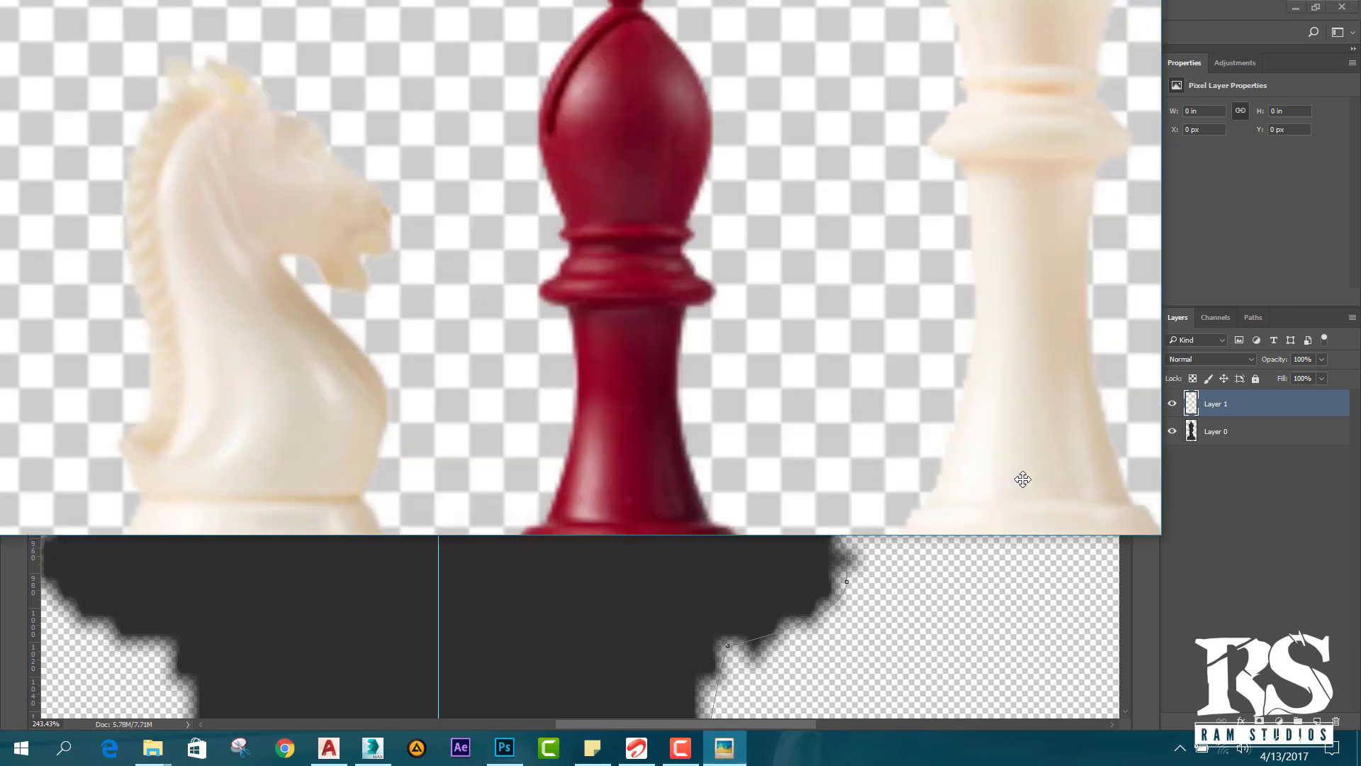
left_click(1151, 577)
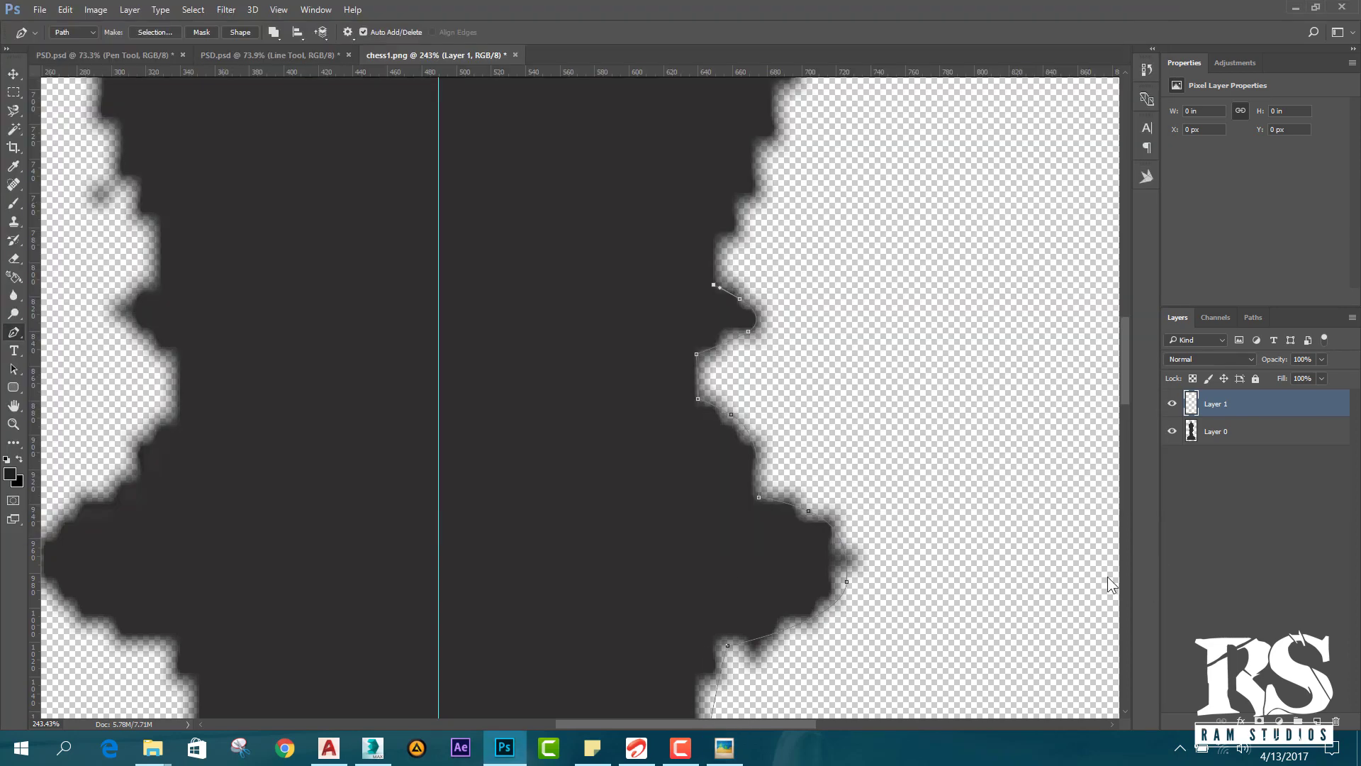
Trace the head's right side with one broad curve up to the neck, adding two points below the top knob.
scroll(720, 282, "down", 5)
scroll(649, 383, "up", 3)
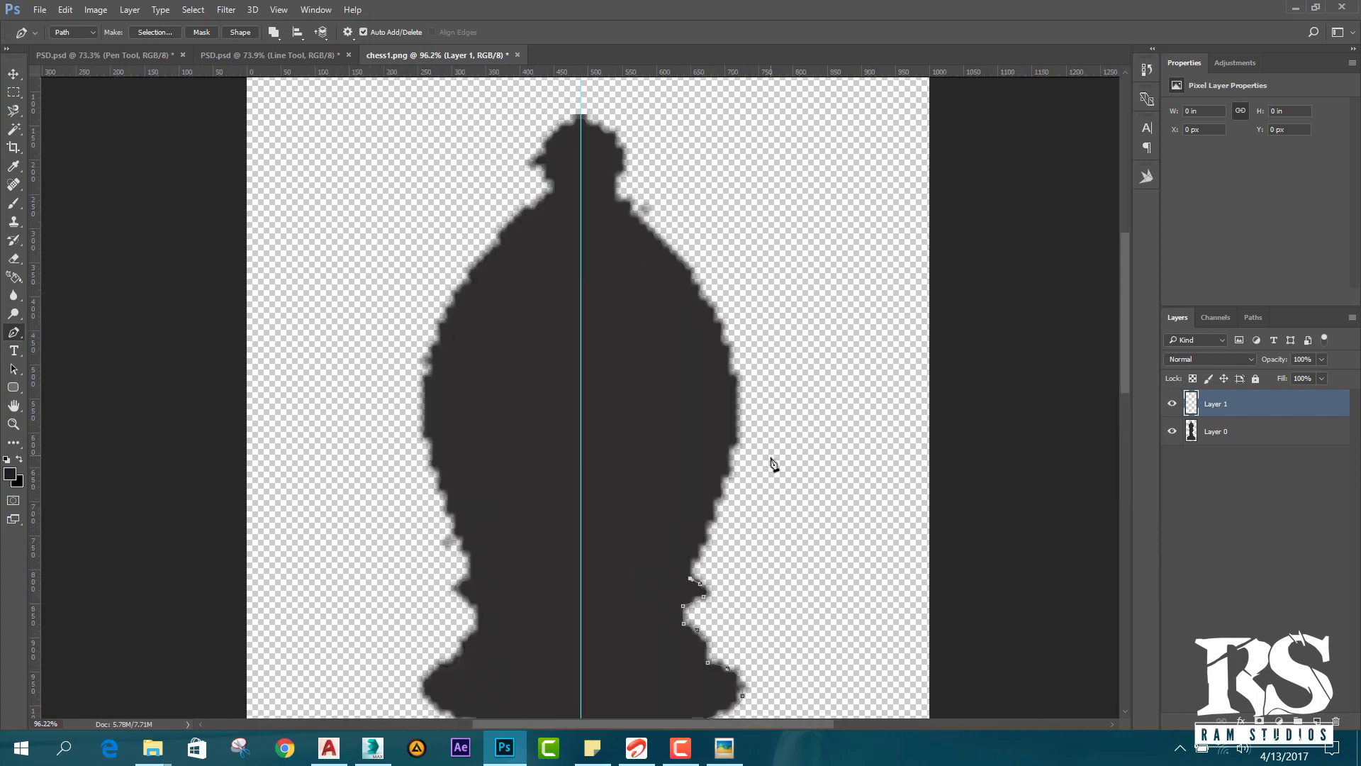
scroll(772, 471, "up", 1)
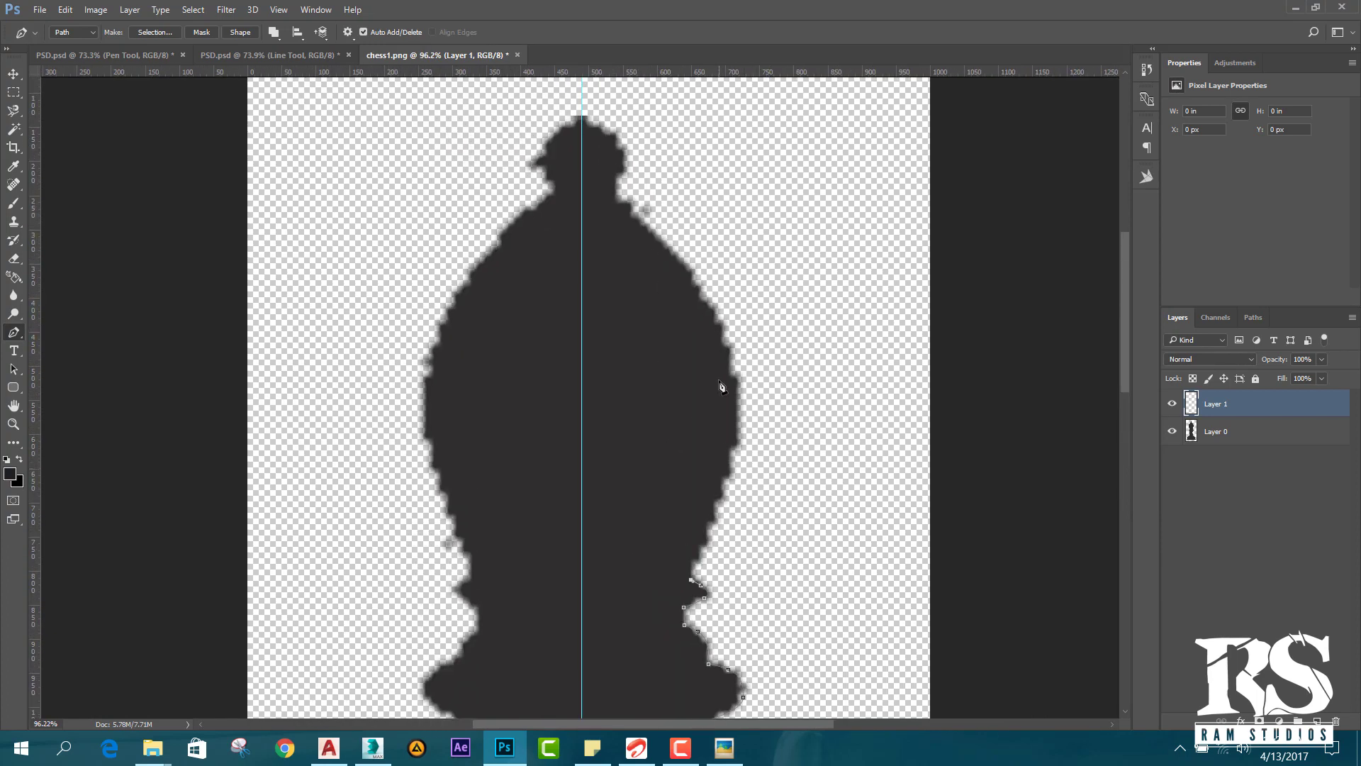
left_click_drag(729, 345, 688, 246)
left_click(724, 748)
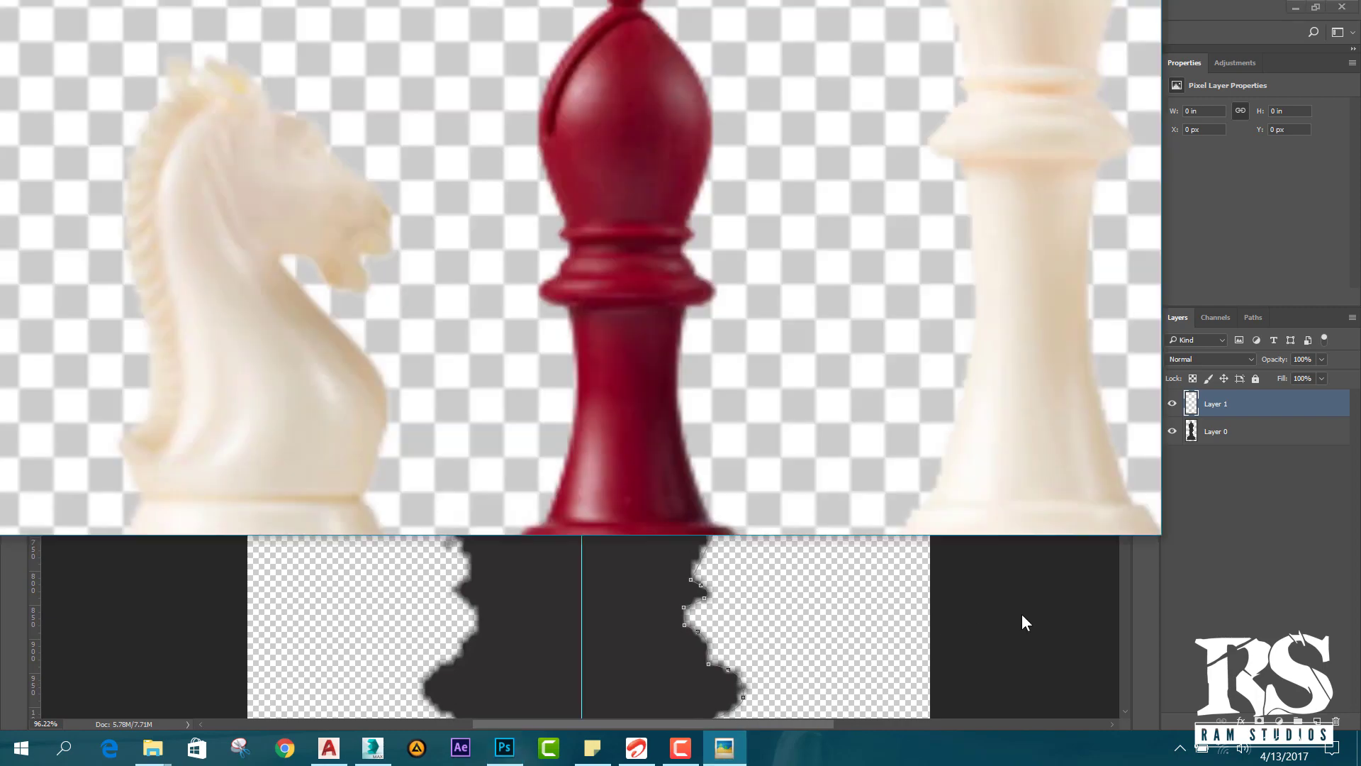
scroll(674, 234, "down", 3)
scroll(648, 152, "up", 1)
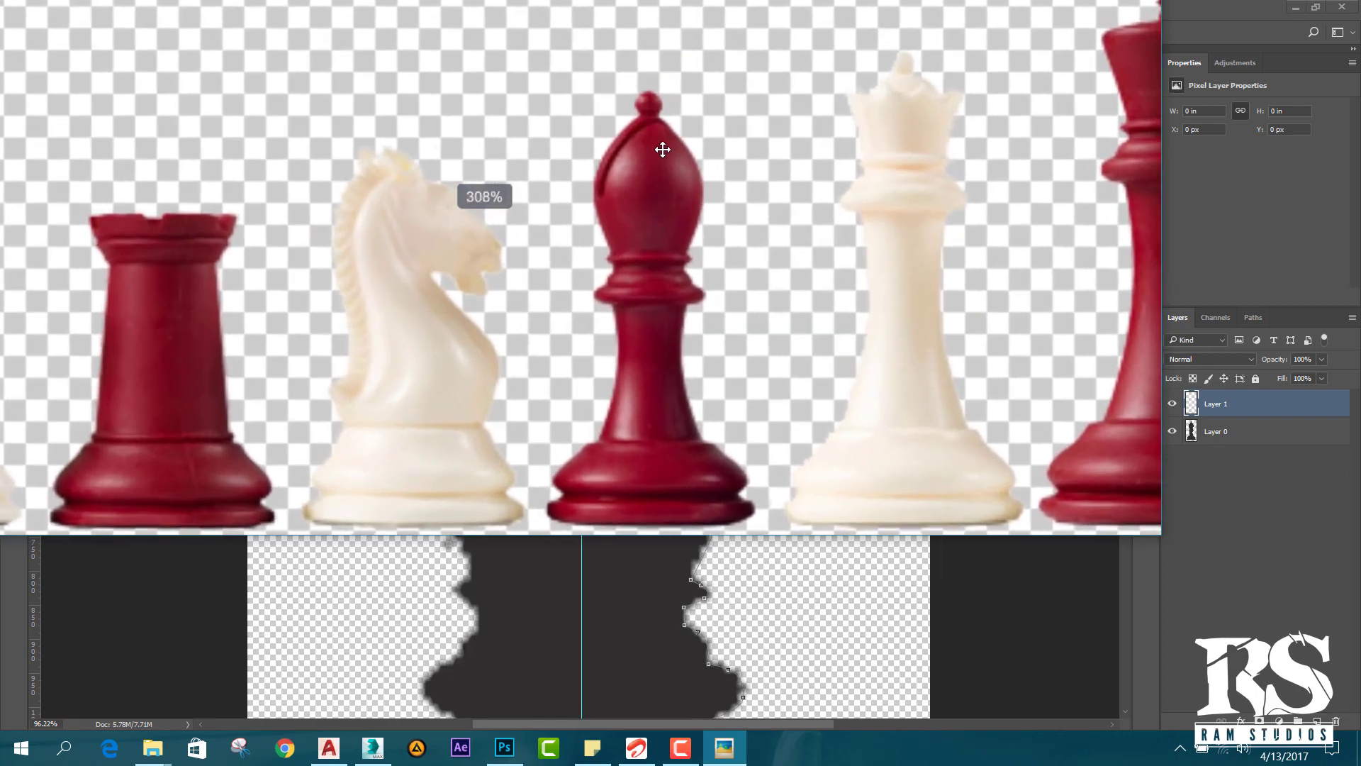
left_click(1034, 614)
scroll(638, 202, "up", 3)
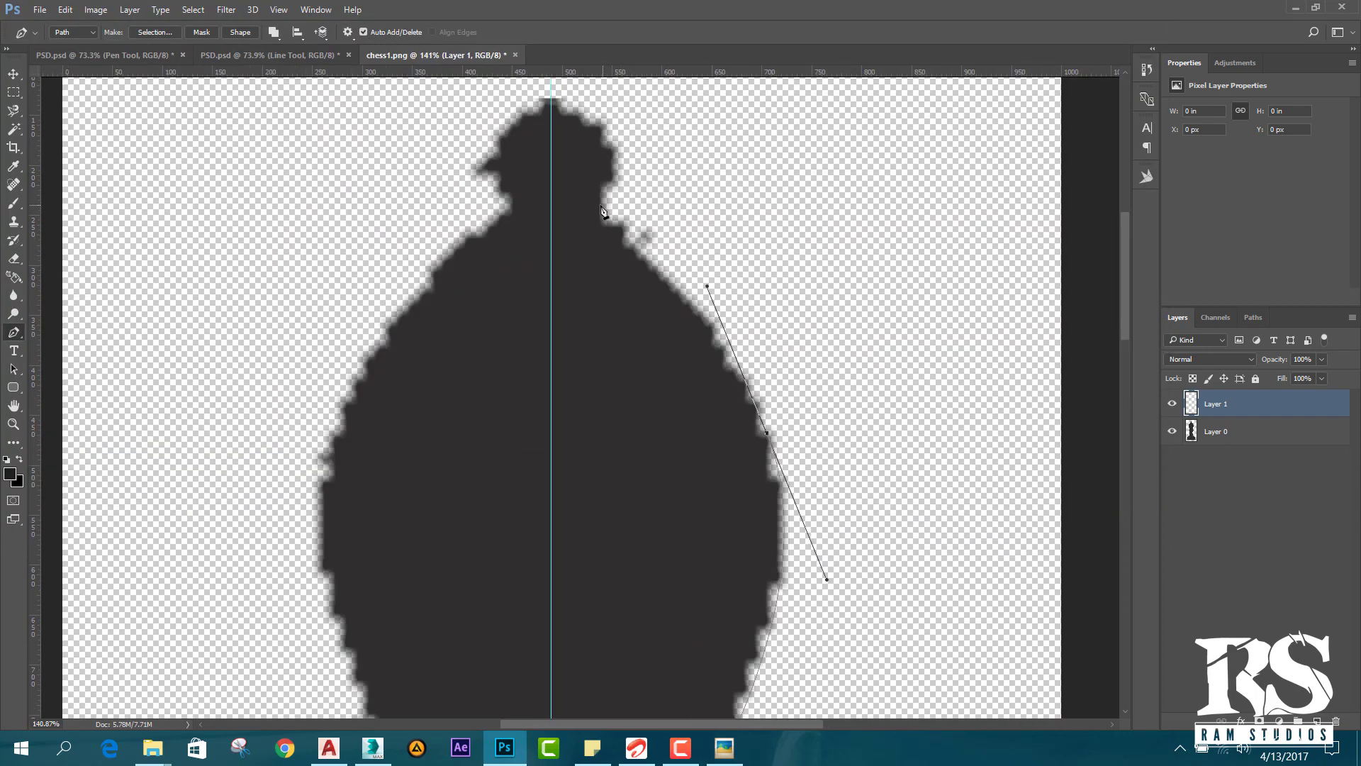
left_click(601, 213)
left_click(601, 195)
Try to curve the path around the right side of the top knob.
left_click_drag(602, 128, 579, 106)
scroll(699, 244, "down", 8)
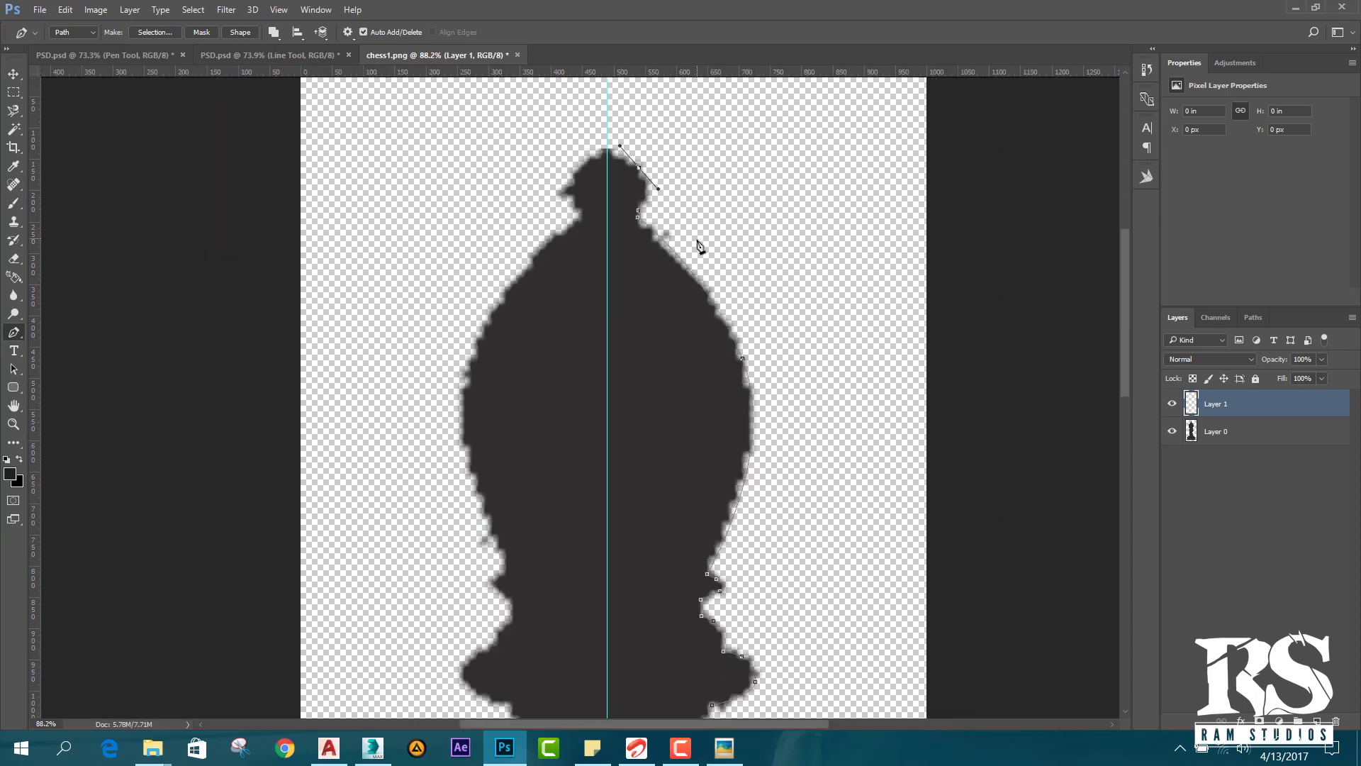
scroll(645, 191, "up", 6)
scroll(653, 249, "up", 2)
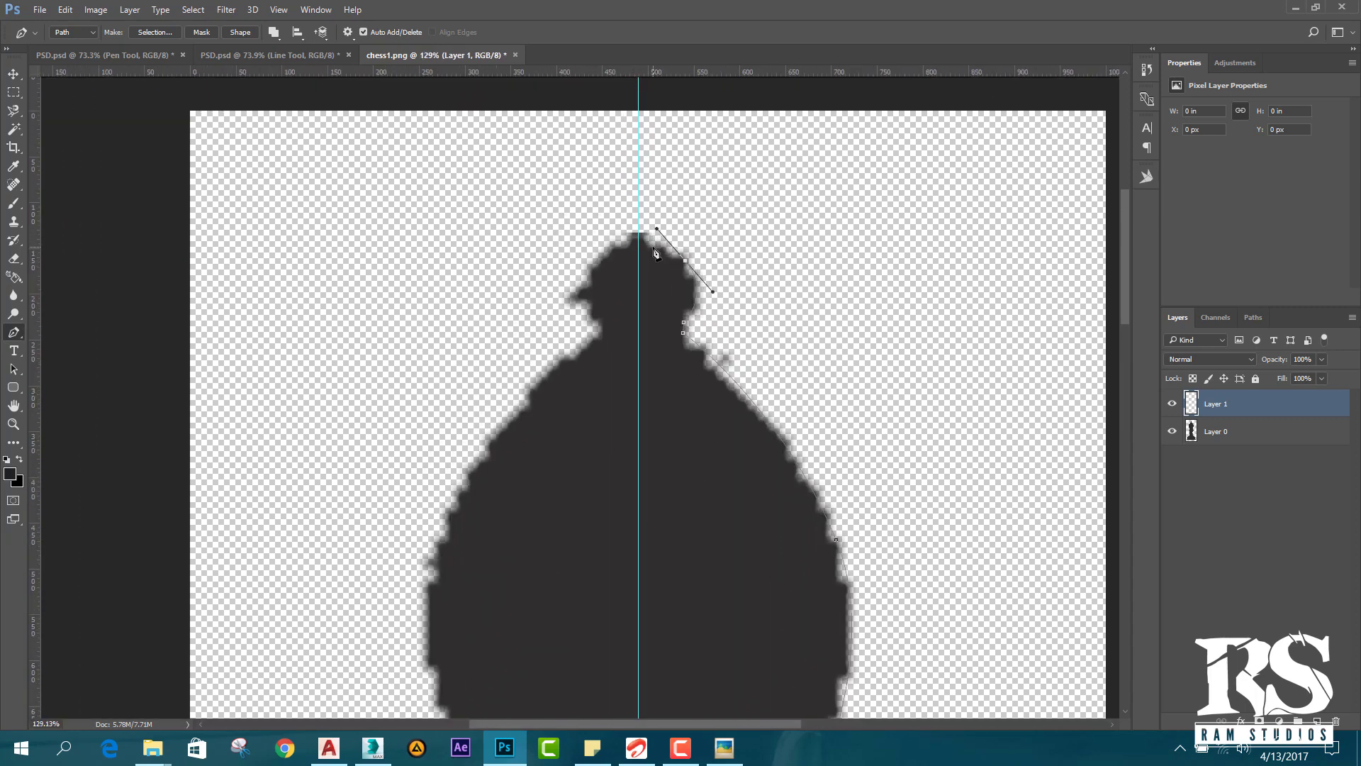
key("ctrl+z")
Round the top knob with a curve ending on the centre guide, and close the path at the base's centre point.
left_click_drag(688, 254, 653, 219)
scroll(655, 237, "up", 5)
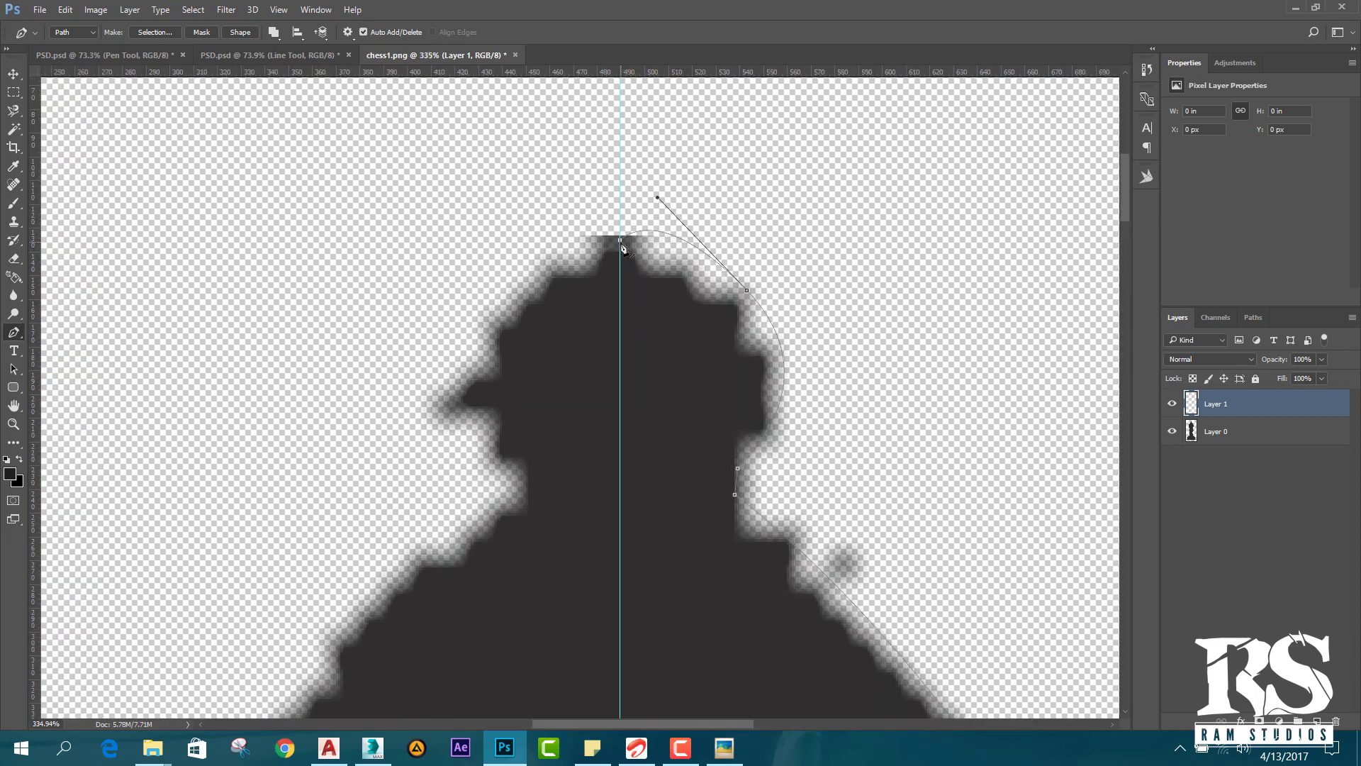
scroll(720, 263, "down", 10)
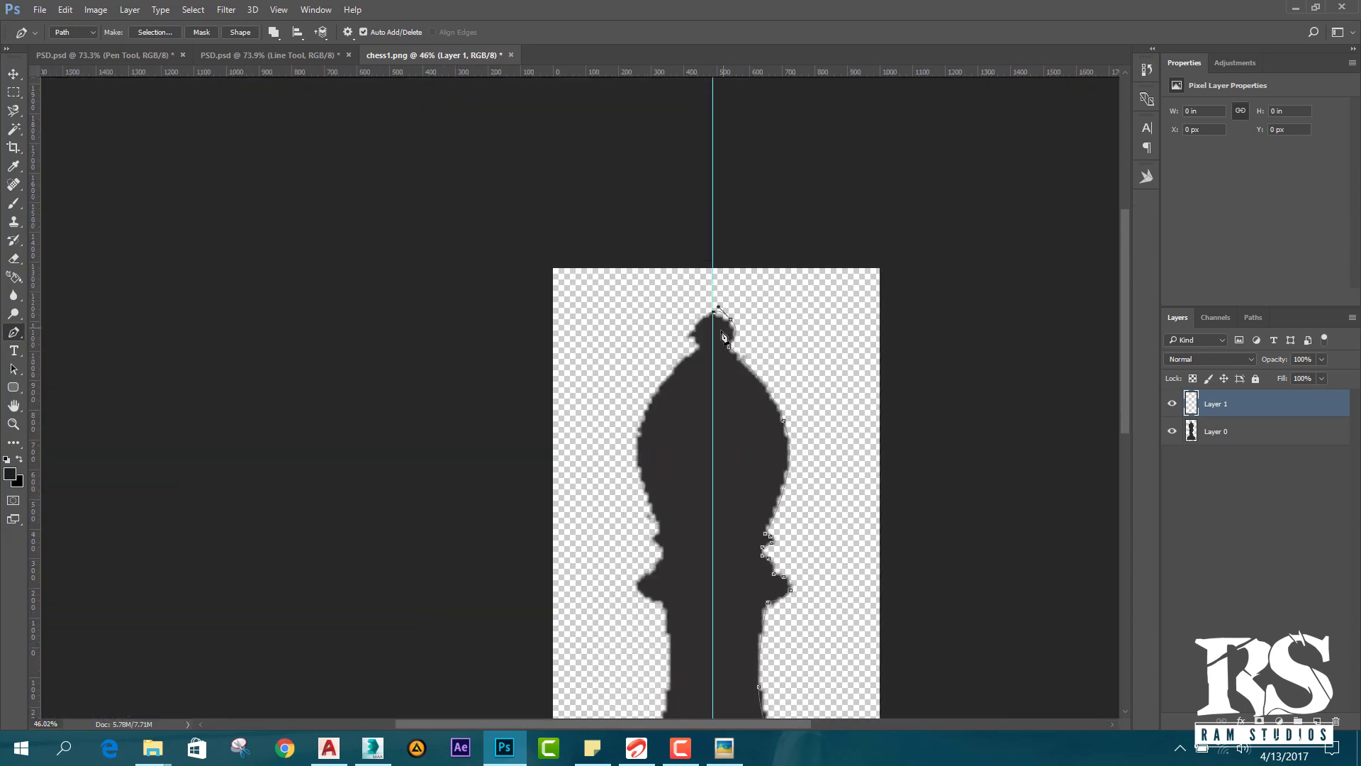
key("ctrl+0")
left_click(581, 670)
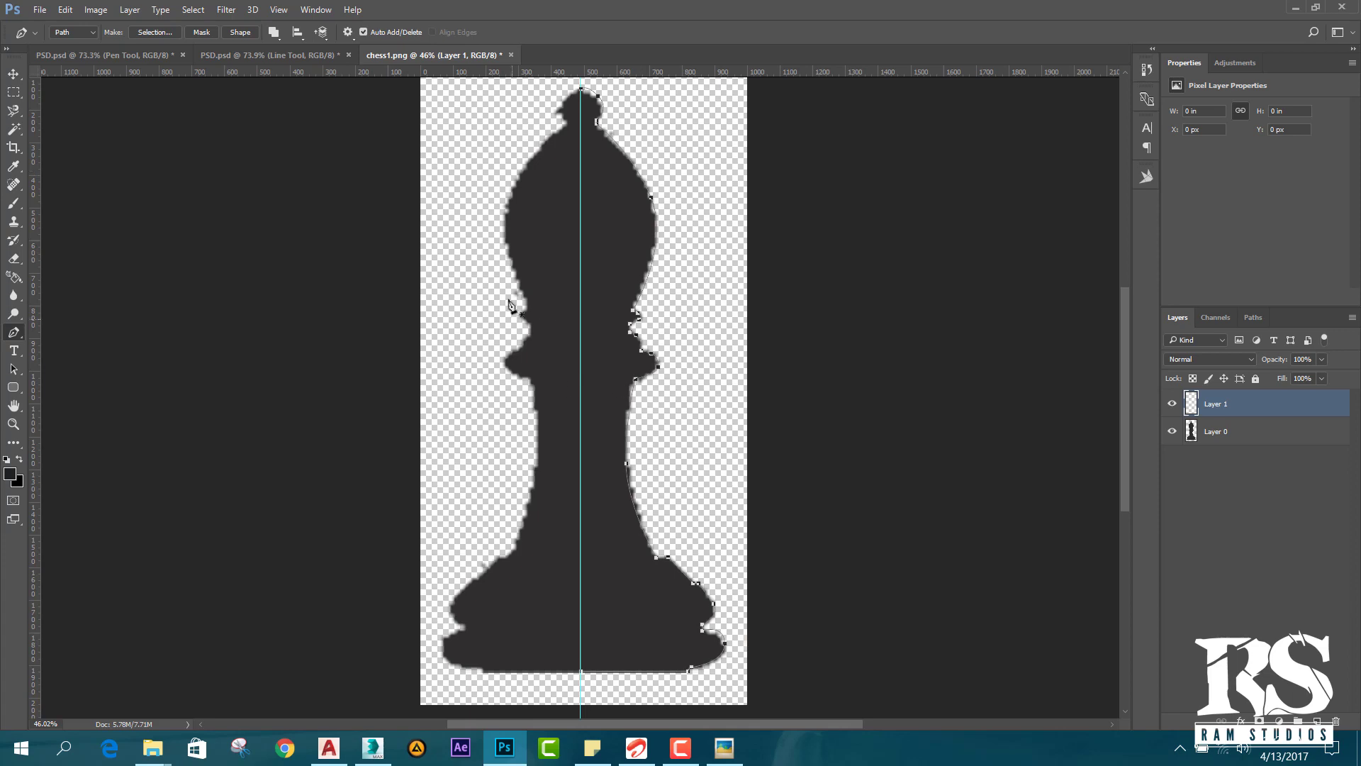
Hide Layer 0 and inspect the closed half-bishop path on its own.
left_click(1171, 431)
scroll(607, 286, "down", 1)
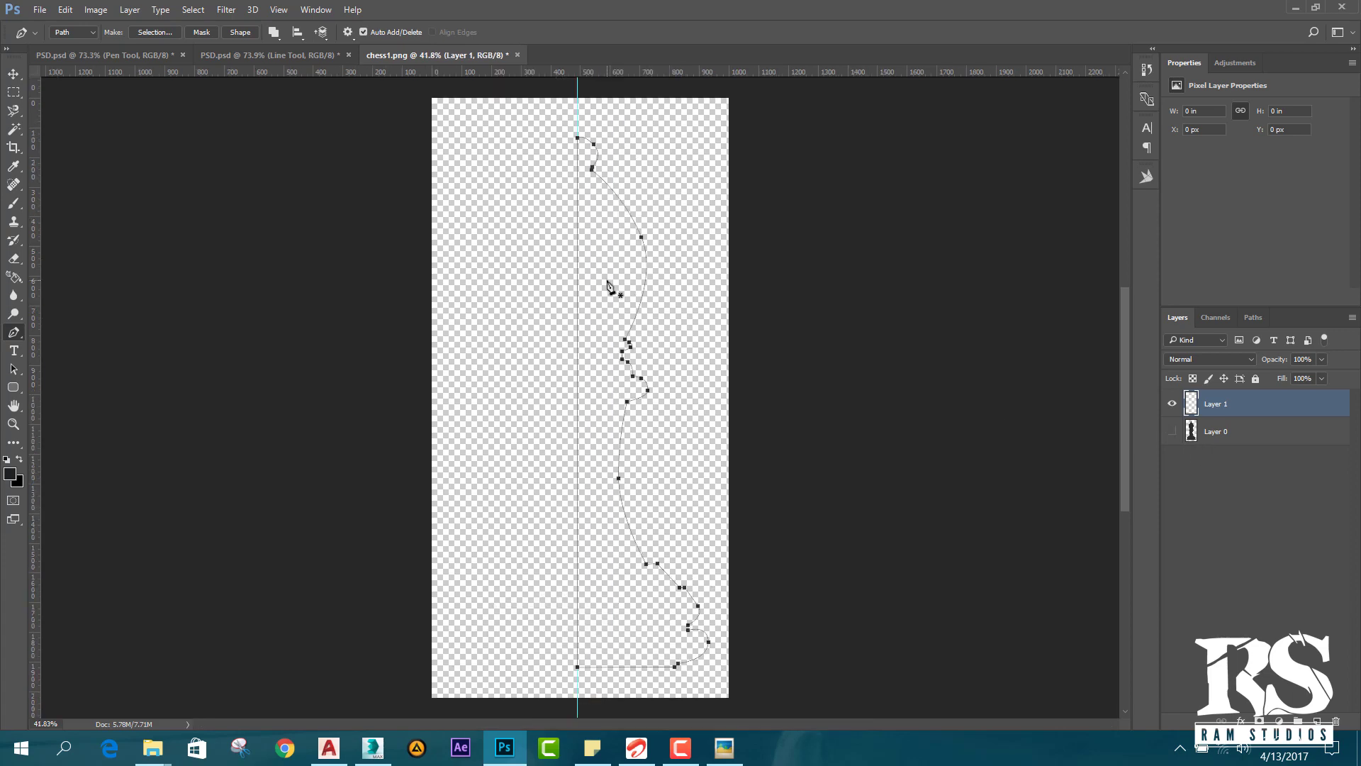
scroll(608, 286, "up", 6)
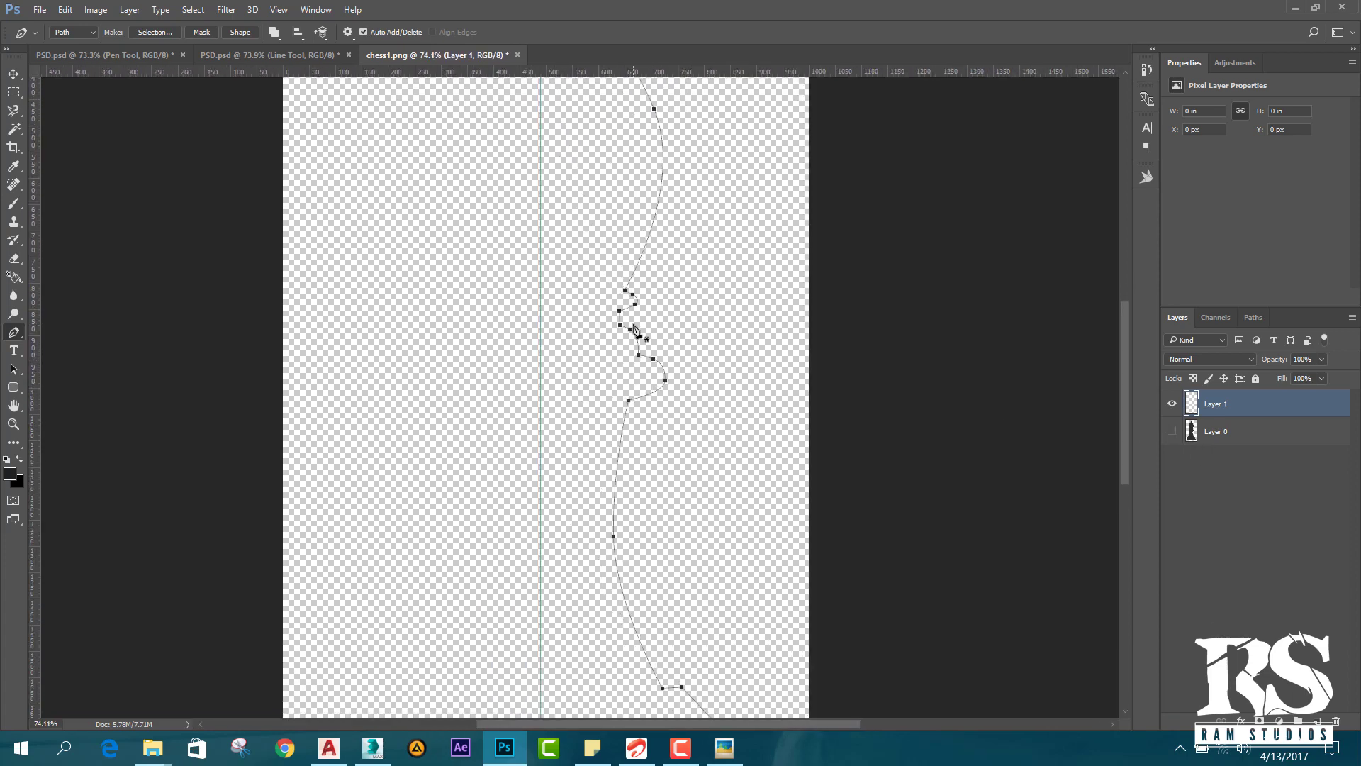
scroll(633, 328, "up", 3)
scroll(628, 316, "down", 6)
scroll(673, 668, "up", 1)
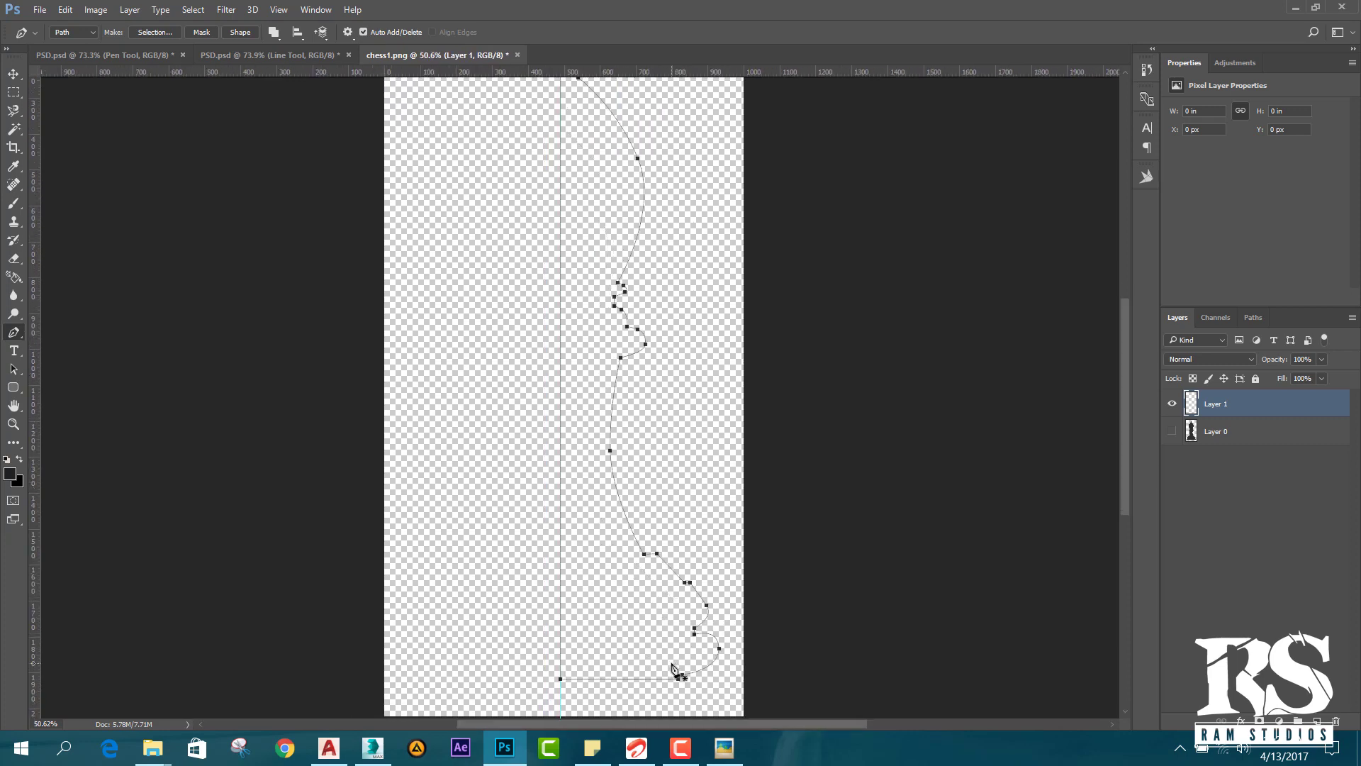
Try to add an anchor point on the lower right of the head curve and shift it outward.
right_click(19, 330)
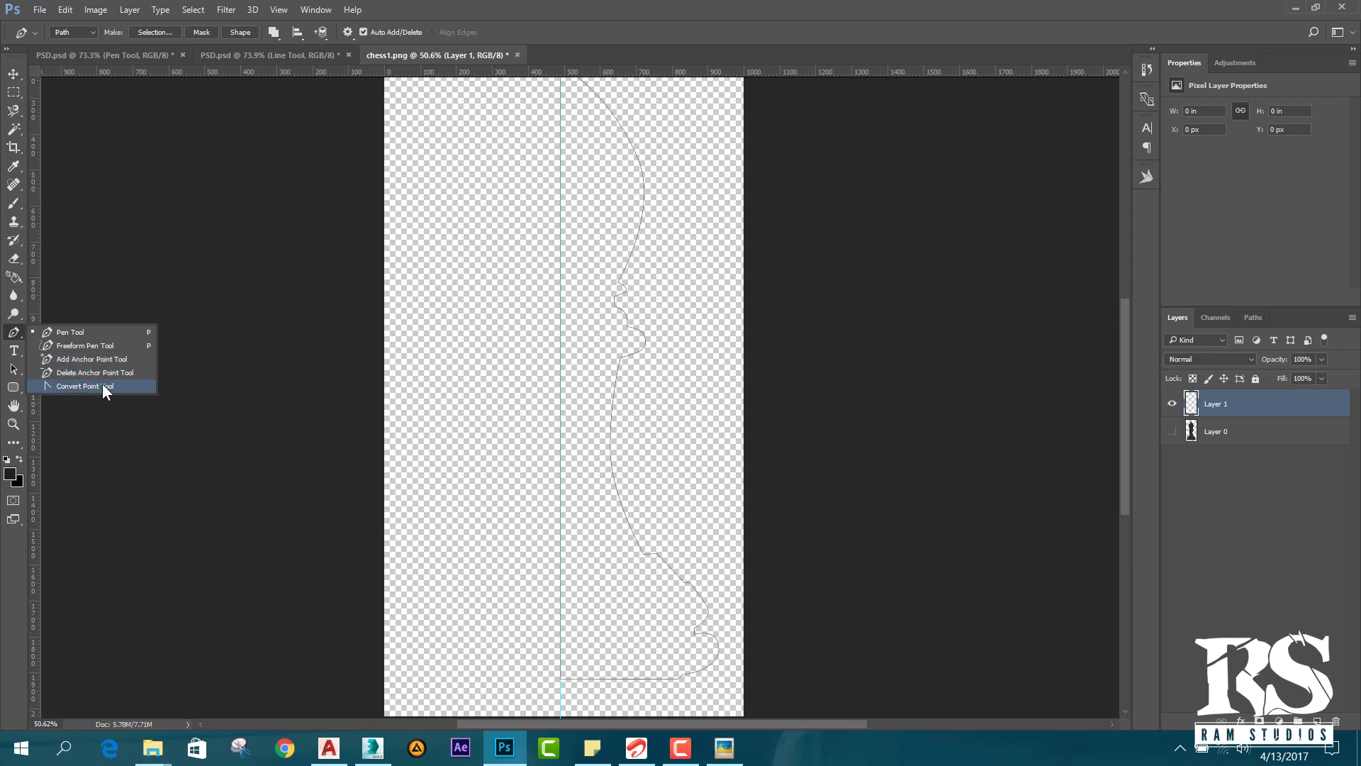
left_click(69, 361)
scroll(627, 439, "up", 3)
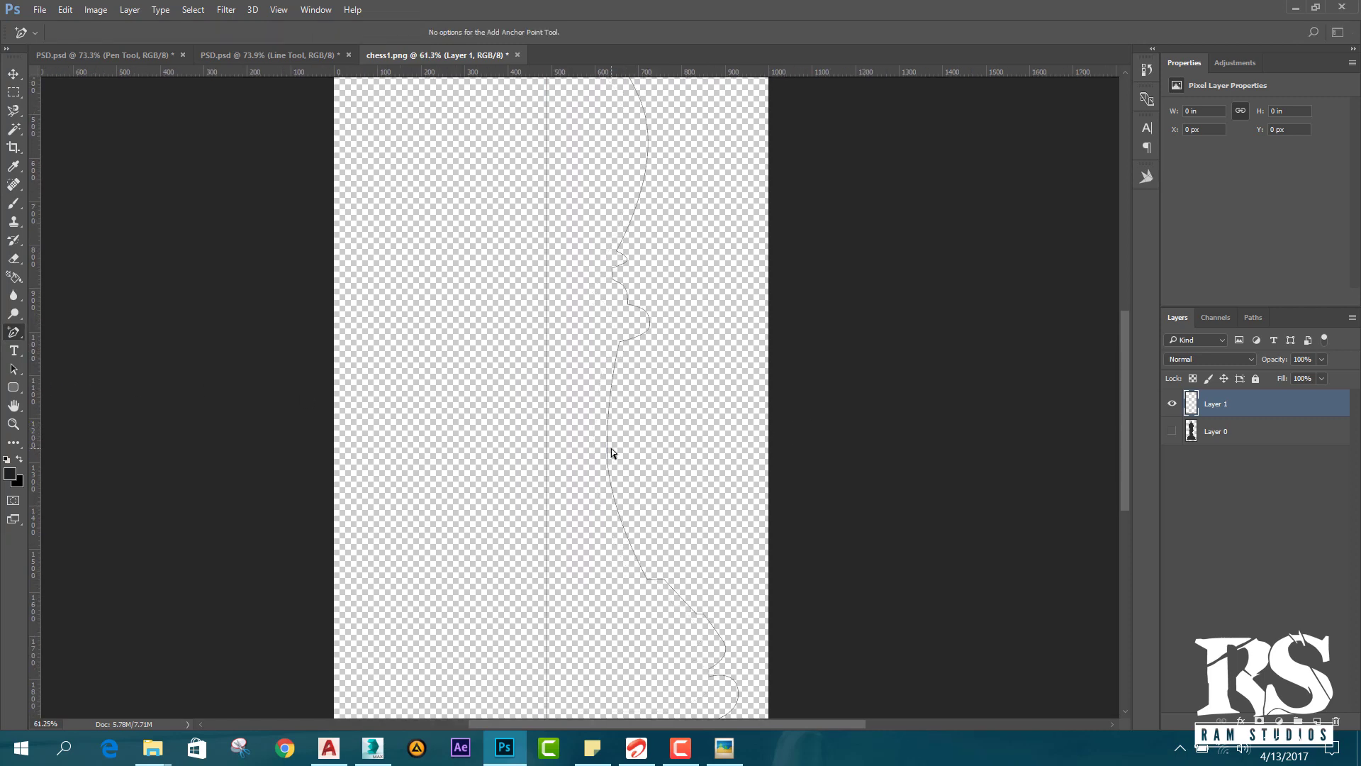
left_click(607, 450)
scroll(615, 445, "up", 3)
scroll(621, 453, "down", 4)
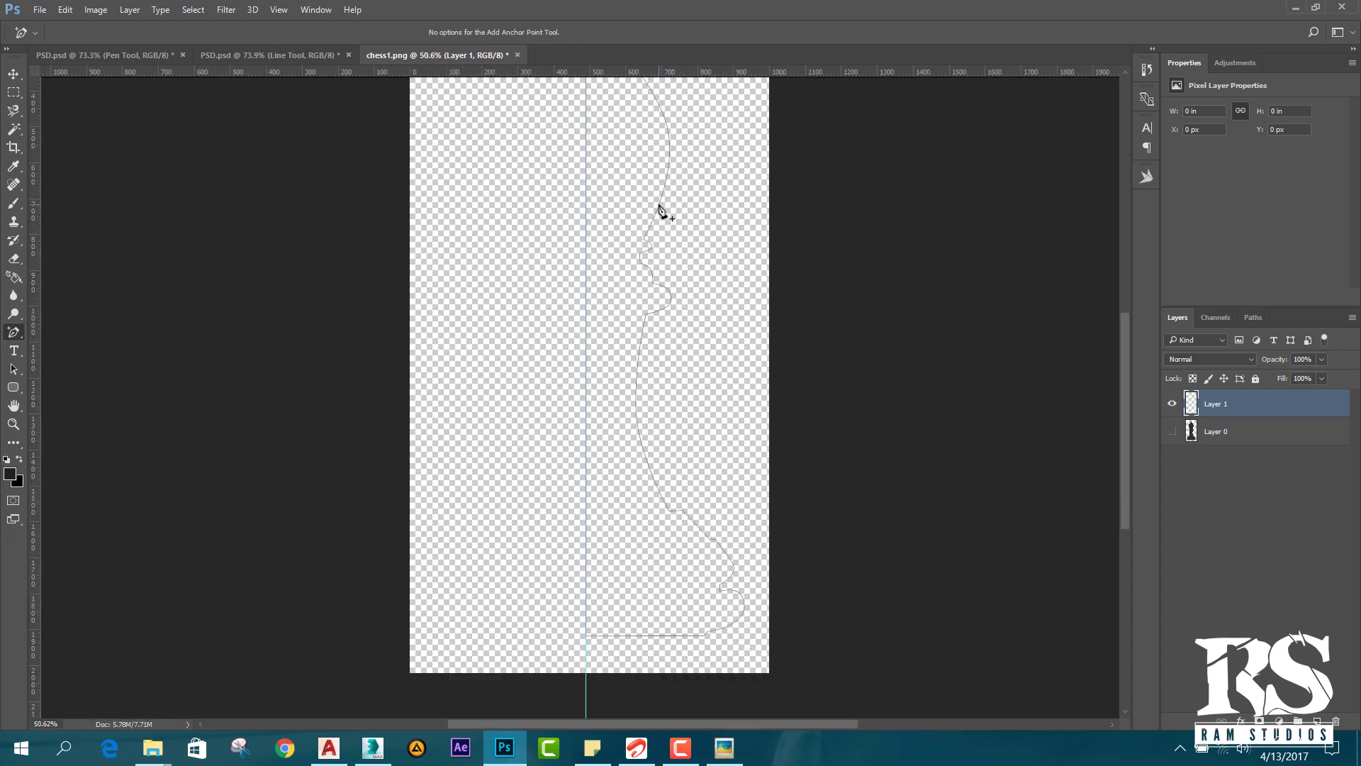
left_click(658, 205)
scroll(665, 203, "up", 3)
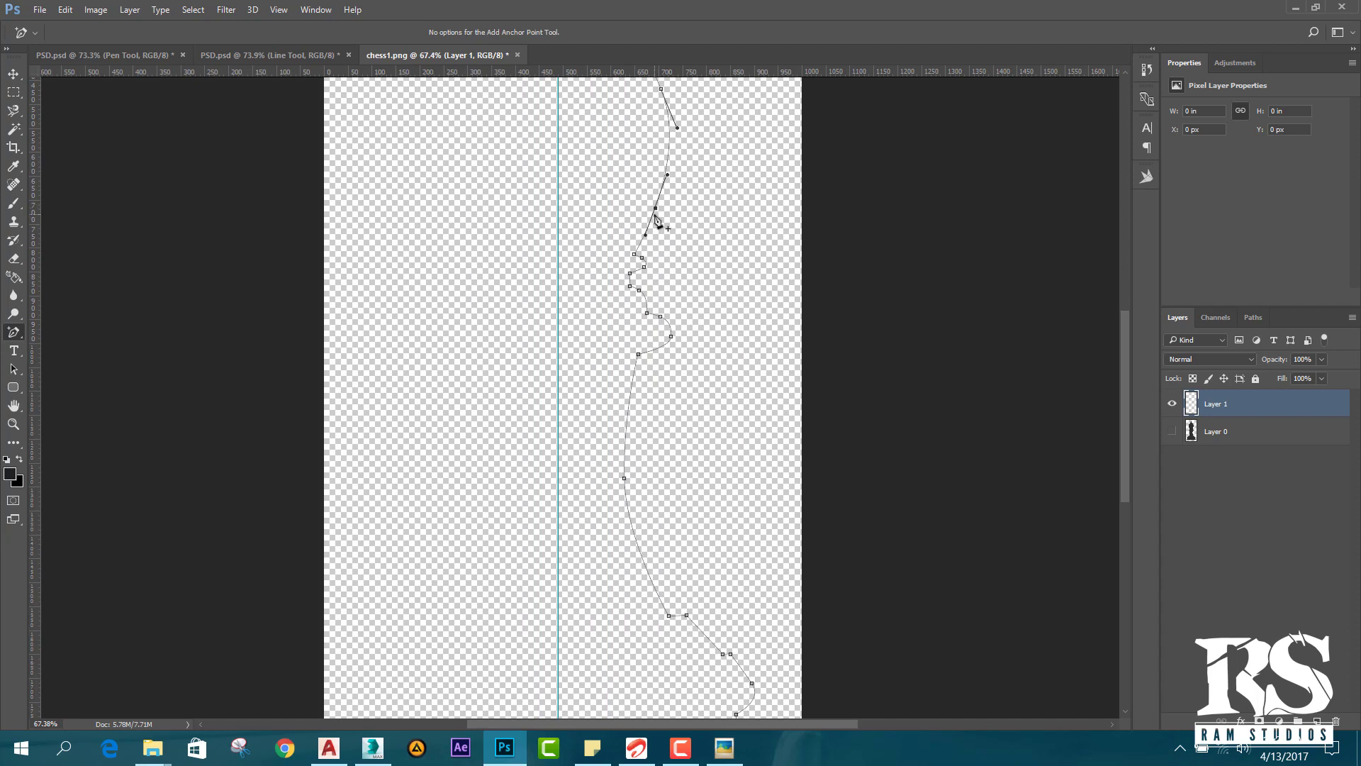
left_click_drag(655, 207, 661, 208)
scroll(682, 275, "down", 2)
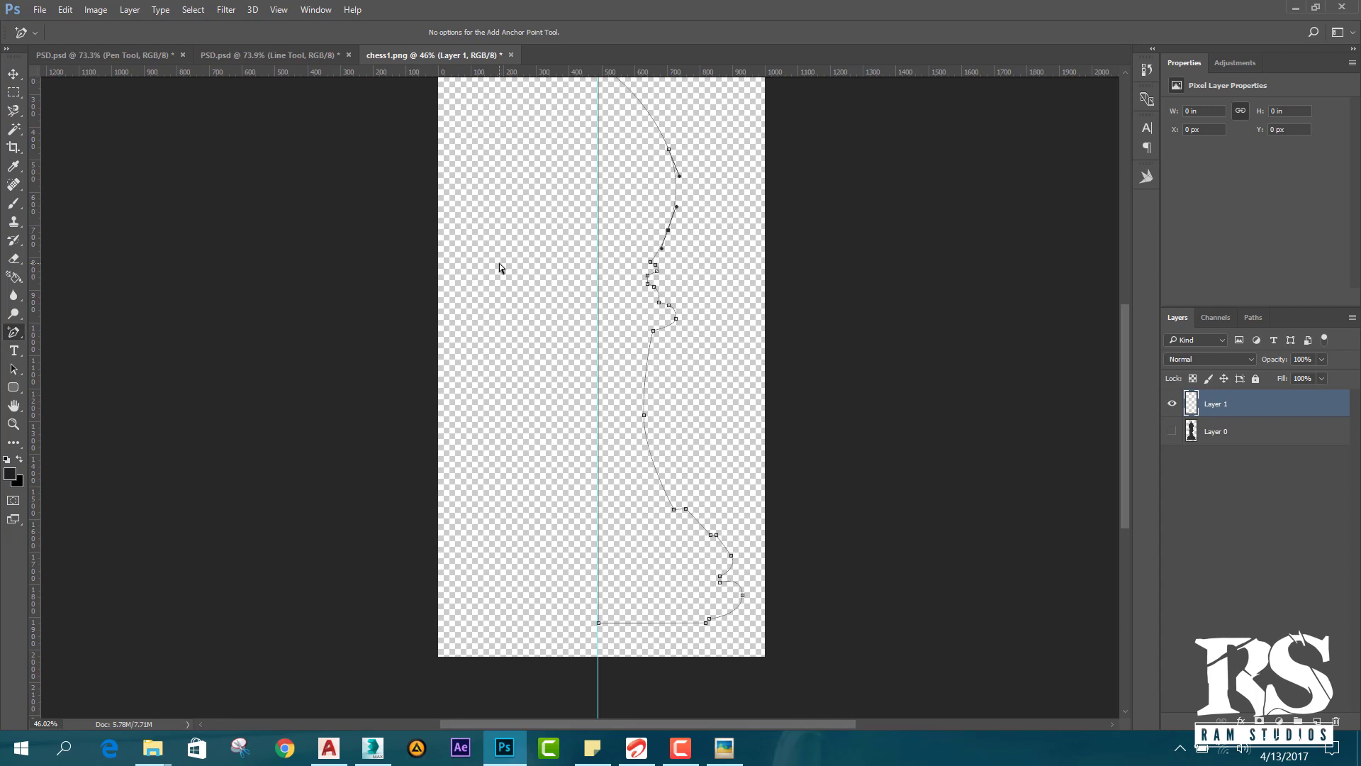
key("shift+Right")
key("ctrl+alt+z")
key("ctrl+alt+z")
Try to delete the anchor point at the top of the collar's rounded bulge, and undo the deletion.
right_click(13, 332)
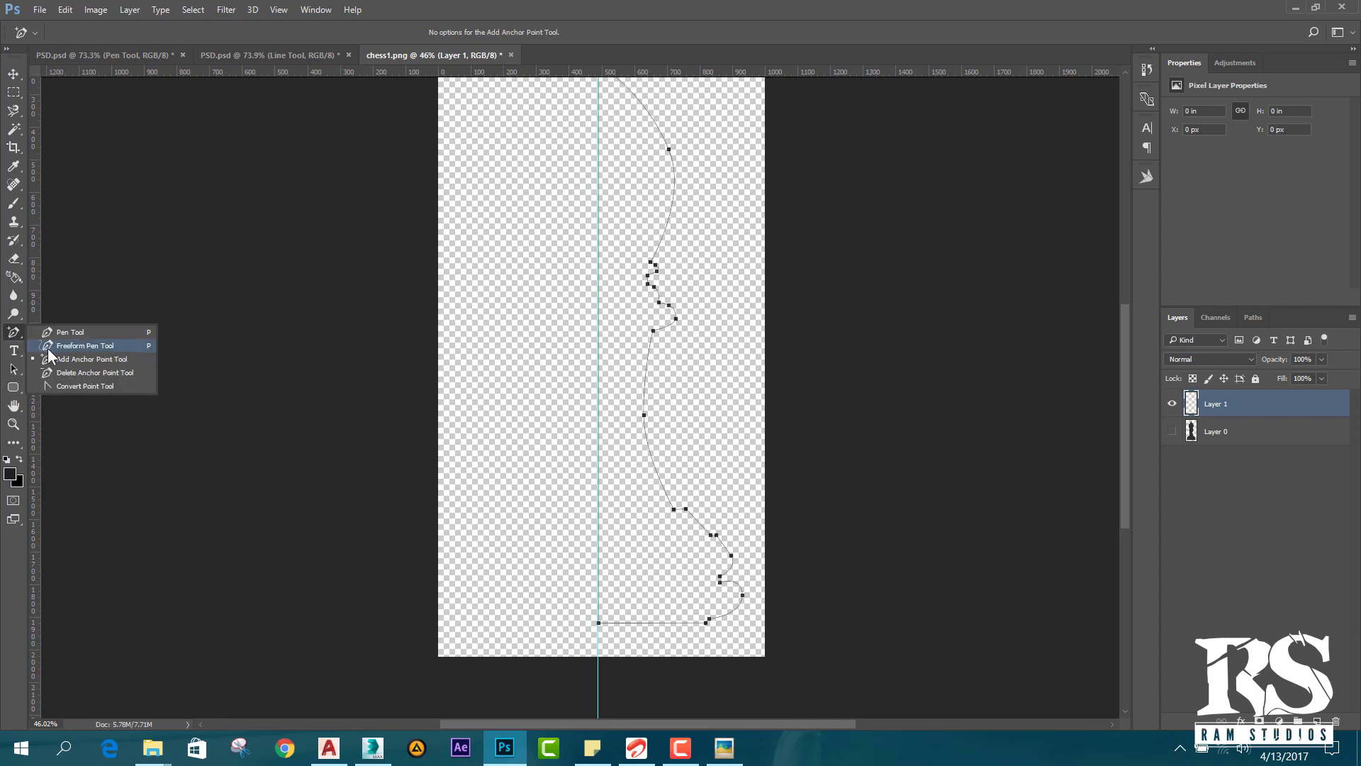
left_click(89, 370)
left_click(614, 335)
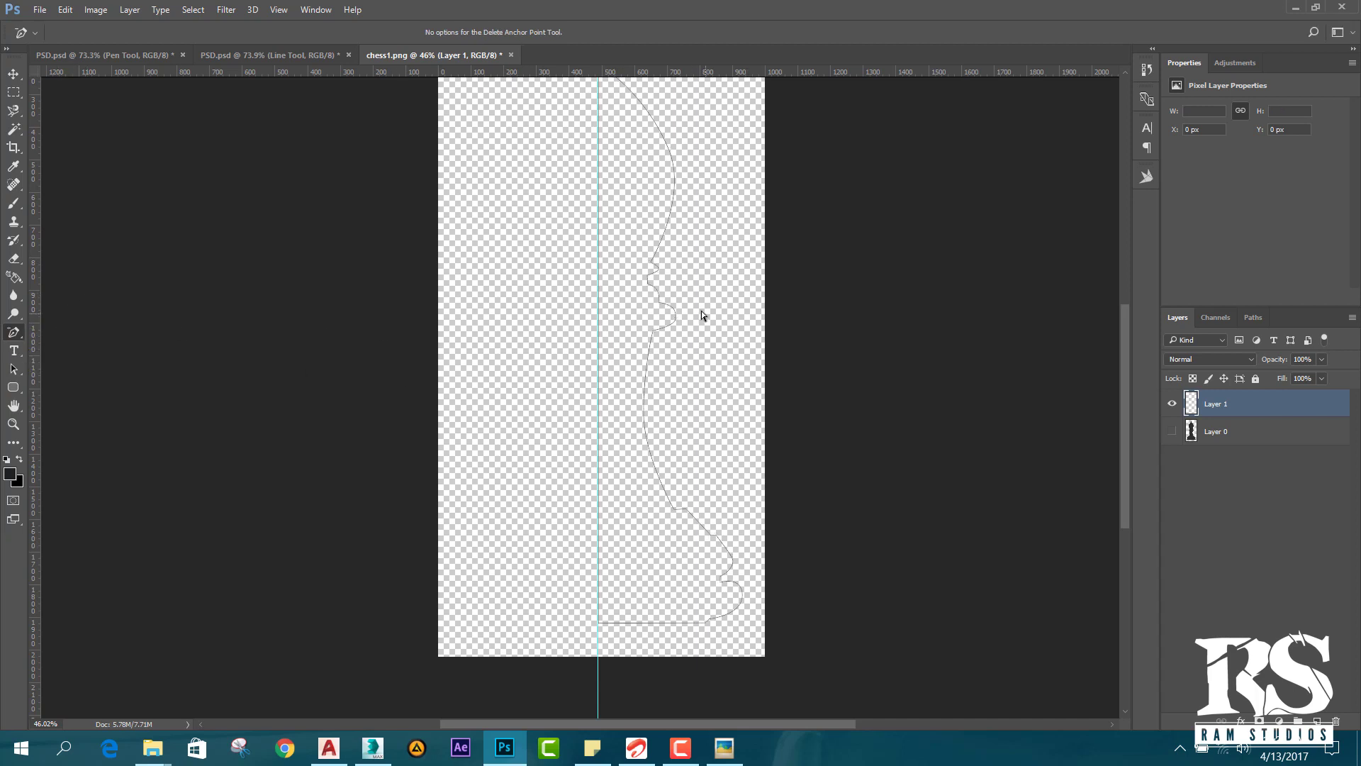
scroll(669, 305, "up", 1)
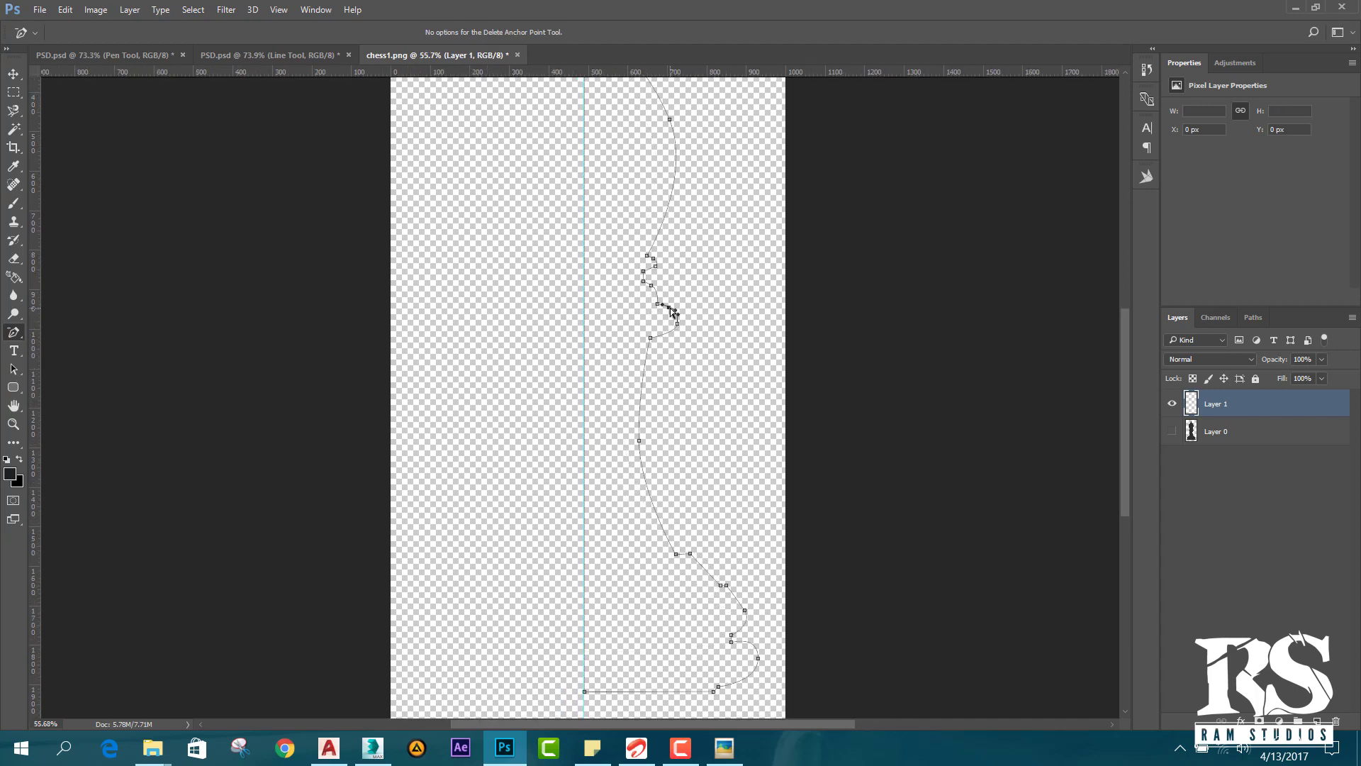
scroll(682, 309, "down", 1)
scroll(682, 309, "up", 5)
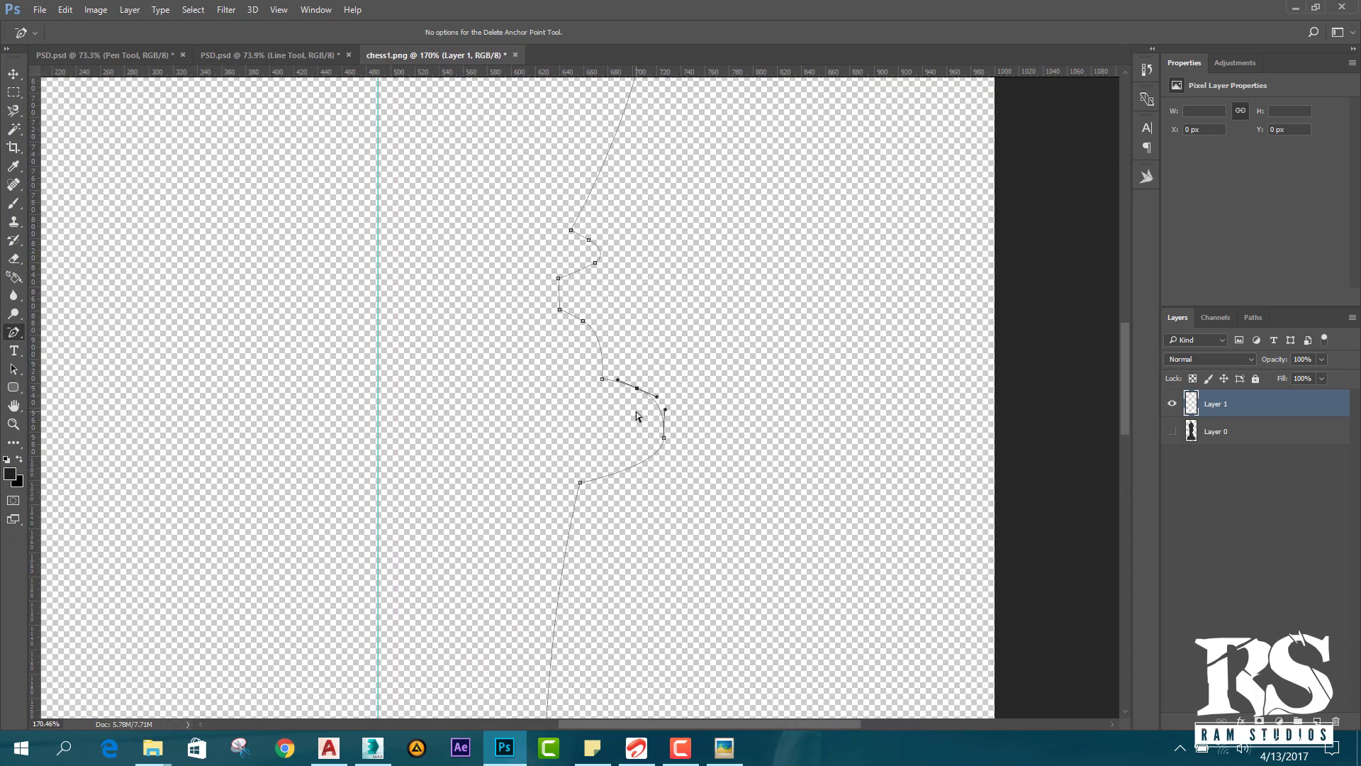
left_click_drag(636, 412, 653, 410)
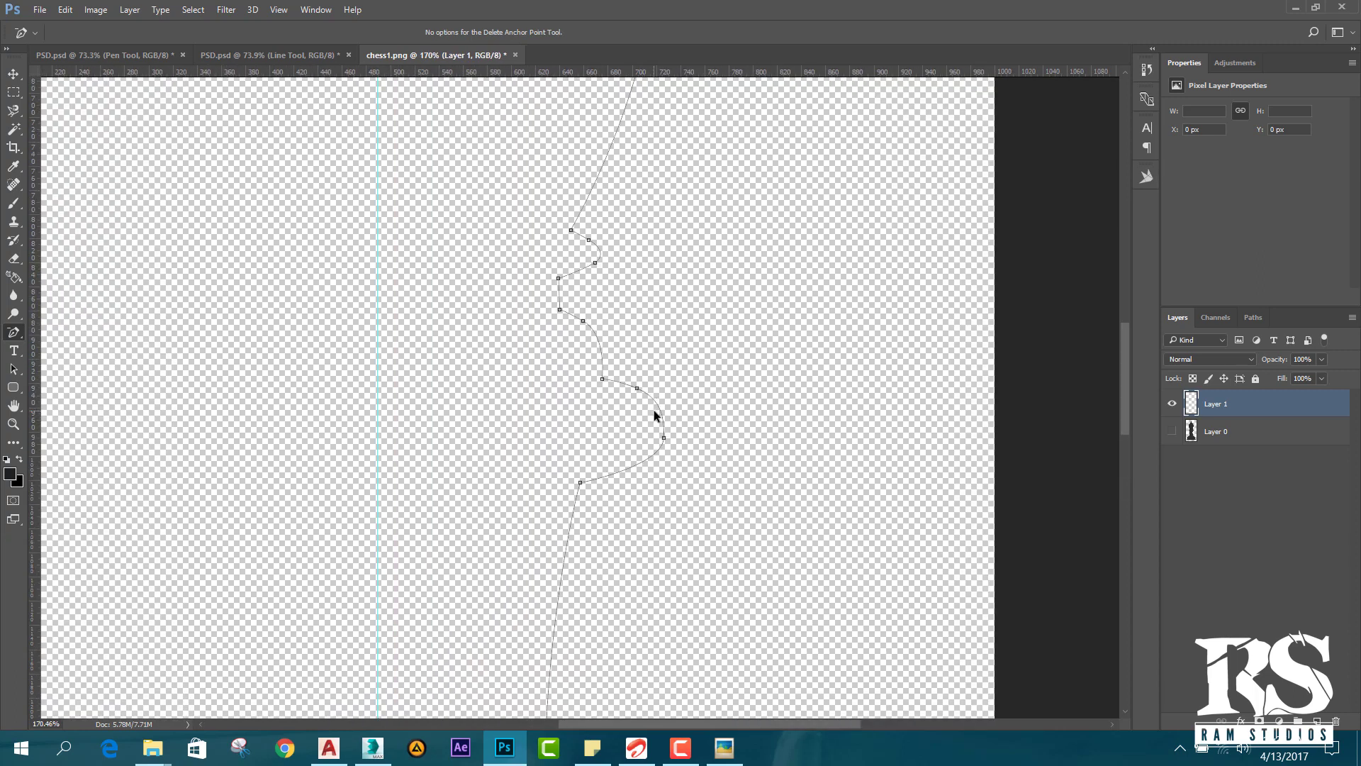
left_click(637, 389)
key("ctrl+z")
Try to convert the head curve's side anchor into a corner point and reshape the segment below it.
right_click(14, 332)
left_click(57, 386)
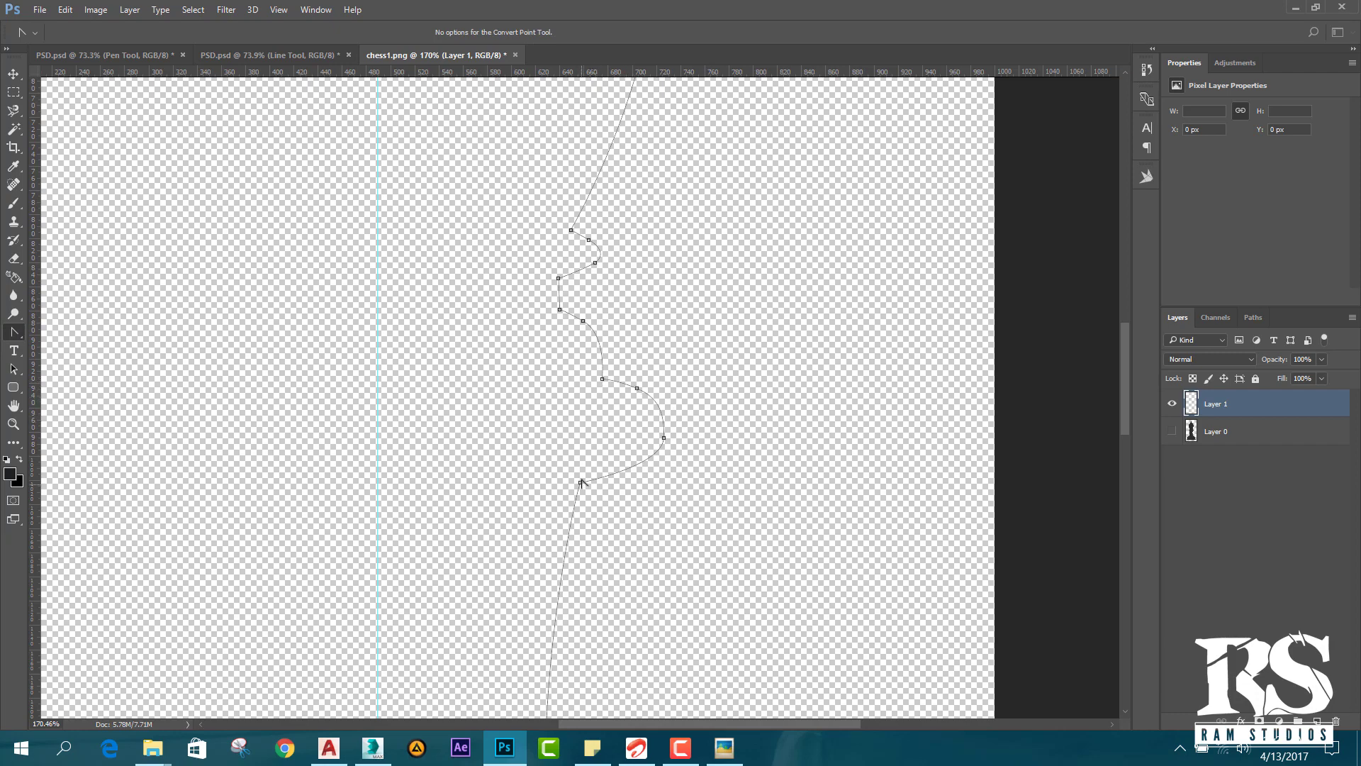
scroll(602, 277, "down", 5)
scroll(616, 164, "up", 3)
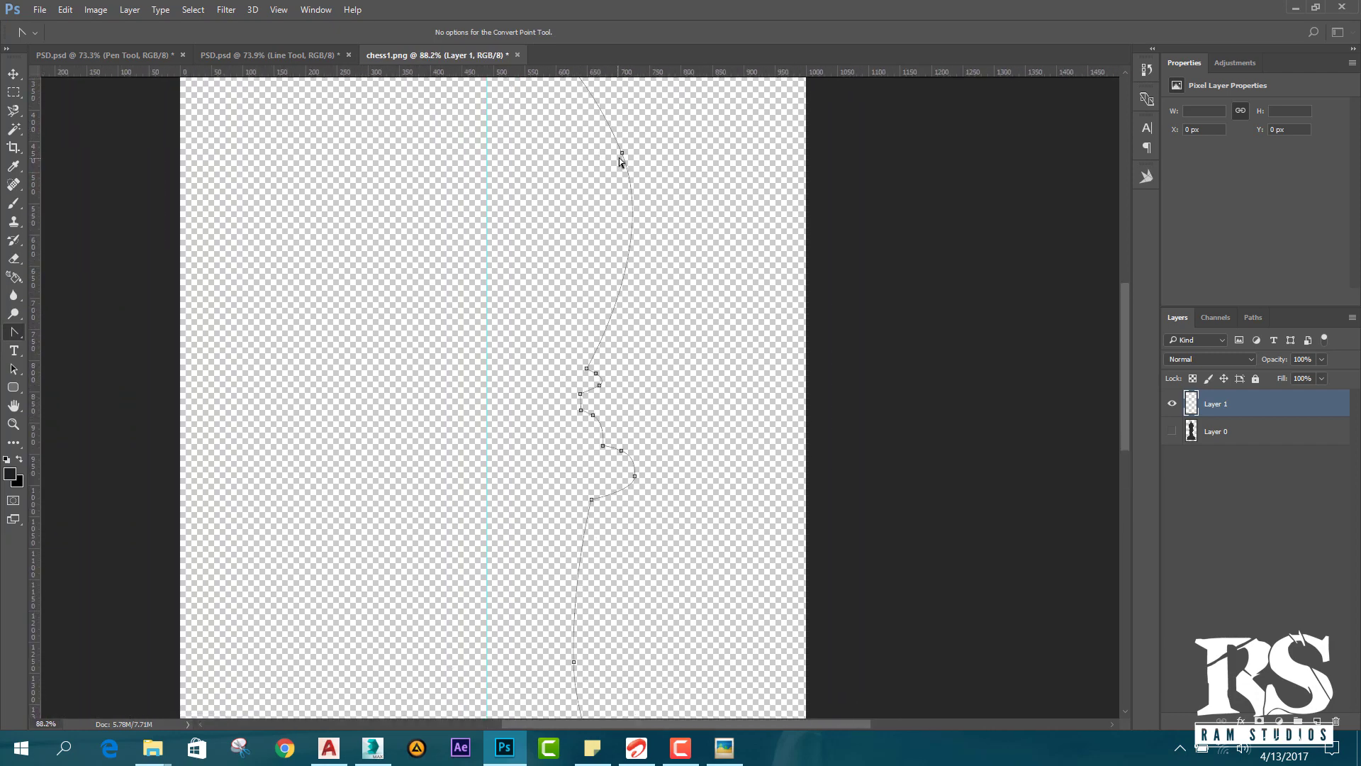
left_click(621, 153)
scroll(654, 292, "down", 3)
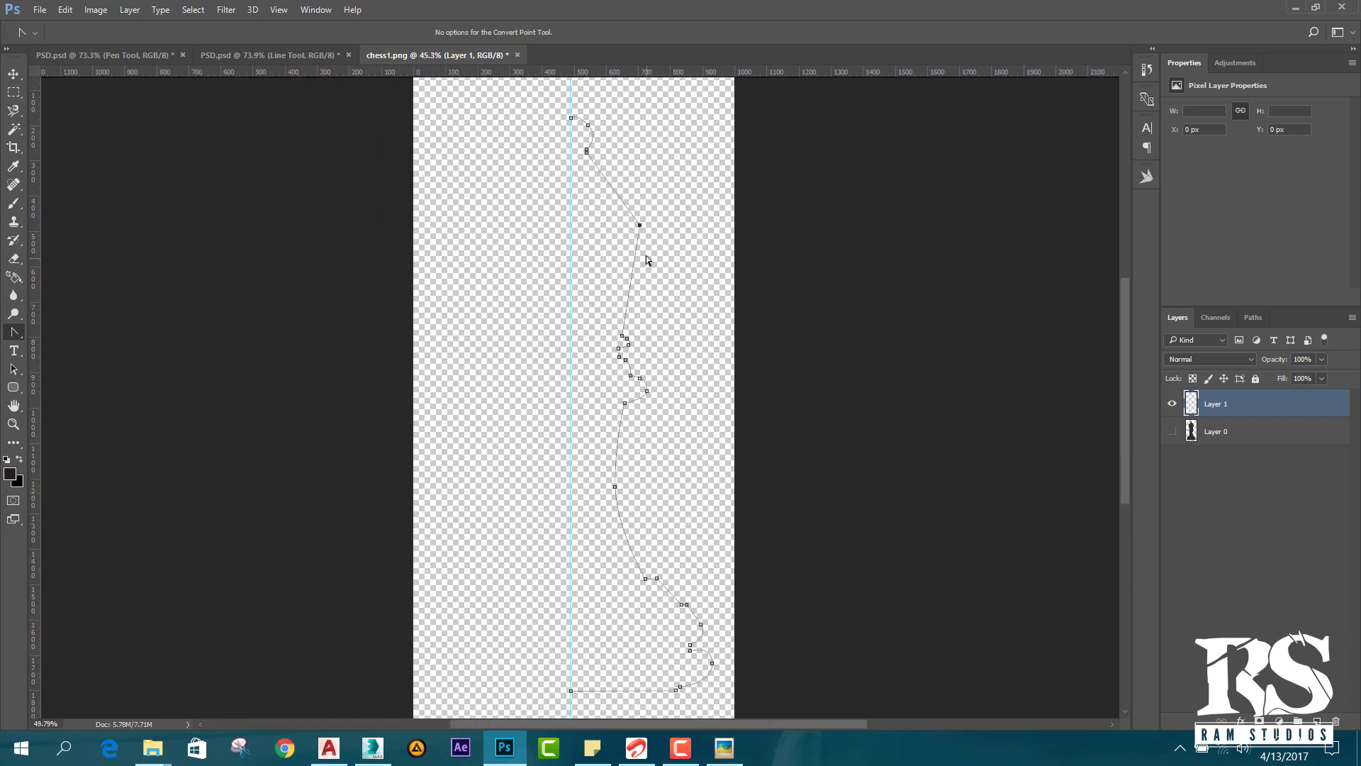
scroll(592, 155, "up", 2)
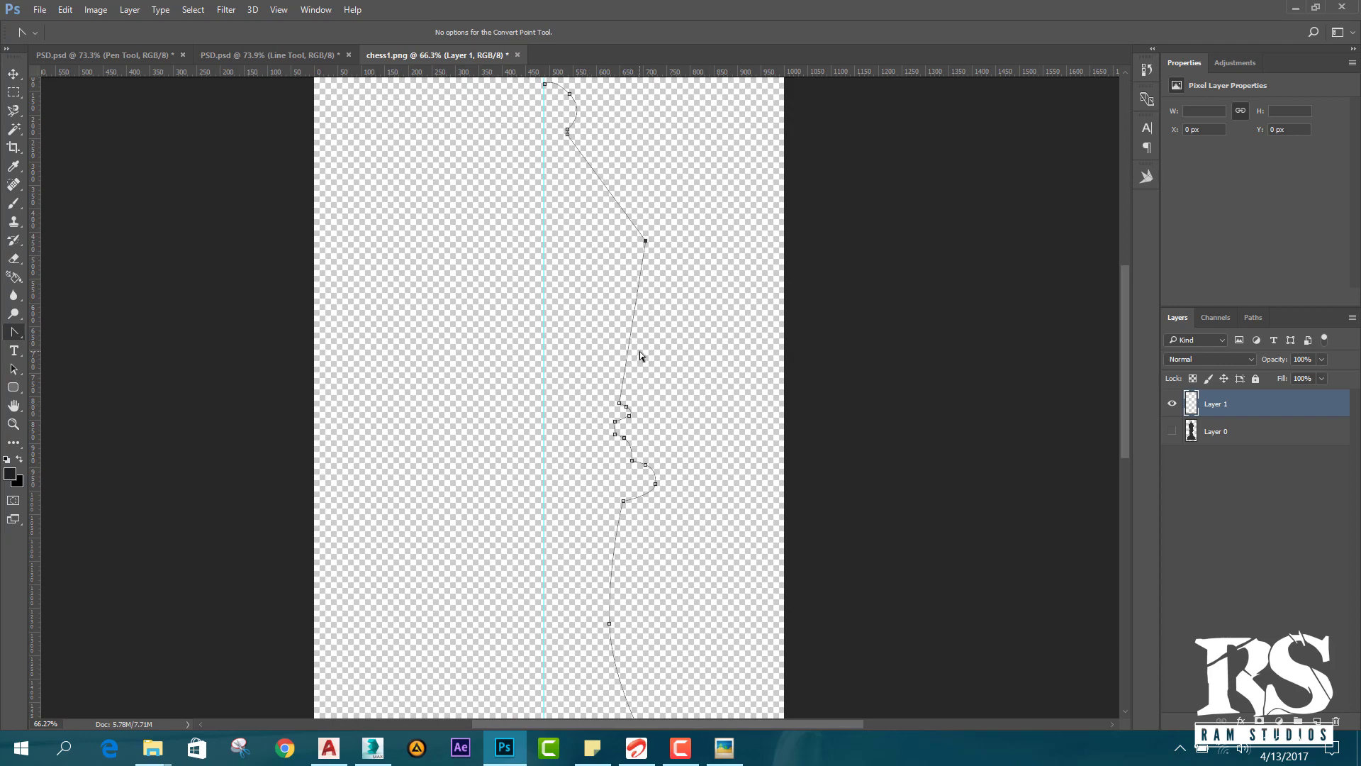
left_click_drag(627, 352, 639, 351)
scroll(659, 347, "down", 2)
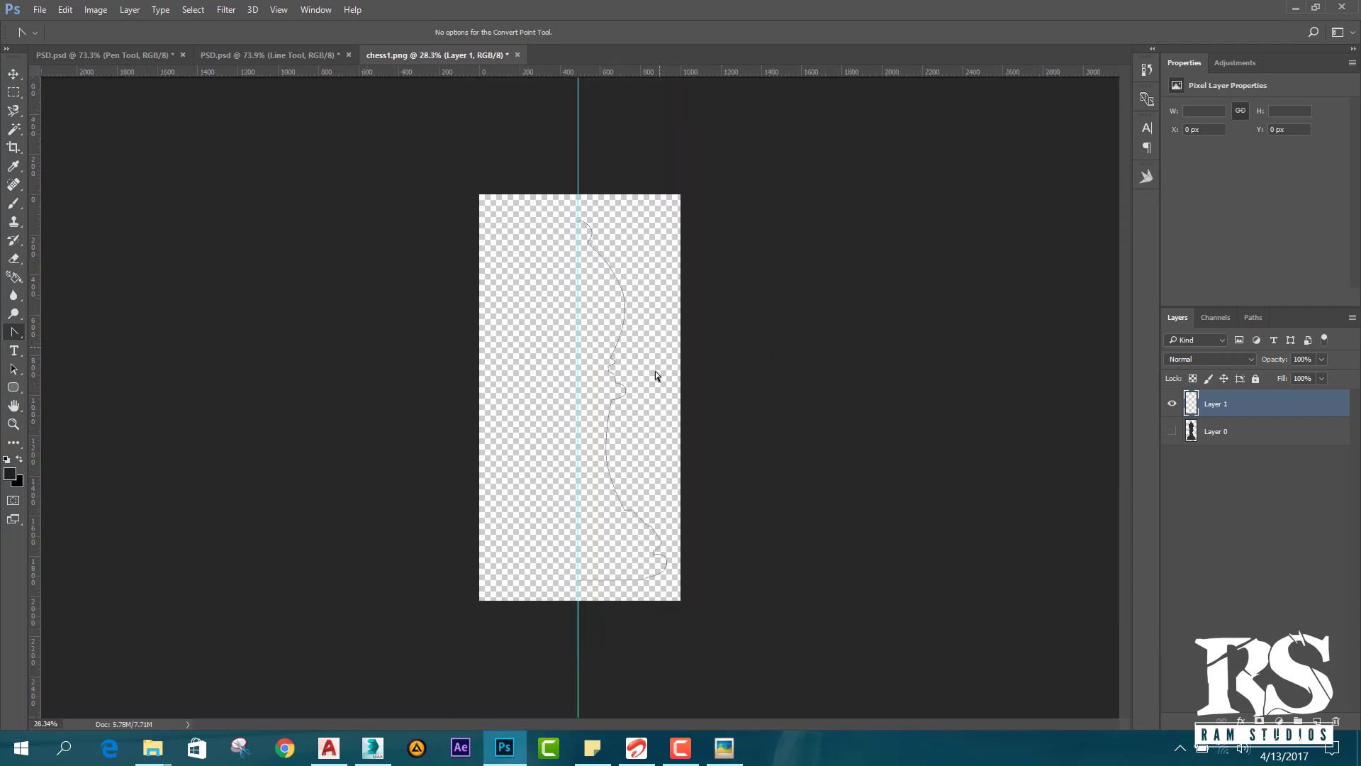
Activate the Add Anchor Point tool for refining the base section of the path.
scroll(656, 371, "up", 5)
scroll(689, 682, "up", 1)
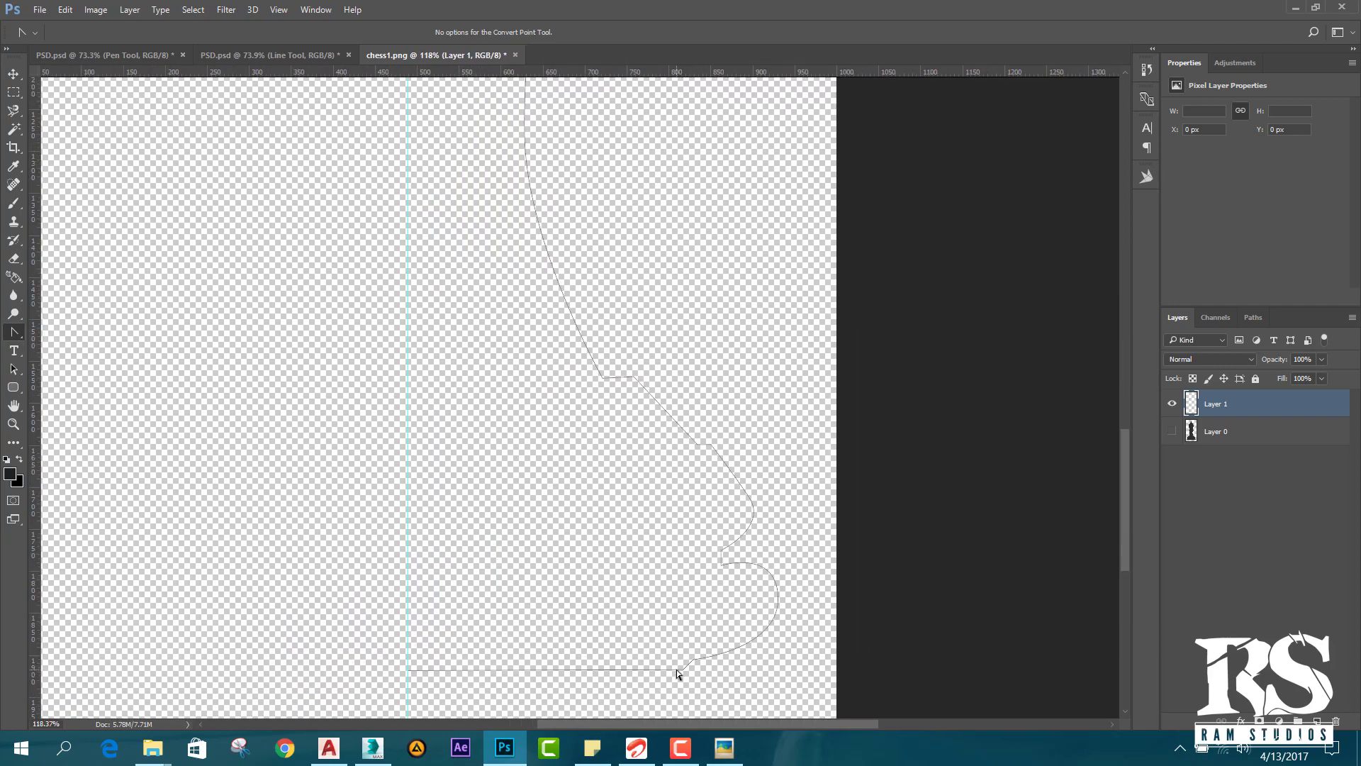
left_click(23, 330)
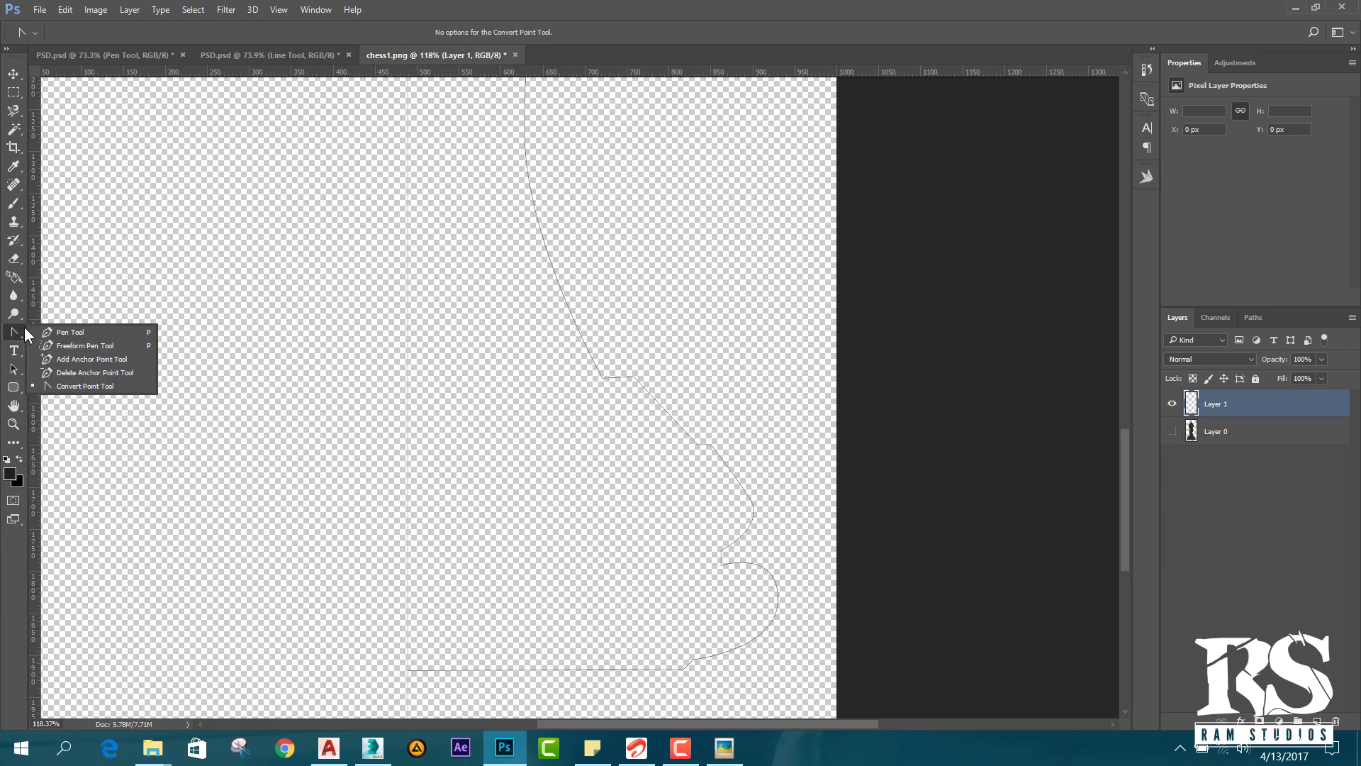
left_click(56, 359)
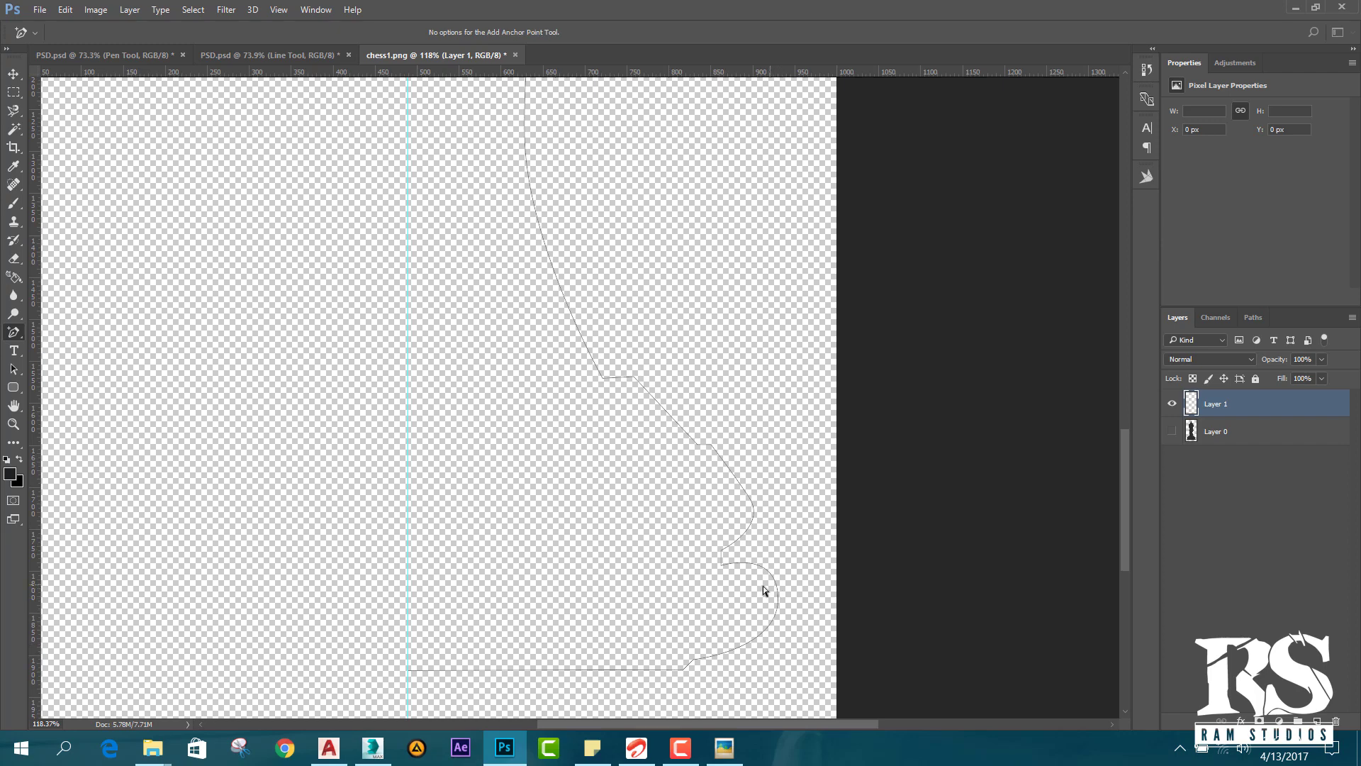
Browse the chess reference pictures in the image viewer and examine the red bishop's base profile, and return to the traced path.
left_click(724, 747)
scroll(668, 456, "down", 2)
key("Right")
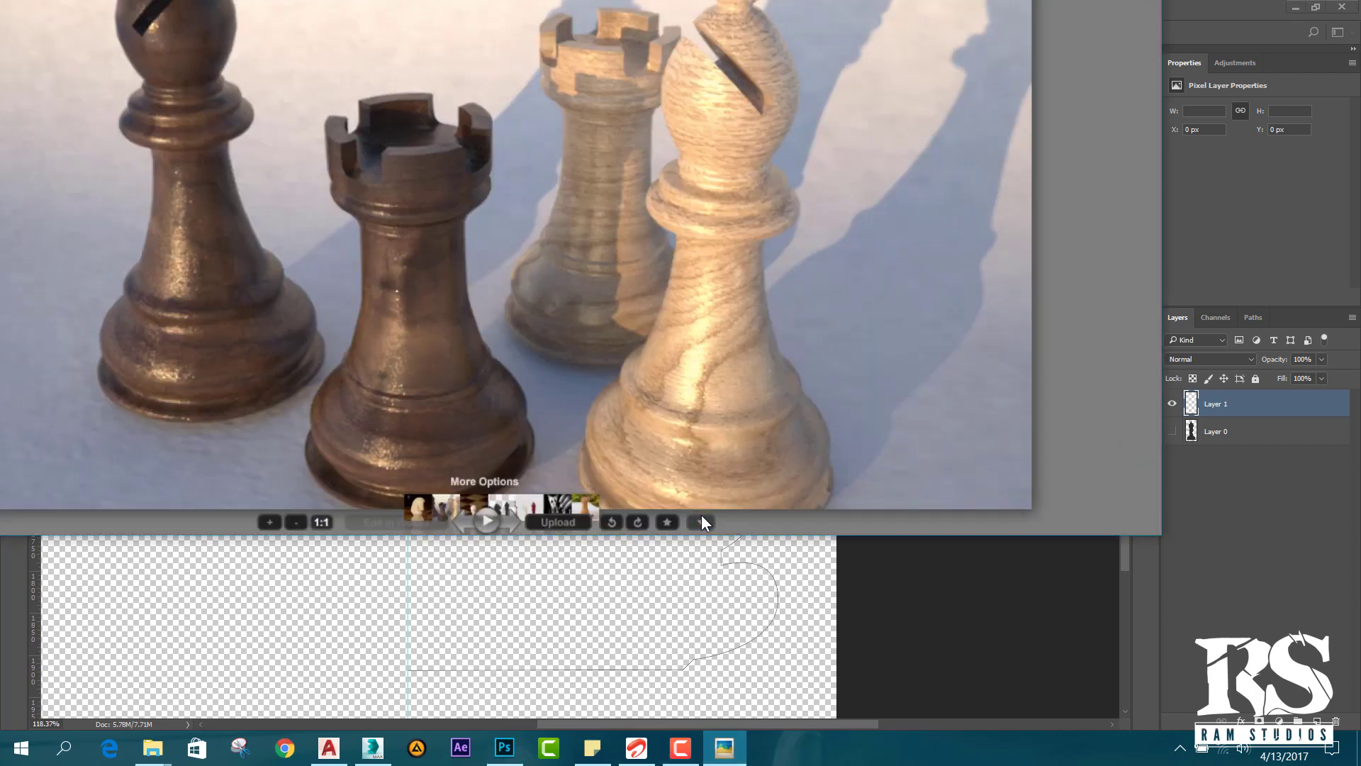
key("Right")
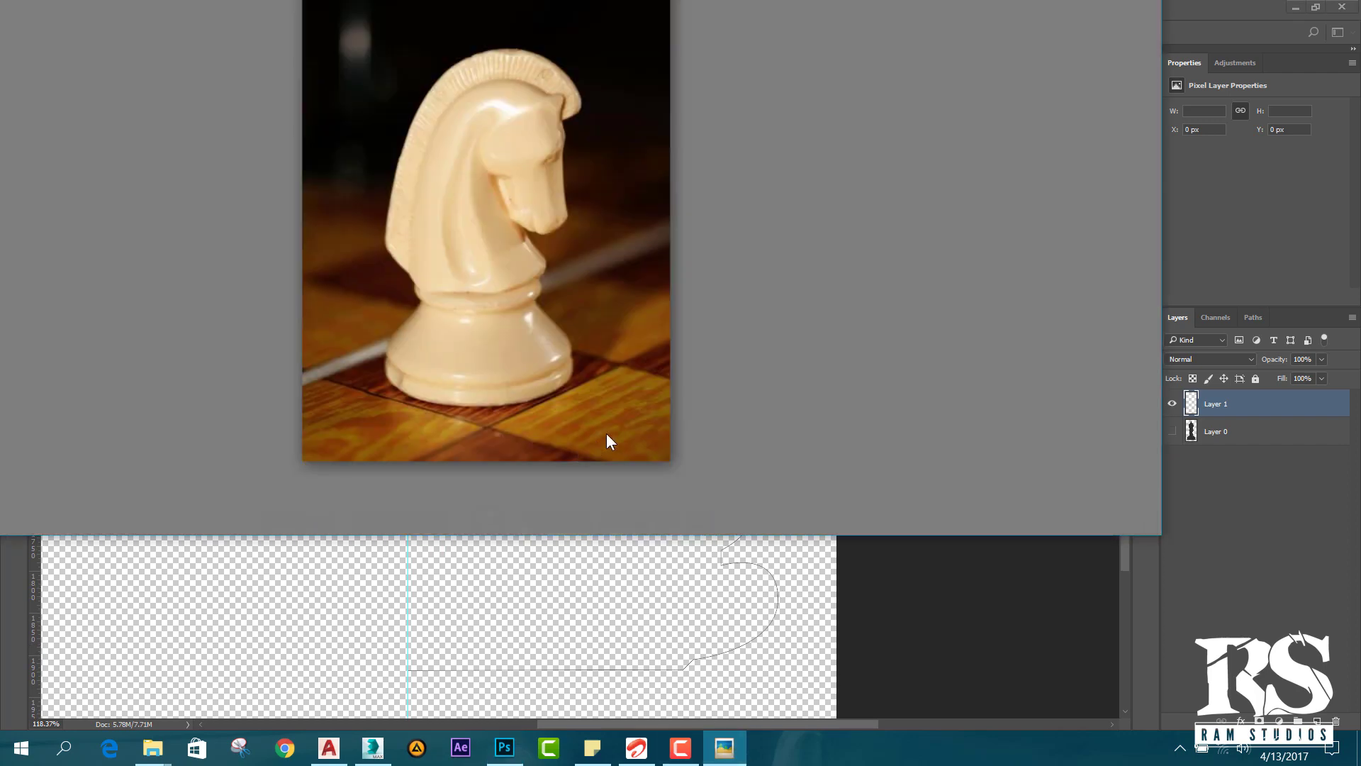
key("Right")
key("Right")
key("Right")
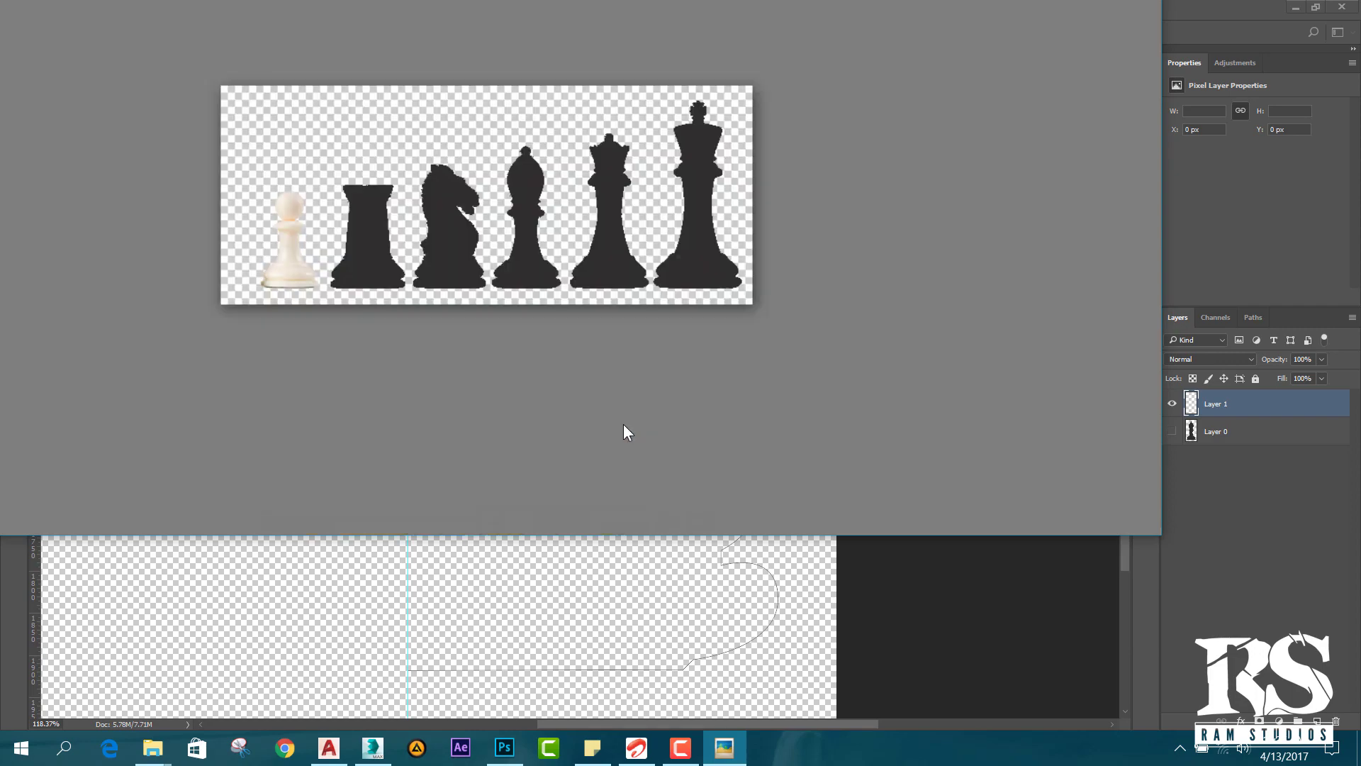
scroll(646, 293, "down", 1)
scroll(647, 293, "up", 2)
key("Right")
scroll(738, 489, "up", 3)
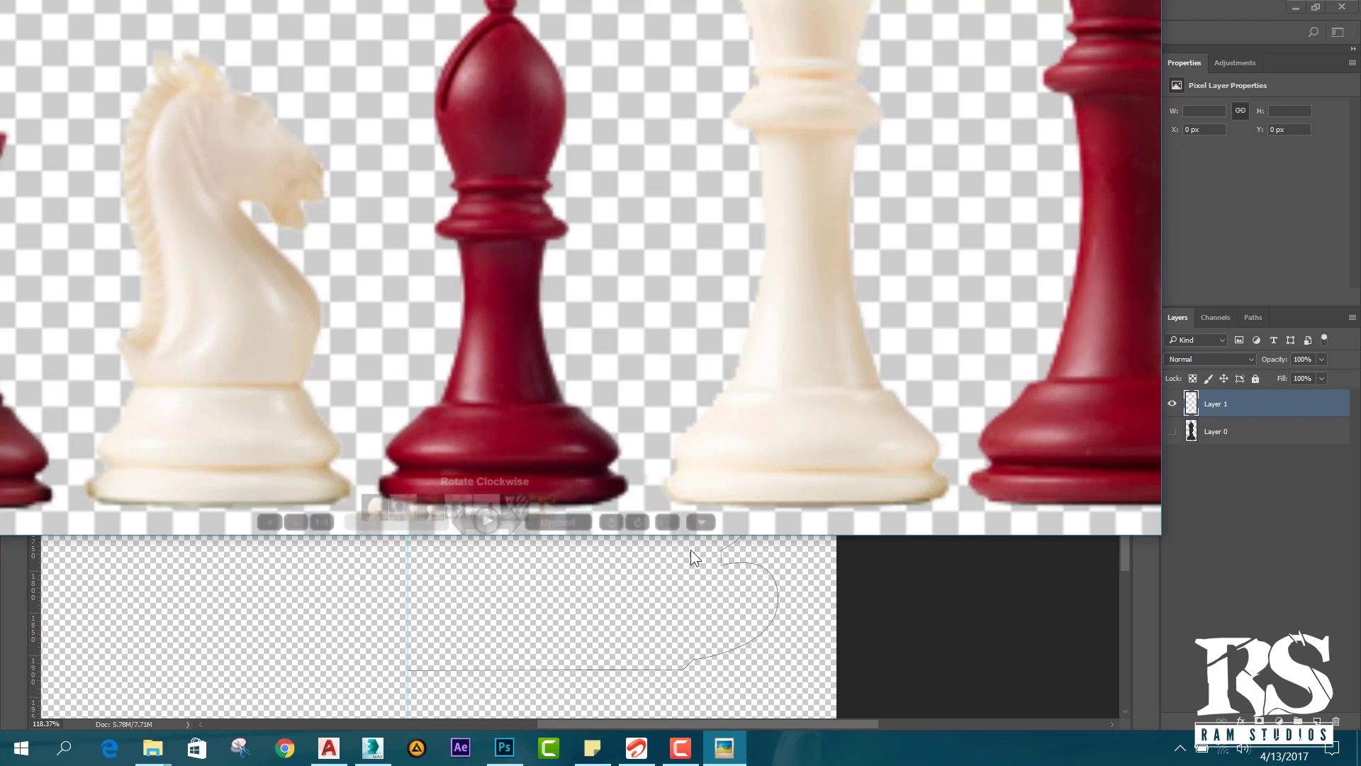
left_click(738, 565)
Try to add an anchor point just beside the lower corner of the notch in the base, and undo it.
scroll(729, 553, "up", 3)
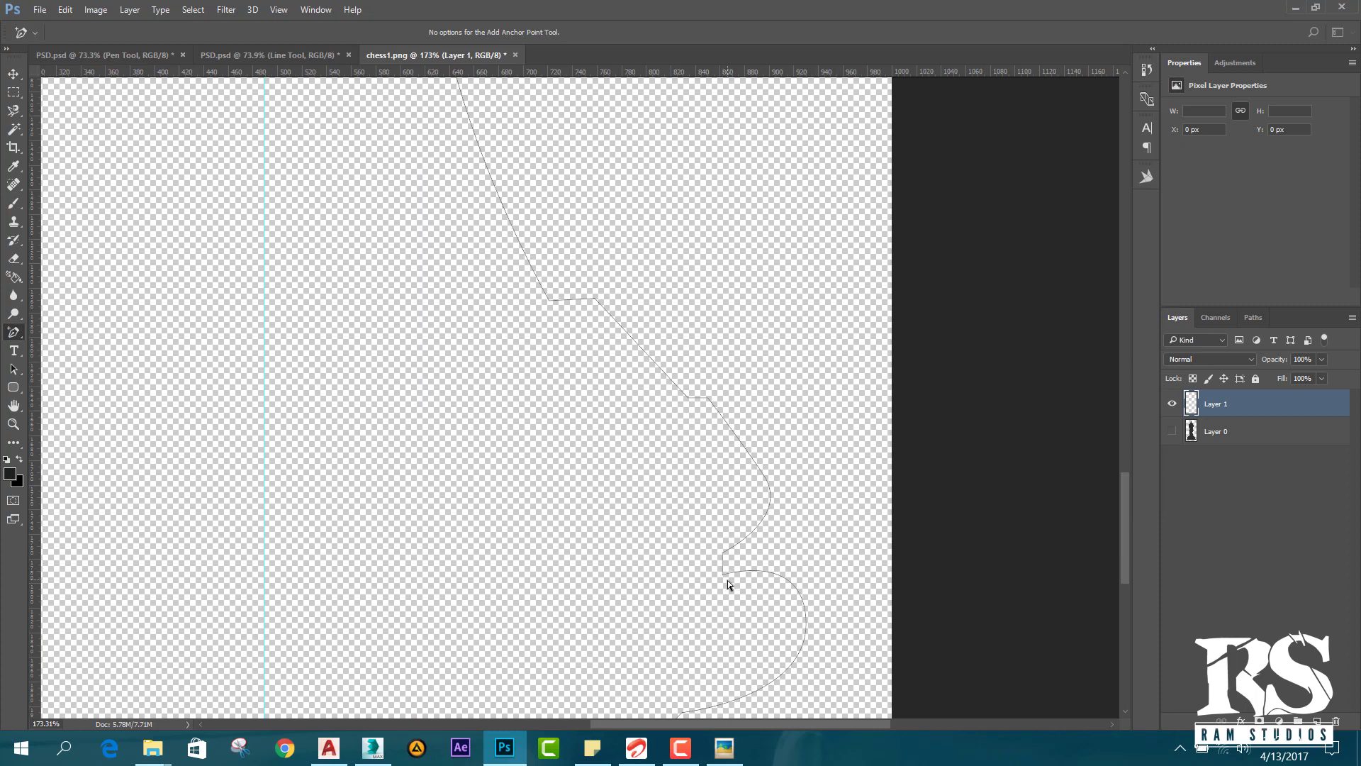
scroll(727, 580, "up", 5)
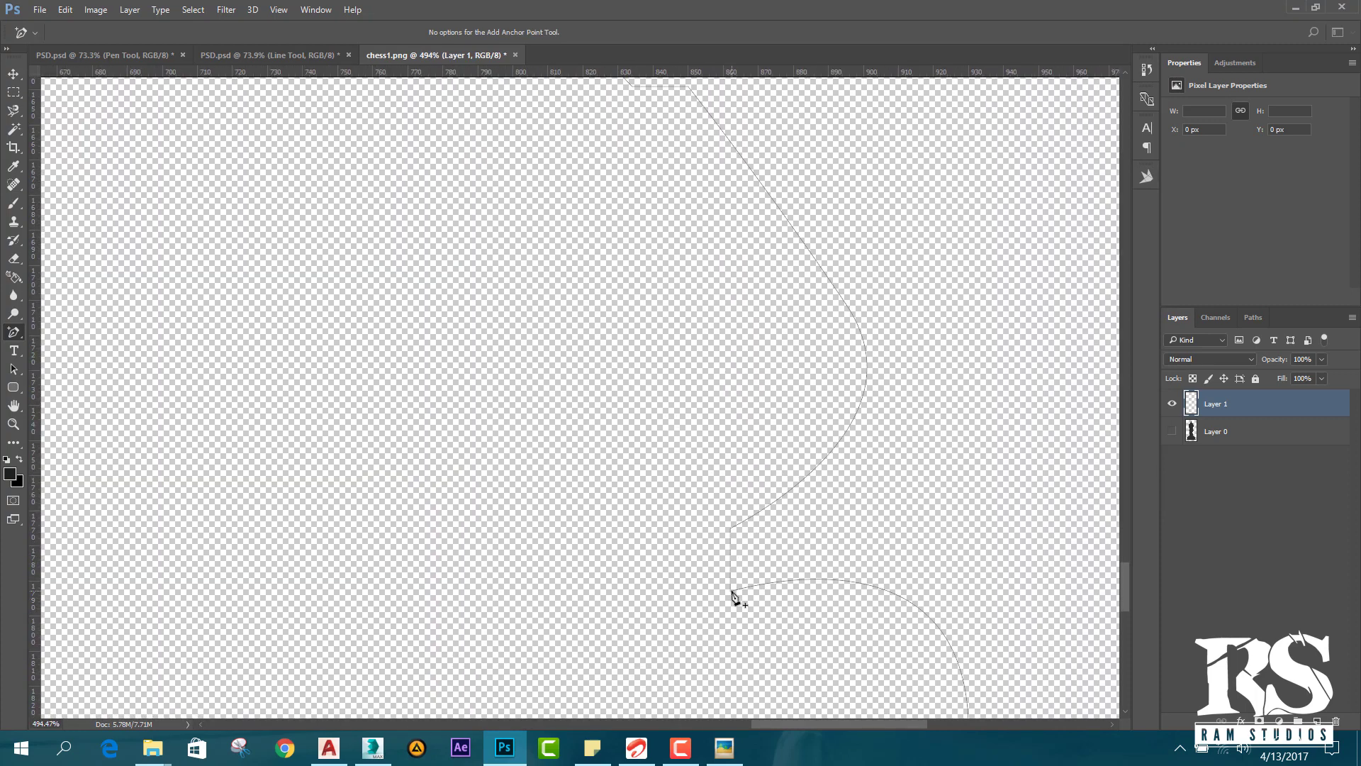
left_click(738, 590)
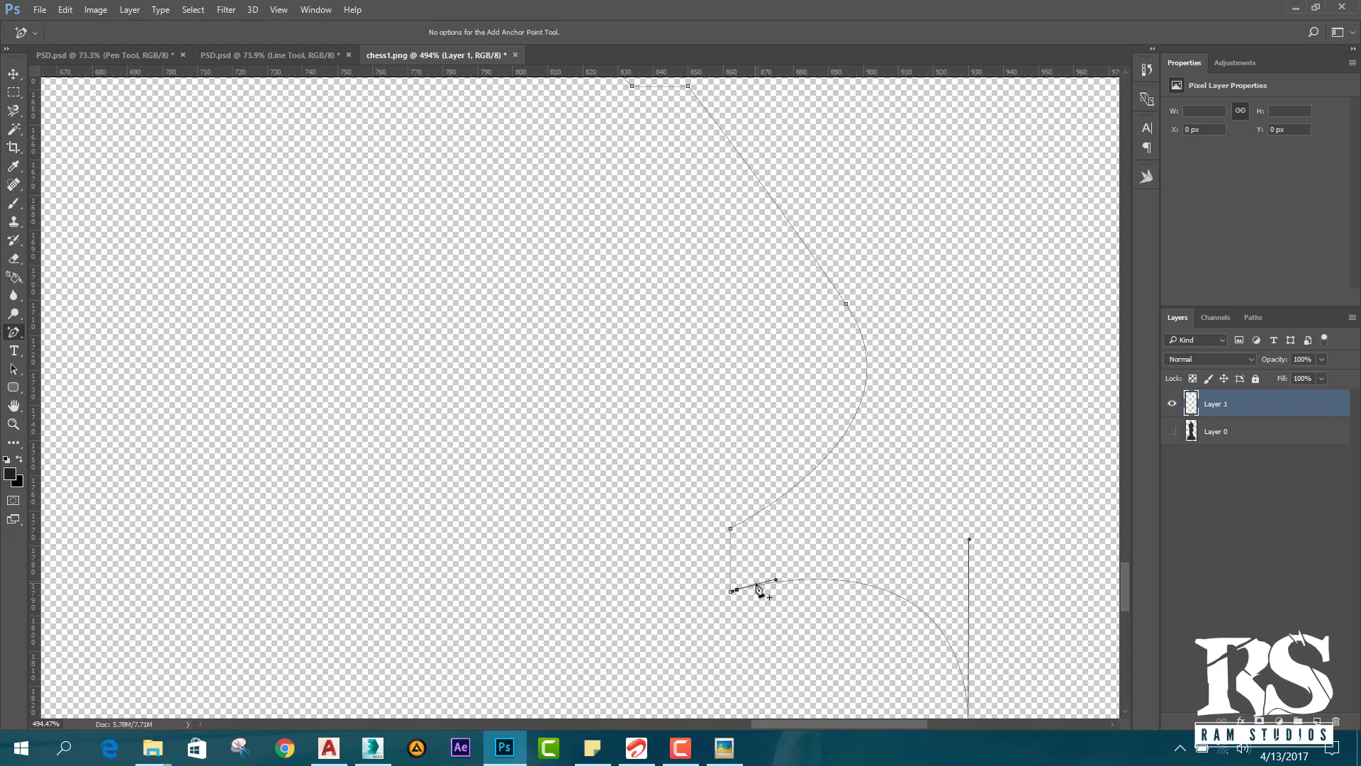
scroll(750, 599, "up", 6)
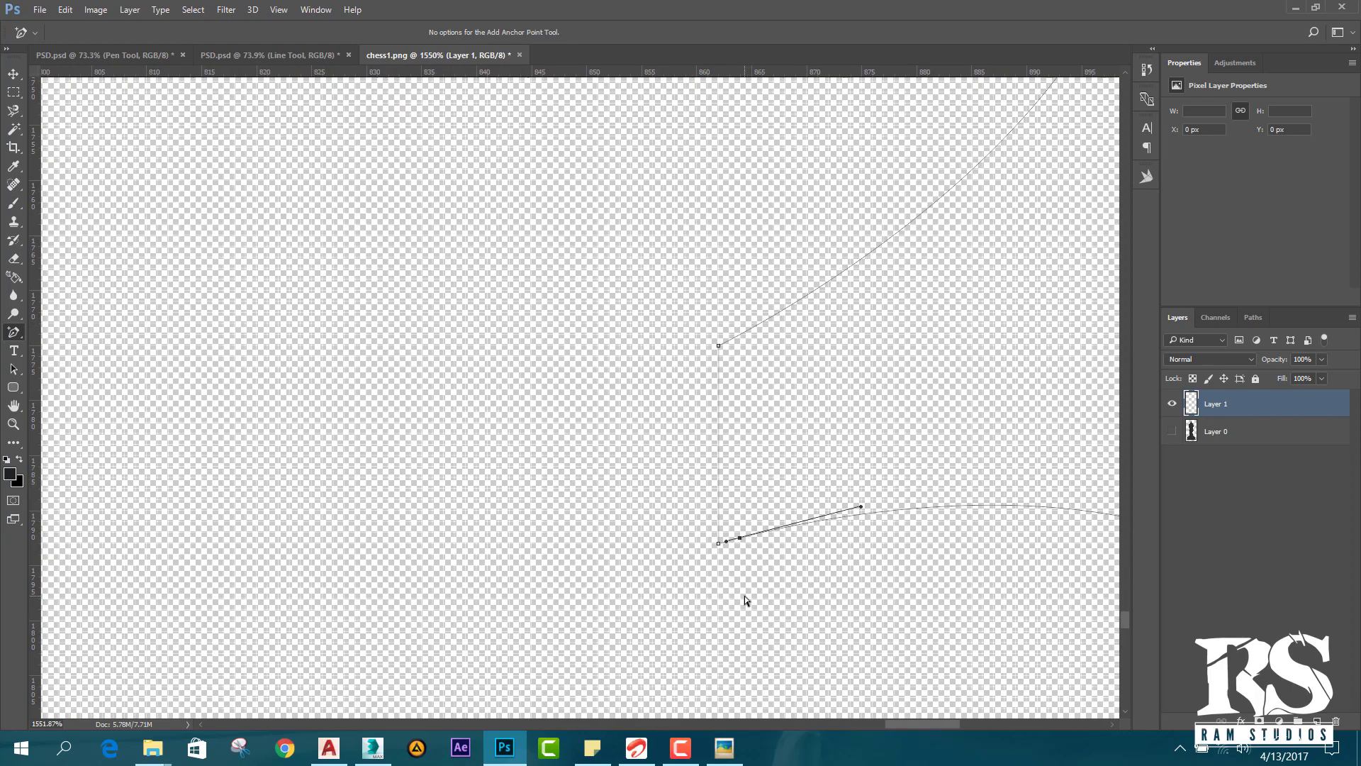
key("ctrl+z")
Show Layer 0 and align the base notch's two anchors with the silhouette, moving the lower one down and outward and the upper one slightly inward.
left_click_drag(718, 545, 796, 426)
scroll(771, 491, "up", 3)
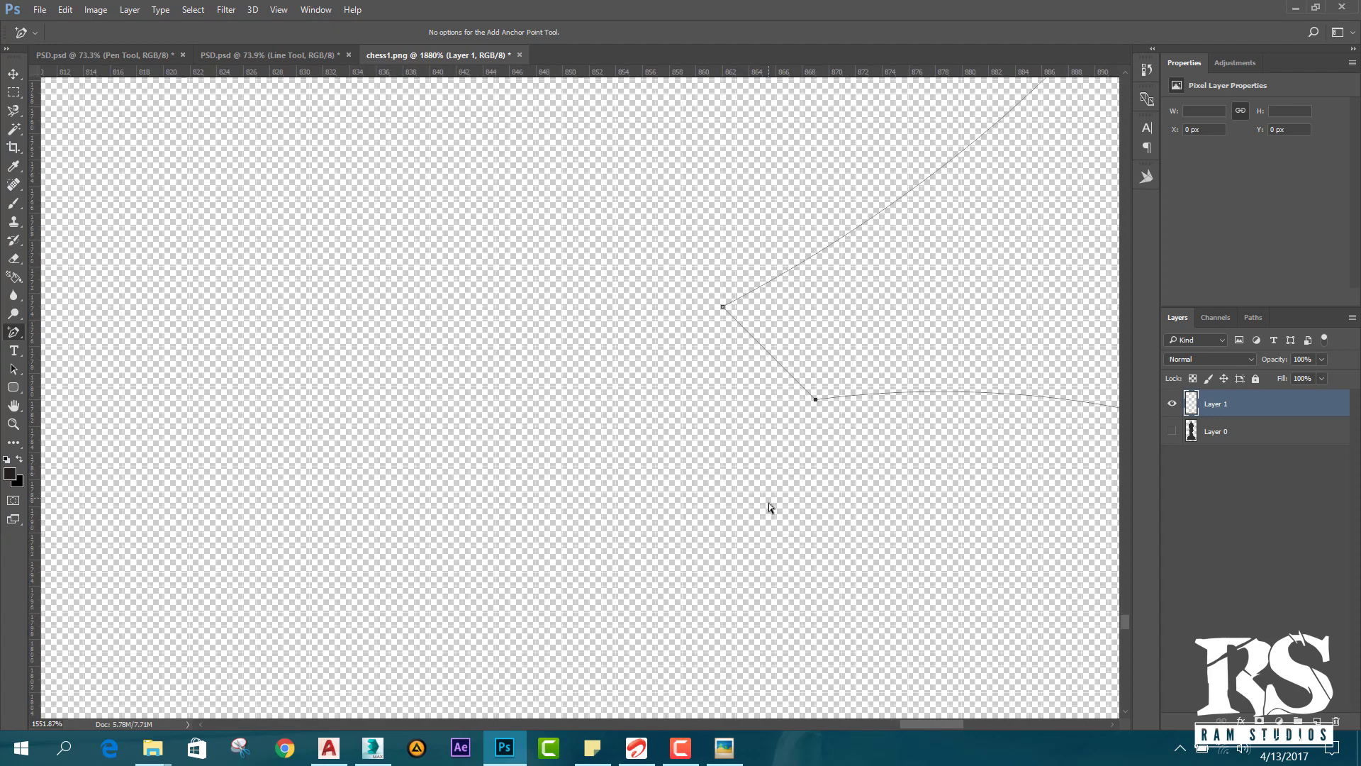
scroll(768, 507, "down", 5)
scroll(947, 638, "up", 1)
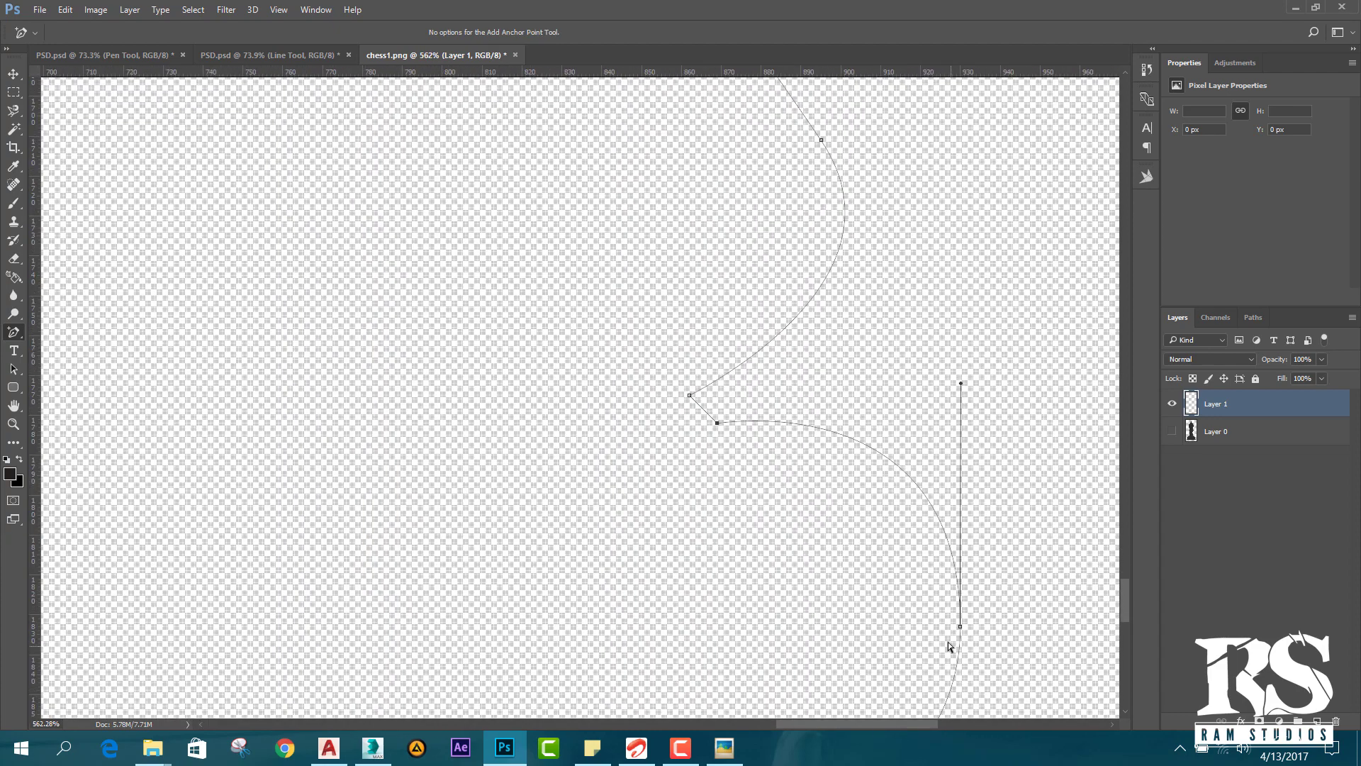
left_click_drag(717, 424, 750, 450)
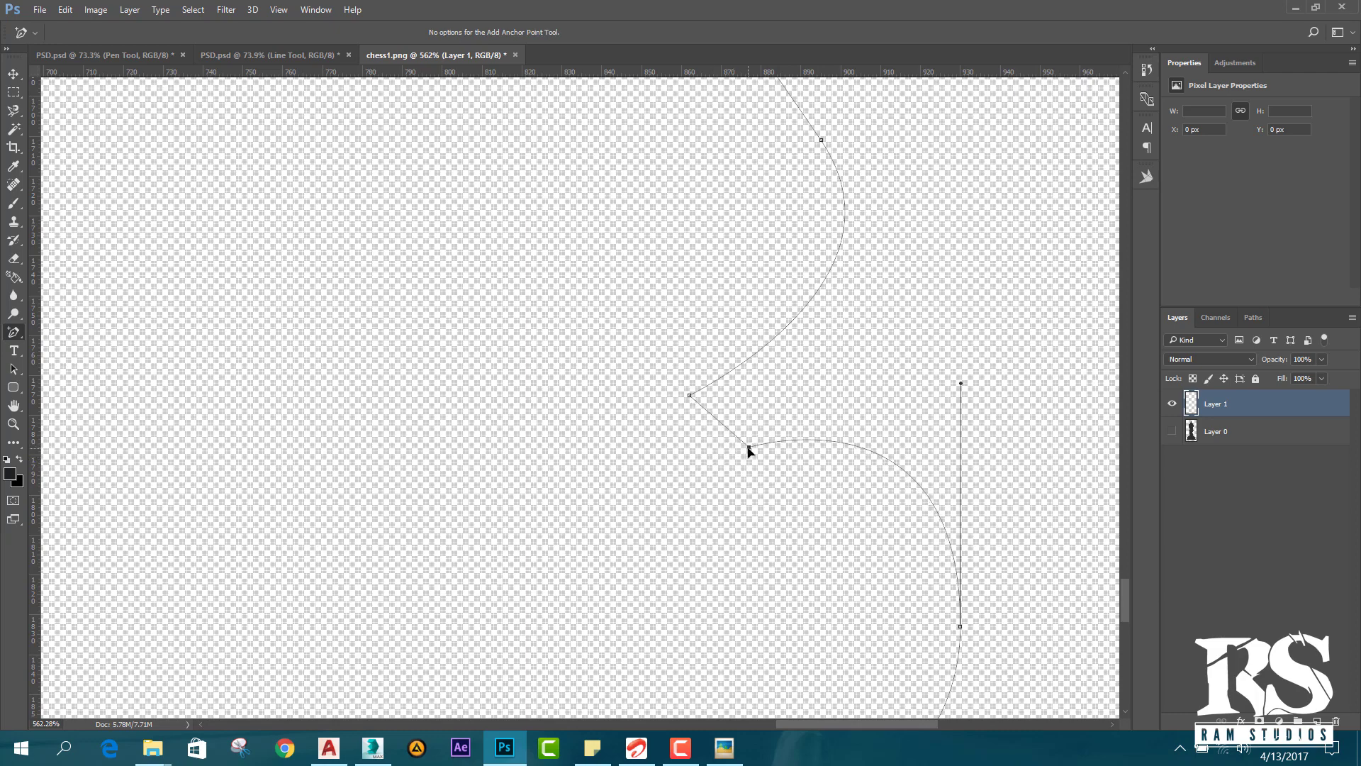
left_click(1172, 431)
left_click_drag(750, 462, 767, 521)
left_click_drag(689, 395, 677, 405)
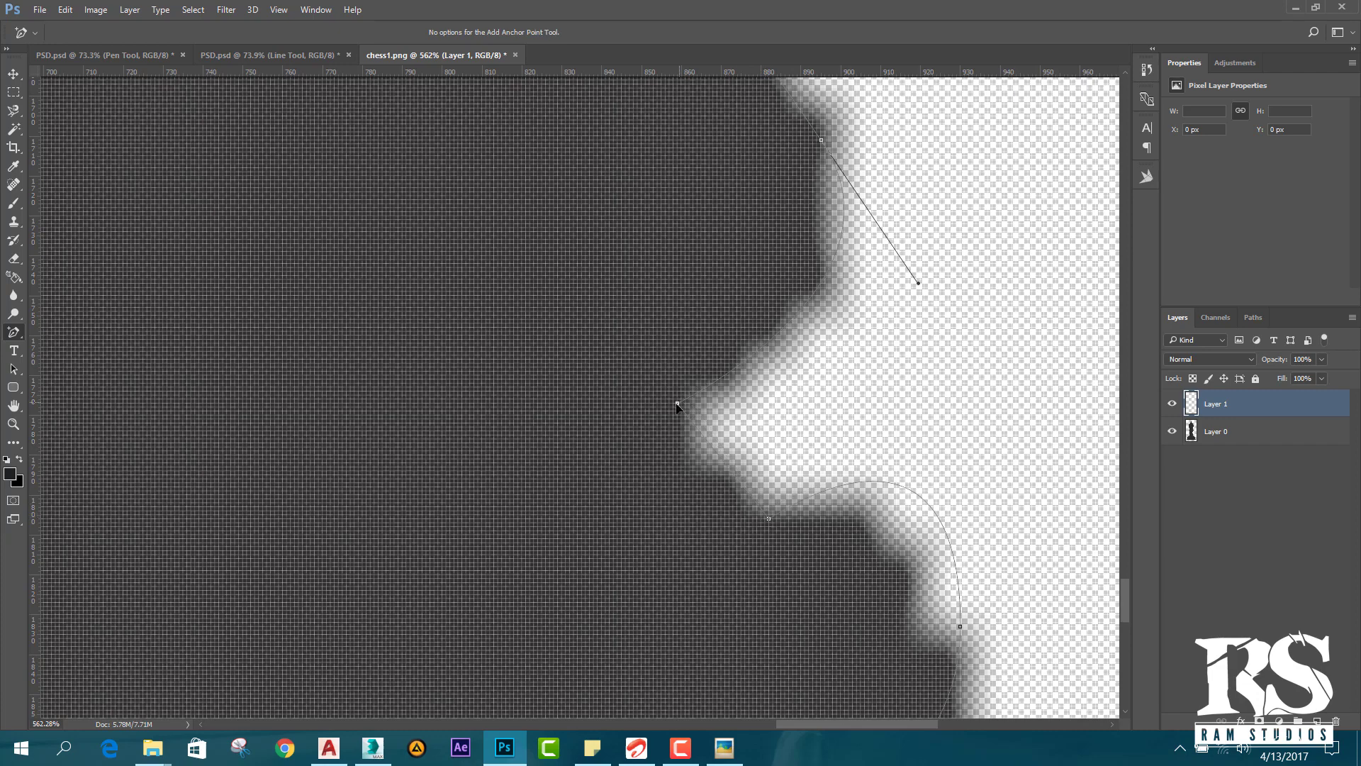
Shorten the upper handle of the bottom rim's outermost anchor to fit the silhouette, and compare it with the reference bishop's base.
left_click(960, 627)
left_click_drag(962, 384, 957, 523)
scroll(900, 489, "down", 3)
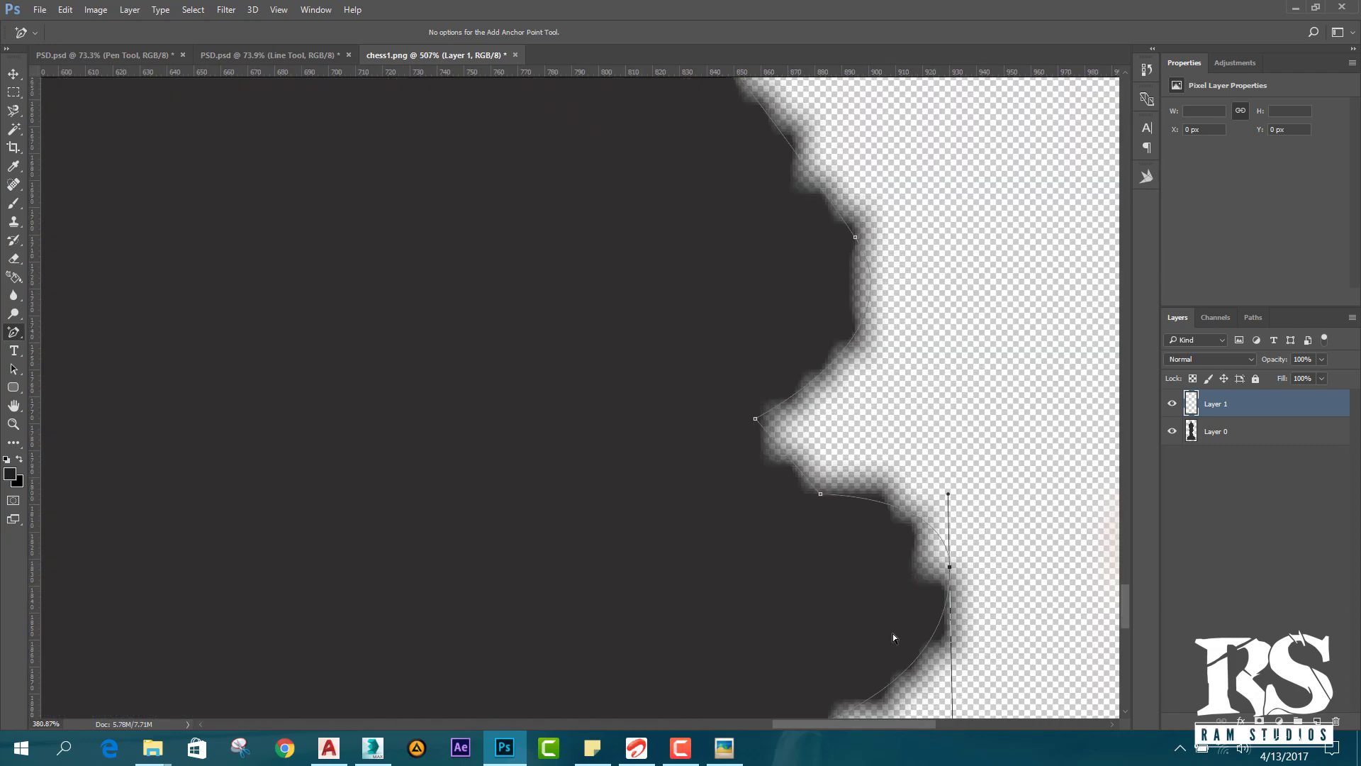
scroll(900, 638, "down", 2)
left_click(742, 746)
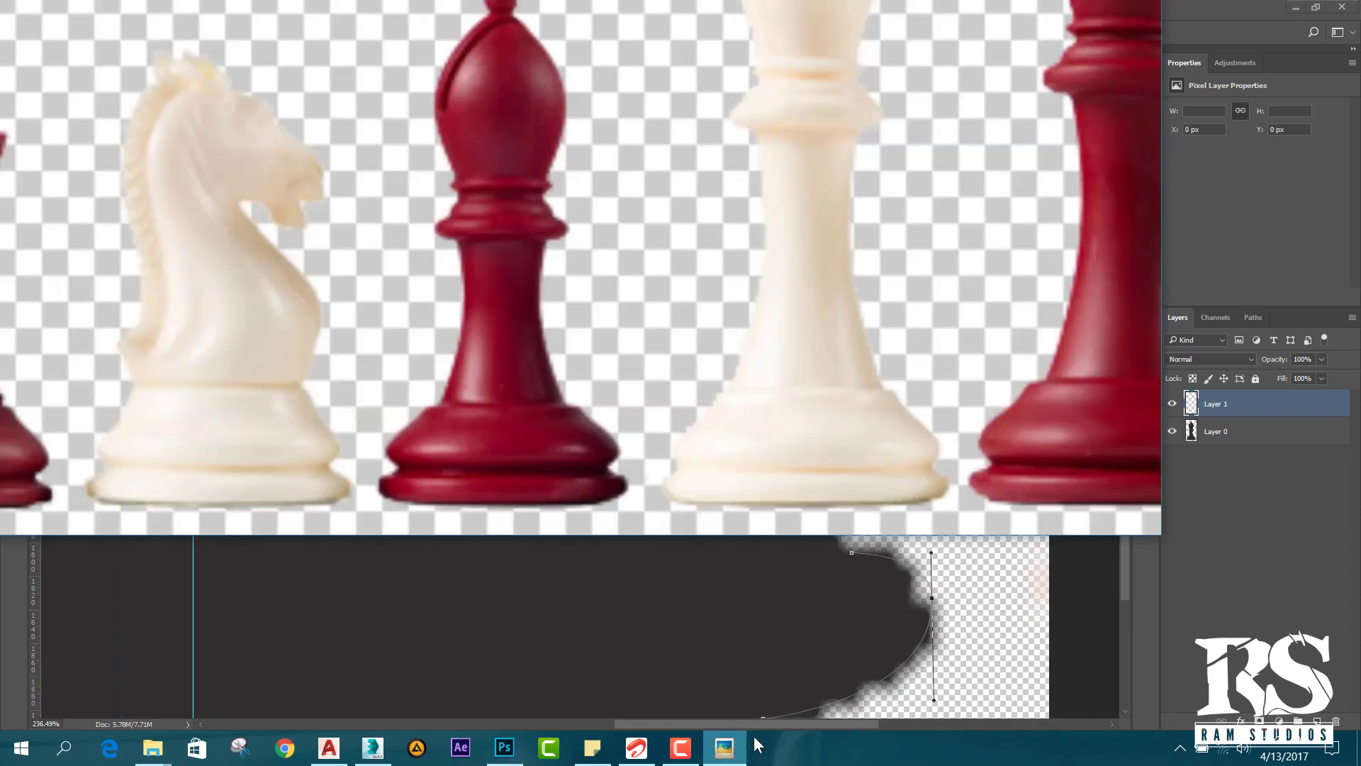
left_click(1040, 632)
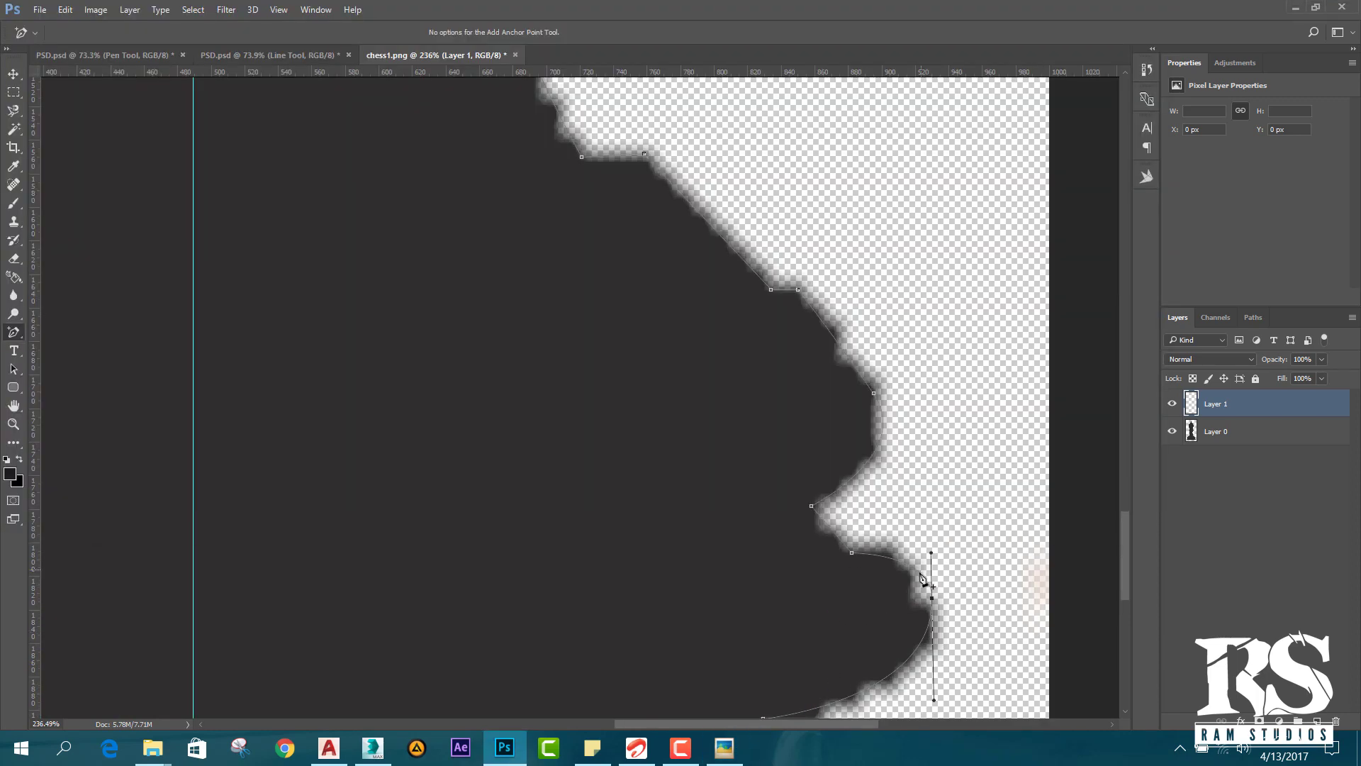
Shift the bottom rim's outermost anchor slightly outward and shorten its upper direction handle further.
scroll(929, 588, "up", 2)
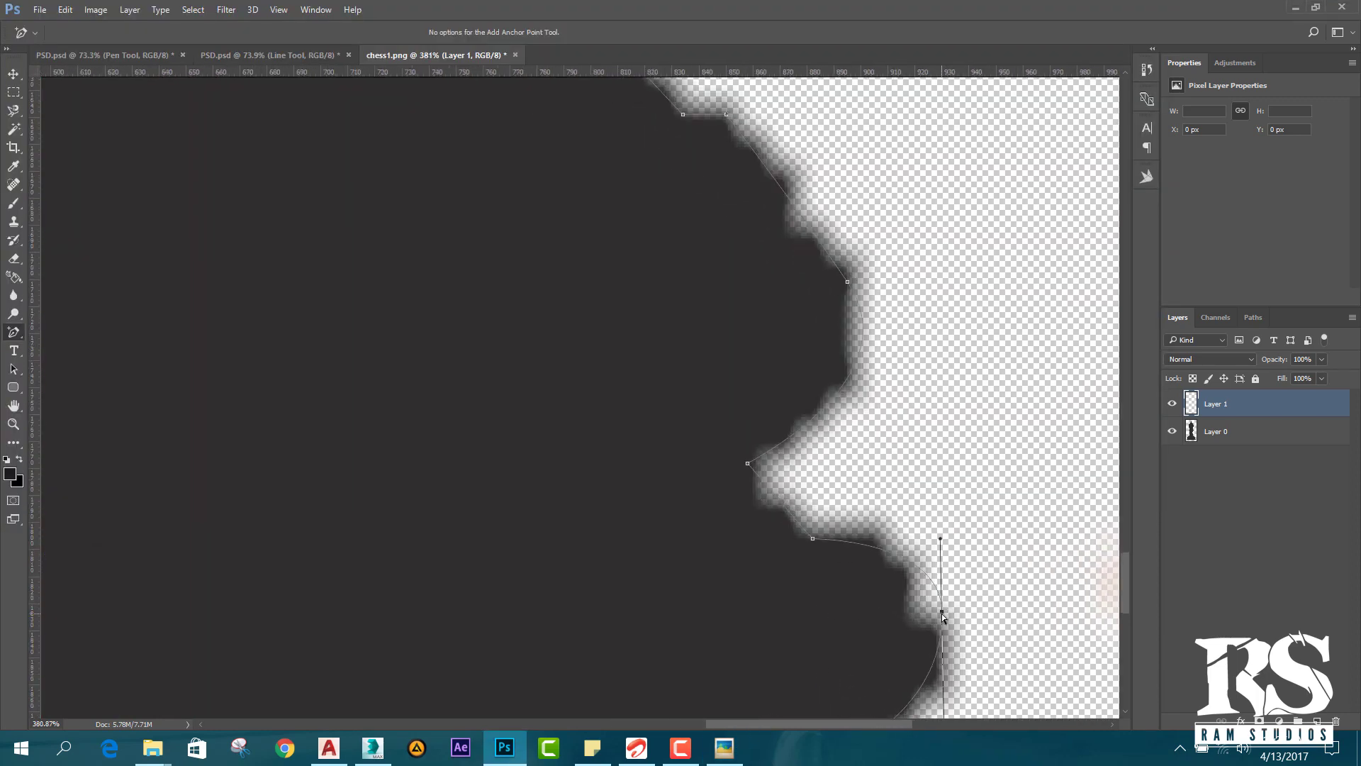
left_click(941, 612)
mouse_move(940, 539)
left_mouse_down()
mouse_move(957, 550)
mouse_move(939, 540)
left_mouse_up()
right_click(942, 611)
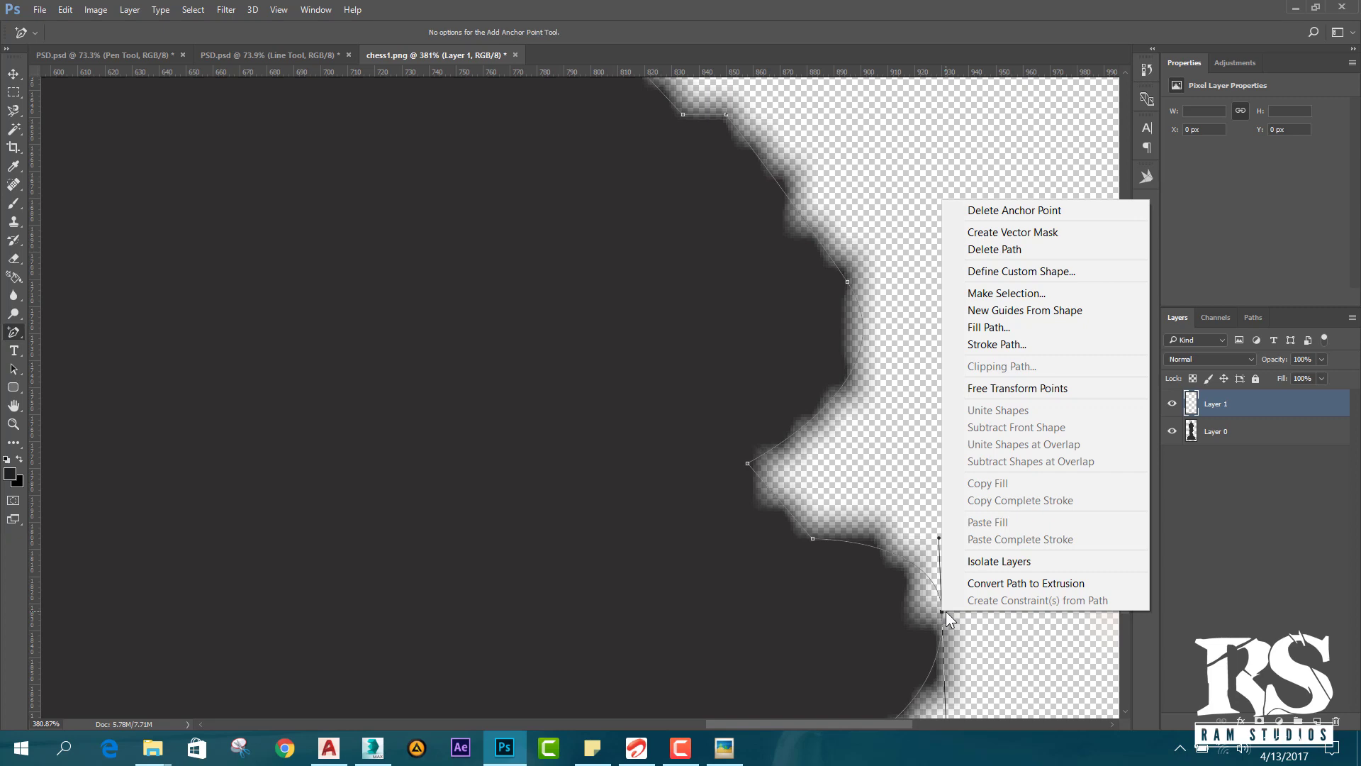
left_click(973, 627)
scroll(885, 516, "down", 3)
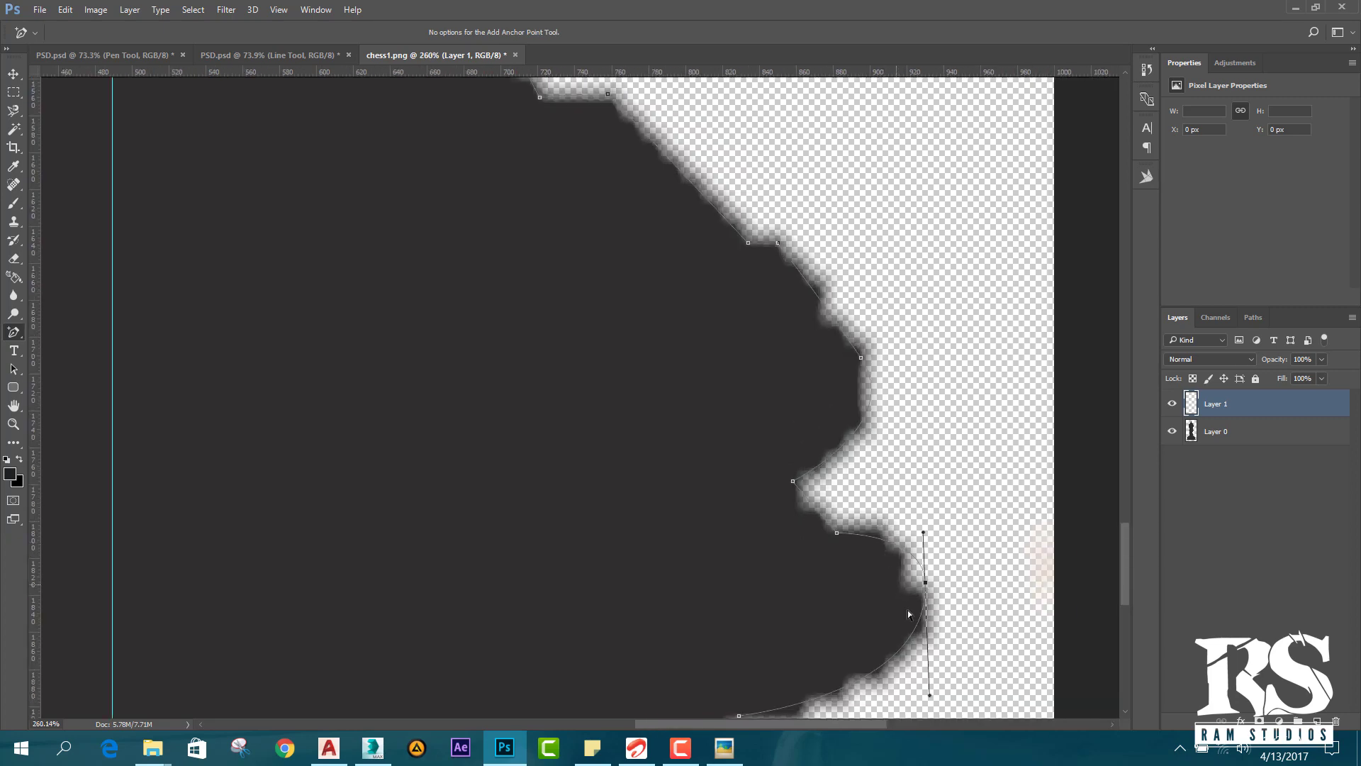
scroll(909, 614, "up", 3)
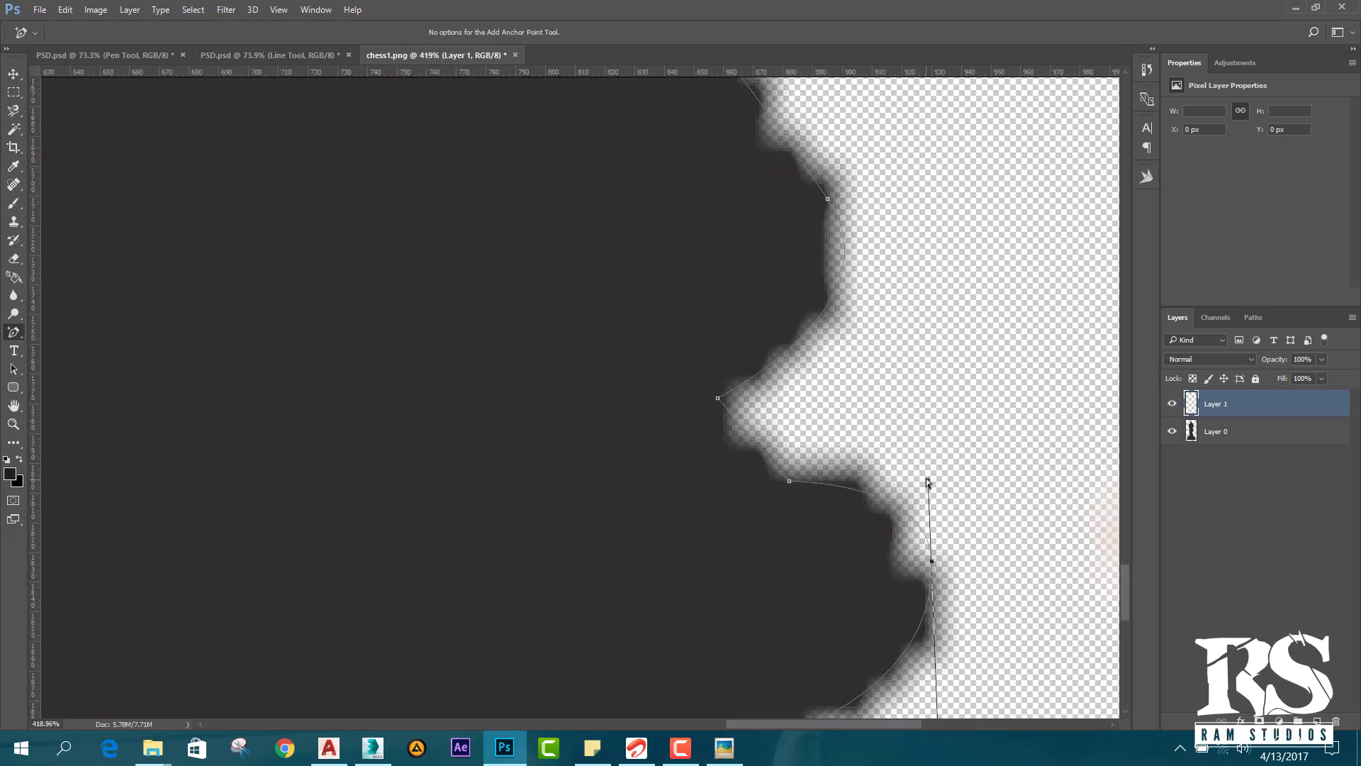
left_click_drag(928, 480, 945, 543)
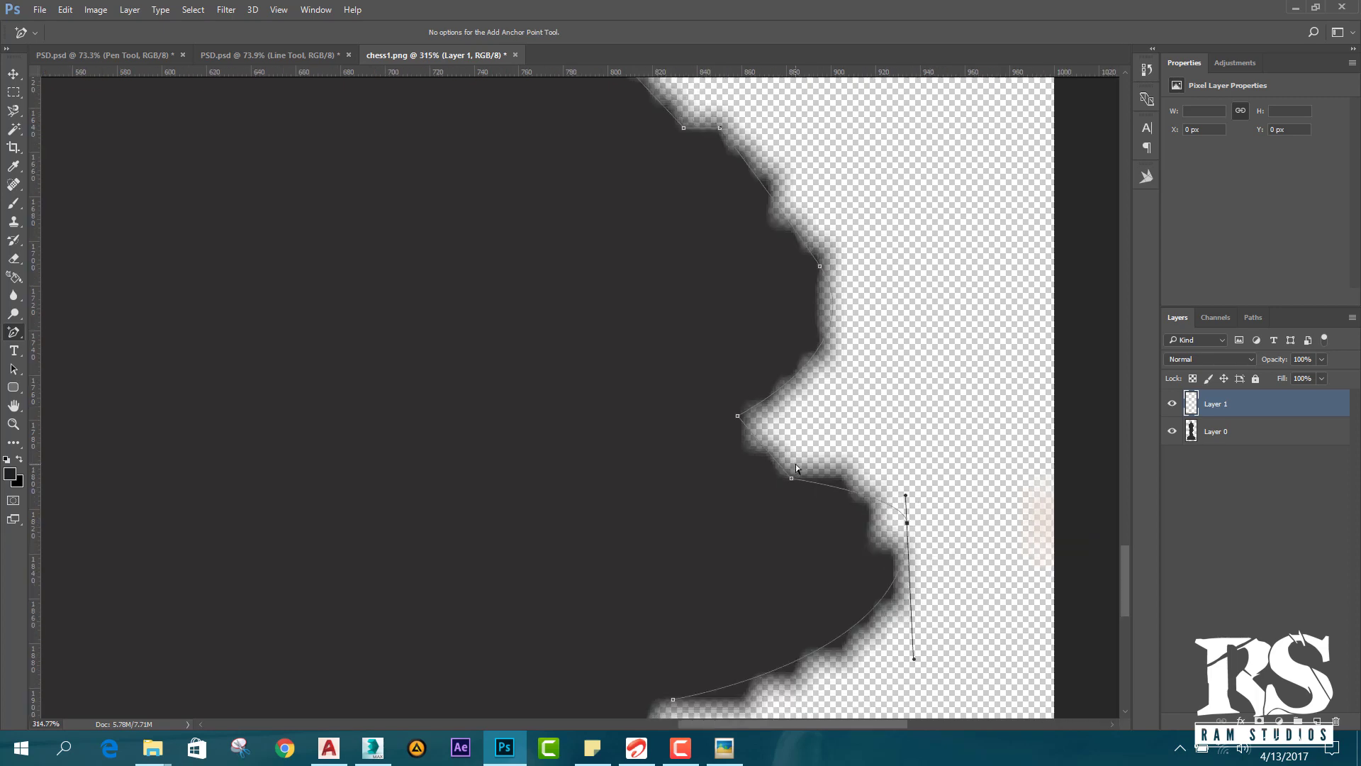
Compare the reshaped bottom rim with the red bishop in the reference picture, and return to the rim's outermost anchor.
scroll(918, 541, "down", 4)
left_click(724, 747)
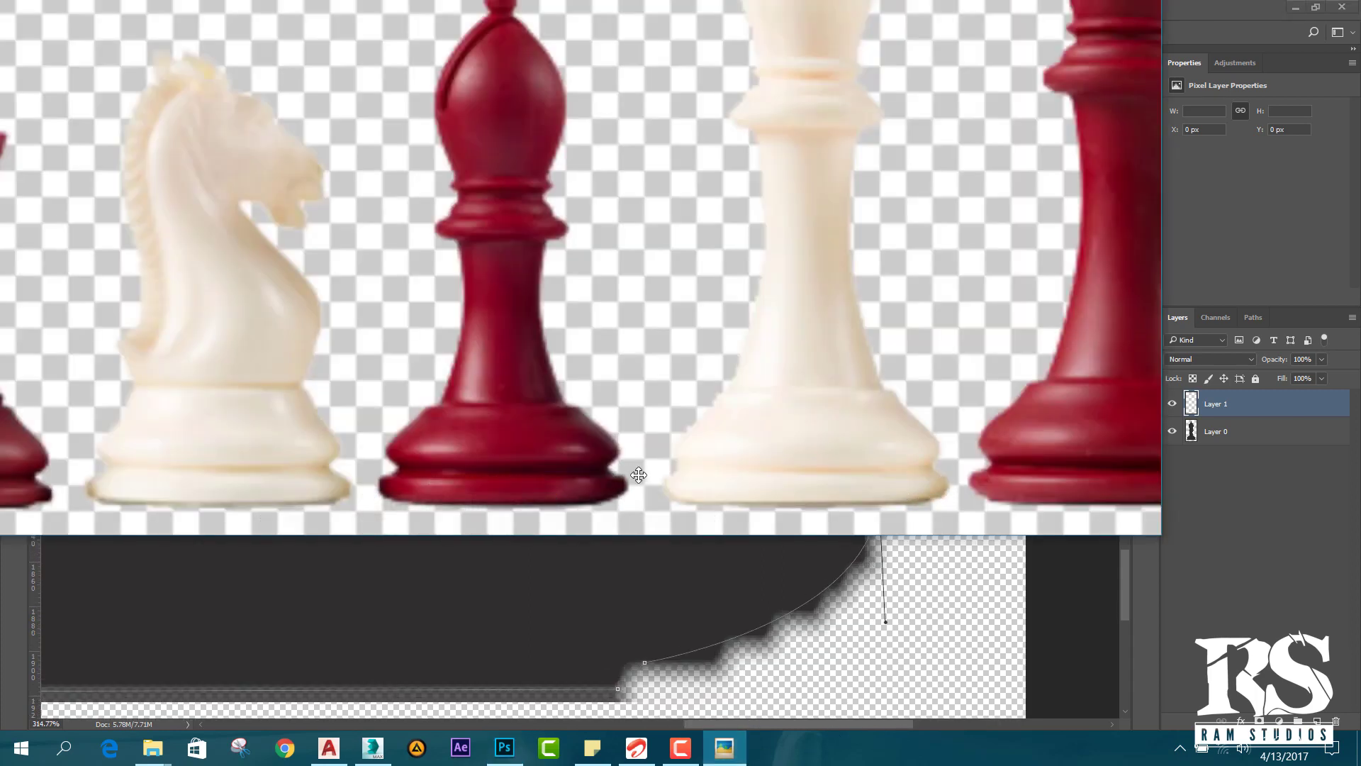
left_click(1032, 583)
scroll(889, 511, "up", 2)
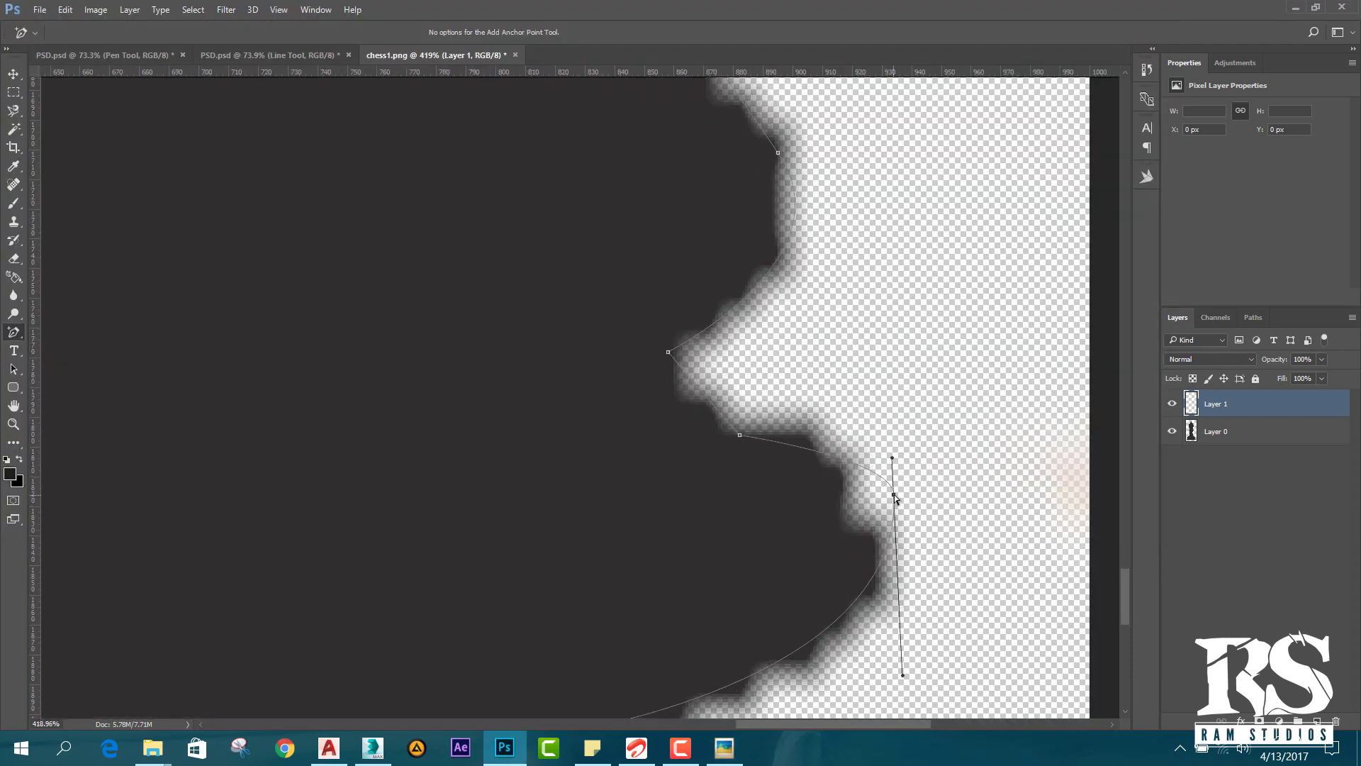
Raise the bottom rim's outermost anchor and extend its lower direction handle to fit the silhouette, checking against the reference bishop.
left_click_drag(895, 495, 883, 444)
scroll(835, 539, "down", 3)
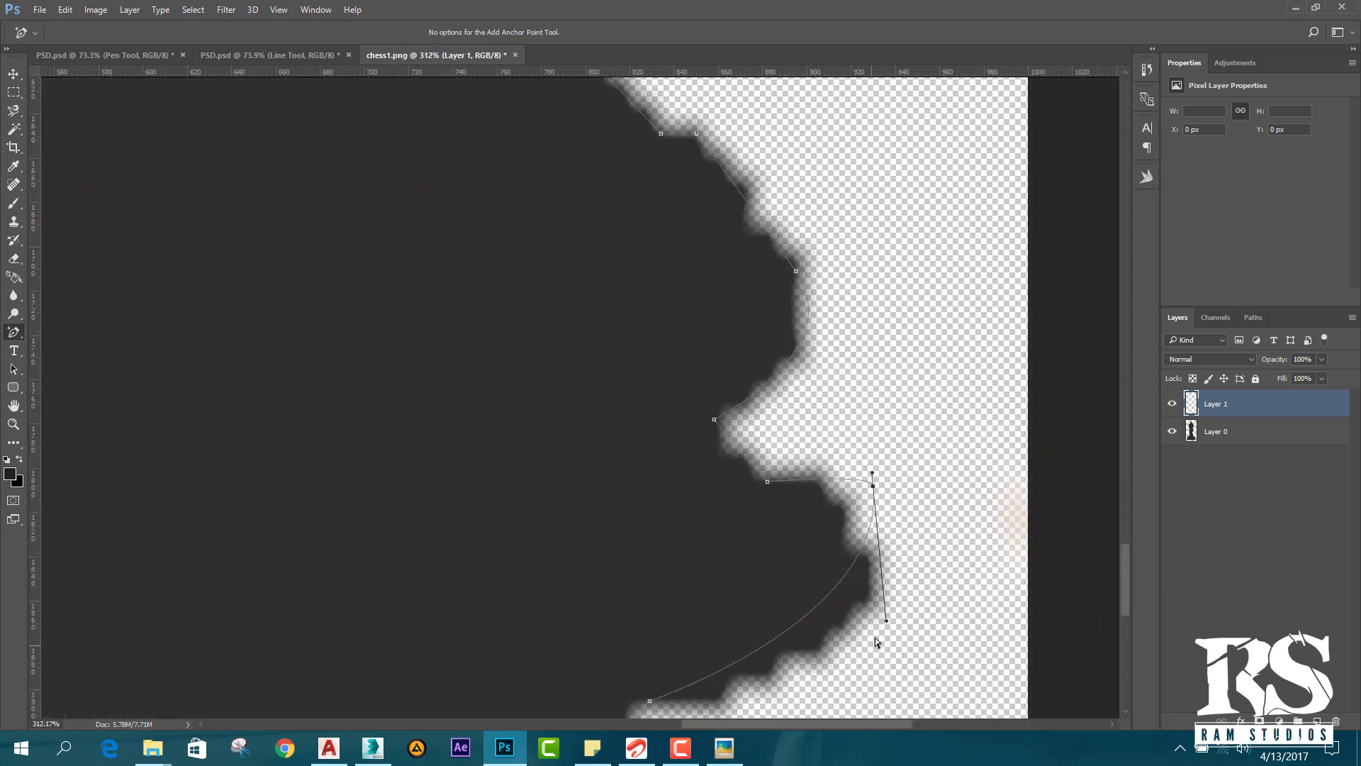
left_click_drag(886, 621, 903, 679)
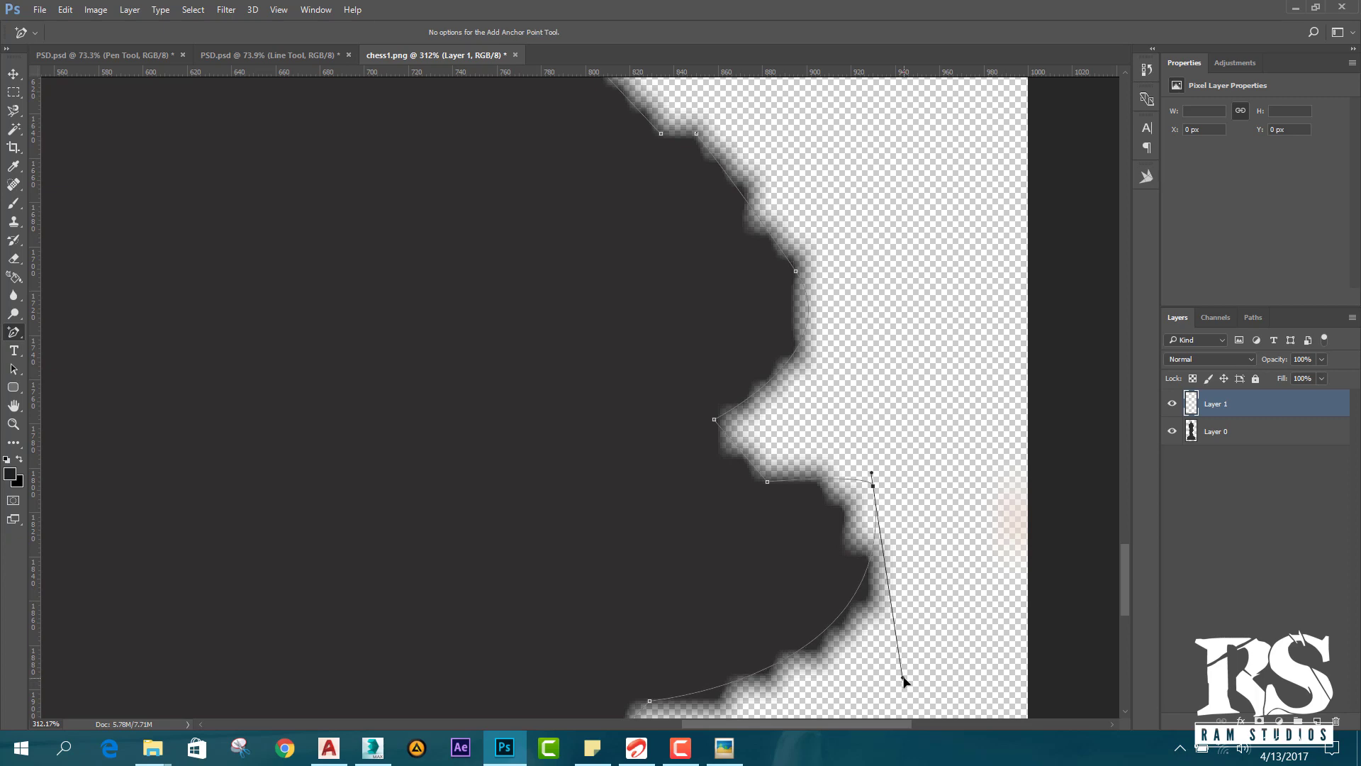
left_click(723, 748)
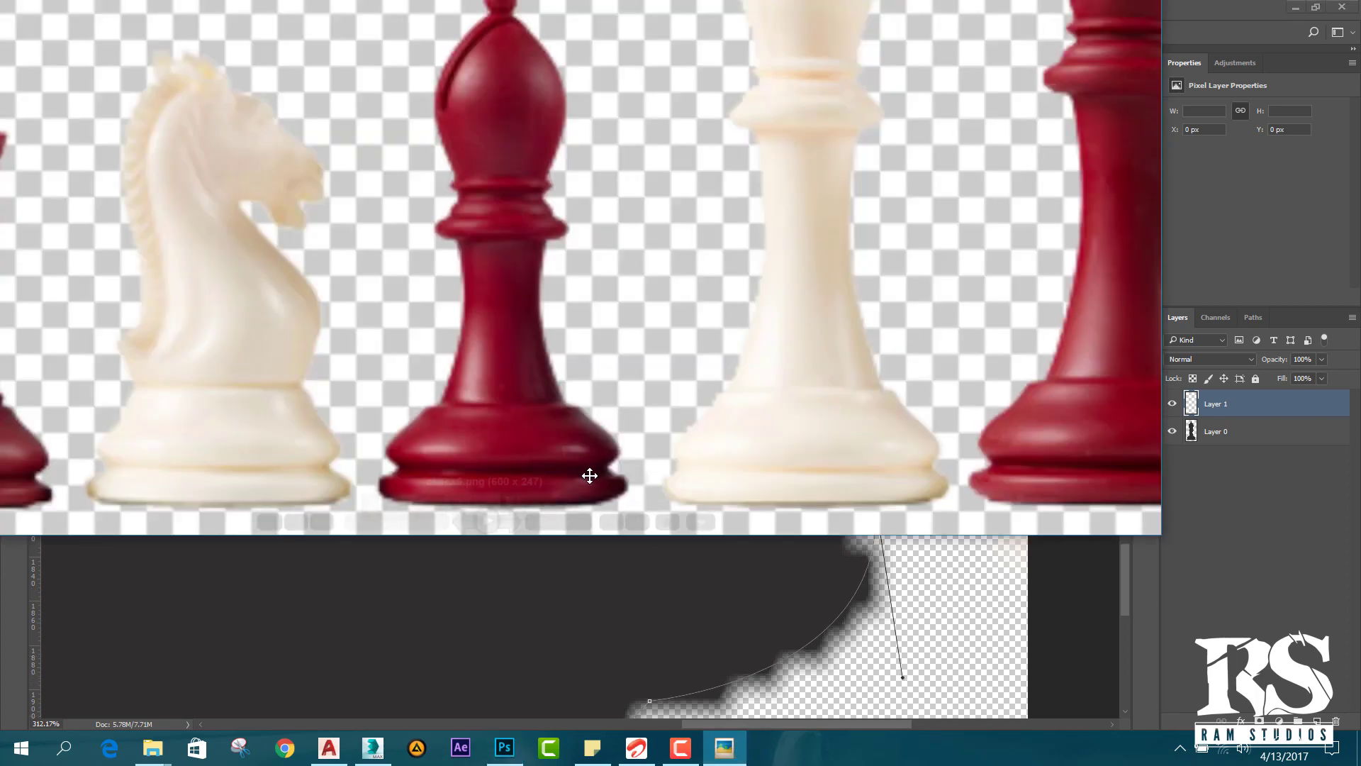
left_click(1137, 630)
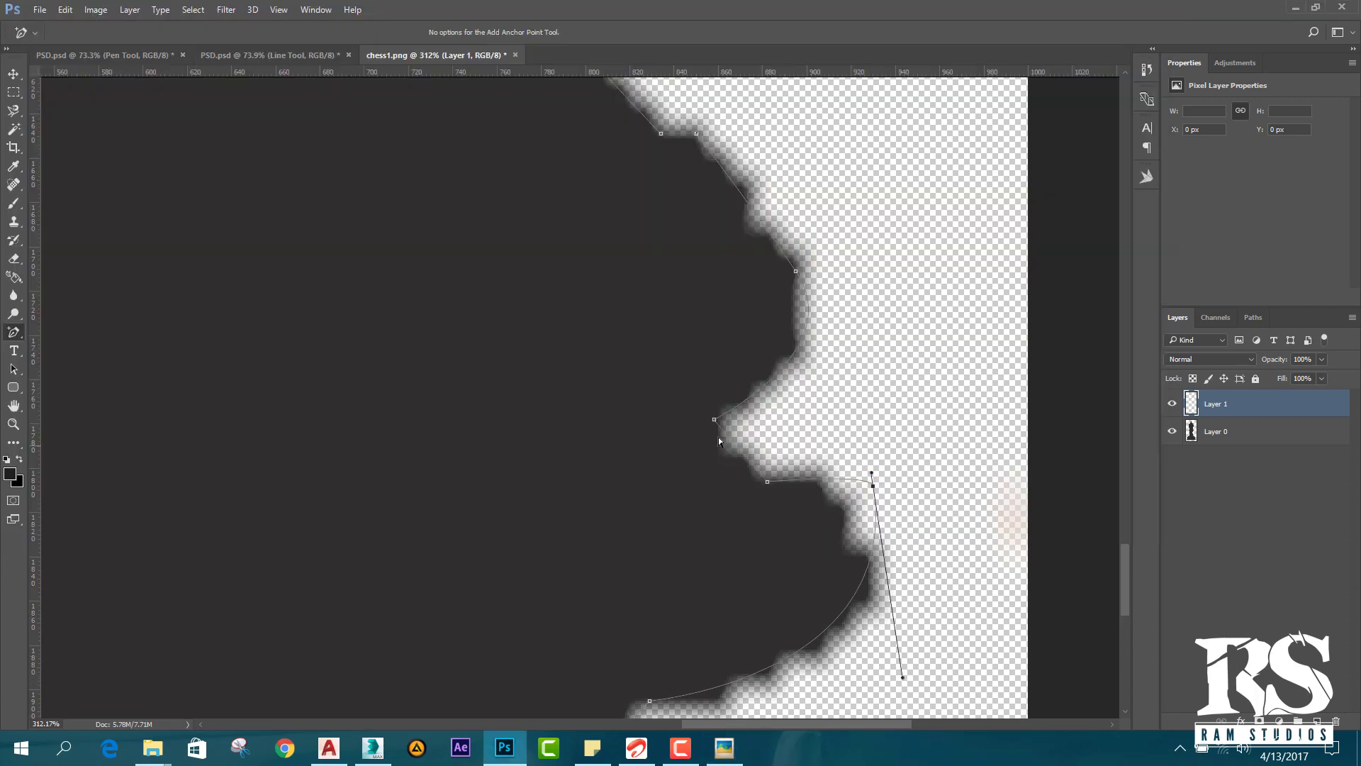
Move the base notch's innermost anchor slightly down and compare the notch with the red bishop in the reference picture.
left_click_drag(713, 419, 713, 440)
left_click(724, 748)
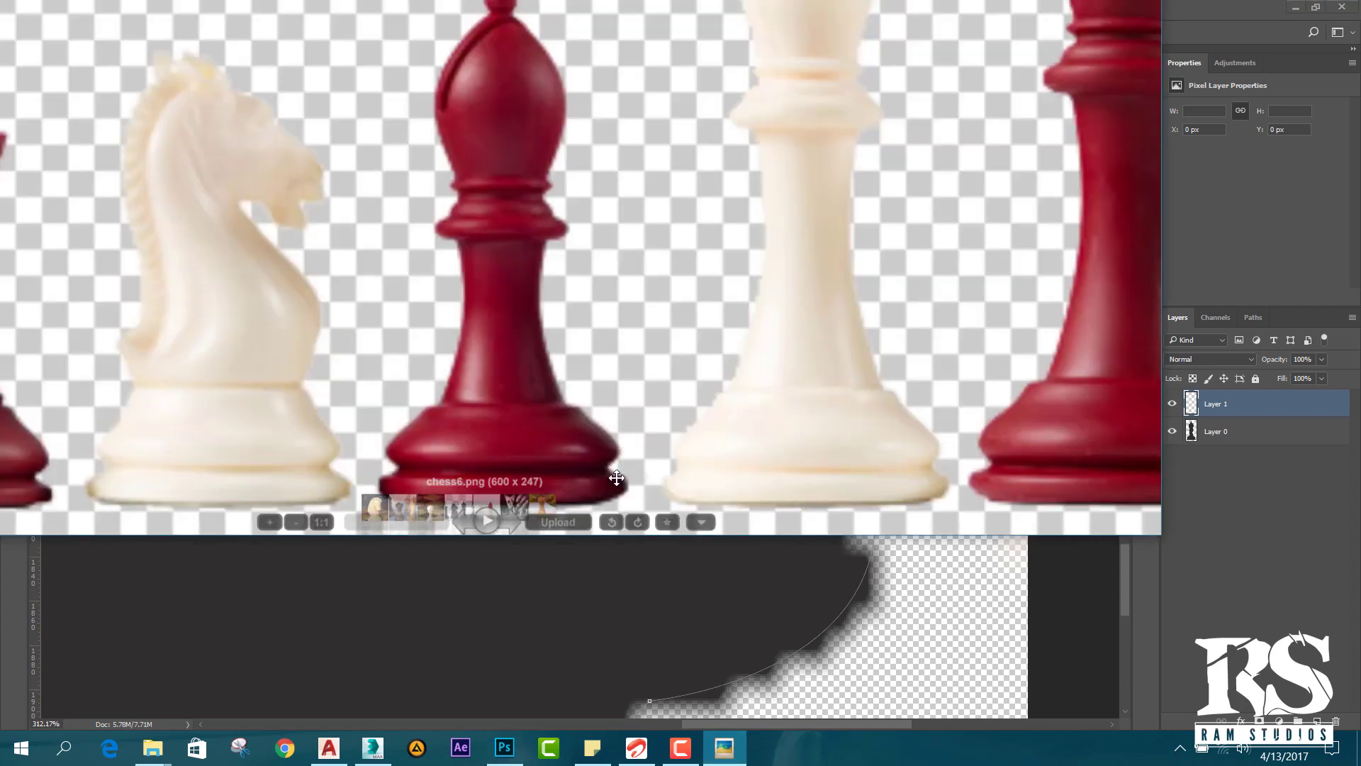
left_click(1056, 595)
Move the outermost anchor of the bulge above the base notch slightly up and compare it with the reference bishop's base.
scroll(789, 521, "down", 3)
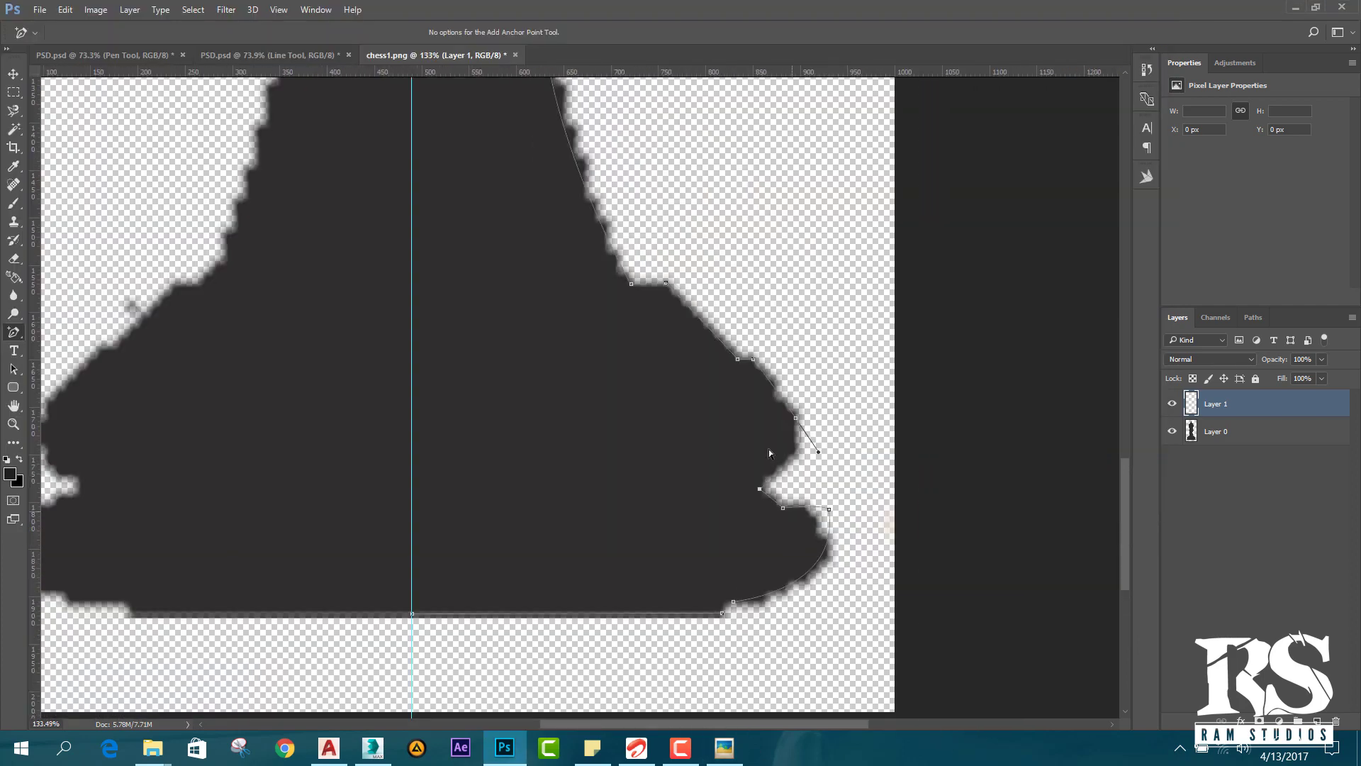
scroll(768, 449, "up", 2)
scroll(772, 421, "up", 1)
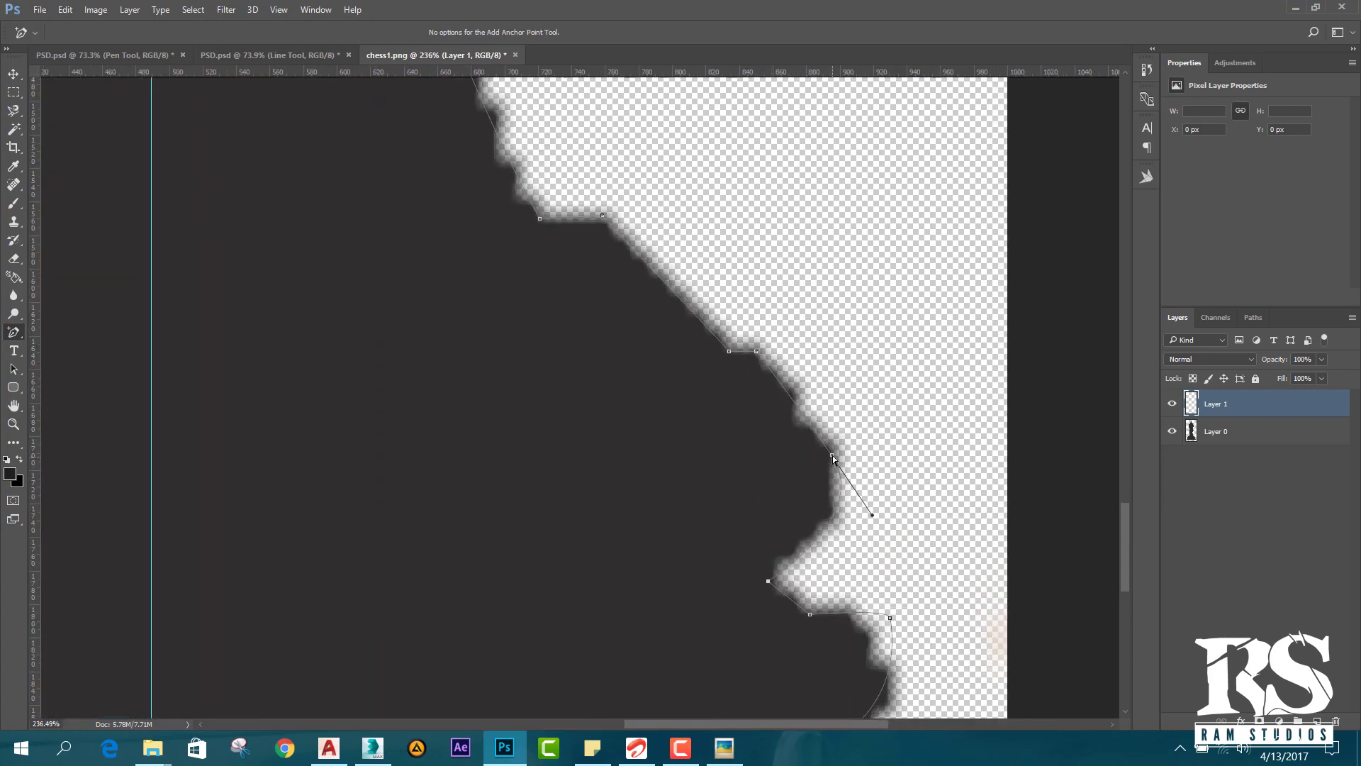
left_click_drag(833, 459, 833, 434)
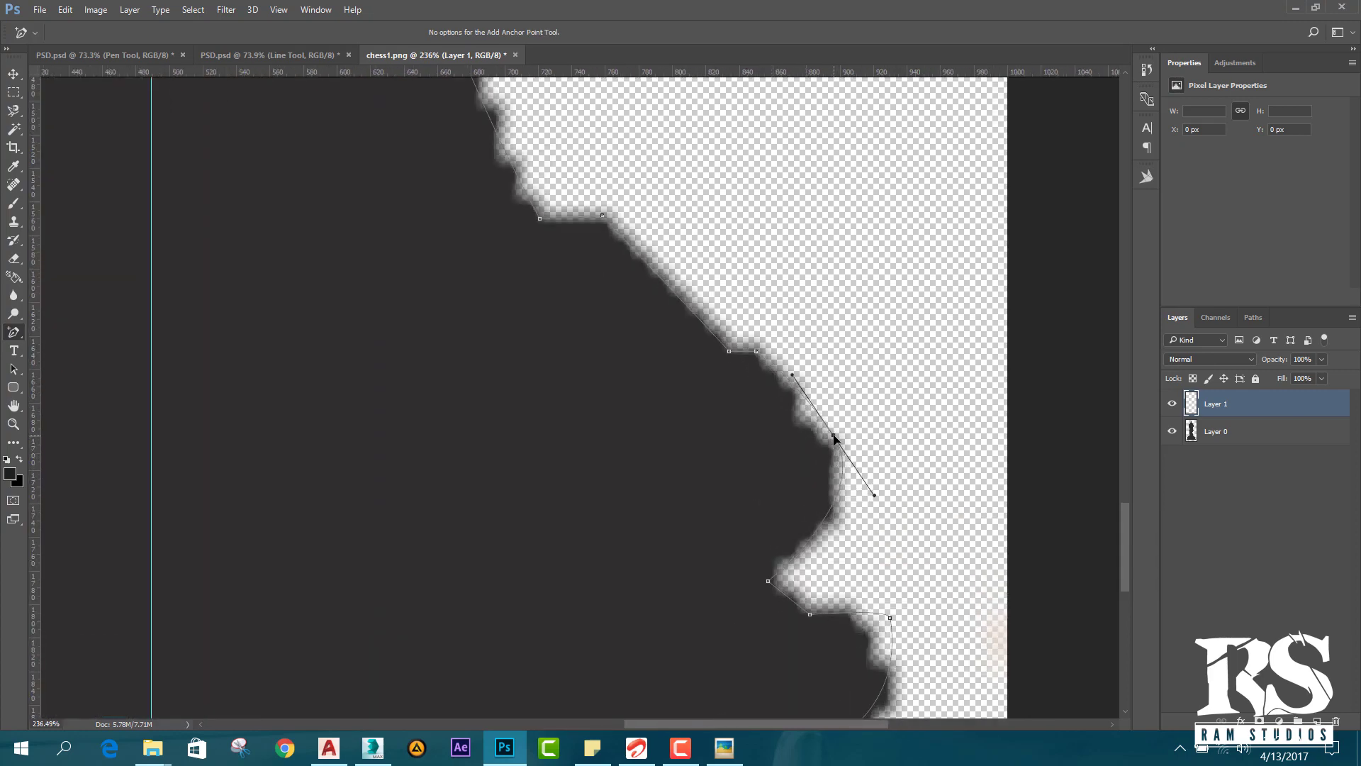
left_click(737, 739)
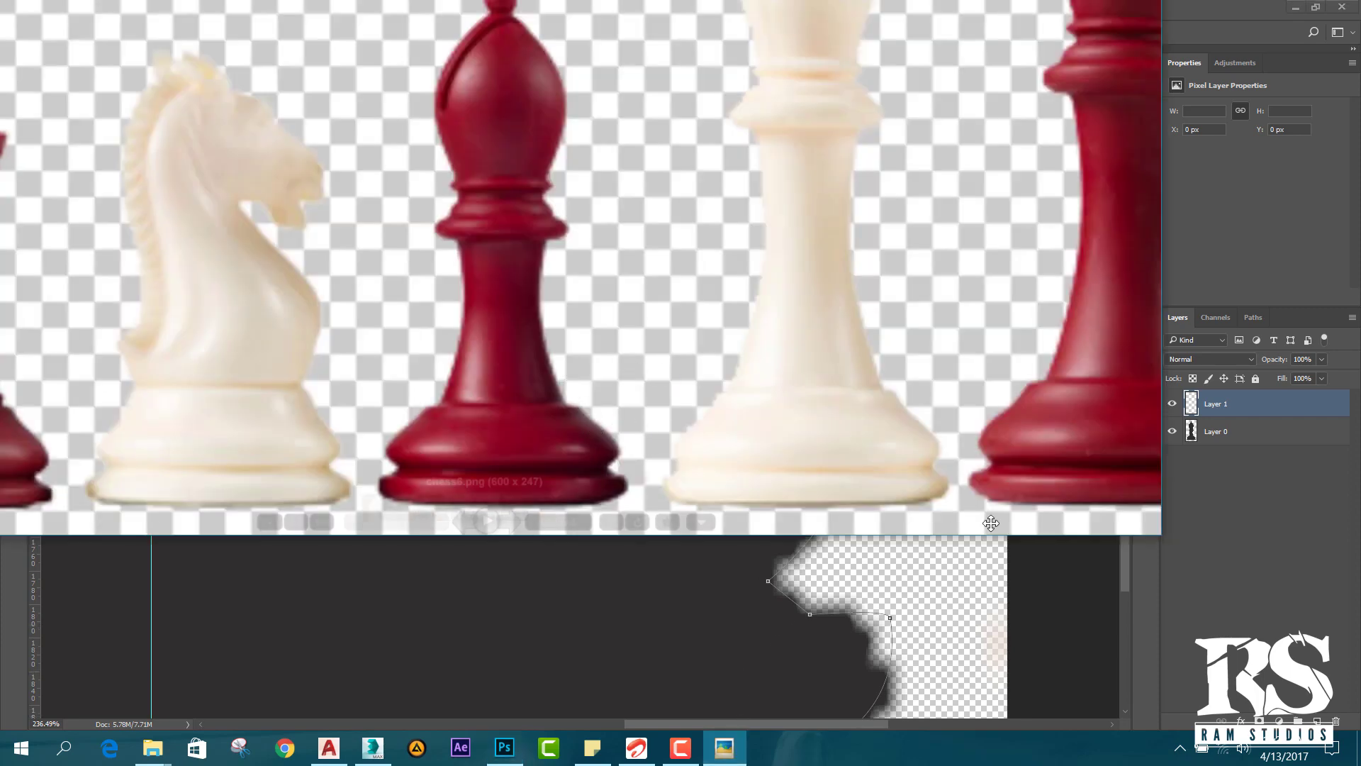
key("alt+Tab")
scroll(819, 443, "up", 2)
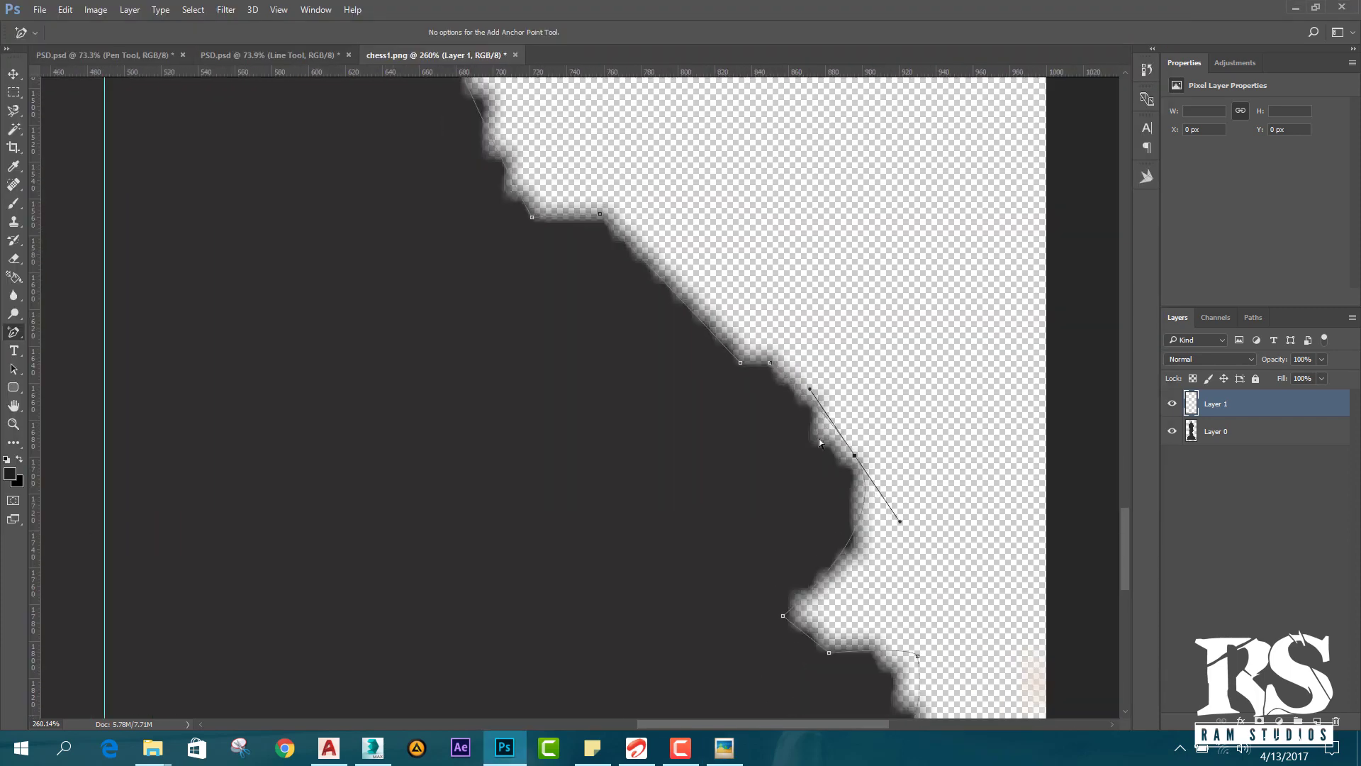
scroll(819, 443, "down", 2)
left_click(724, 748)
scroll(461, 468, "up", 5)
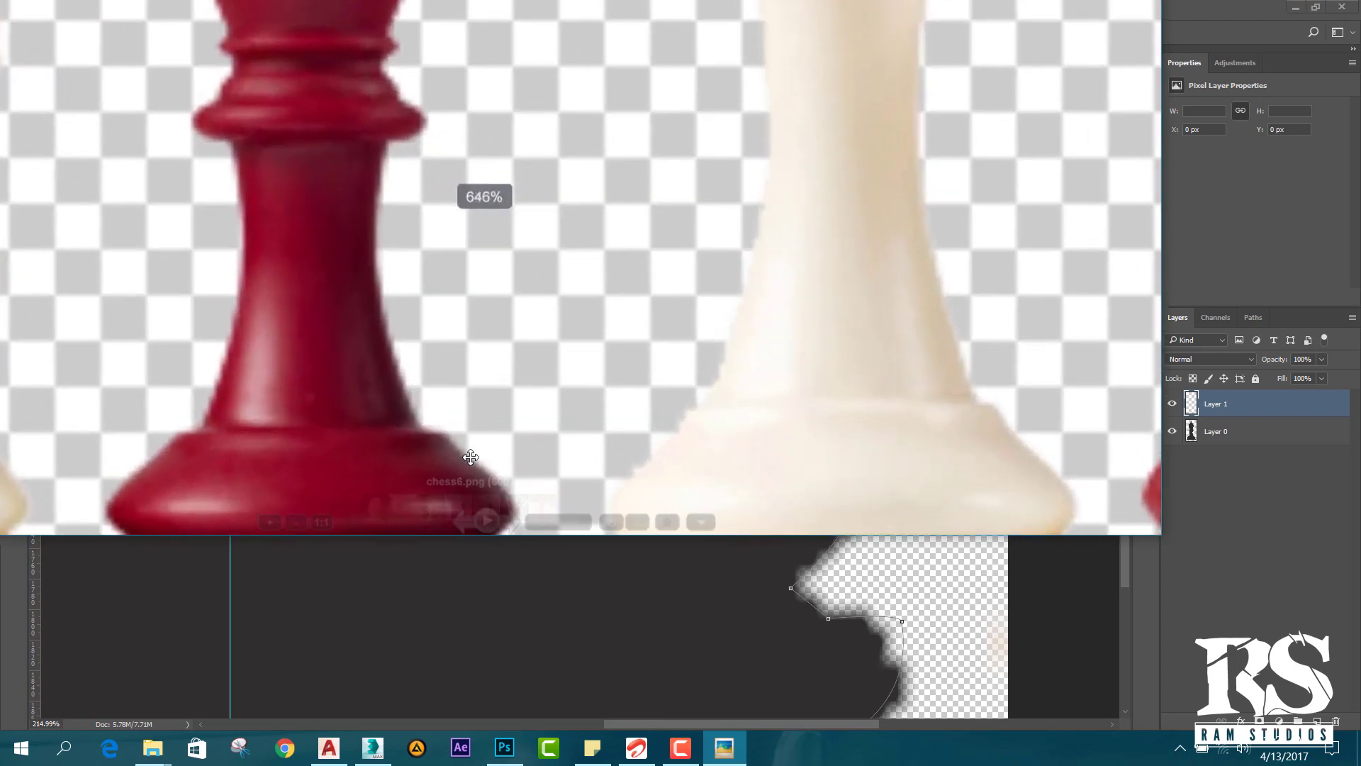
left_click(1033, 590)
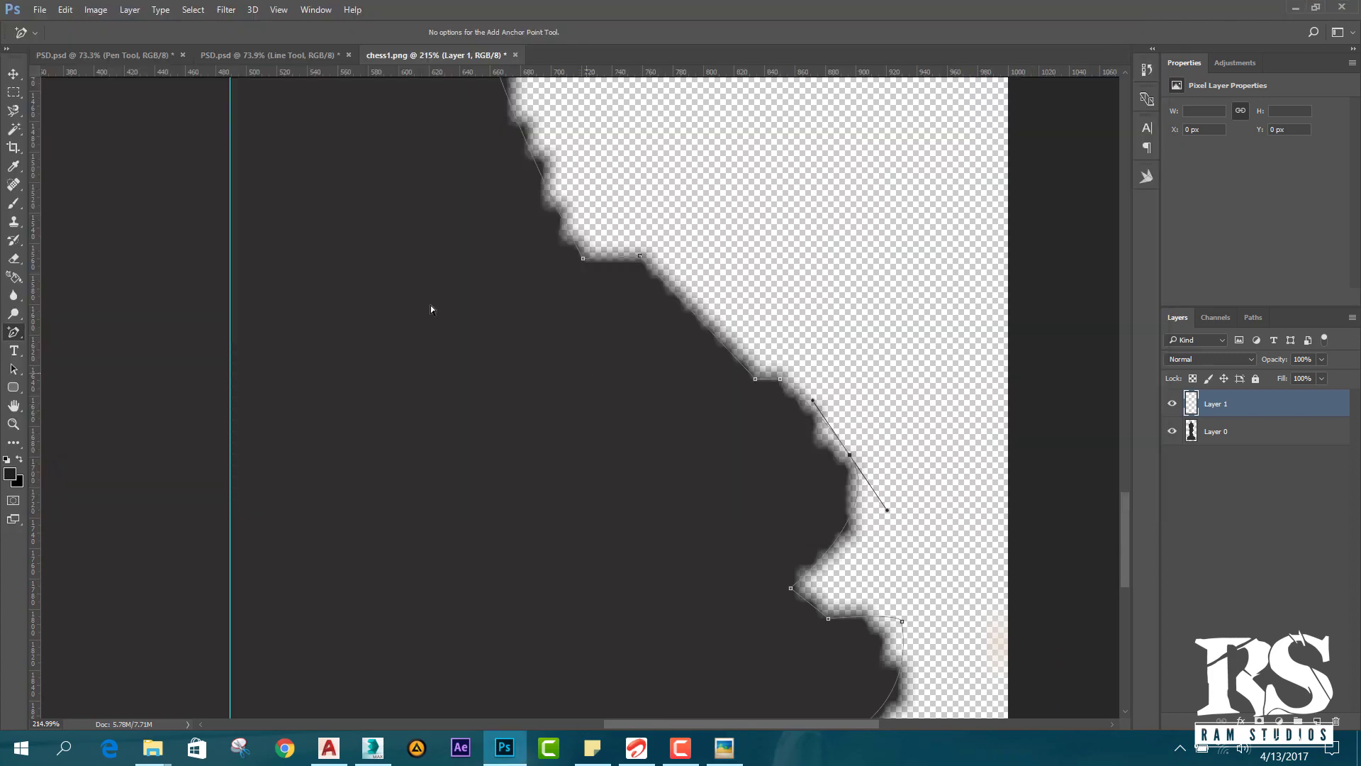
Add an anchor on the bulge's upper curve, shift it and the neighbouring ledge anchor slightly inward, and compare with the reference pieces.
scroll(804, 401, "up", 4)
left_click(789, 394)
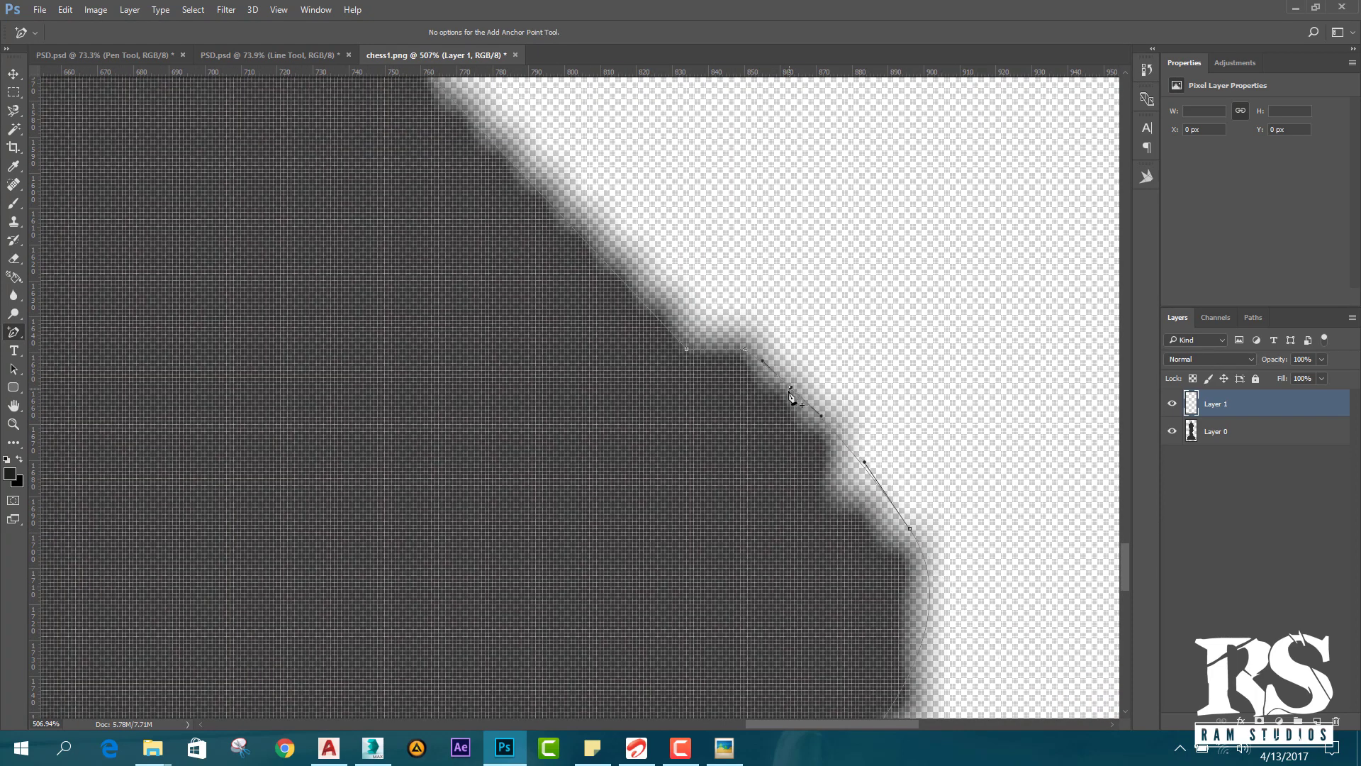
scroll(788, 394, "down", 1)
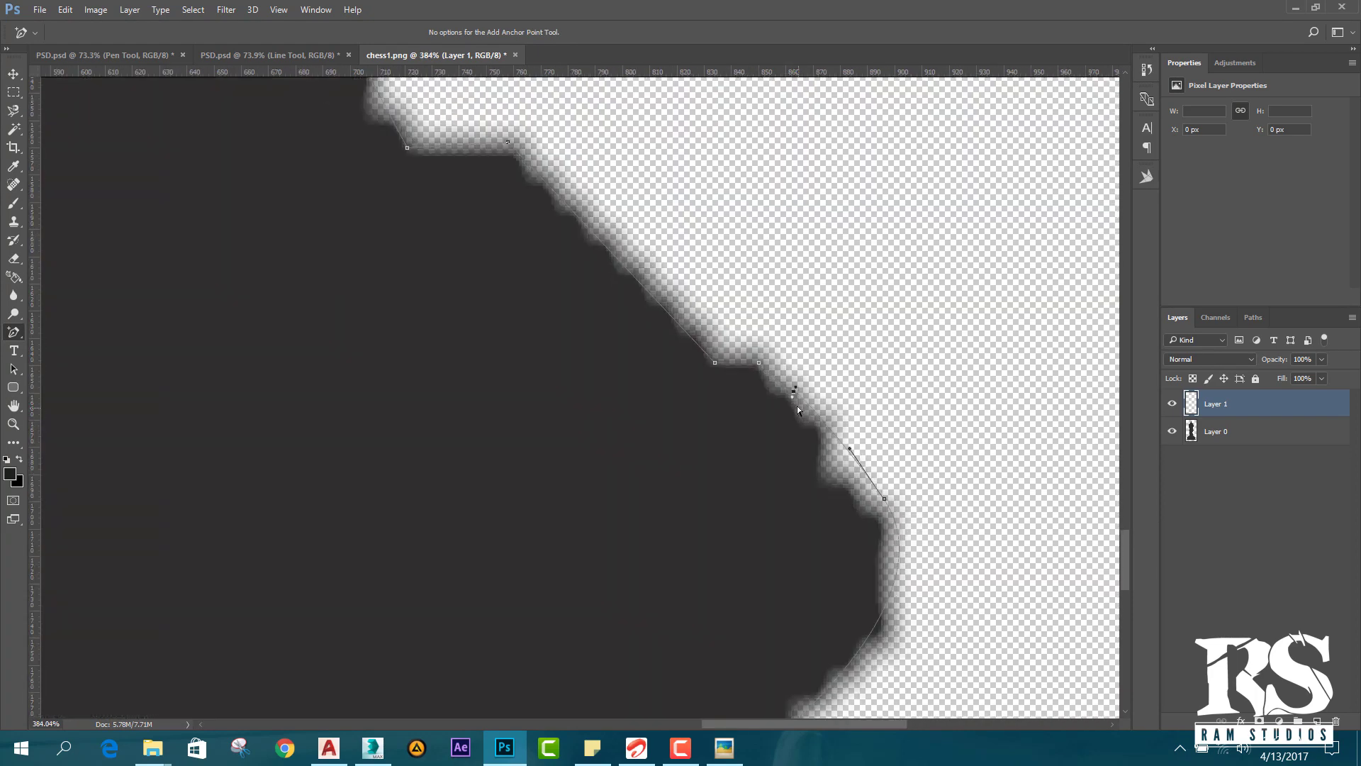
mouse_move(791, 393)
left_mouse_down()
mouse_move(794, 421)
mouse_move(790, 403)
left_mouse_up()
left_click_drag(788, 404, 831, 442)
left_click_drag(759, 363, 754, 363)
left_click(726, 748)
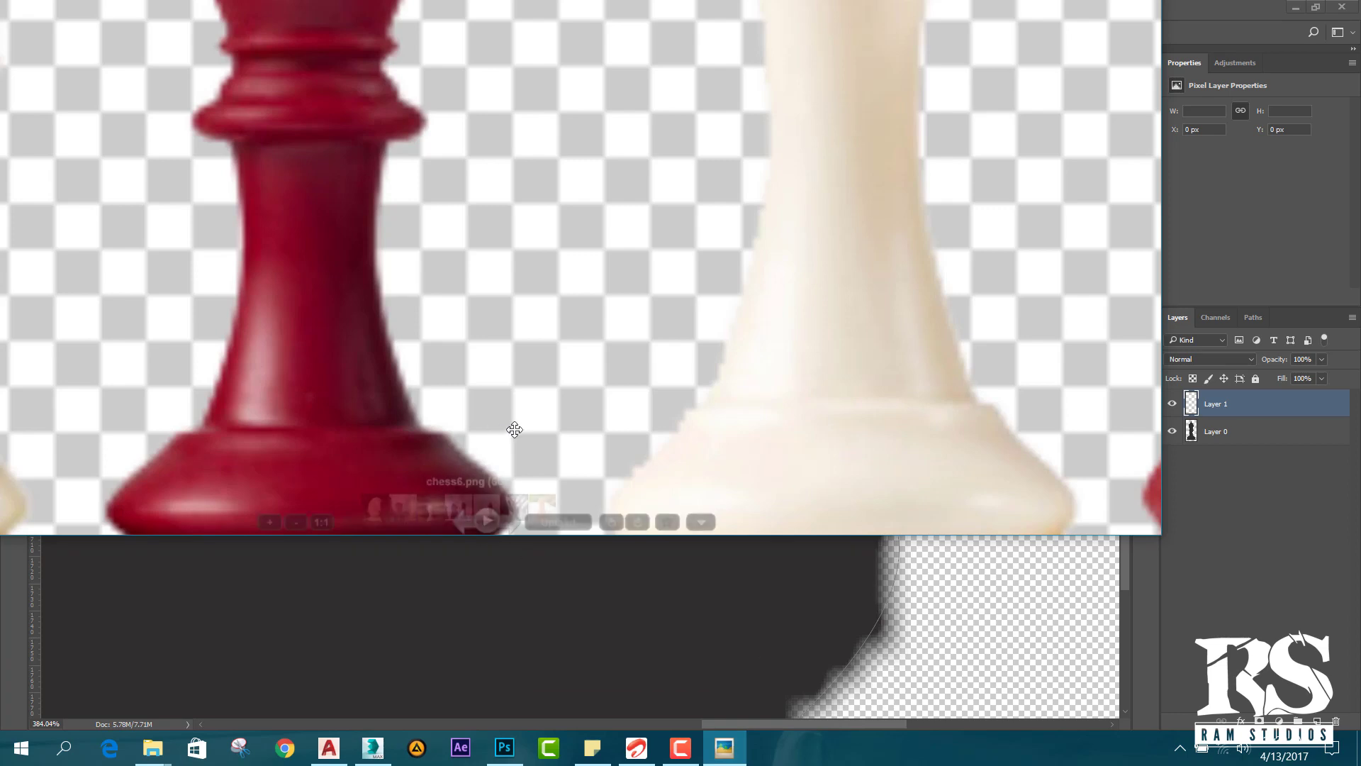
scroll(411, 424, "down", 4)
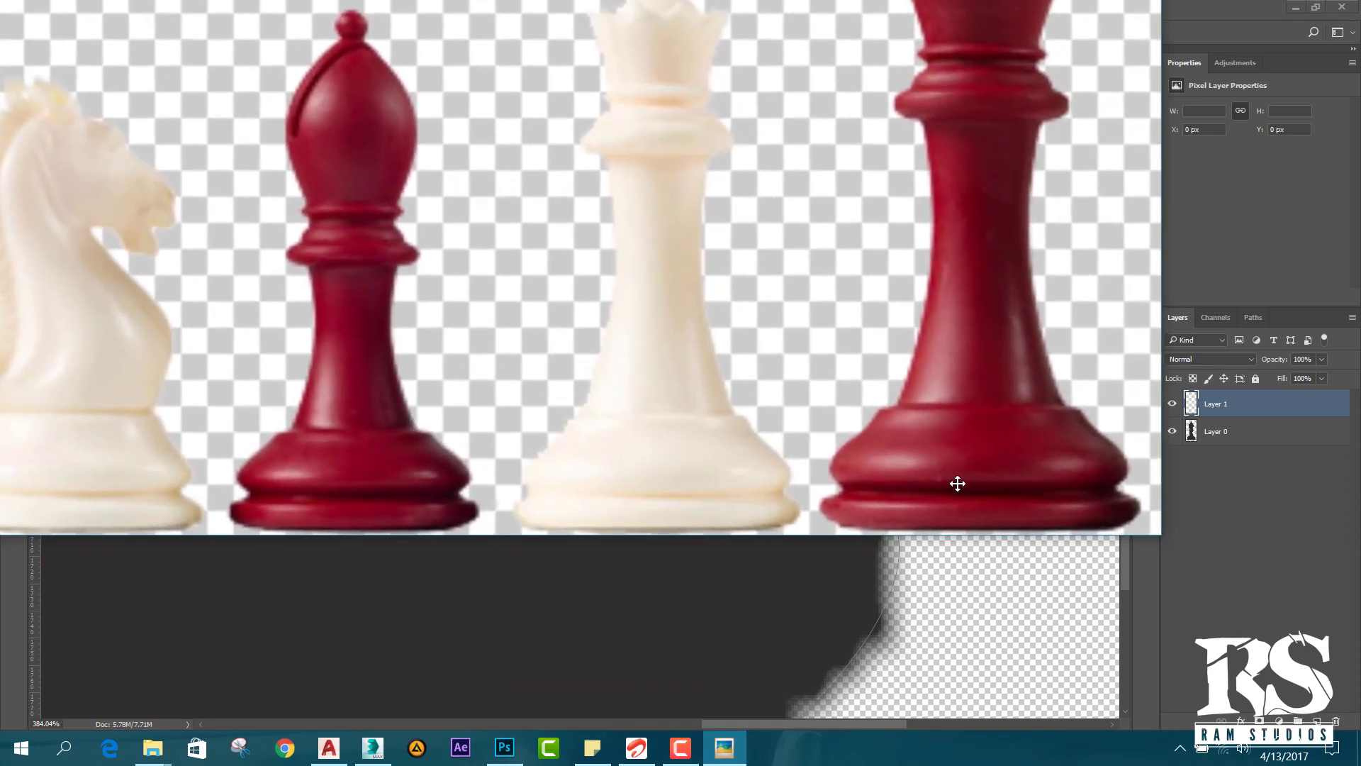
left_click(977, 578)
Move the anchor where the collar's underside meets the stem slightly up and inward, and compare it with the reference bishop's collar.
scroll(659, 444, "down", 5)
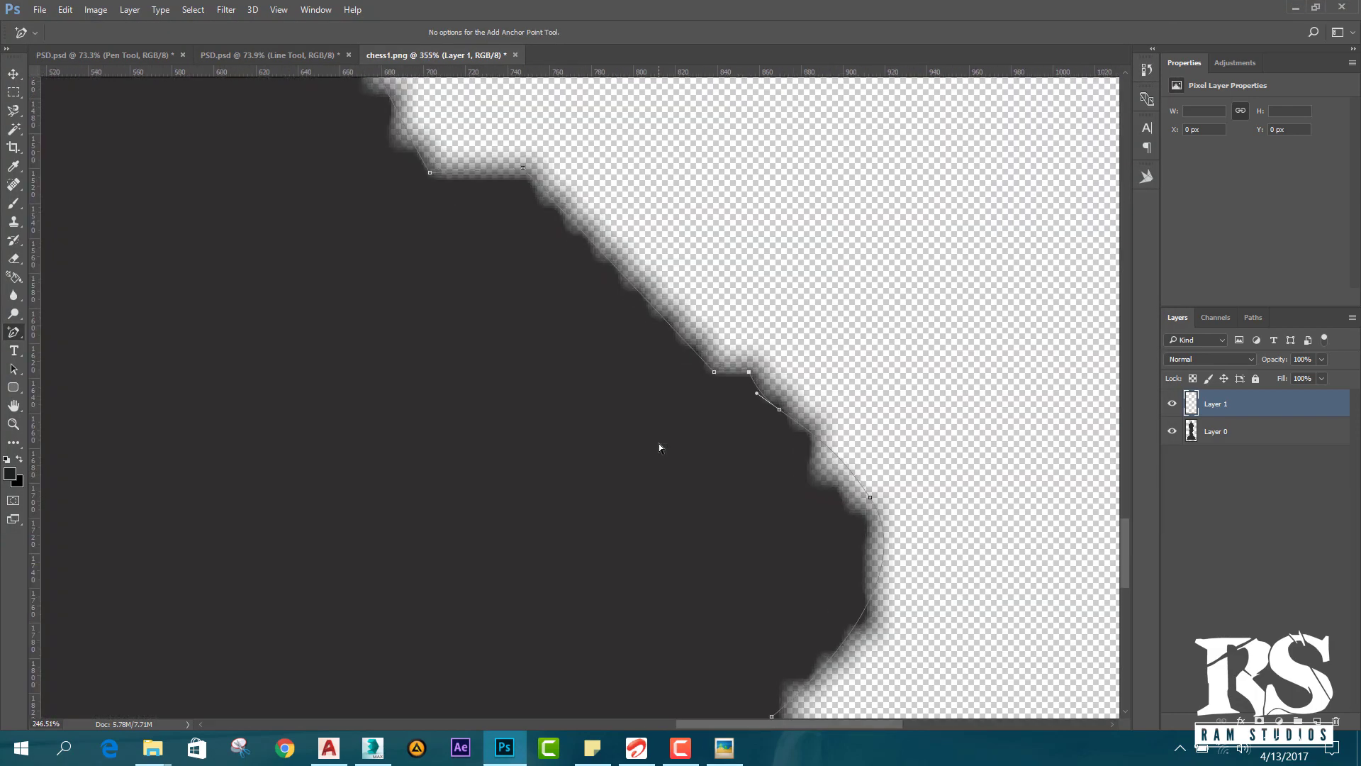
scroll(658, 444, "down", 3)
scroll(652, 401, "up", 8)
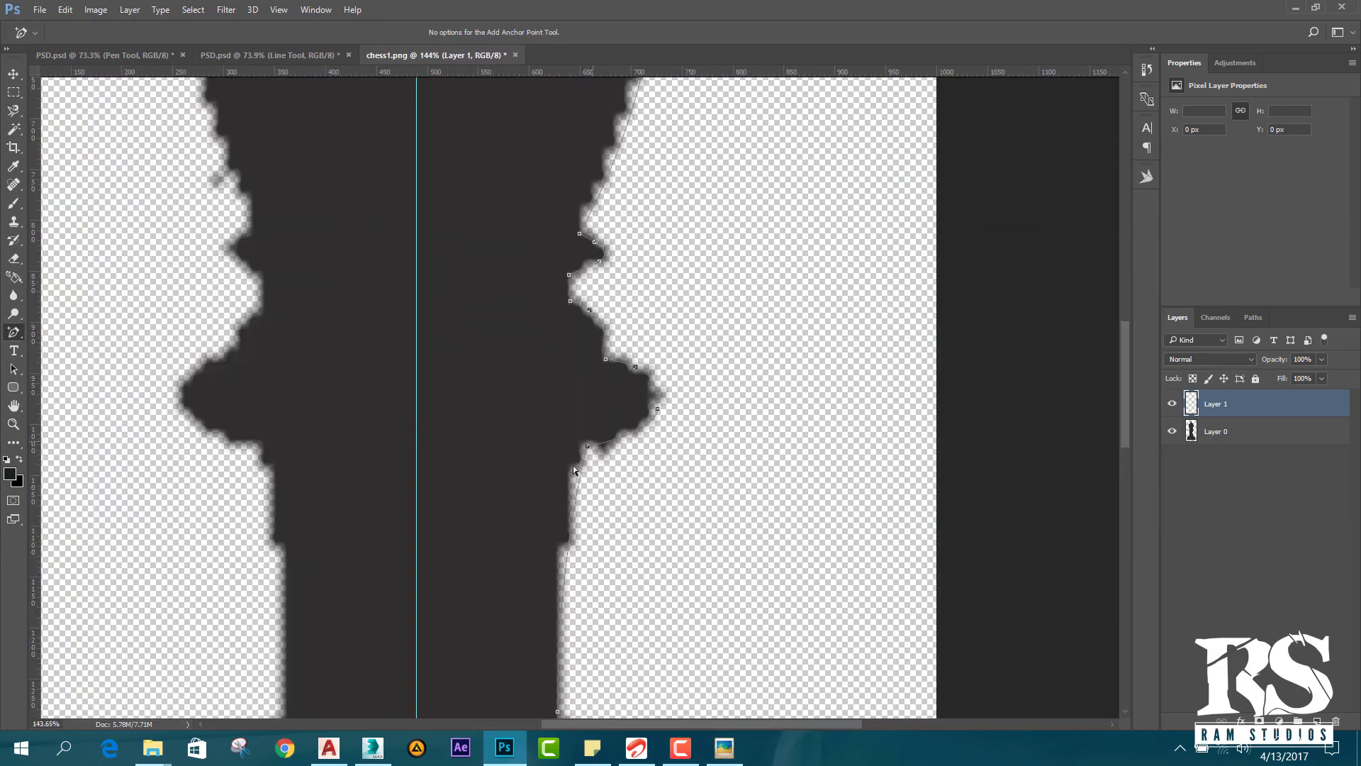
scroll(599, 440, "up", 3)
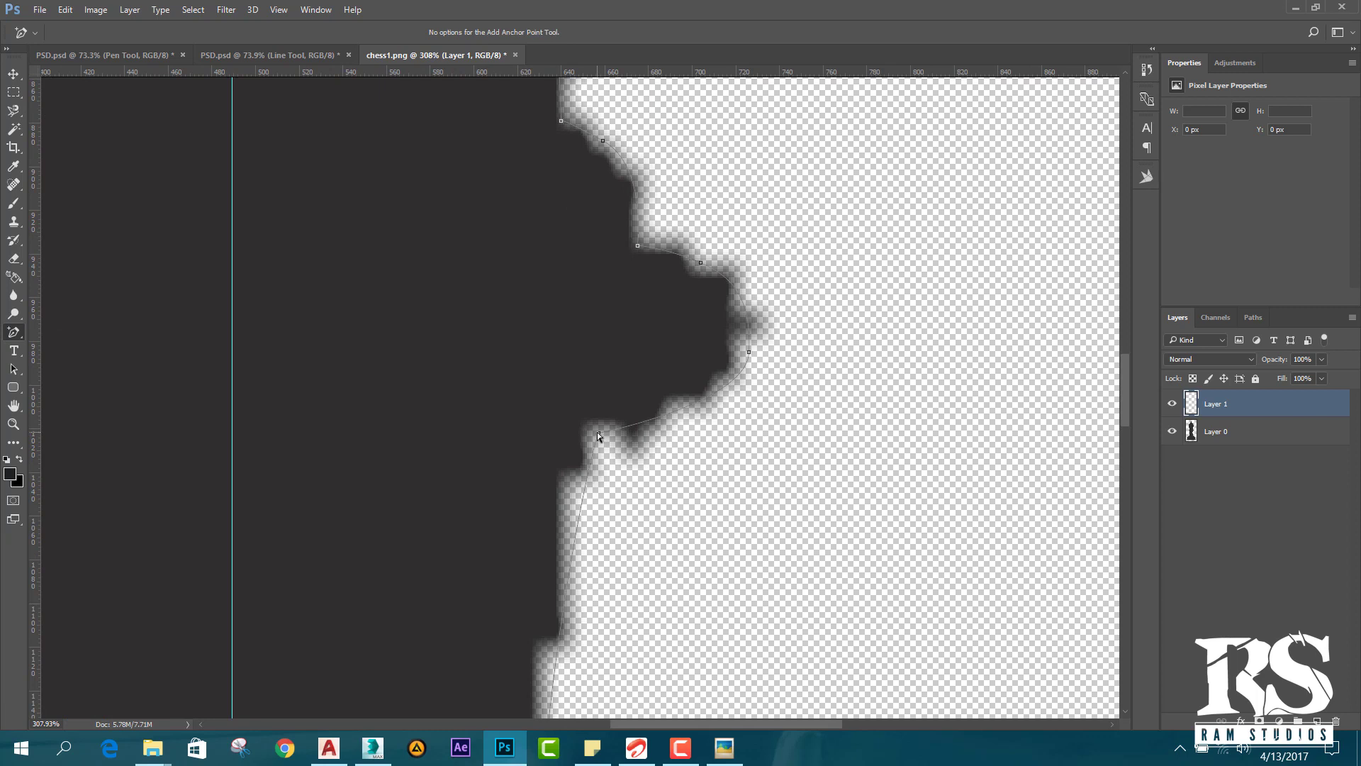
left_click_drag(595, 430, 592, 424)
left_click(724, 748)
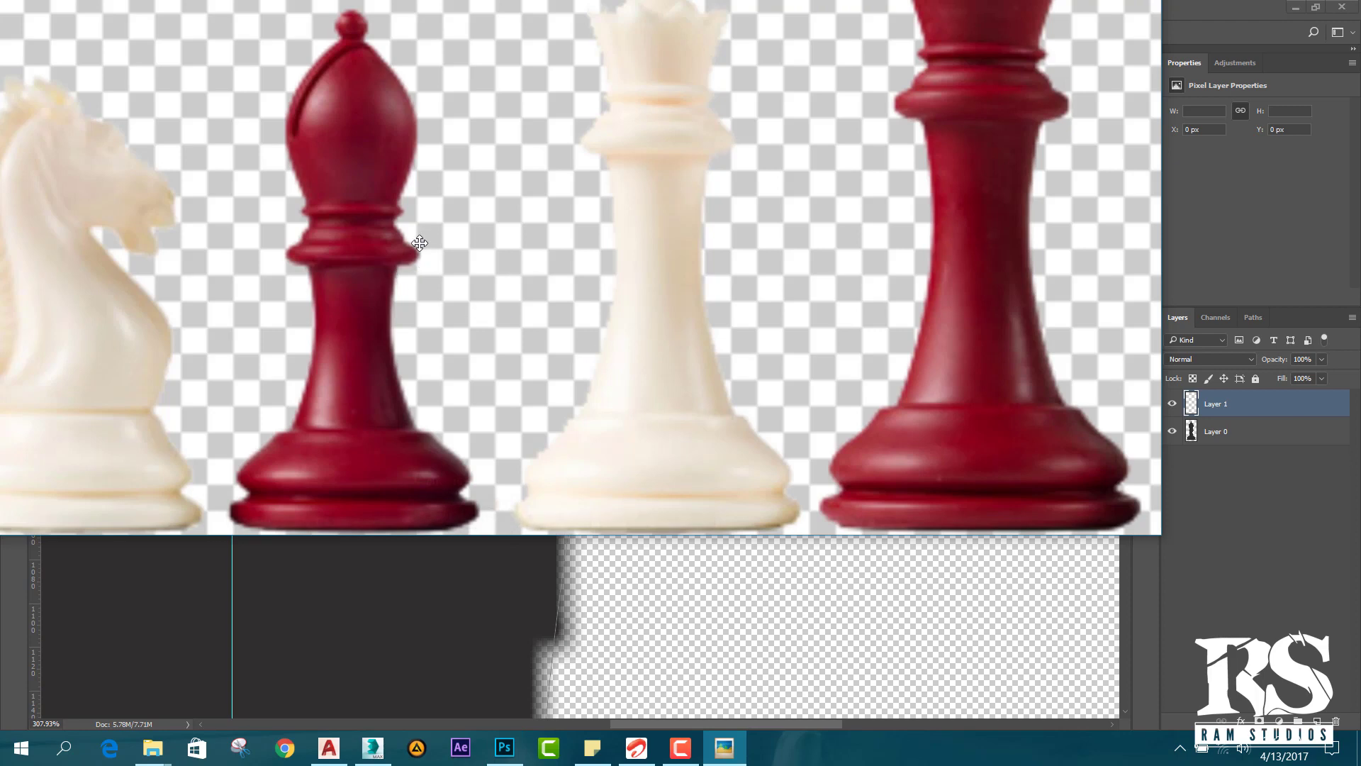
key("alt+Tab")
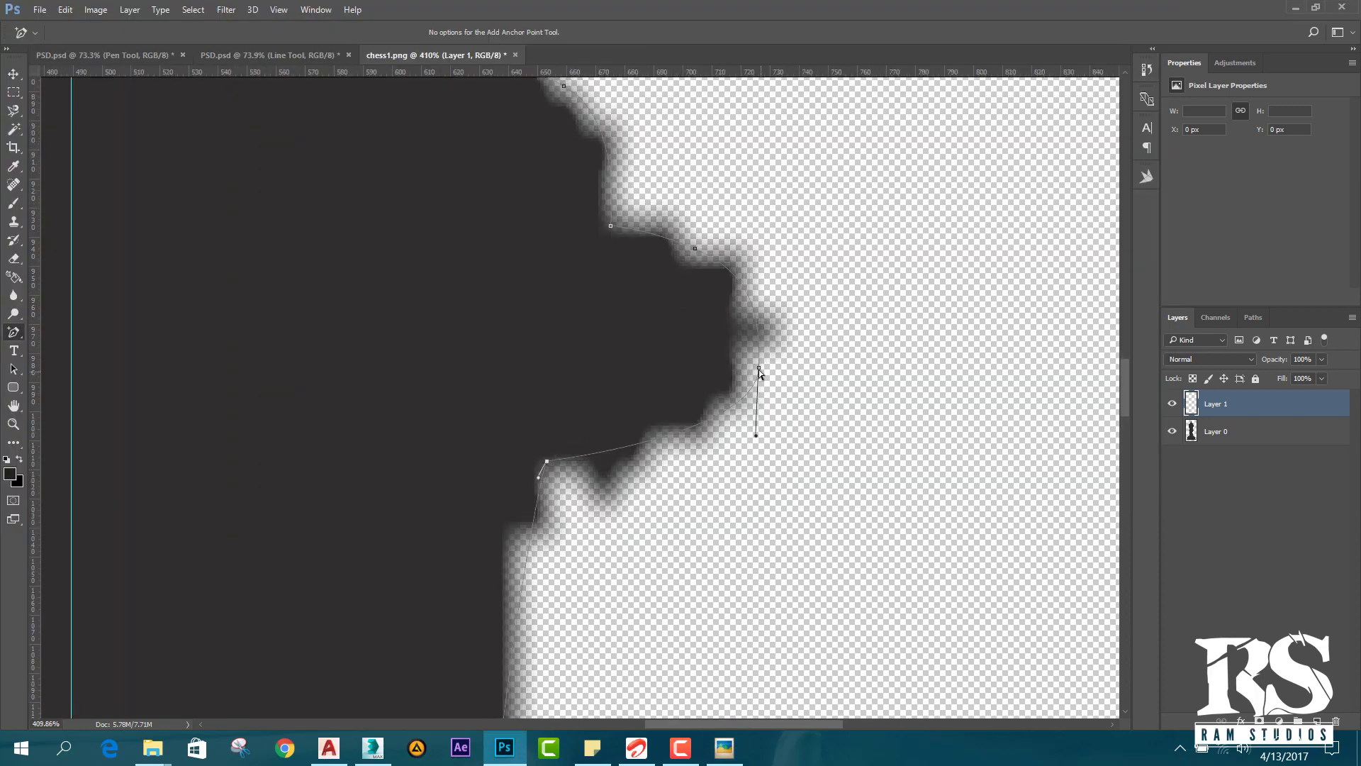
Nudge the collar's outermost anchor slightly up and check its shape against the reference picture.
mouse_move(758, 369)
left_mouse_down()
mouse_move(759, 343)
mouse_move(757, 365)
left_mouse_up()
key("alt+Tab")
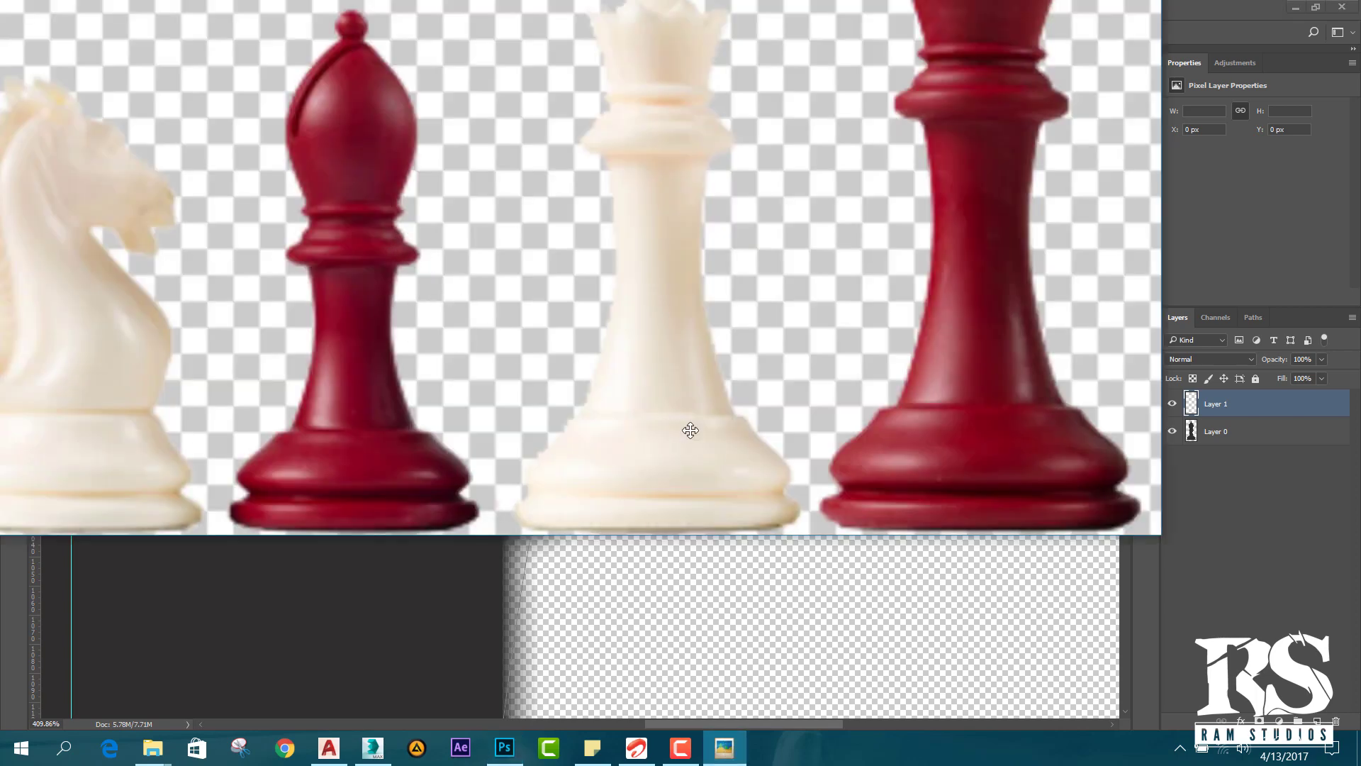
key("alt+Tab")
Pull the lower outer anchor of the small ring above the collar slightly inward, using the red reference bishop as a guide.
scroll(622, 356, "down", 3)
scroll(625, 329, "down", 3)
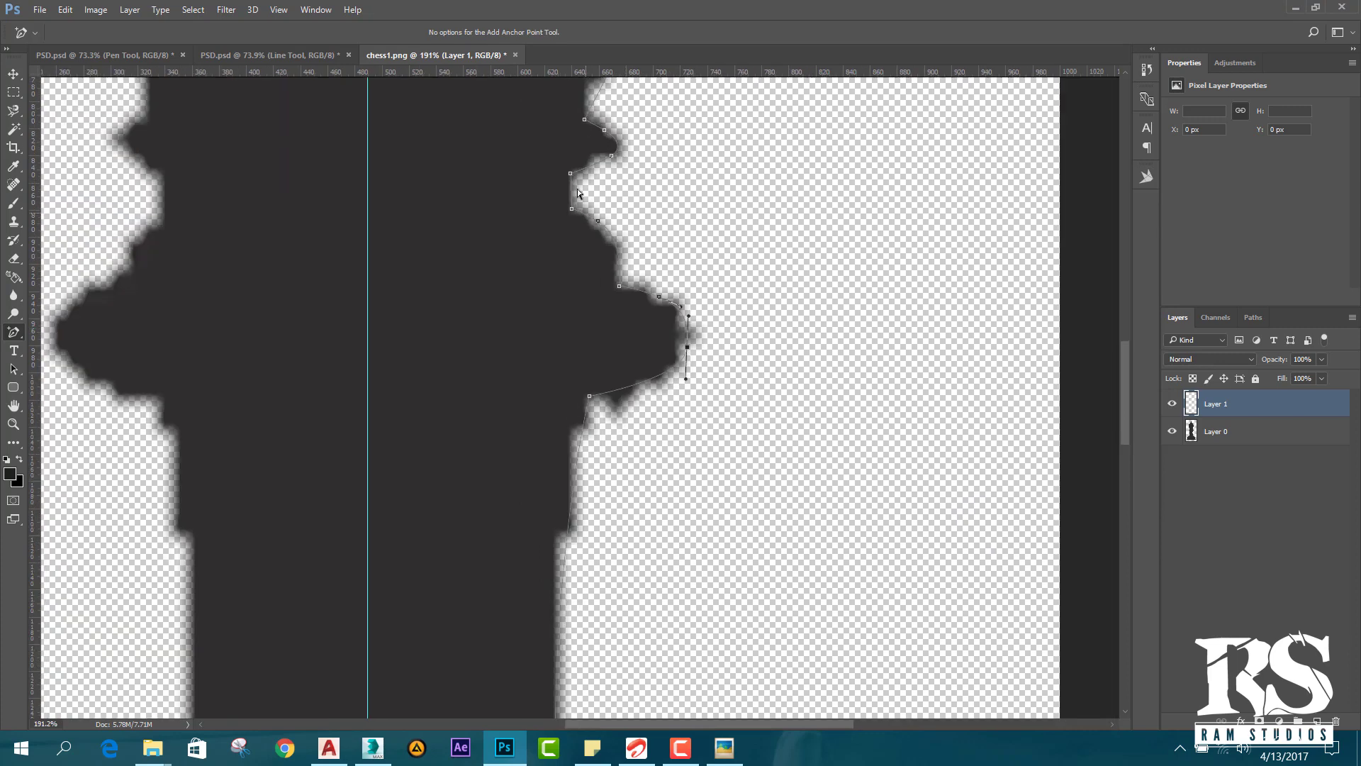
scroll(577, 189, "up", 5)
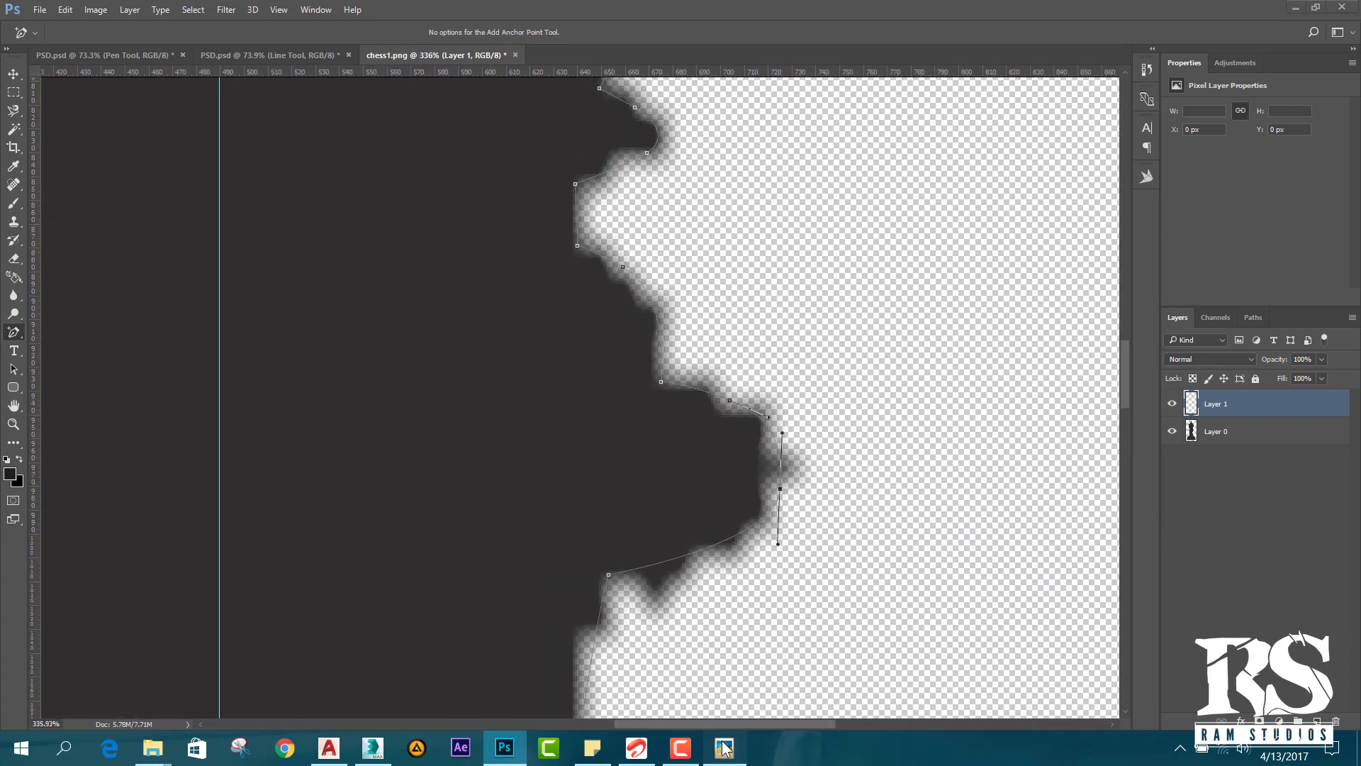
key("alt+Tab")
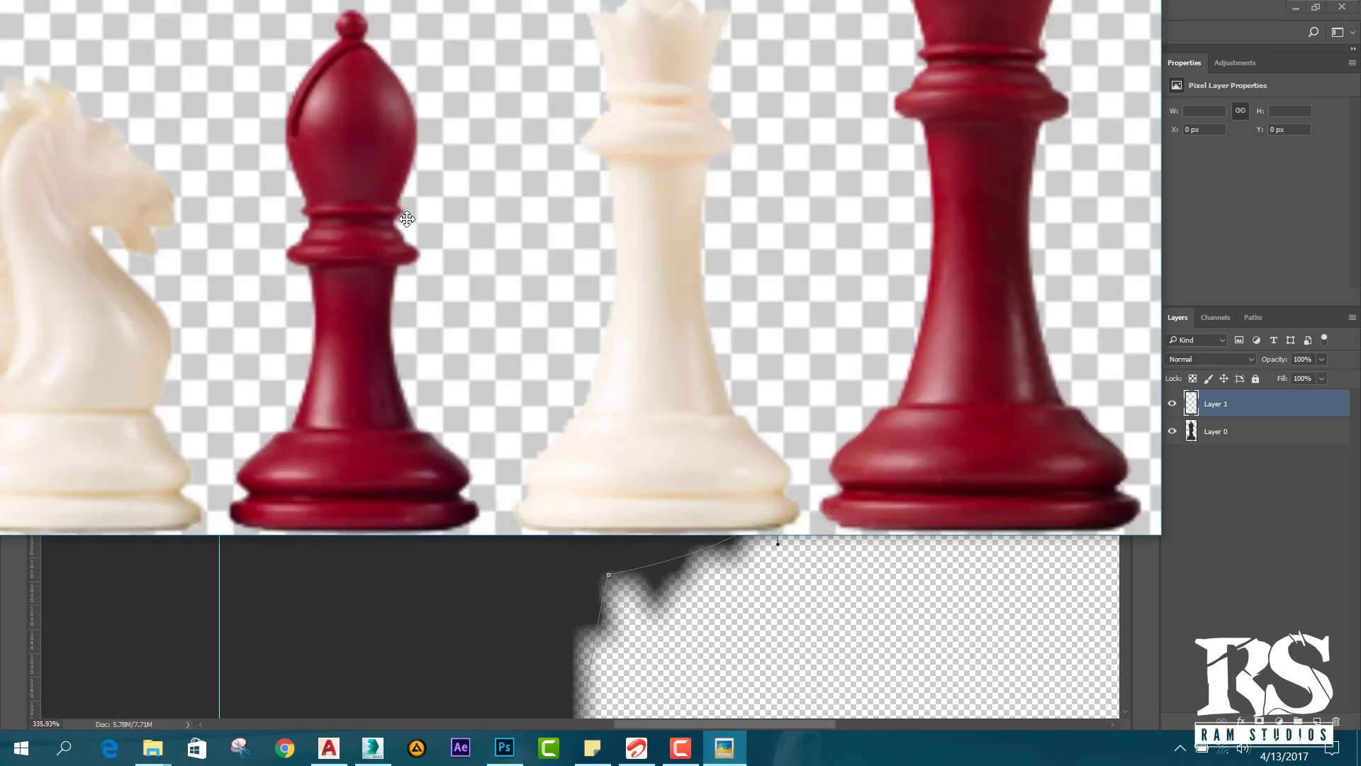
left_click(858, 577)
scroll(713, 497, "down", 2)
scroll(642, 243, "up", 4)
scroll(724, 291, "up", 1)
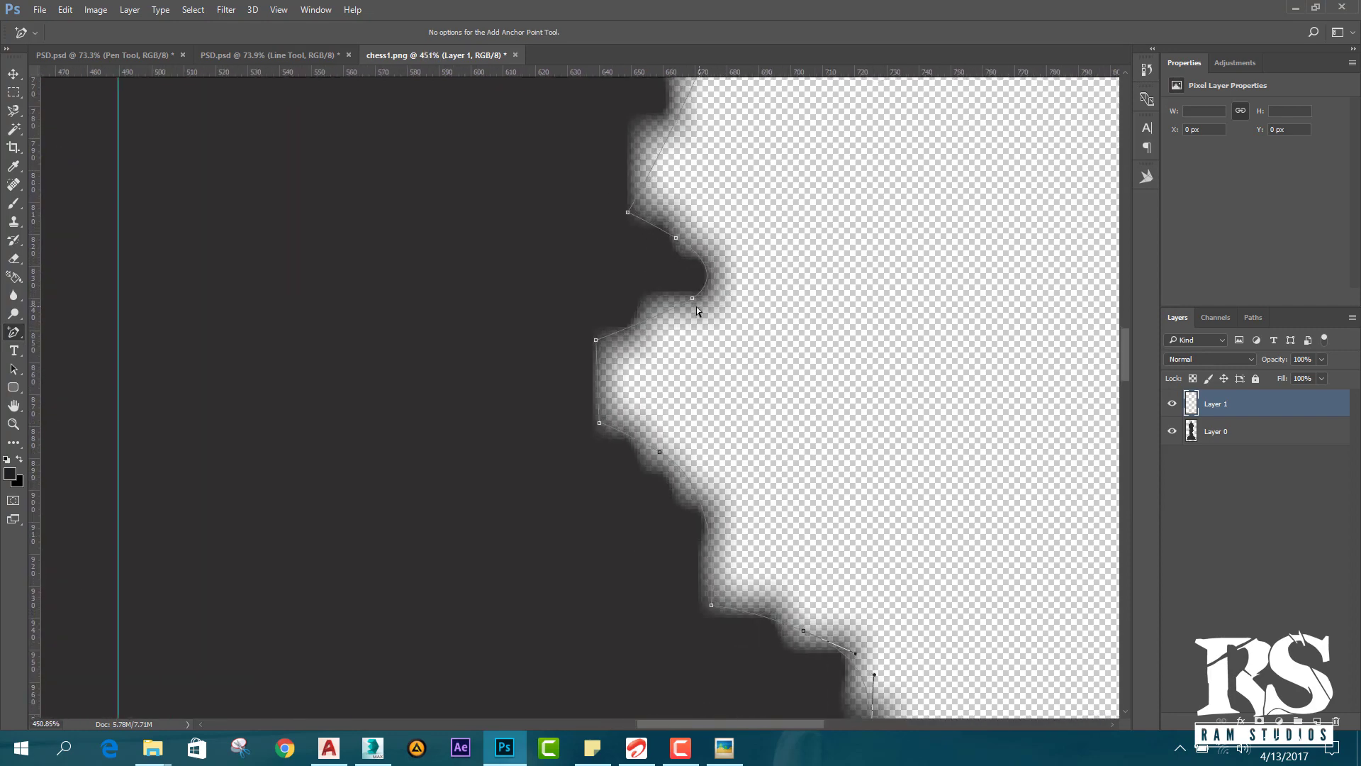
left_click_drag(692, 300, 679, 303)
left_click(727, 746)
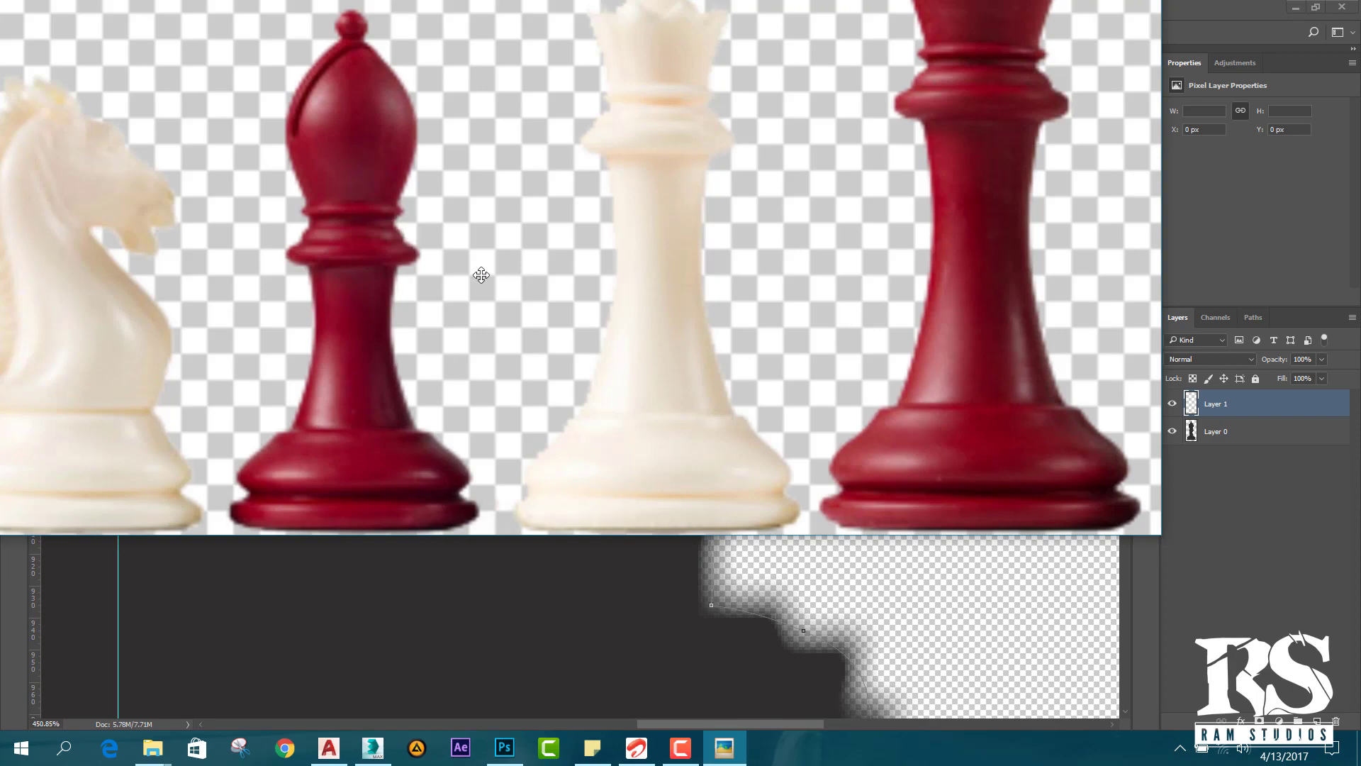
left_click(921, 546)
Add an anchor at the foot of the head's curve, just above the small ring, and move it inward to the silhouette's edge.
scroll(619, 345, "down", 4)
scroll(619, 345, "down", 3)
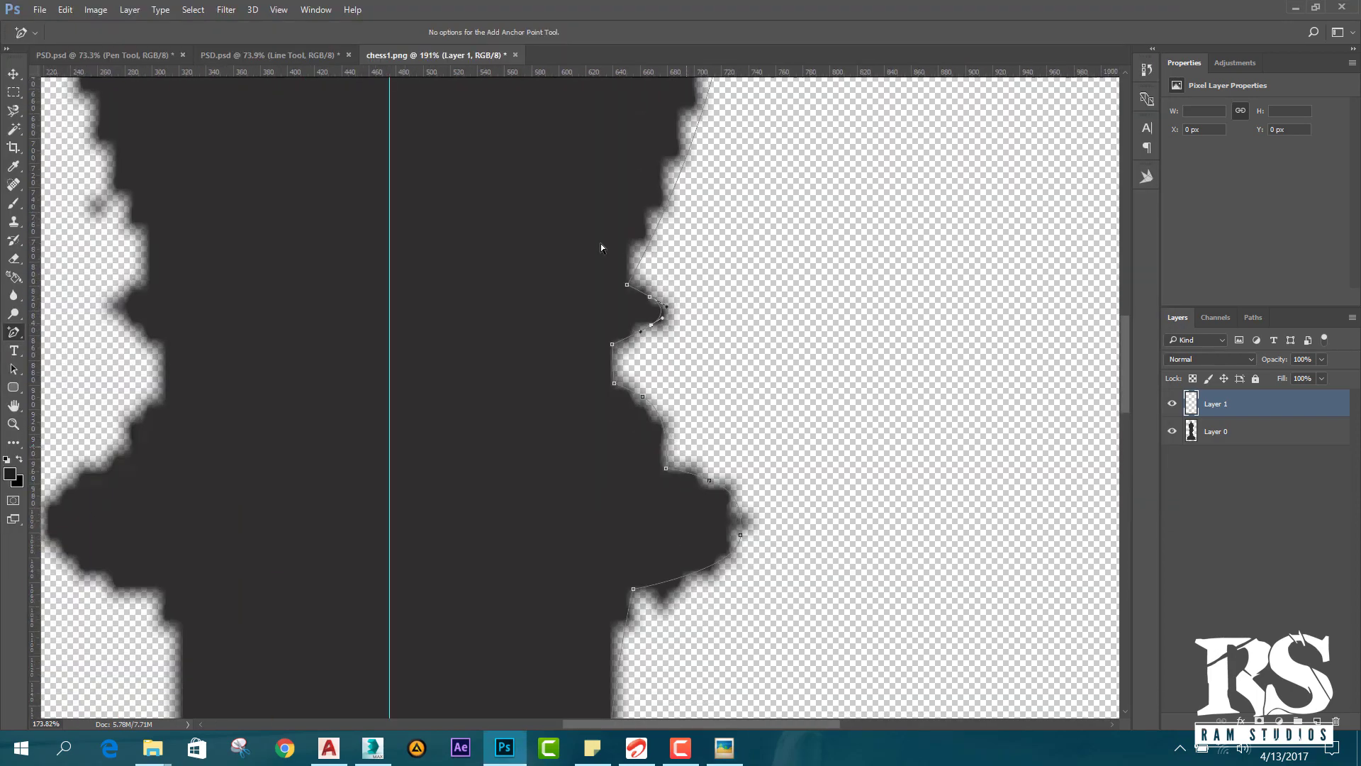
scroll(601, 244, "up", 4)
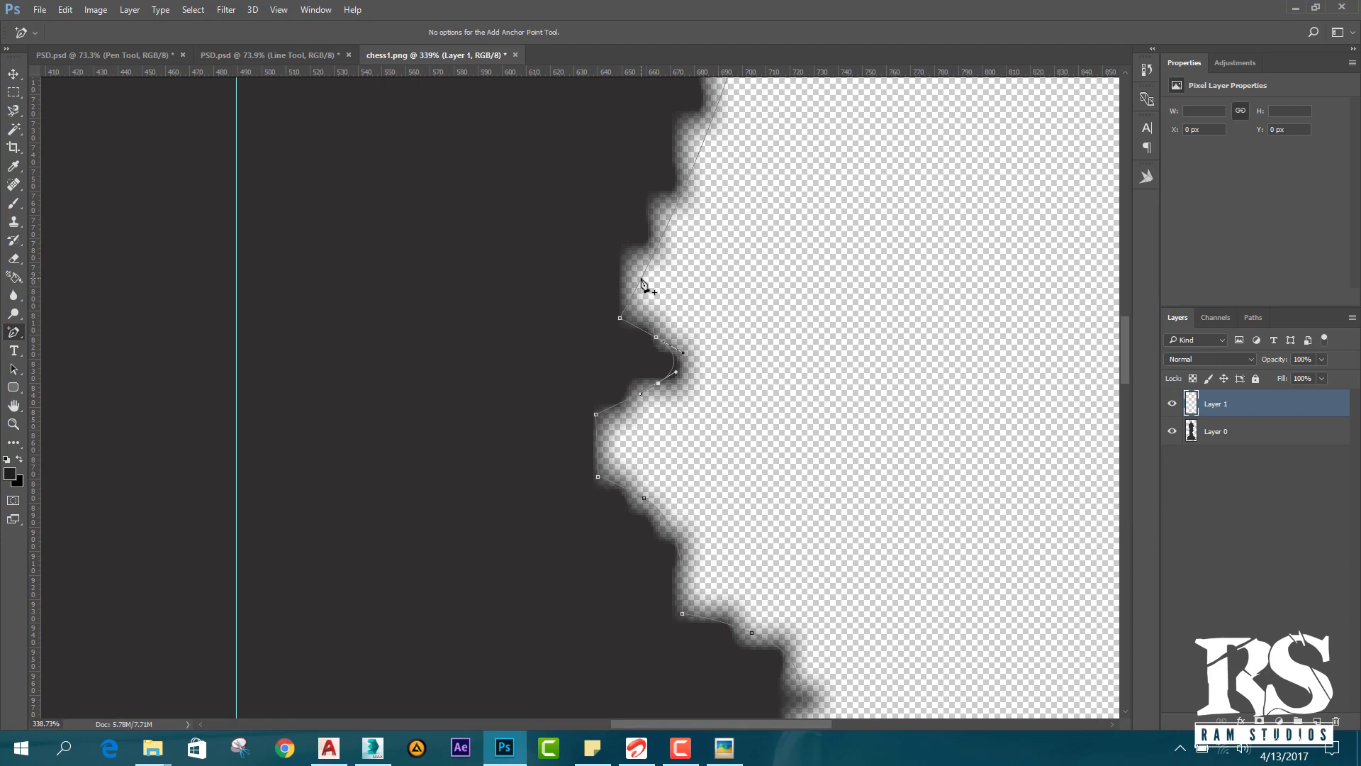
left_click_drag(640, 280, 619, 270)
scroll(651, 285, "down", 3)
scroll(637, 252, "up", 3)
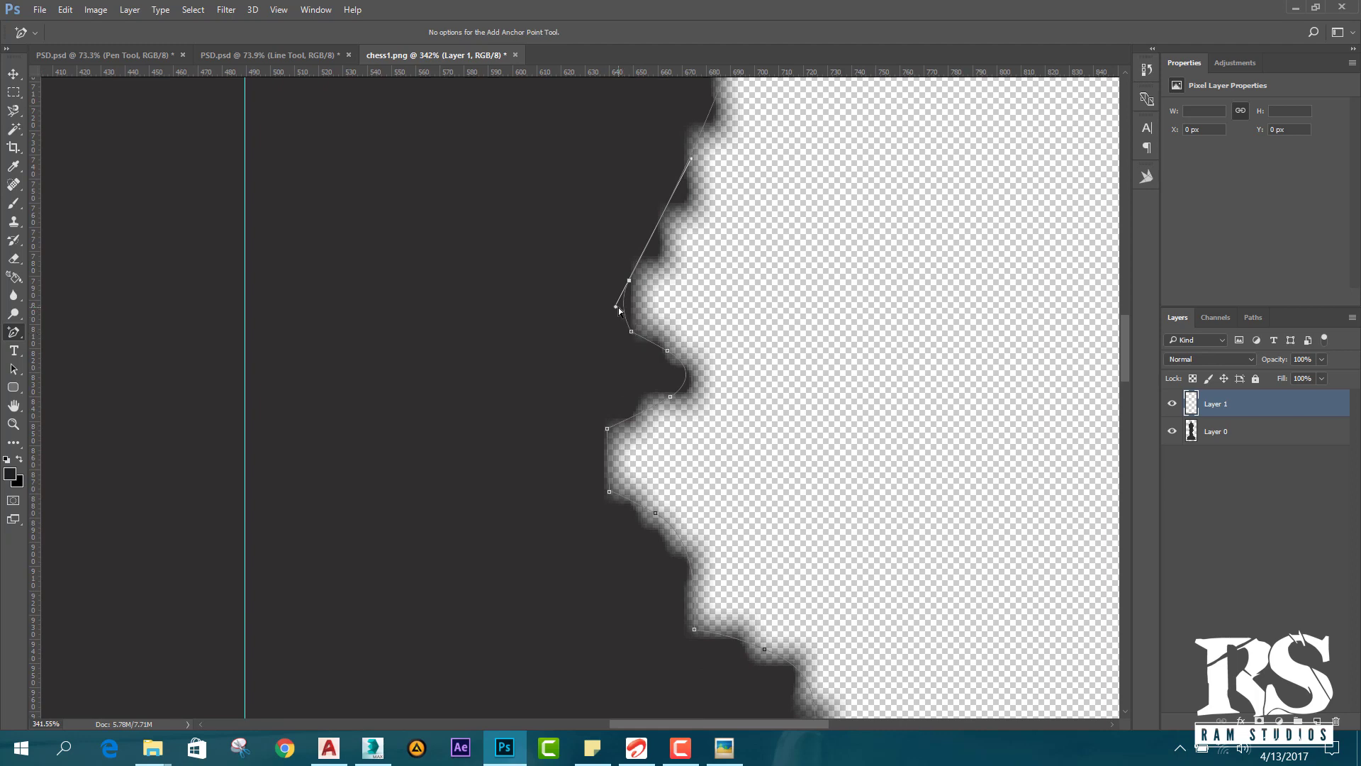
Adjust the lower and upper direction handles of the new anchor above the small ring to smooth the head's lower curve.
left_click_drag(618, 307, 621, 321)
scroll(682, 325, "down", 4)
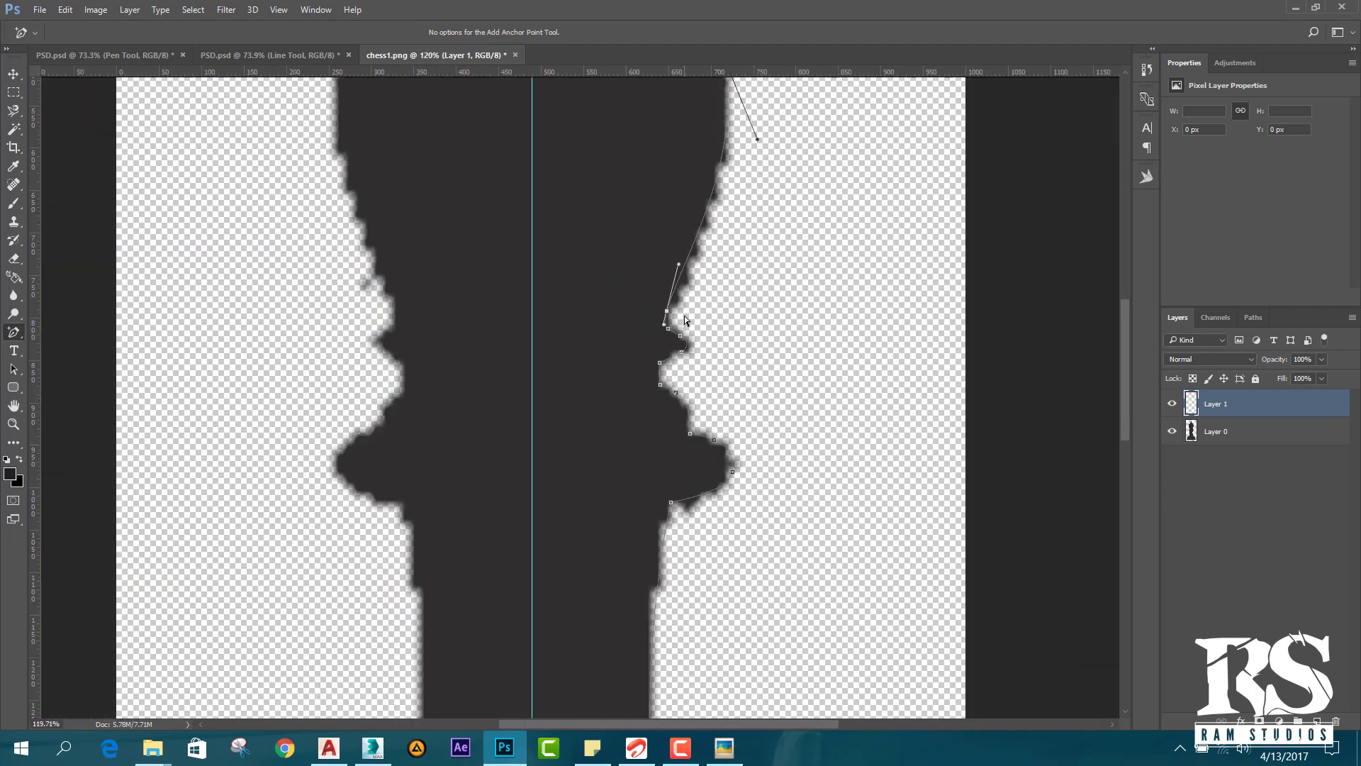
scroll(681, 312, "up", 1)
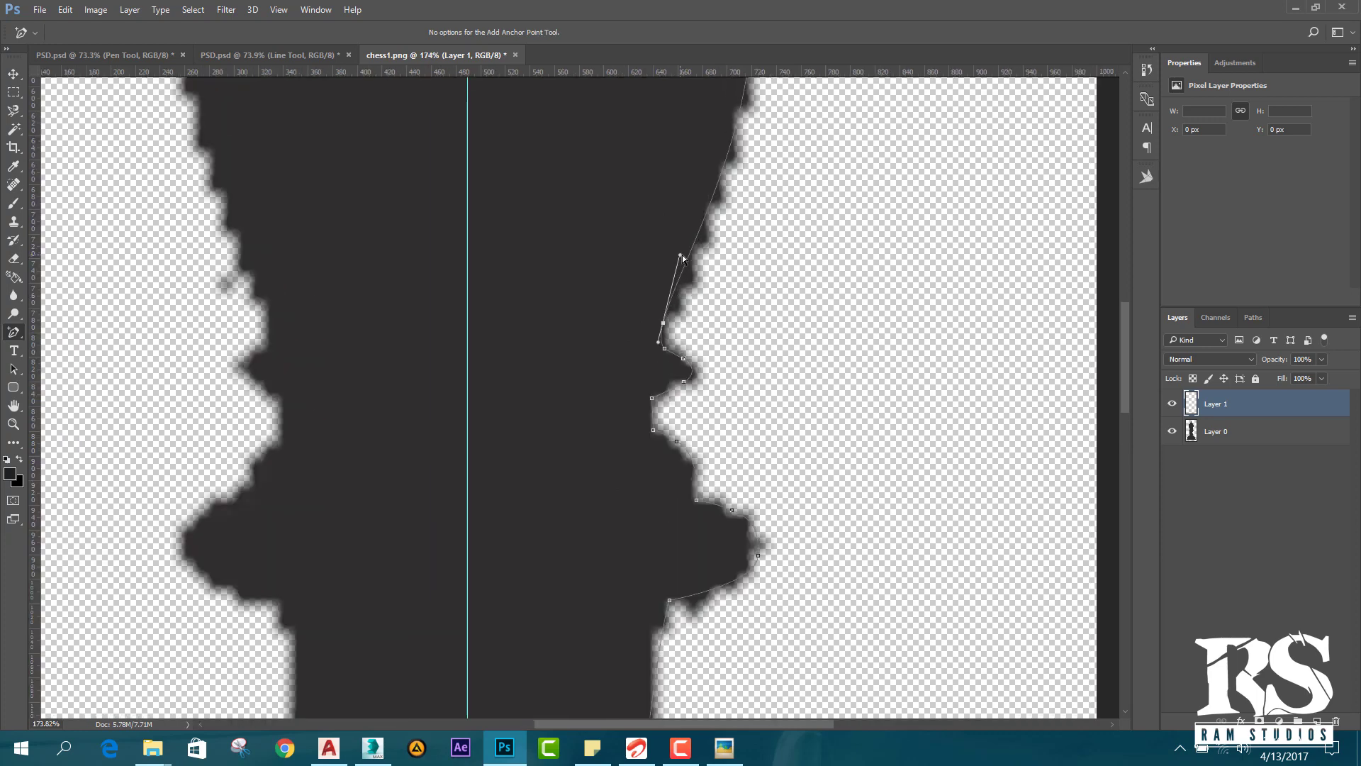
left_click_drag(683, 256, 685, 248)
scroll(726, 341, "up", 1)
scroll(726, 341, "down", 4)
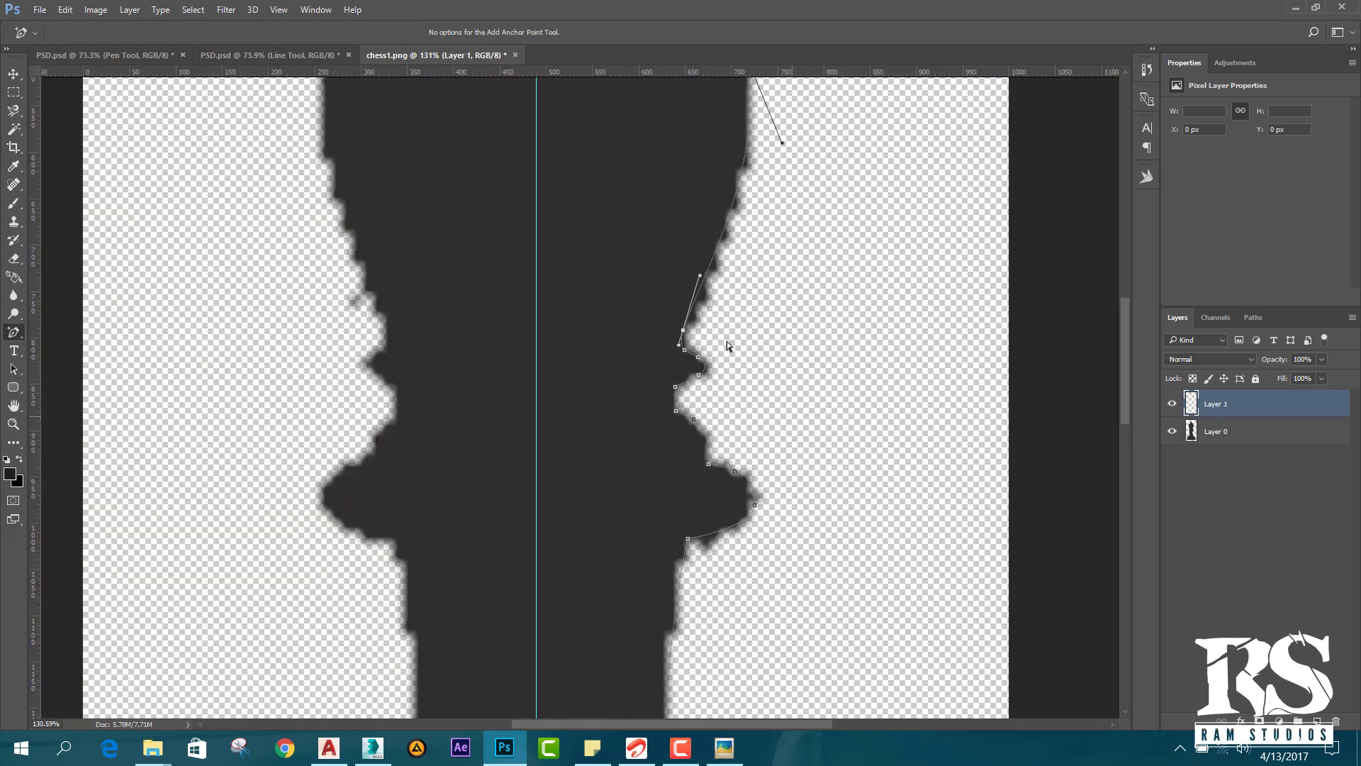
Raise the path's topmost anchor along the centre guide and move the head ball's shoulder anchor slightly up and outward.
scroll(711, 190, "down", 1)
scroll(584, 202, "up", 4)
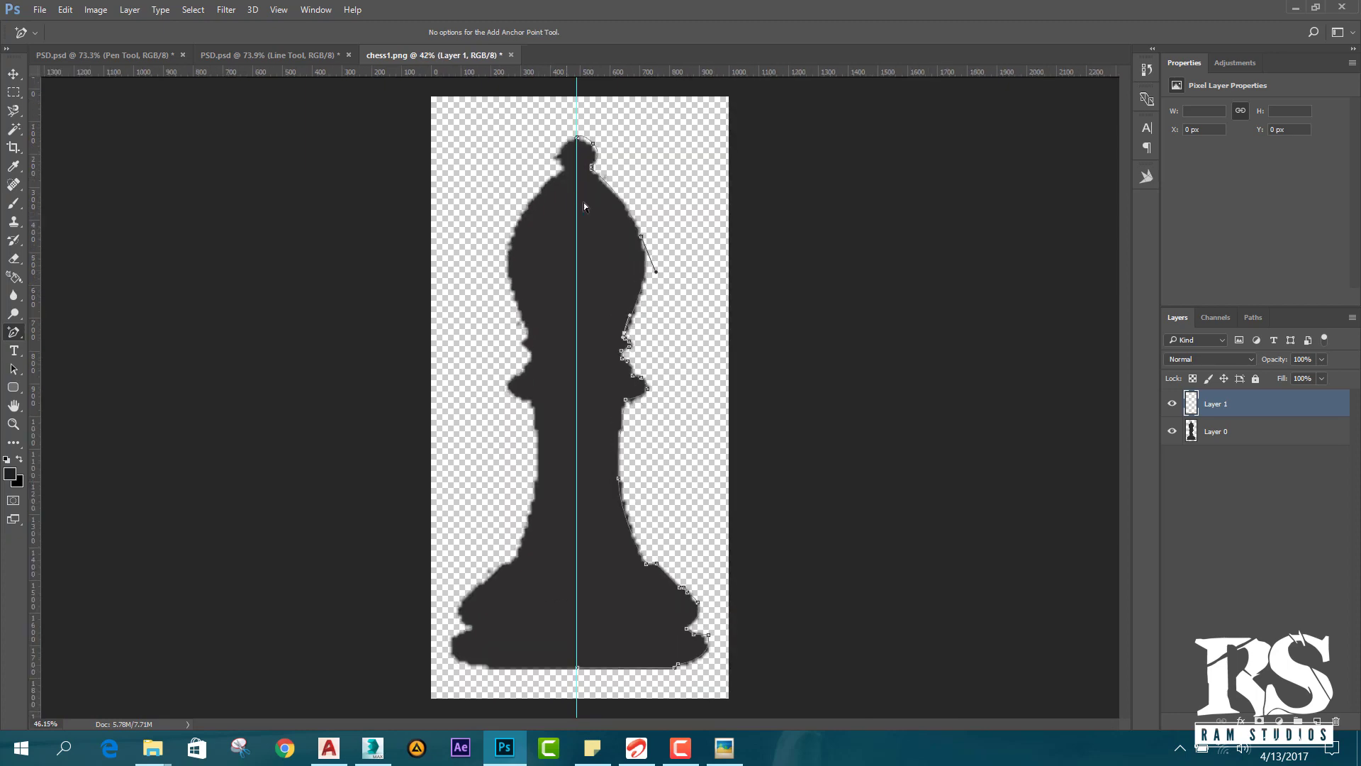
scroll(596, 174, "up", 3)
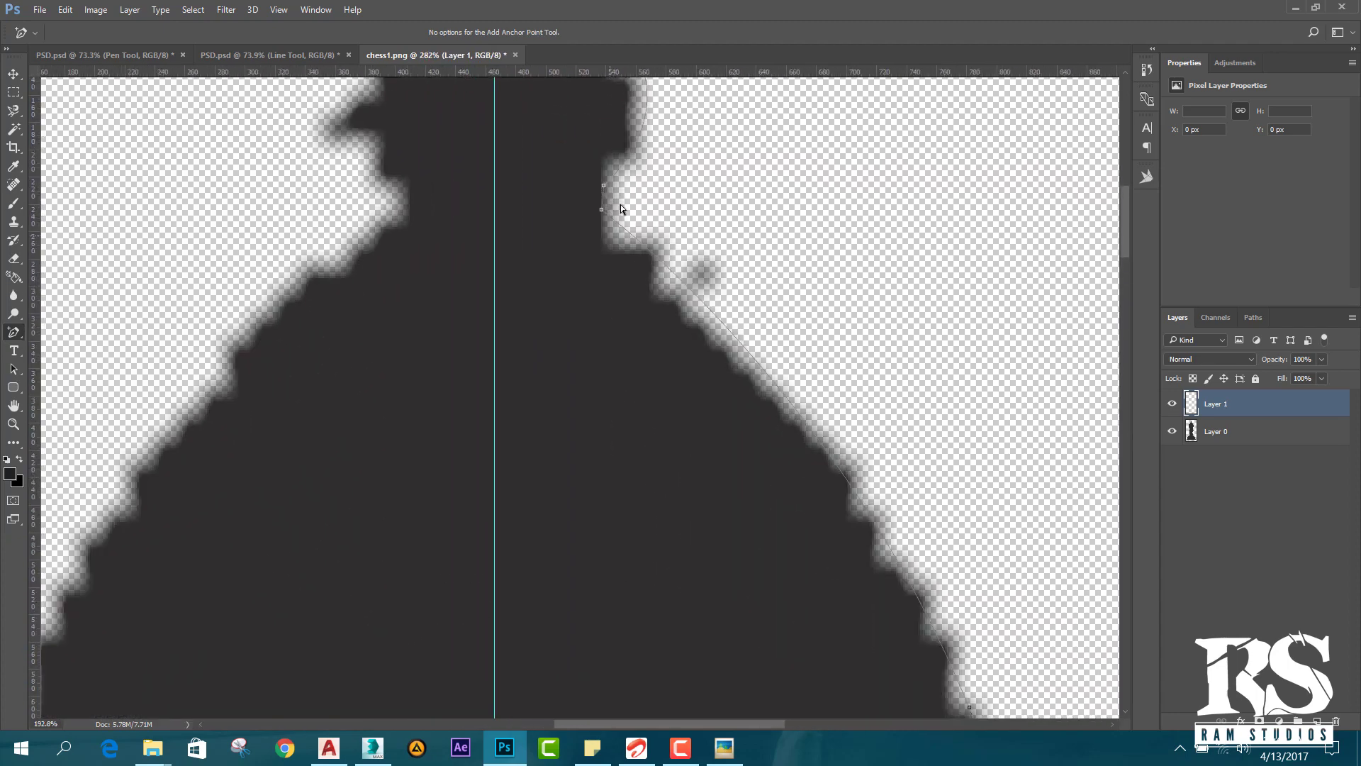
scroll(610, 206, "down", 2)
scroll(567, 120, "up", 1)
scroll(553, 103, "up", 2)
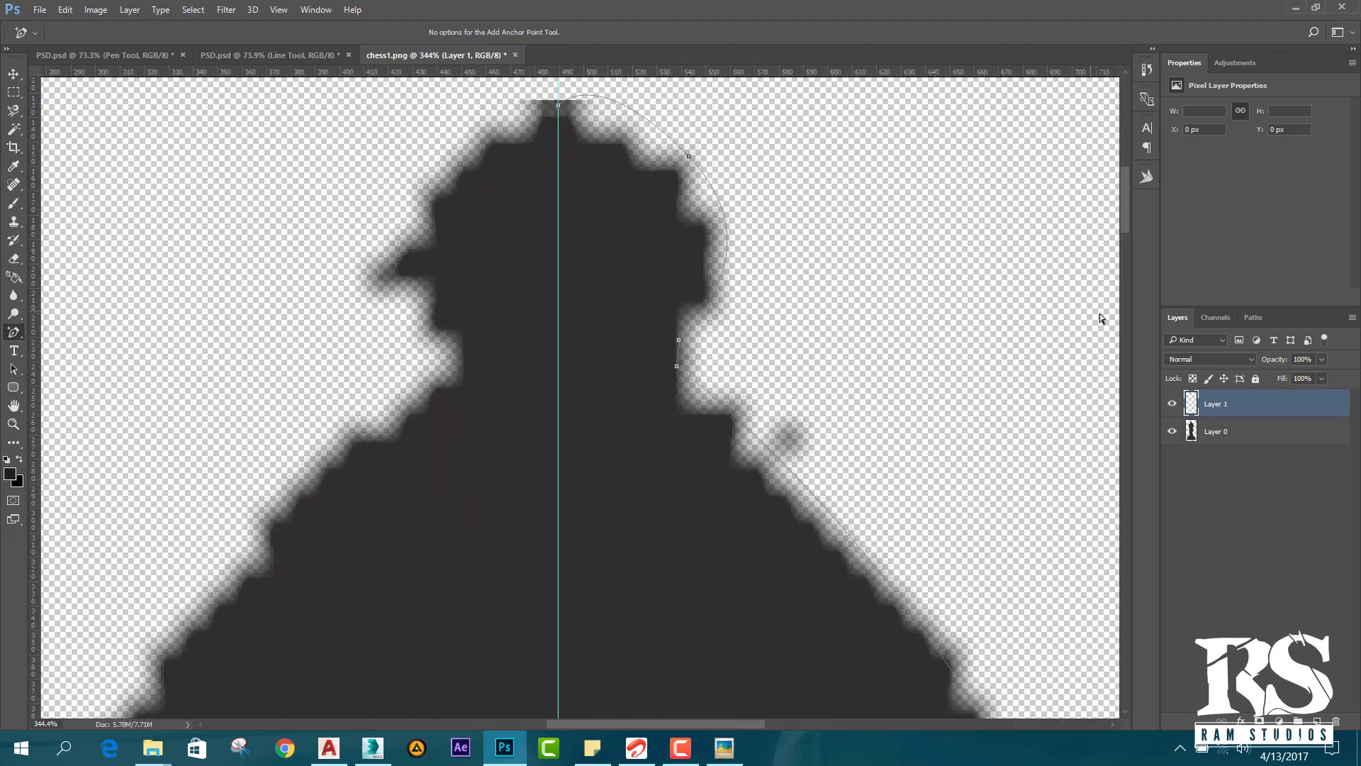
scroll(1120, 213, "up", 4)
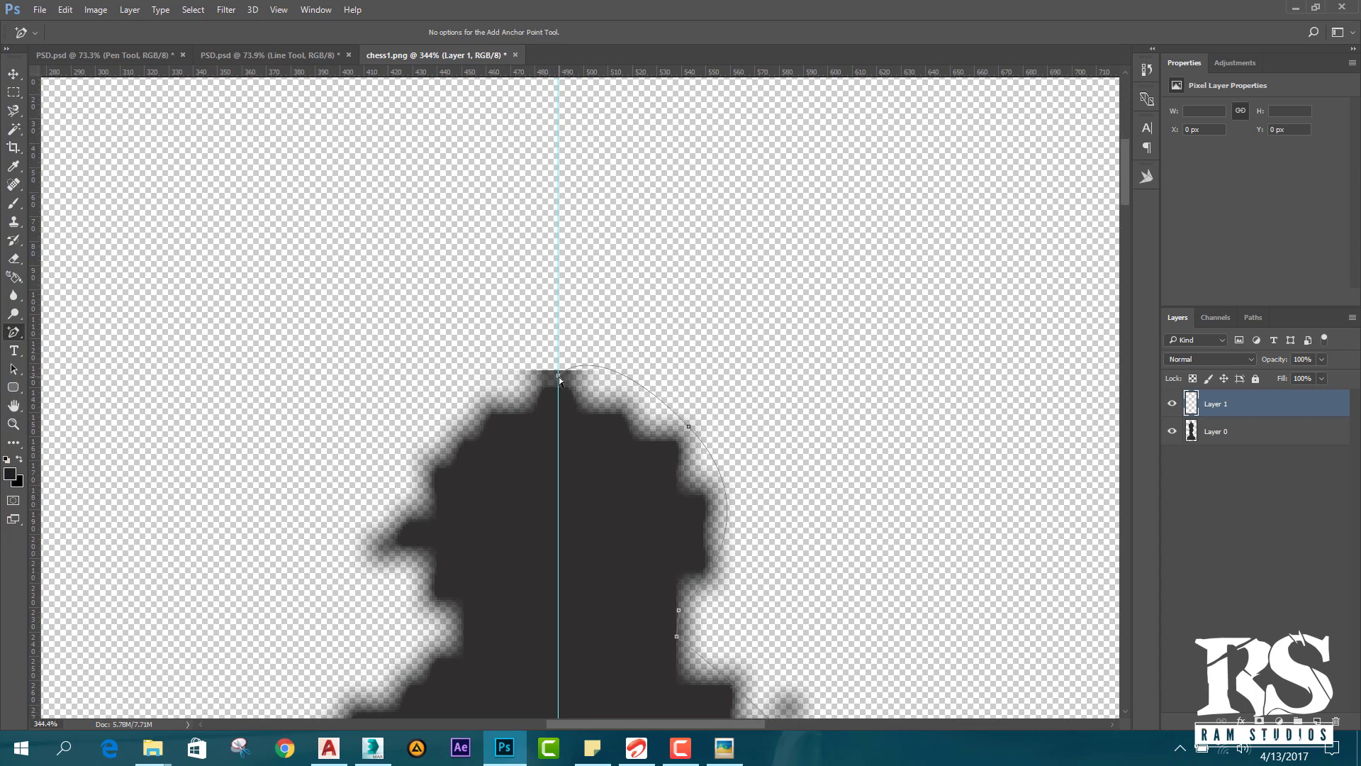
left_click_drag(558, 377, 559, 344)
left_click_drag(561, 344, 560, 337)
left_click_drag(688, 427, 706, 404)
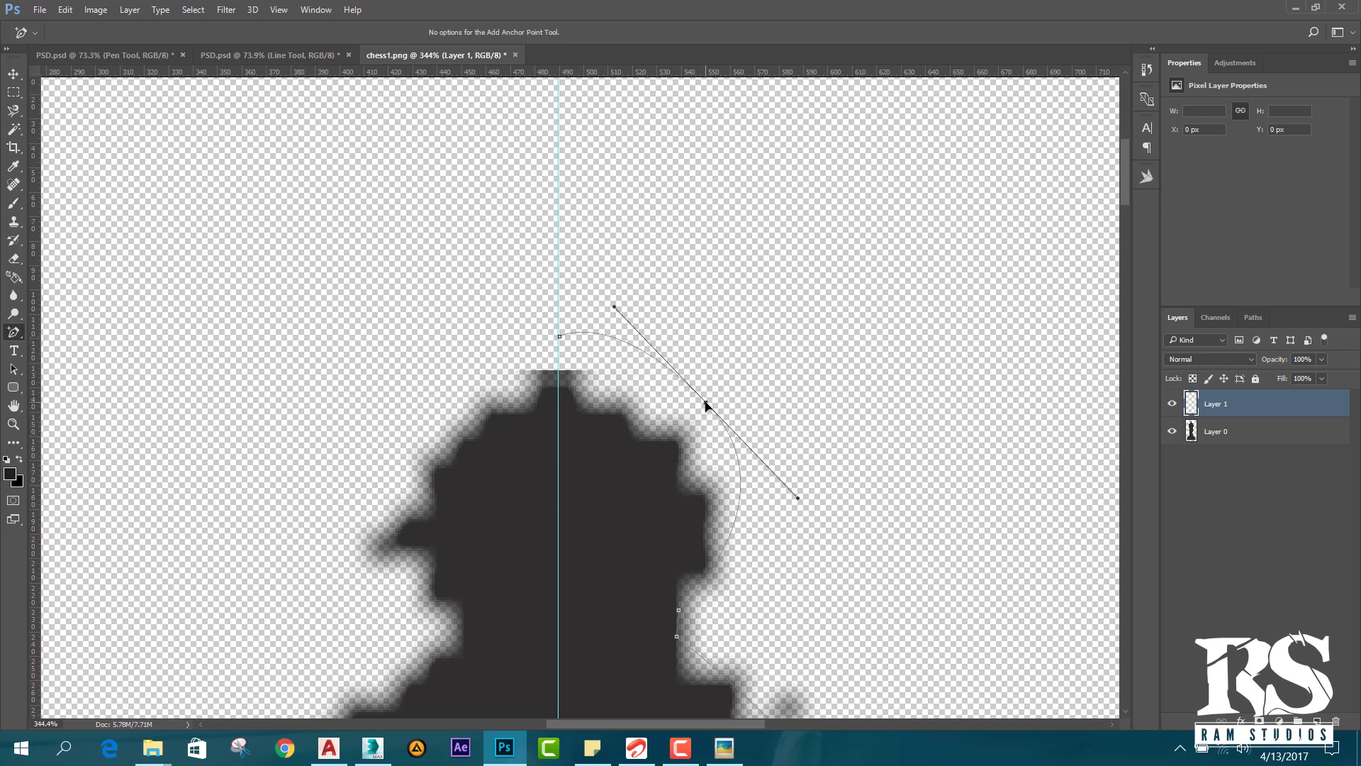
Shorten both direction handles of the ball's shoulder anchor and nudge the upper neck anchor slightly inward.
left_click_drag(797, 500, 767, 472)
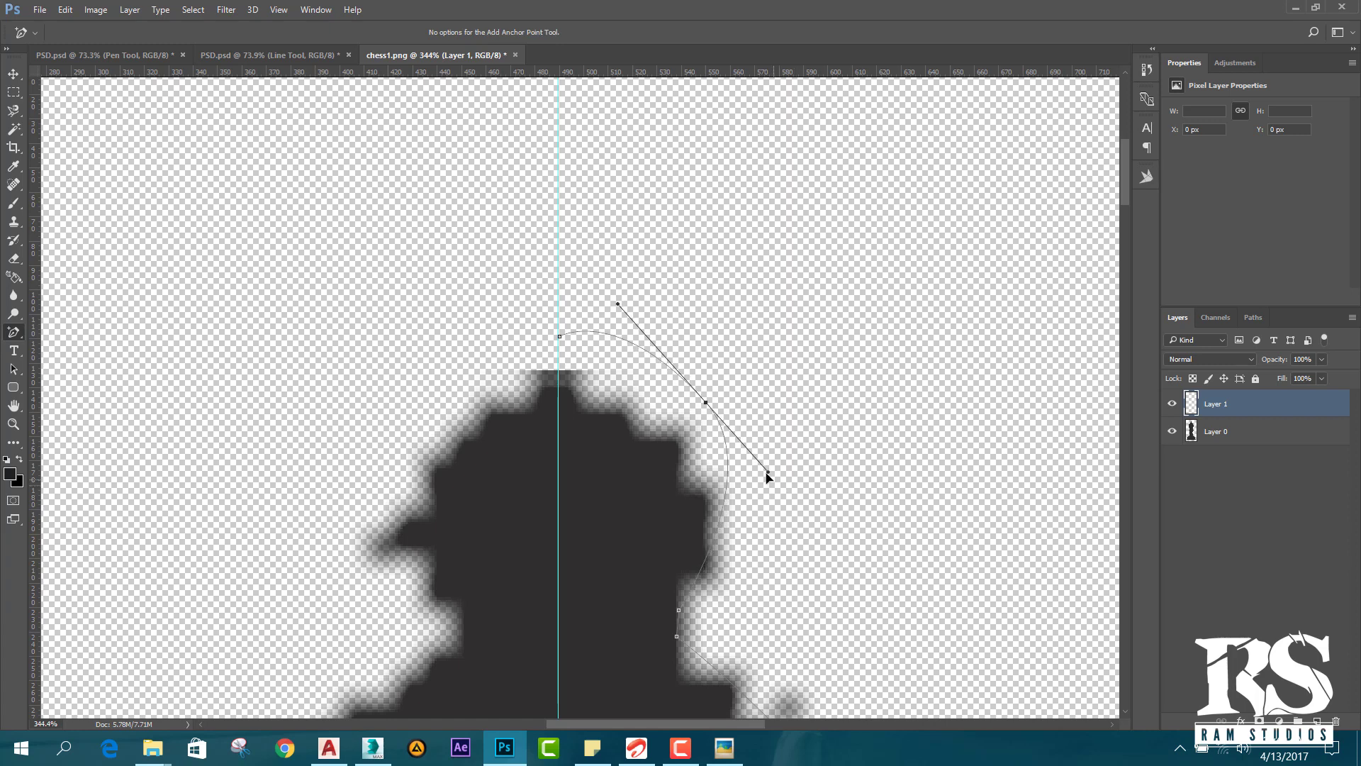
left_click_drag(618, 305, 635, 328)
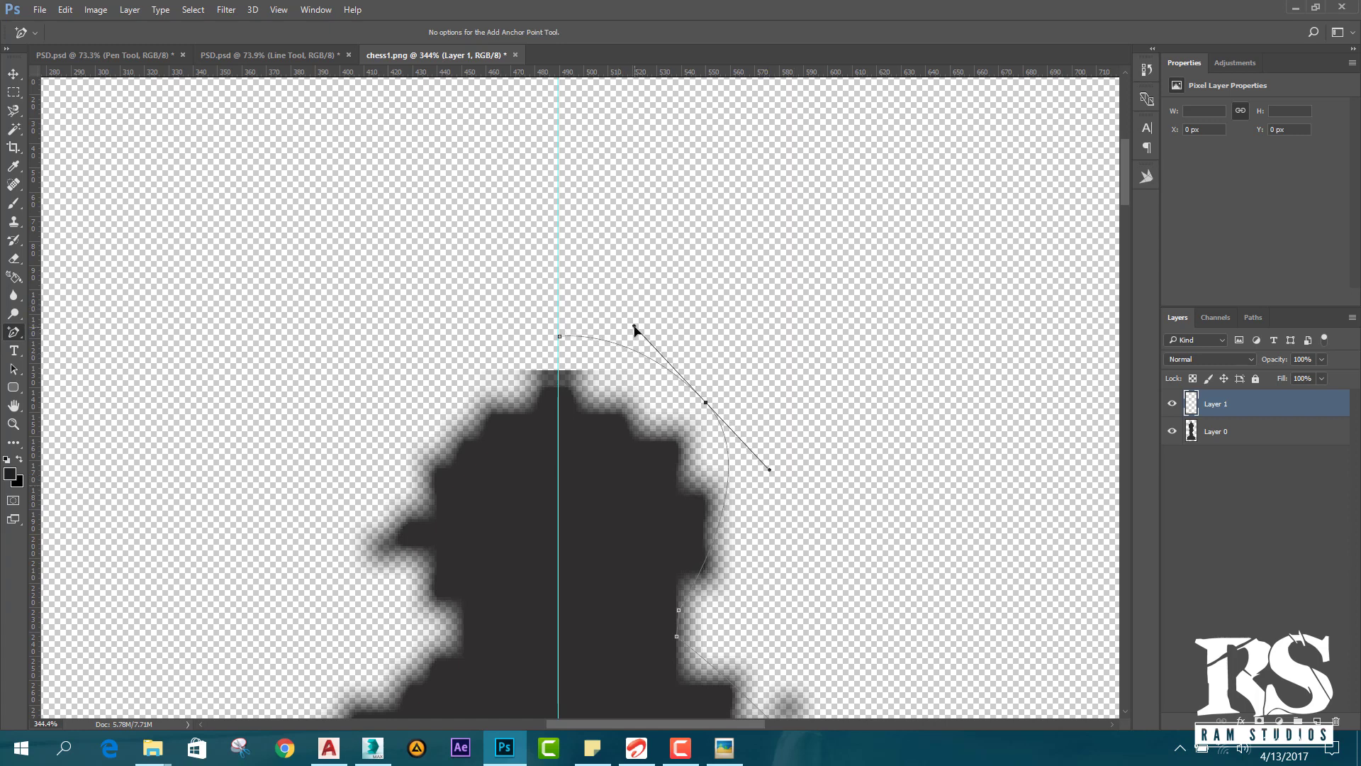
left_click(679, 610, "ctrl")
left_click_drag(674, 609, 677, 612)
left_click(705, 402, "ctrl")
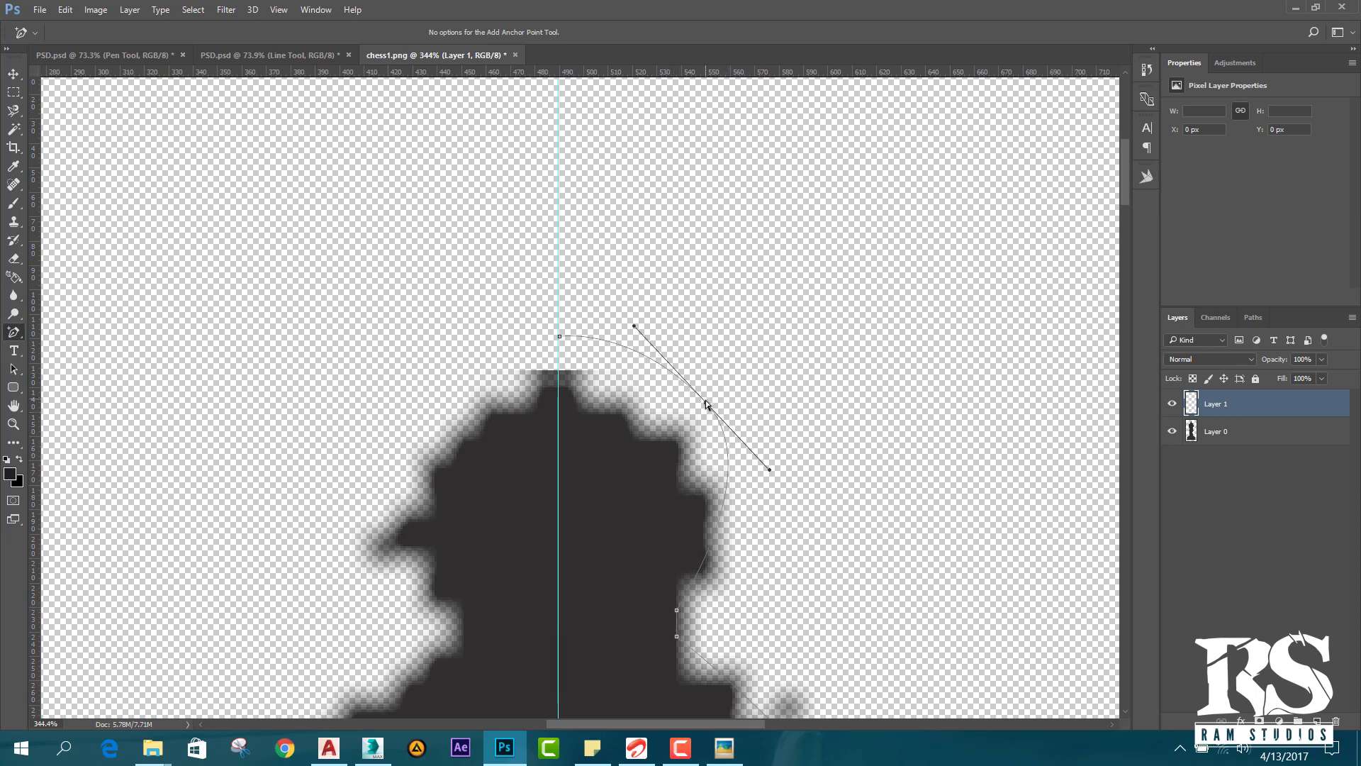
Add an anchor at the foot of the ball's curve, move it outward to the silhouette's edge, and lower the topmost anchor slightly.
left_click(695, 578)
left_click_drag(696, 578, 713, 574)
left_click_drag(560, 338, 559, 341)
Using the red reference bishop as a guide, lower the ball's shoulder anchor slightly and pull in the direction handles along its outer curve.
scroll(641, 395, "down", 3)
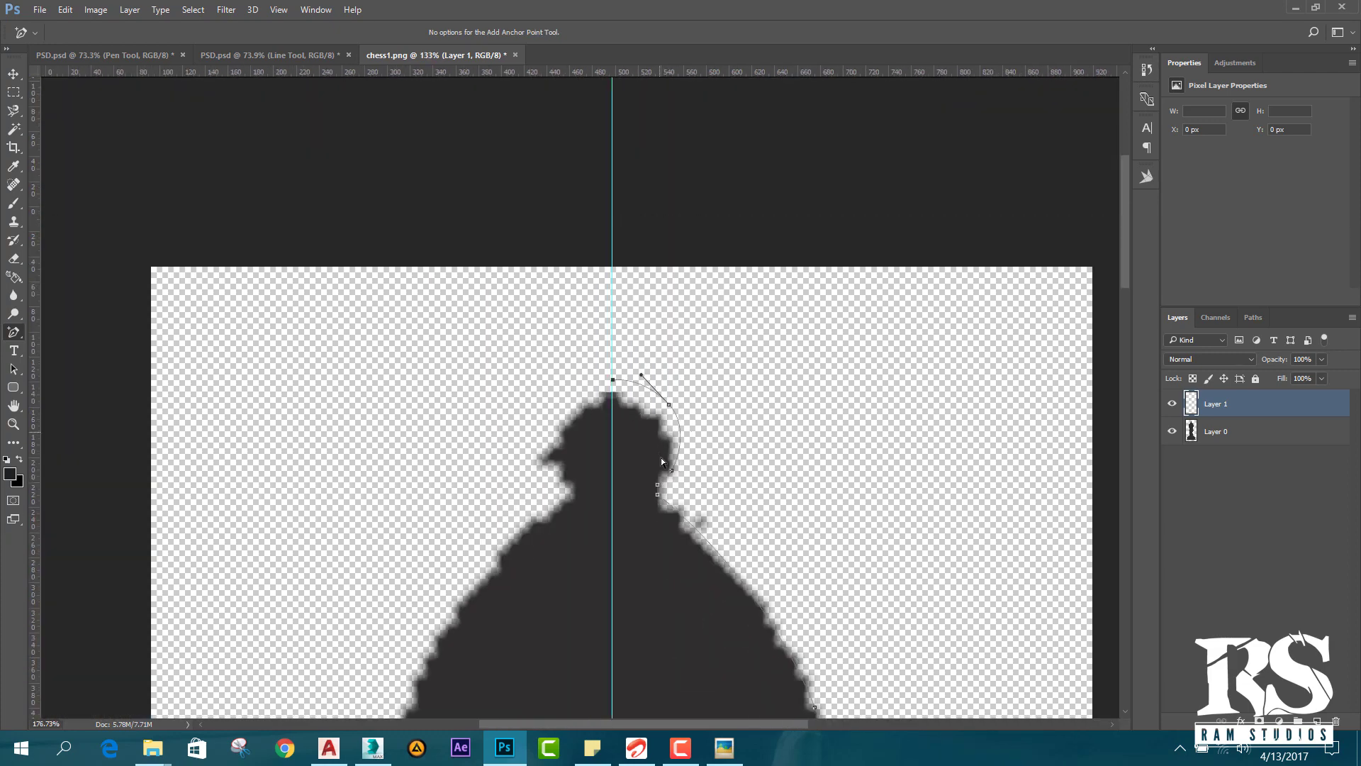
left_click(724, 749)
scroll(368, 113, "up", 4)
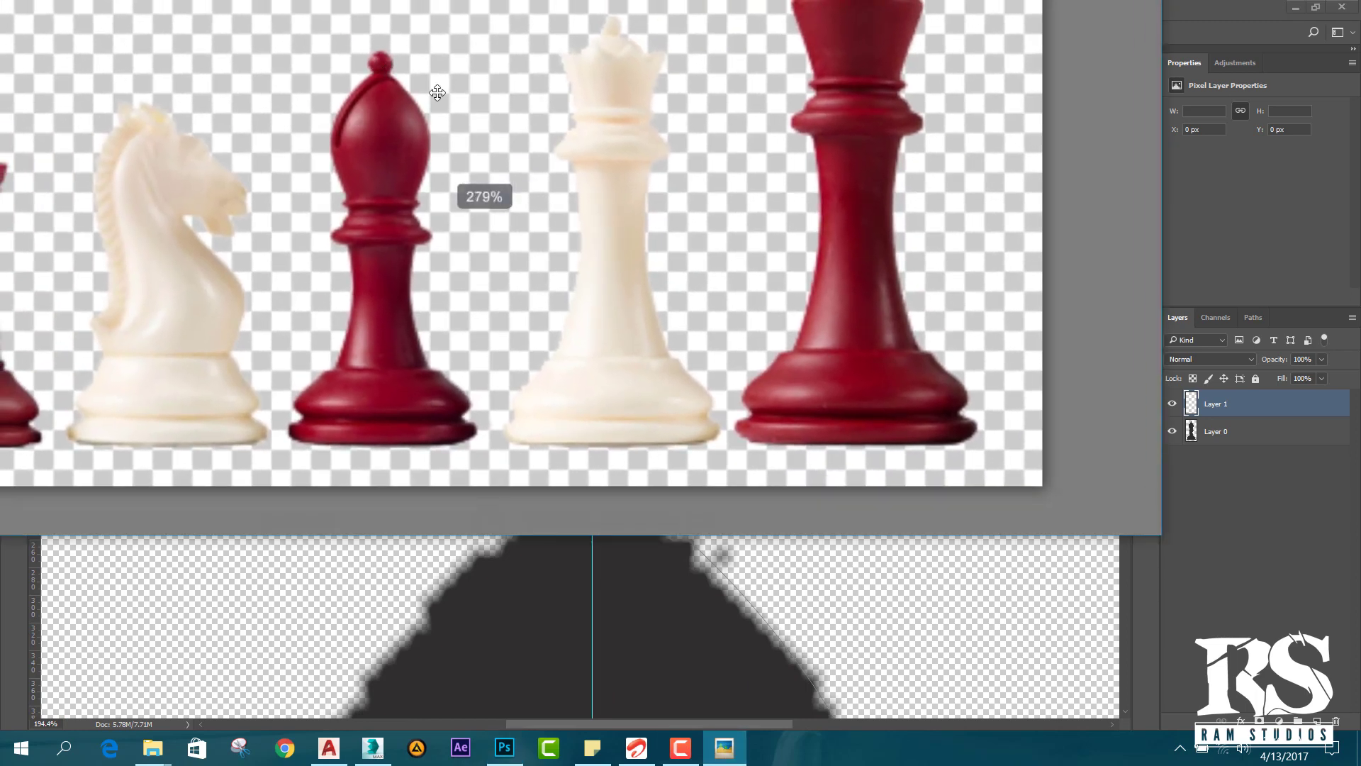
left_click(912, 589)
scroll(694, 481, "up", 2)
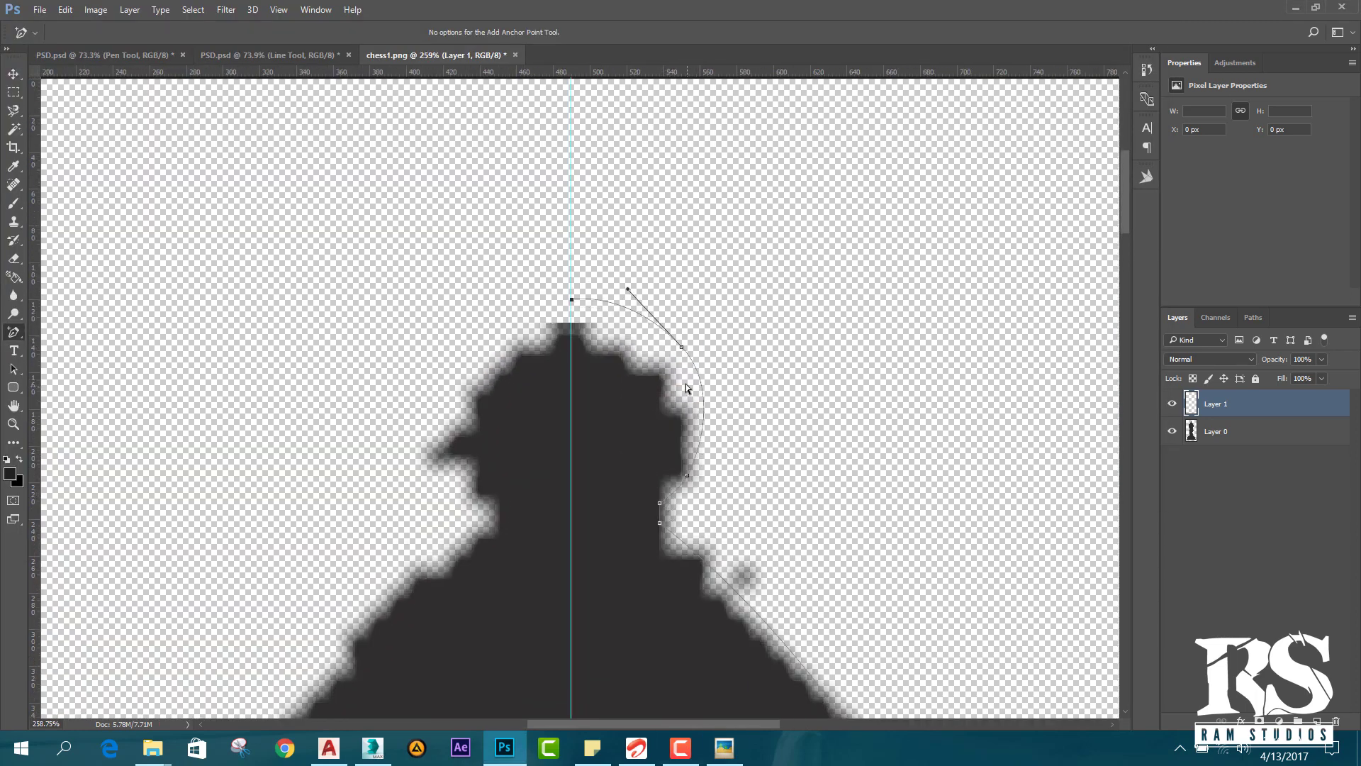
left_click(687, 355)
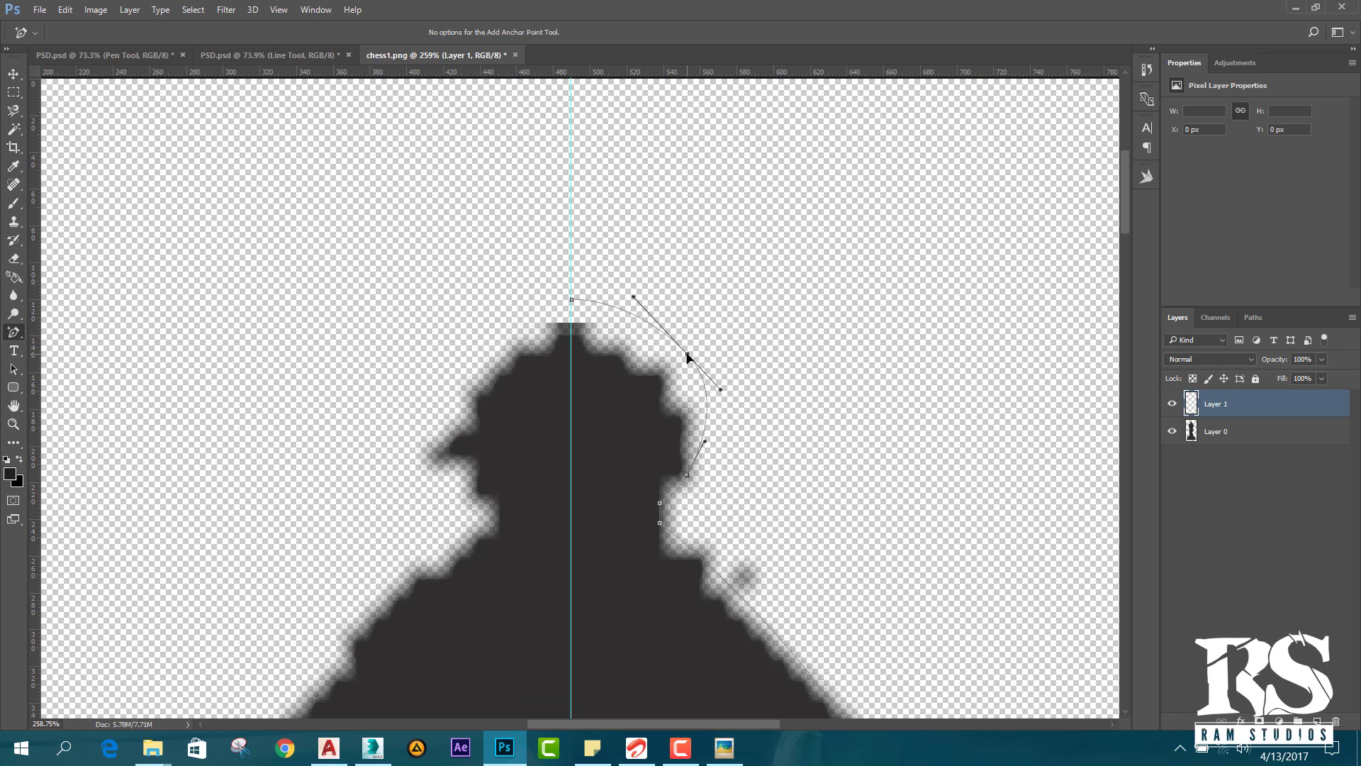
left_click_drag(687, 355, 685, 360)
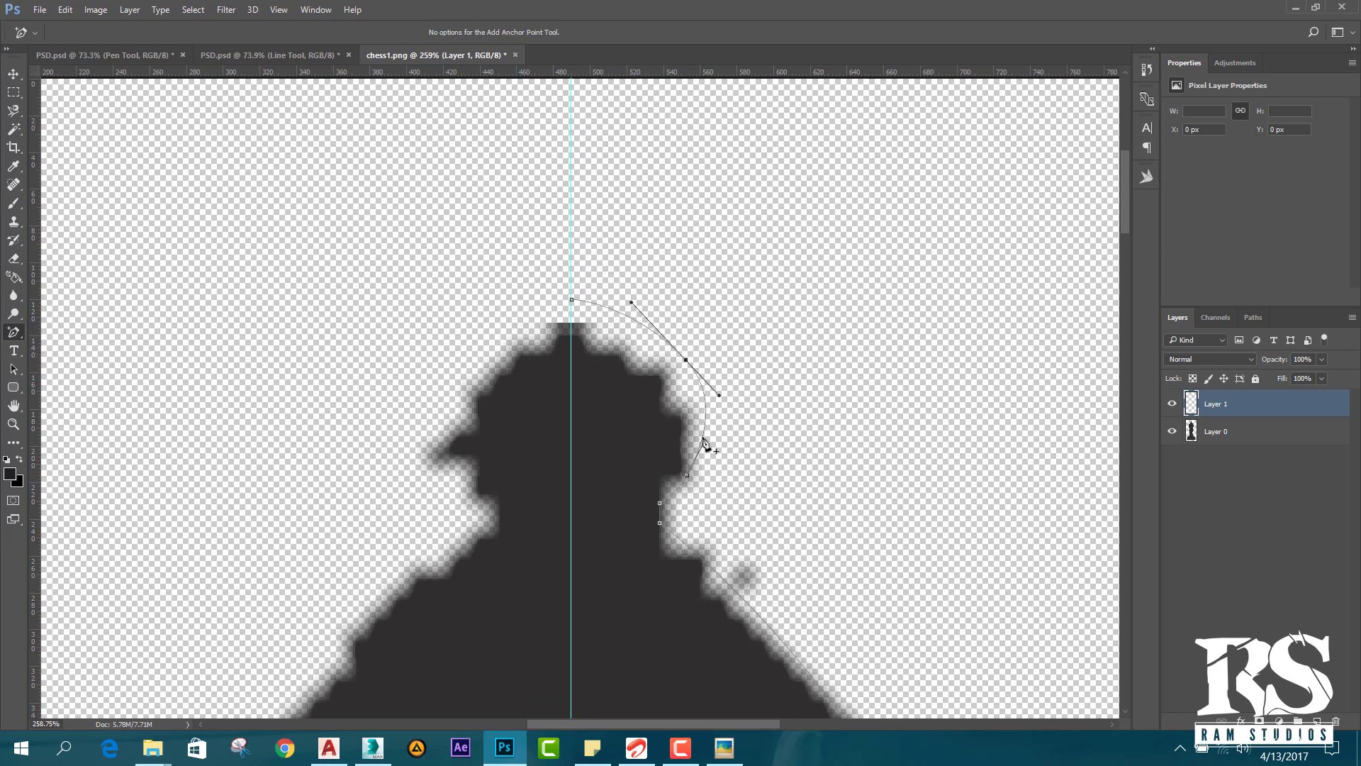
left_click(687, 474)
left_click_drag(703, 438, 705, 388)
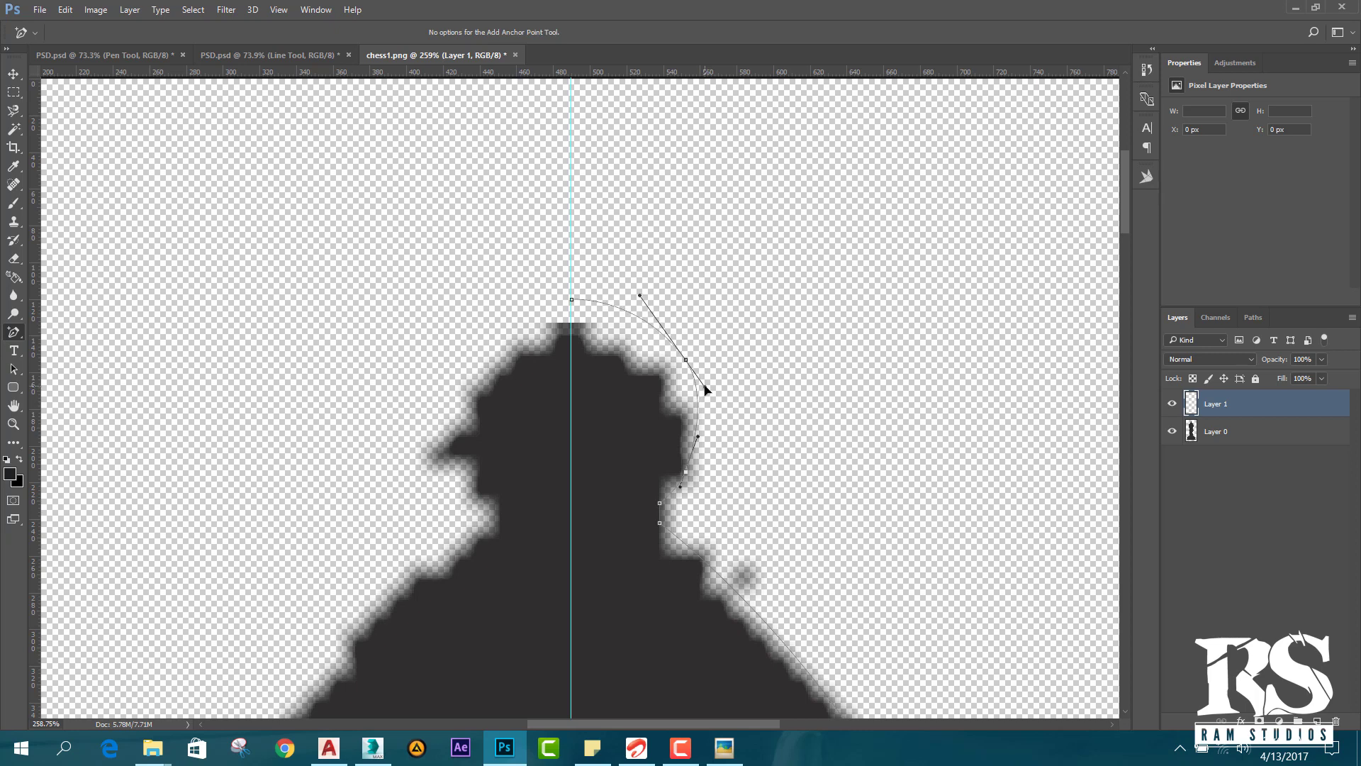
scroll(641, 357, "down", 1)
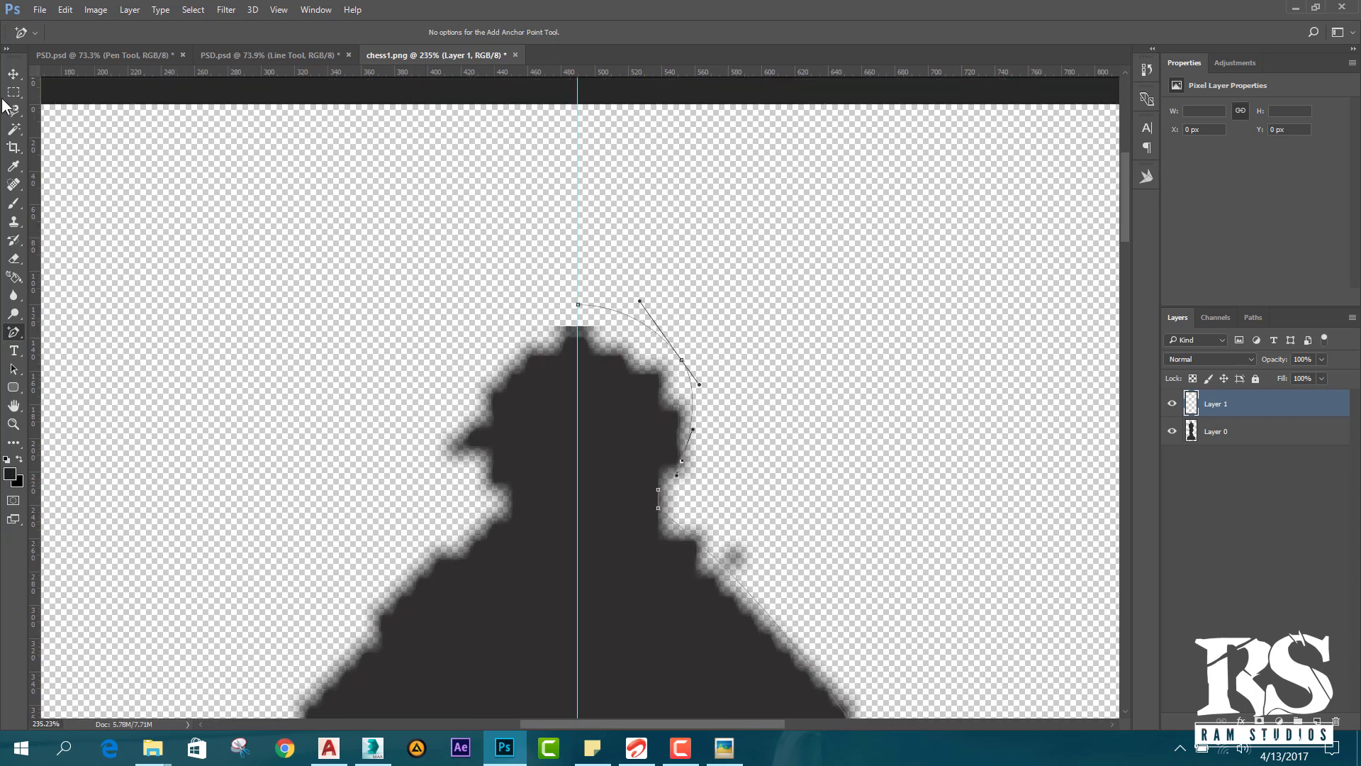
Check the traced outline over the whole bishop and hide the source silhouette on Layer 0.
left_click(14, 73)
scroll(528, 379, "down", 8)
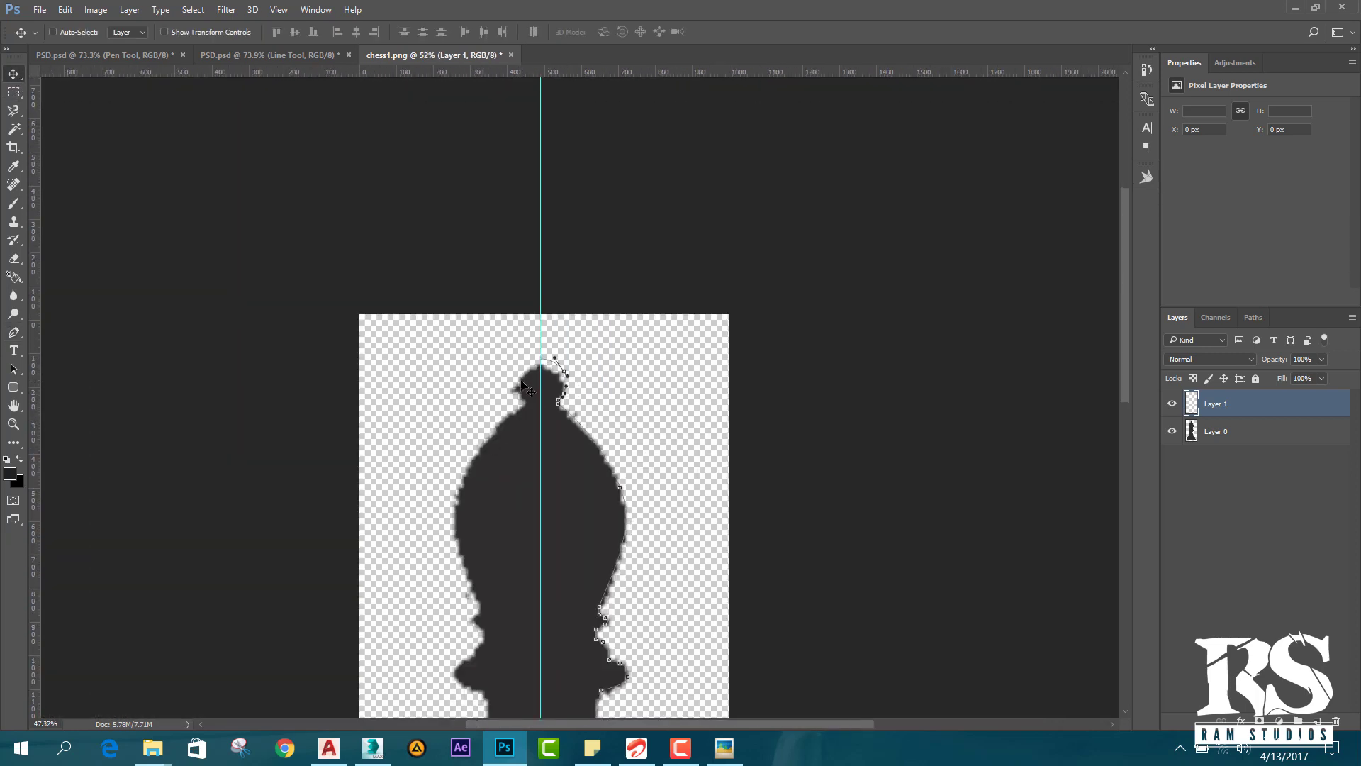
scroll(525, 408, "down", 3)
scroll(655, 599, "down", 1)
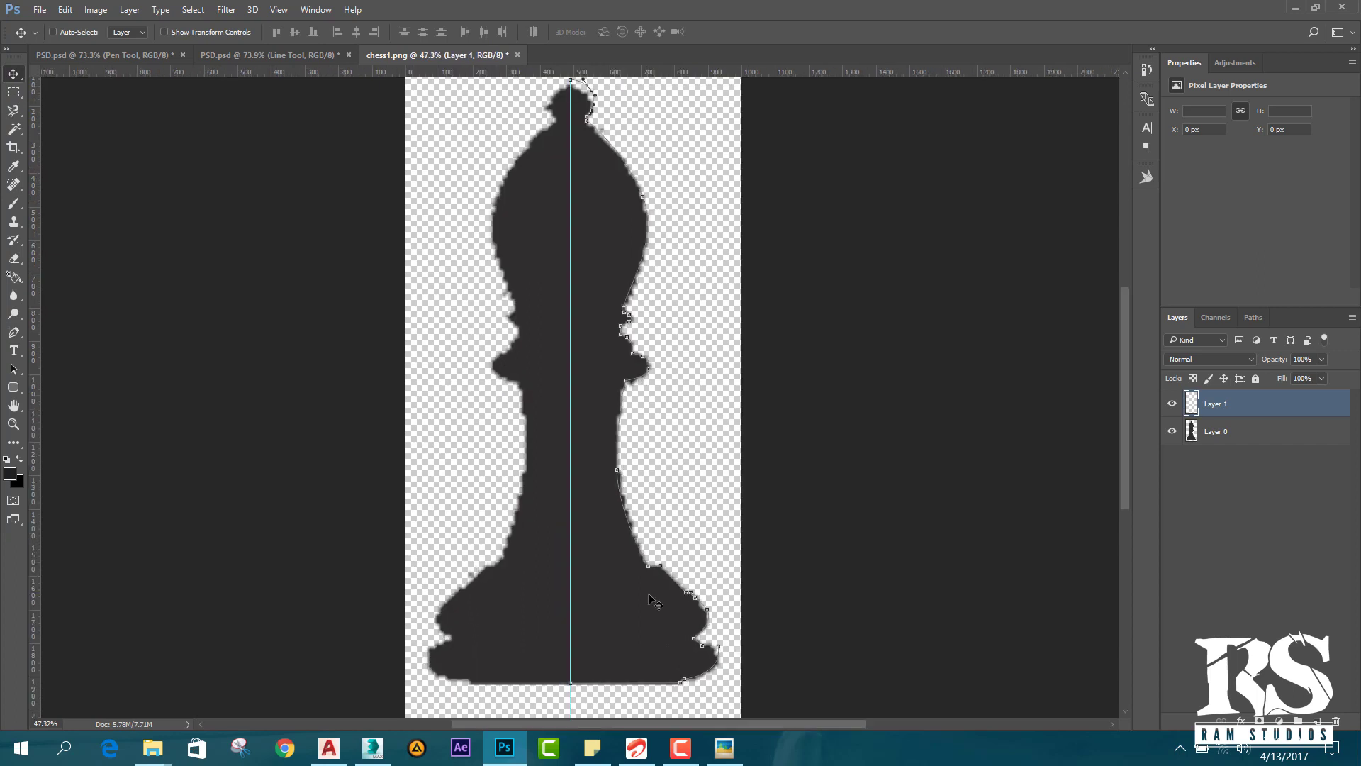
left_click(1172, 432)
left_click(14, 92)
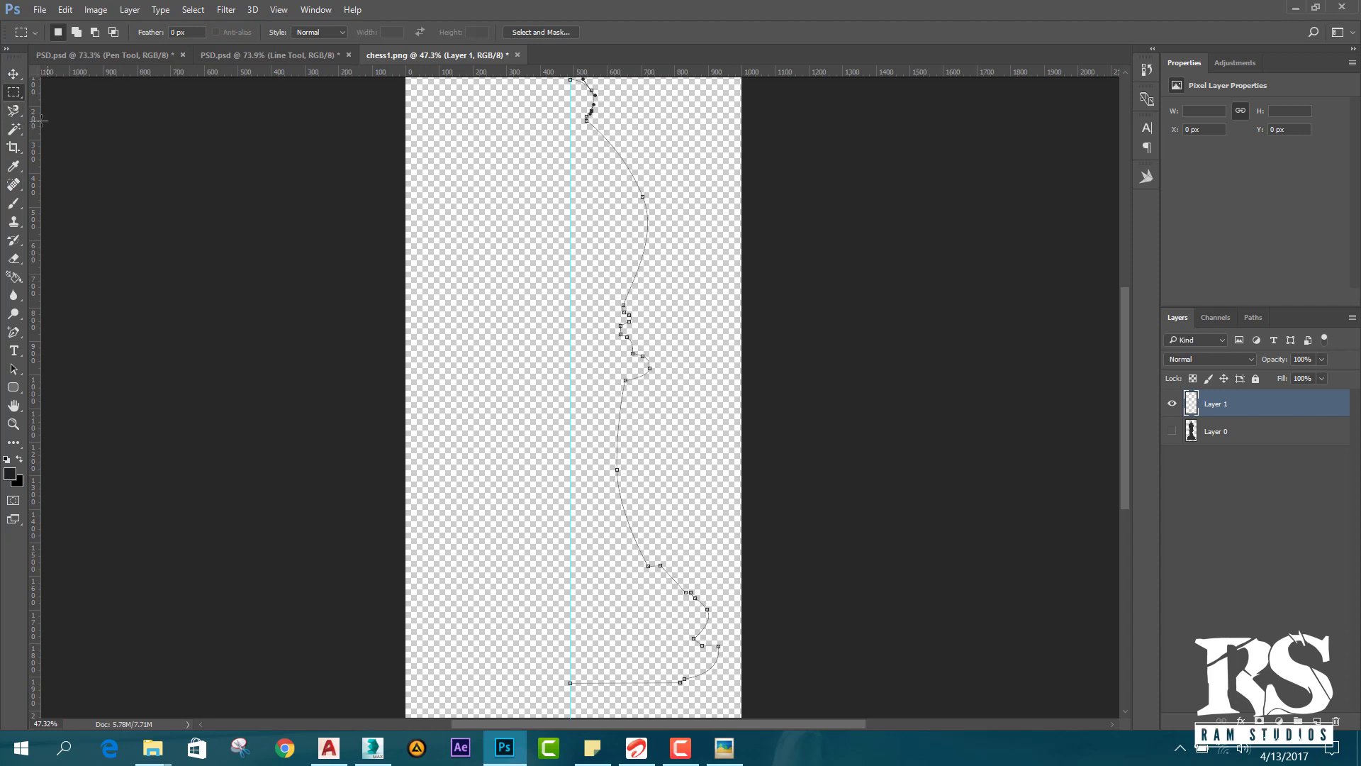
Fill the pen path on Layer 1 with black, in Normal mode at 100% opacity with a 0-pixel feather and anti-aliasing.
right_click(14, 333)
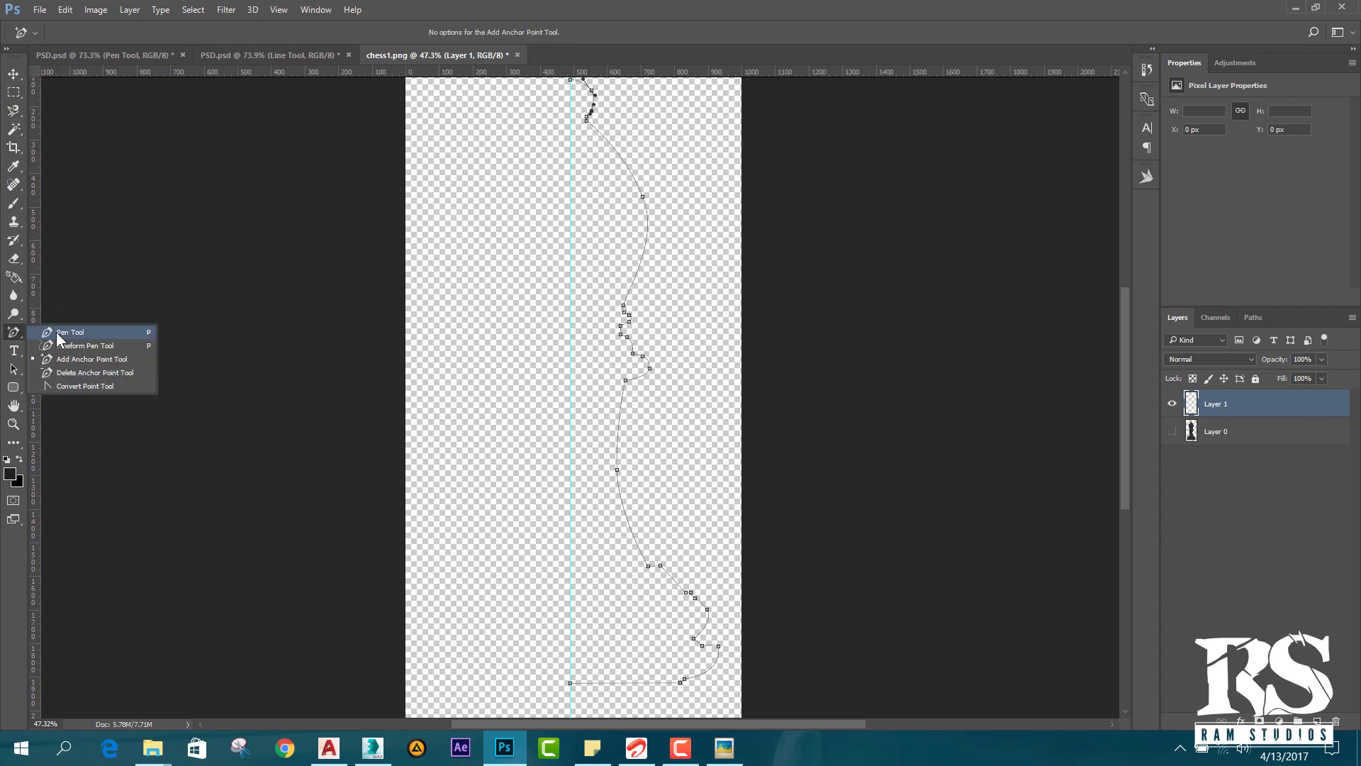
left_click(53, 333)
right_click(634, 304)
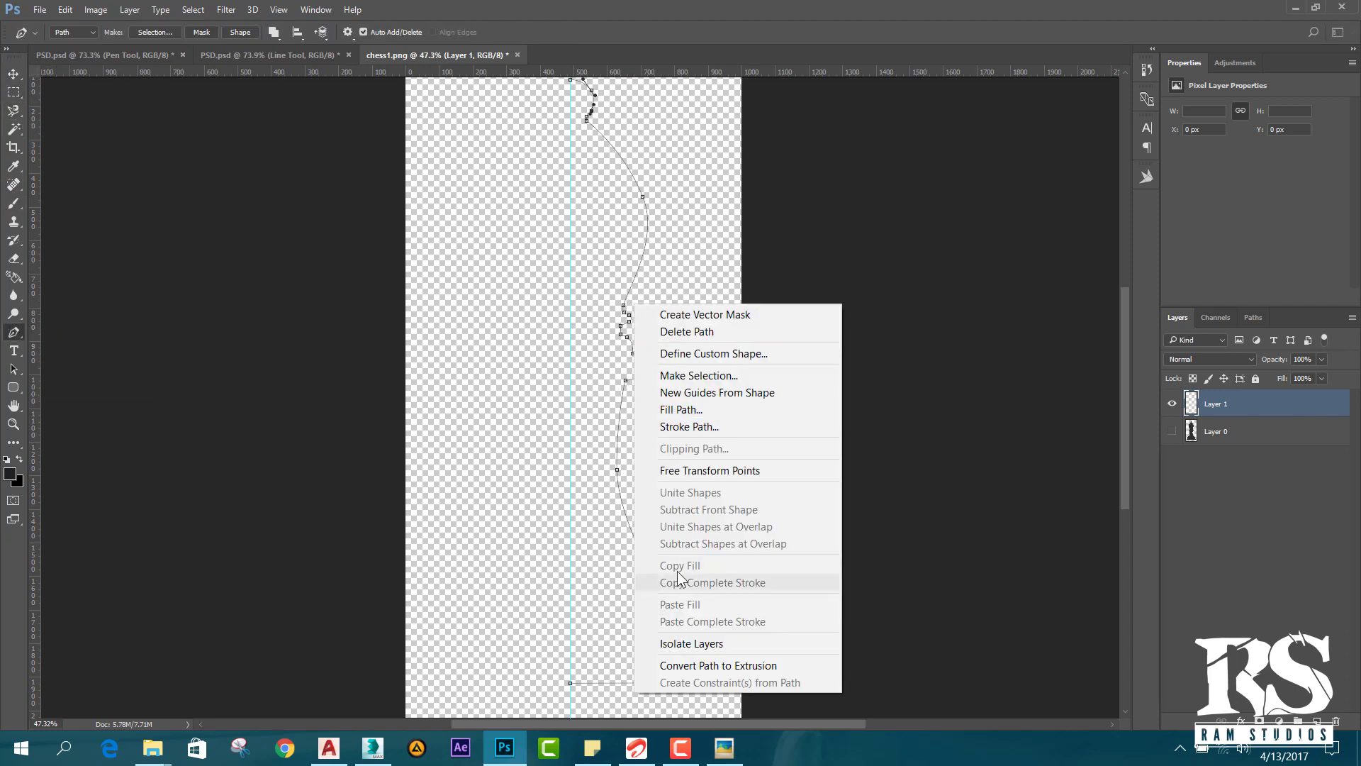
left_click(692, 410)
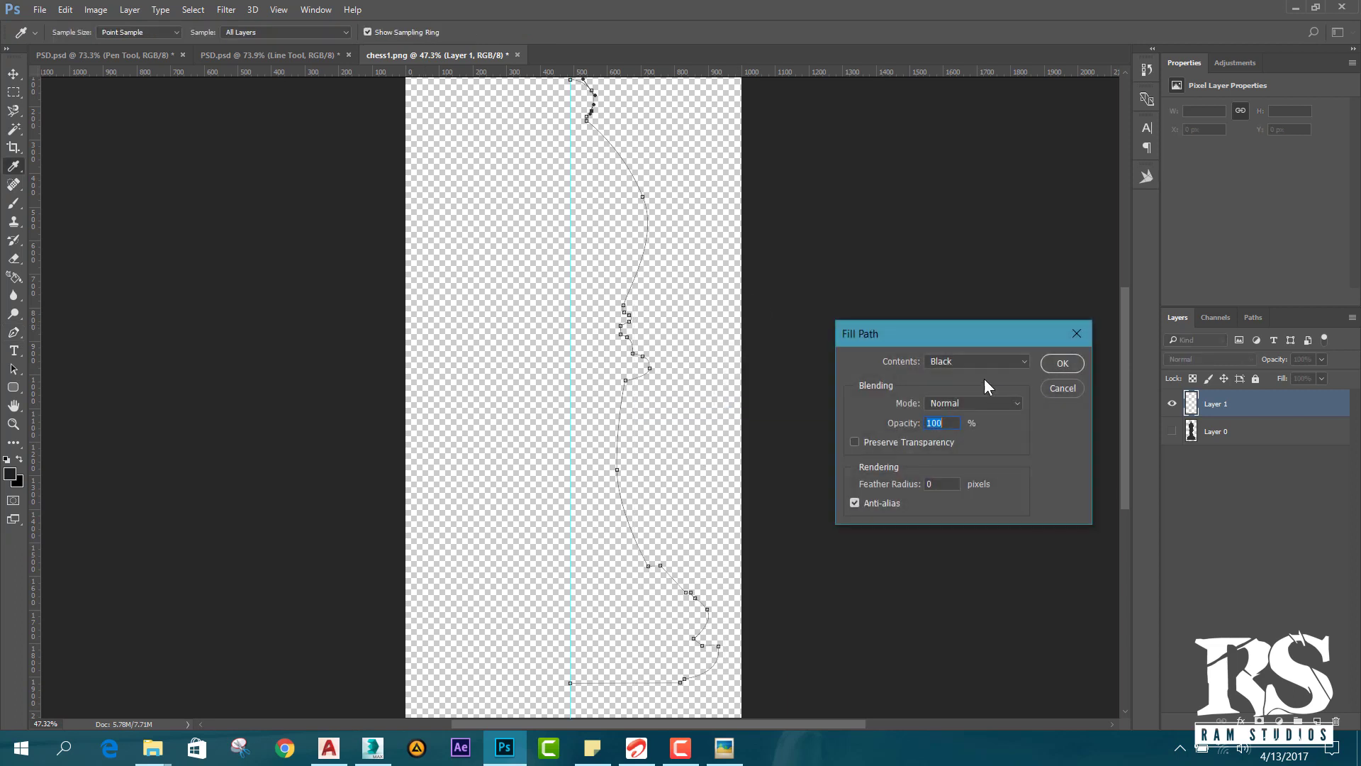
left_click(1060, 363)
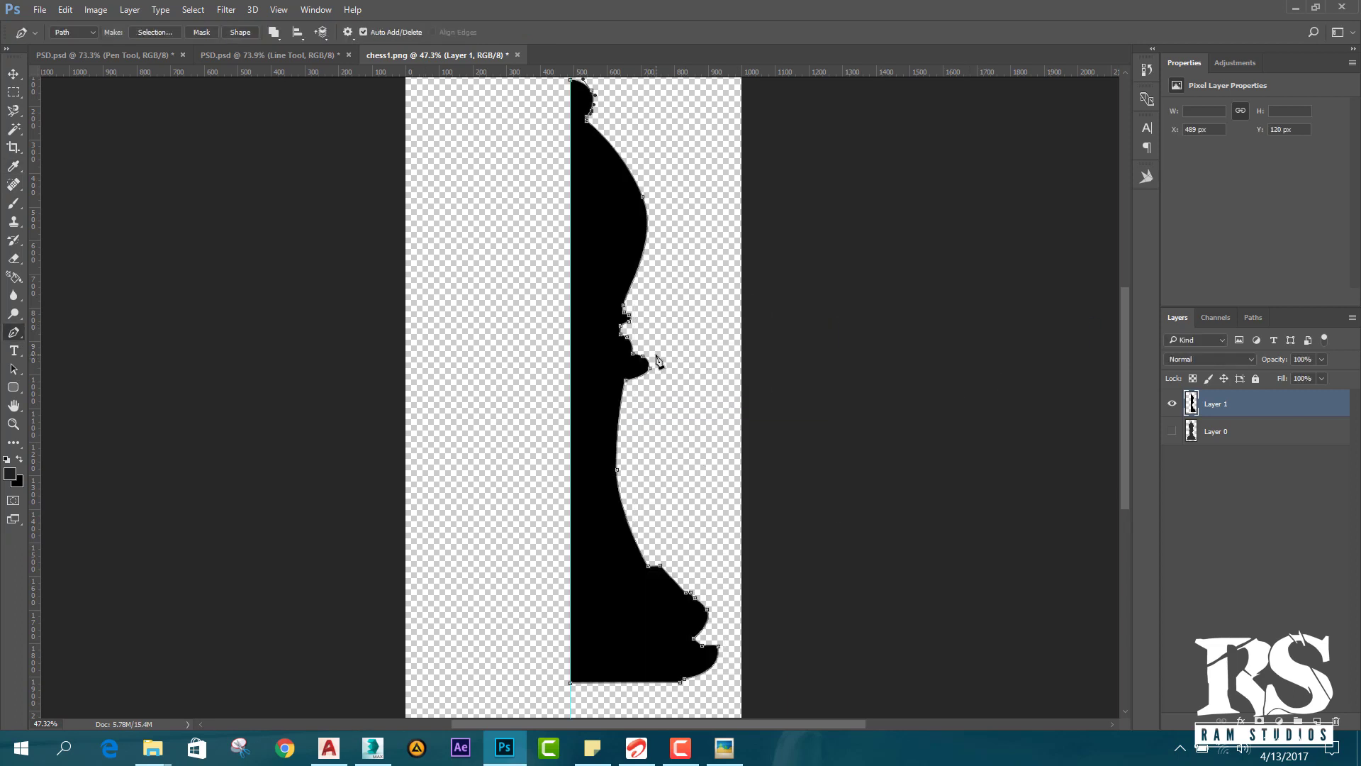
Inspect the filled half silhouette's base edges without the path outline and compare the base with the red reference bishop.
key("Return")
scroll(656, 360, "down", 1)
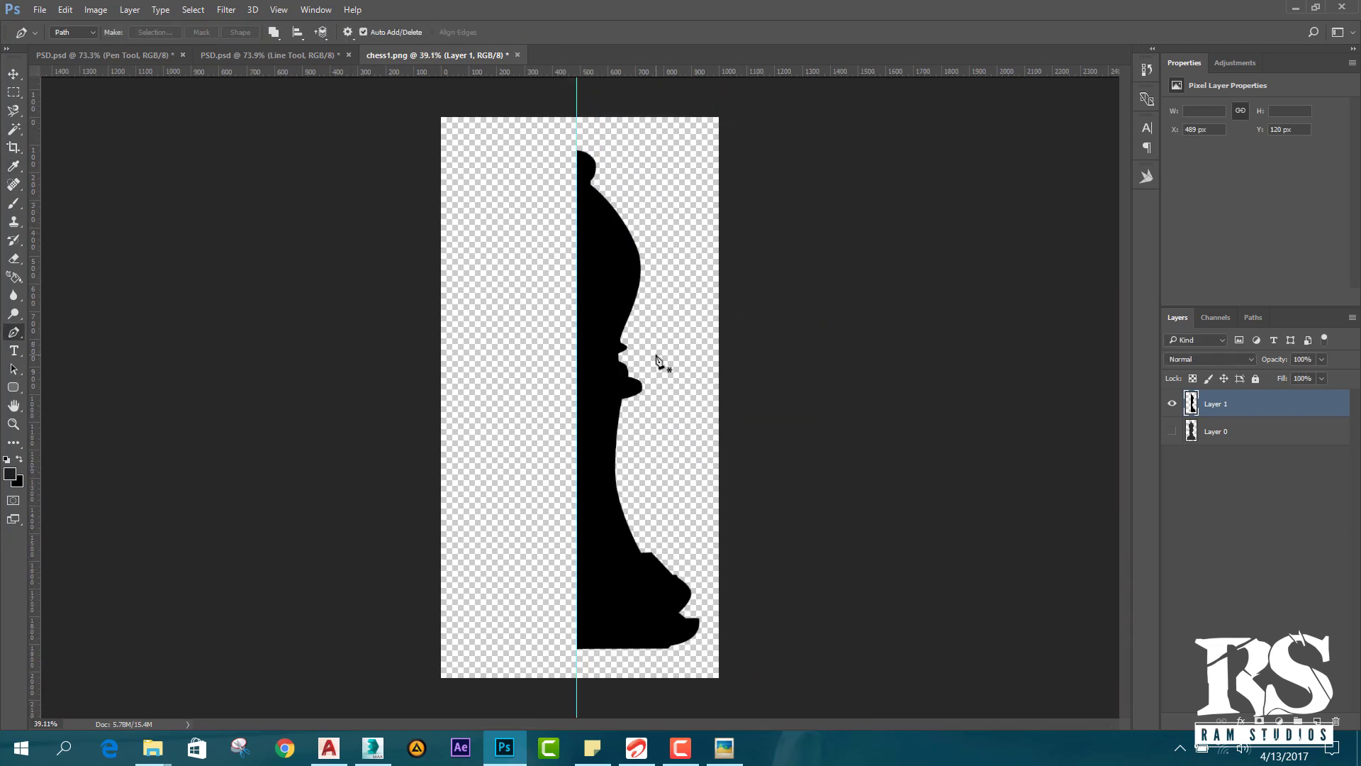
scroll(717, 656, "up", 3)
scroll(716, 663, "up", 1)
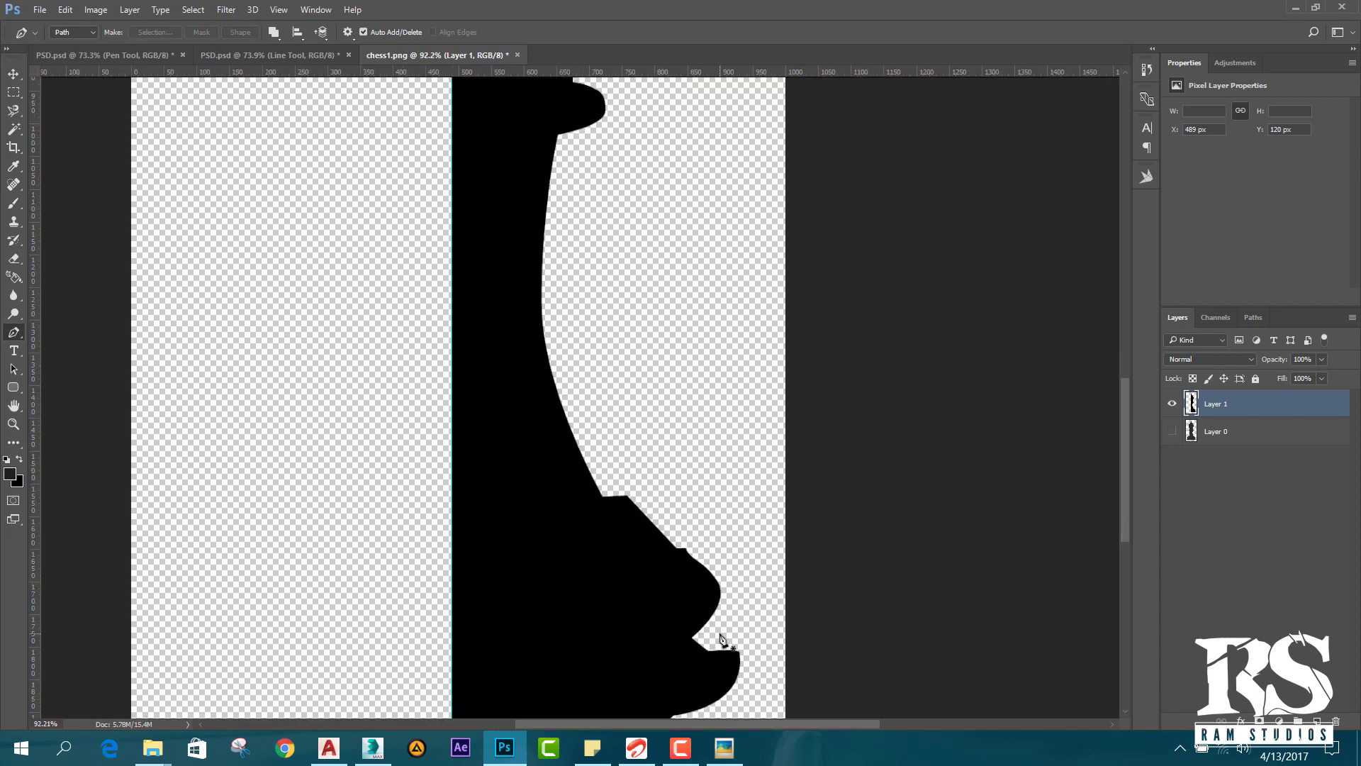
scroll(733, 633, "down", 2)
scroll(737, 638, "up", 2)
scroll(728, 659, "up", 2)
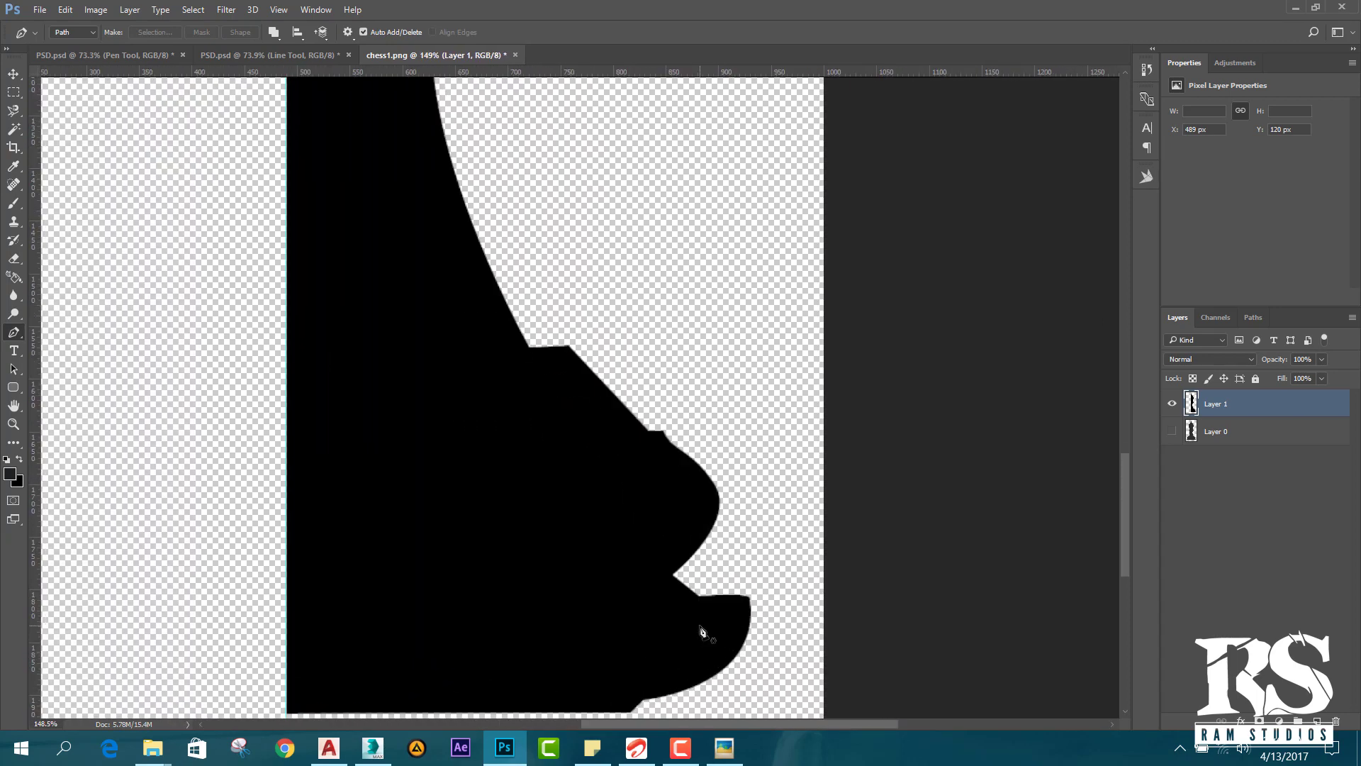
scroll(704, 631, "down", 2)
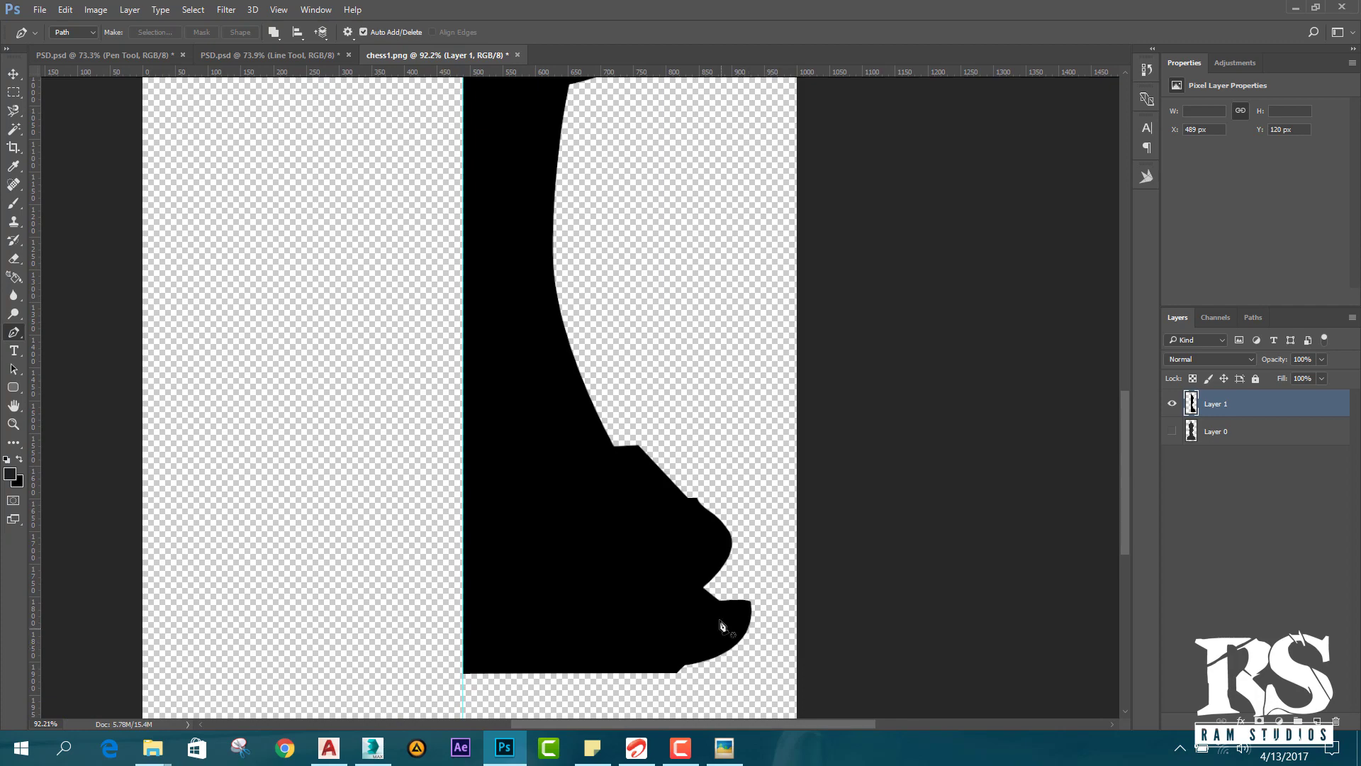
scroll(732, 674, "down", 2)
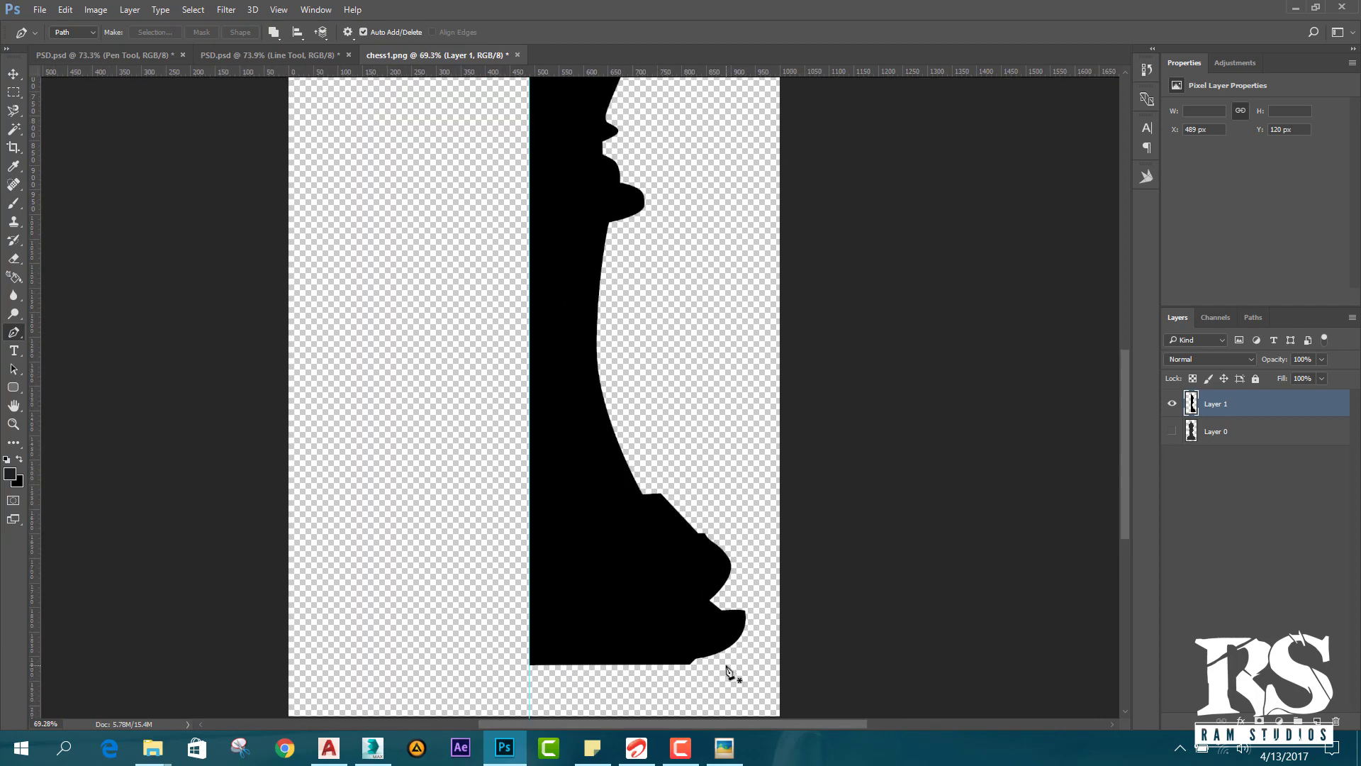
scroll(727, 663, "up", 3)
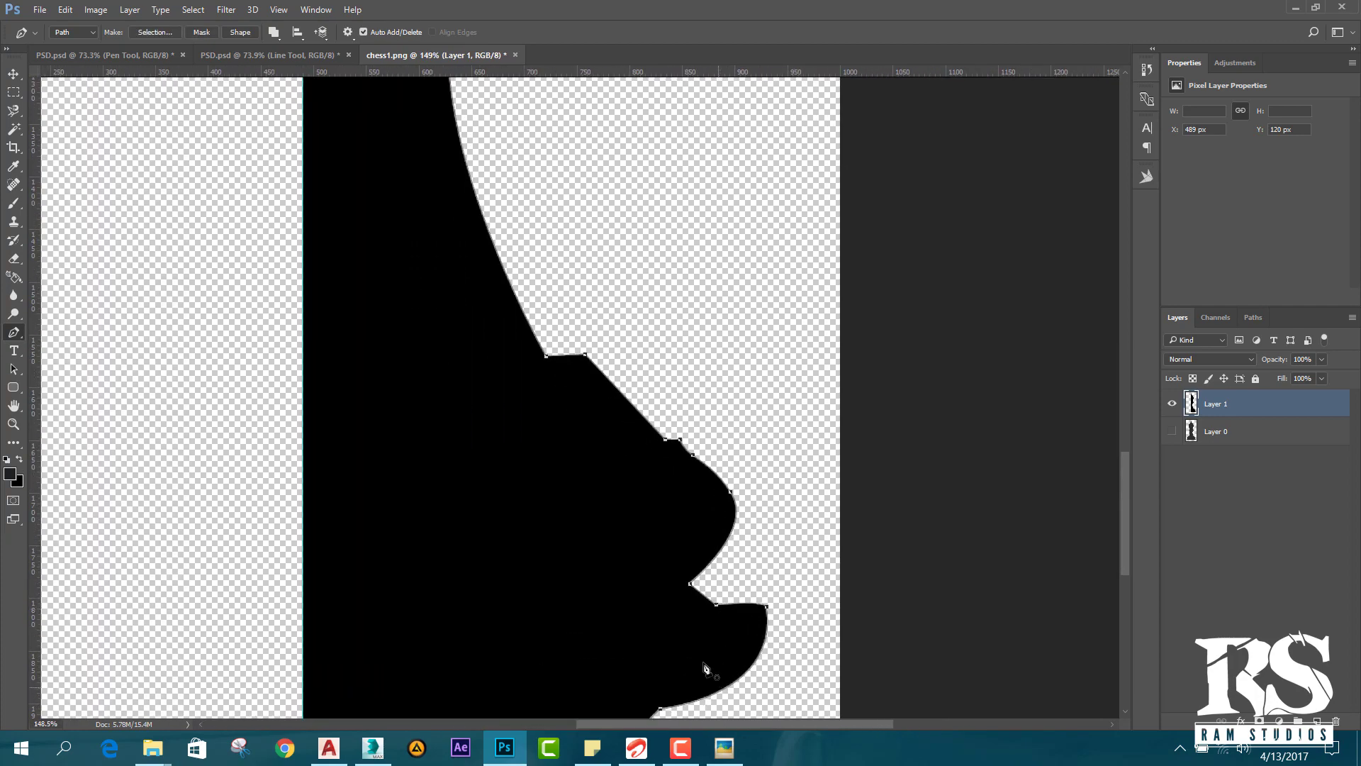
scroll(705, 667, "down", 2)
left_click(724, 748)
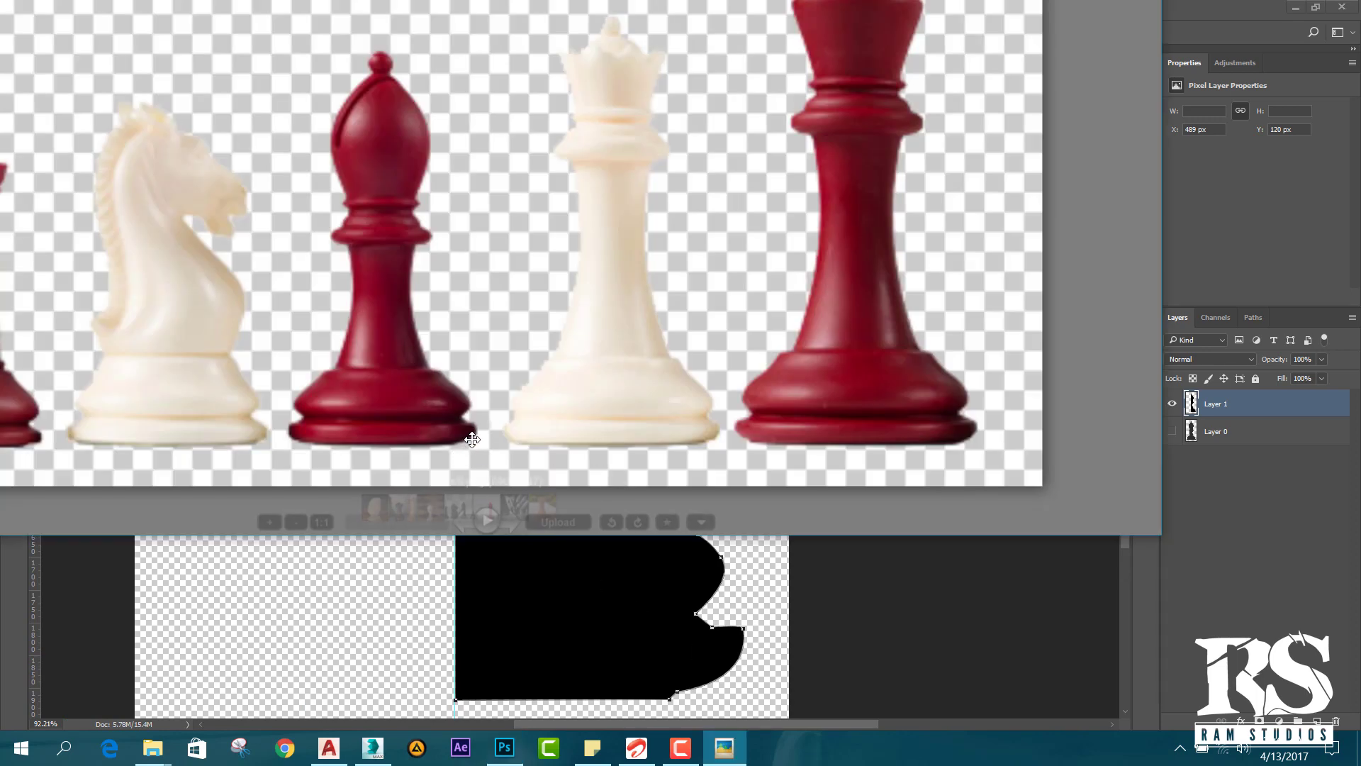
left_click(810, 649)
scroll(752, 641, "up", 3)
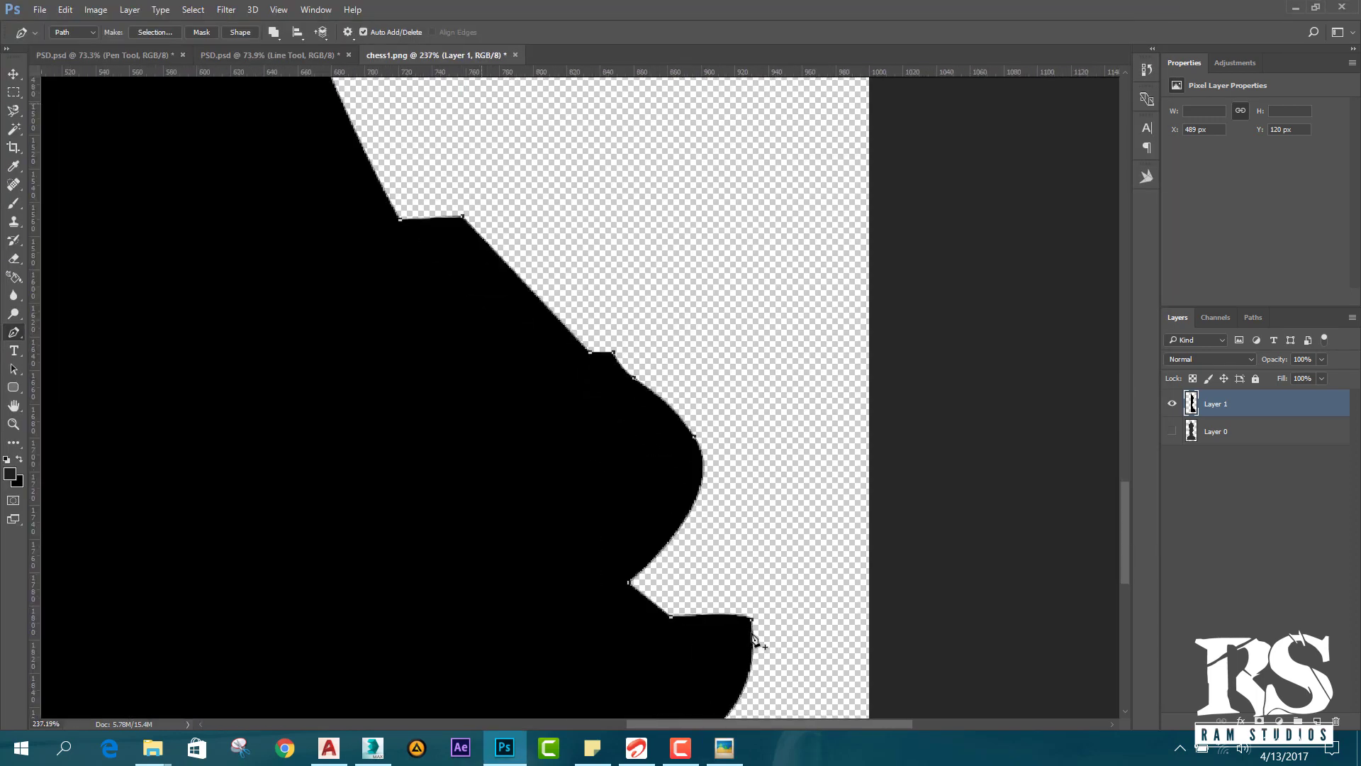
left_click(752, 624)
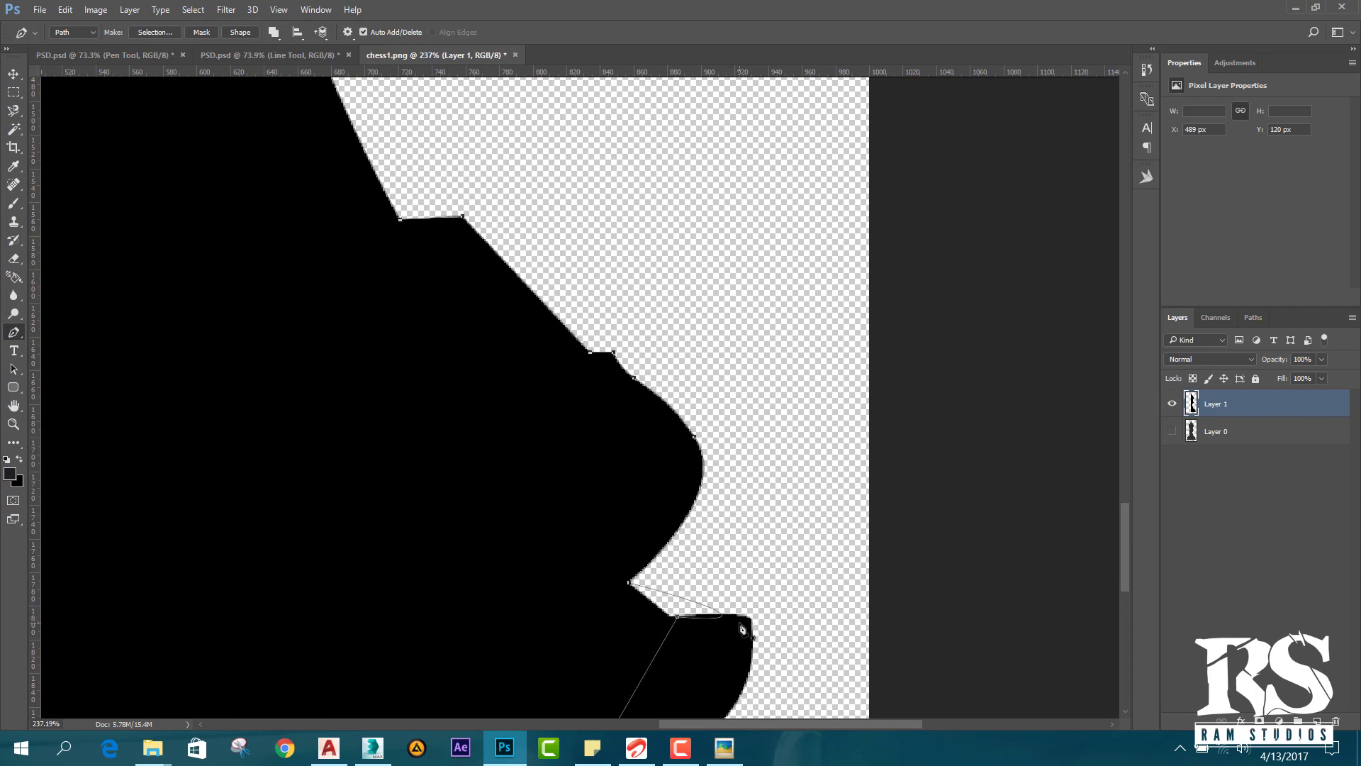
key("ctrl+z")
With the Add Anchor Point tool, move the outer upper corner anchor of the lowest base ring inward along its top edge.
right_click(14, 332)
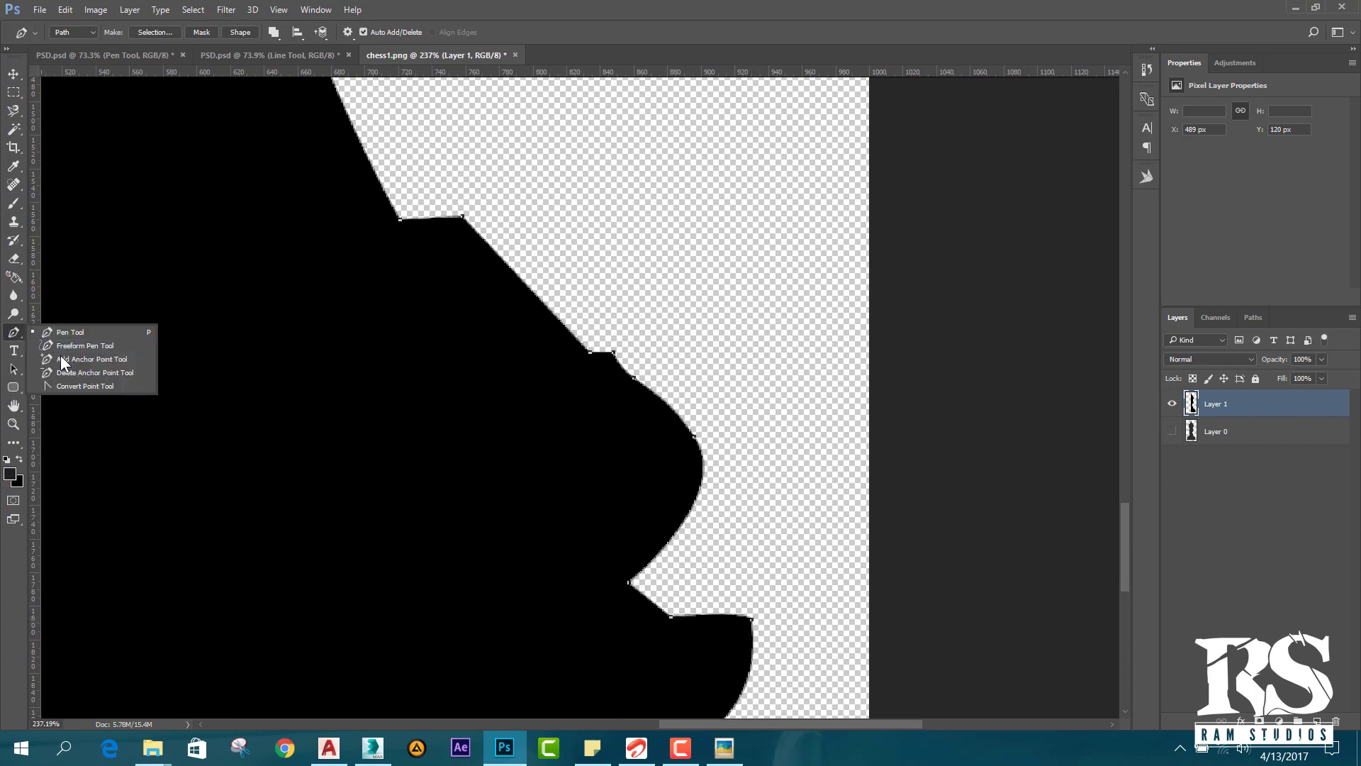
left_click(59, 356)
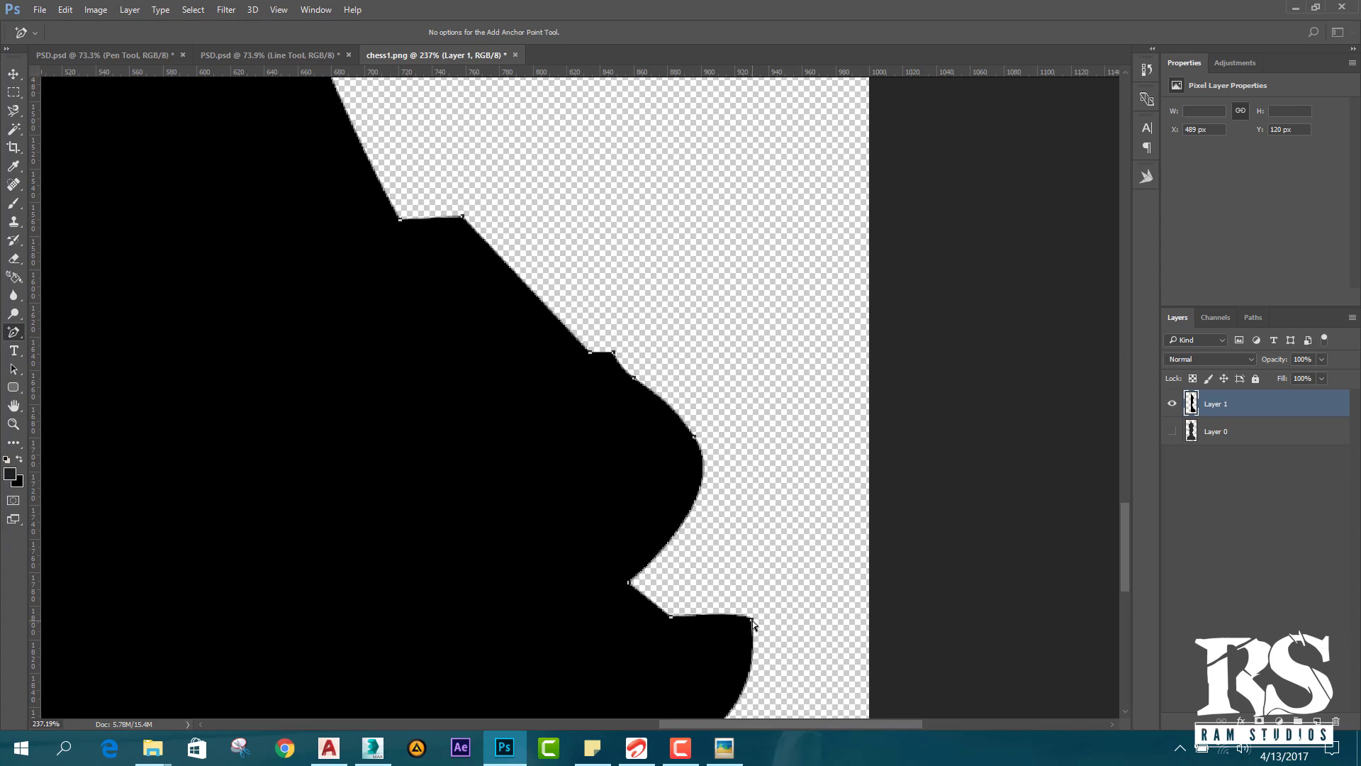
mouse_move(753, 622)
left_mouse_down()
mouse_move(731, 621)
mouse_move(748, 625)
left_mouse_up()
key("ctrl+z")
scroll(753, 622, "up", 5)
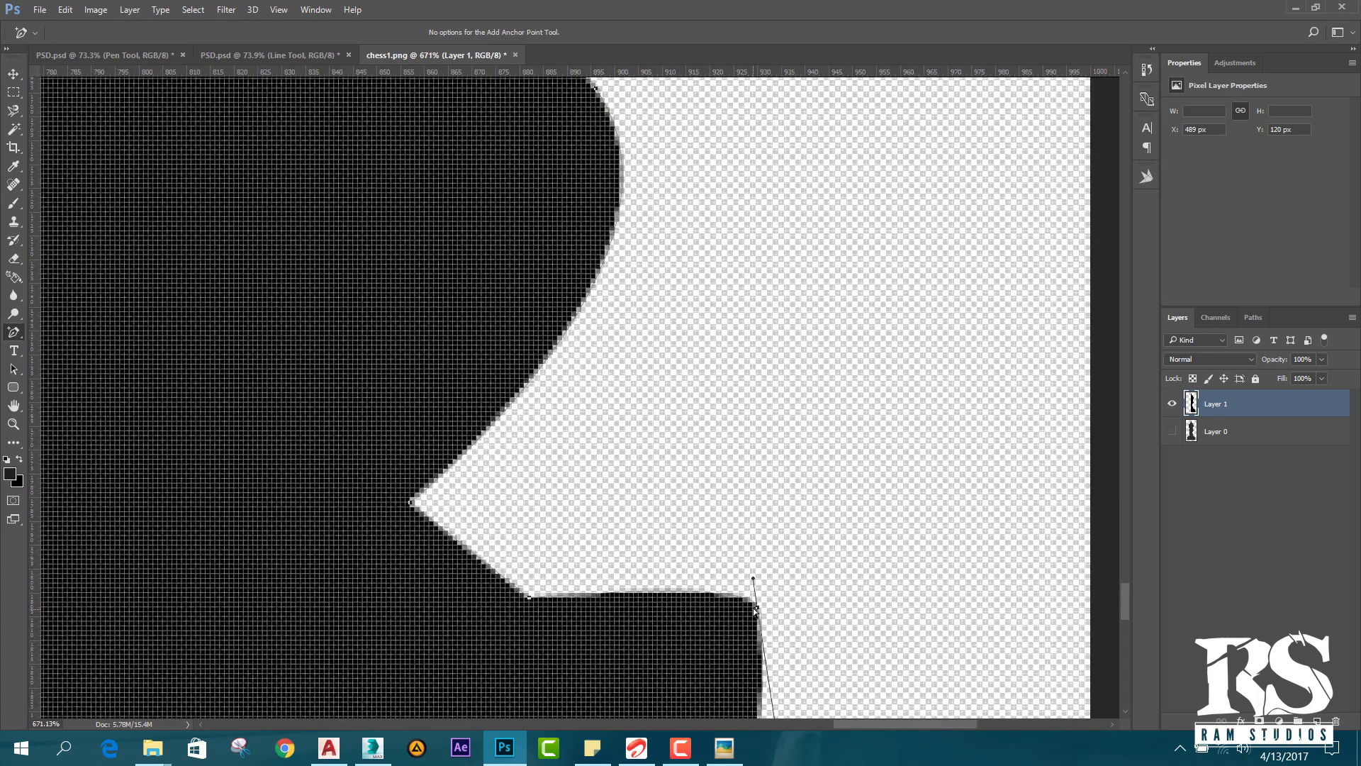
left_click_drag(760, 609, 624, 621)
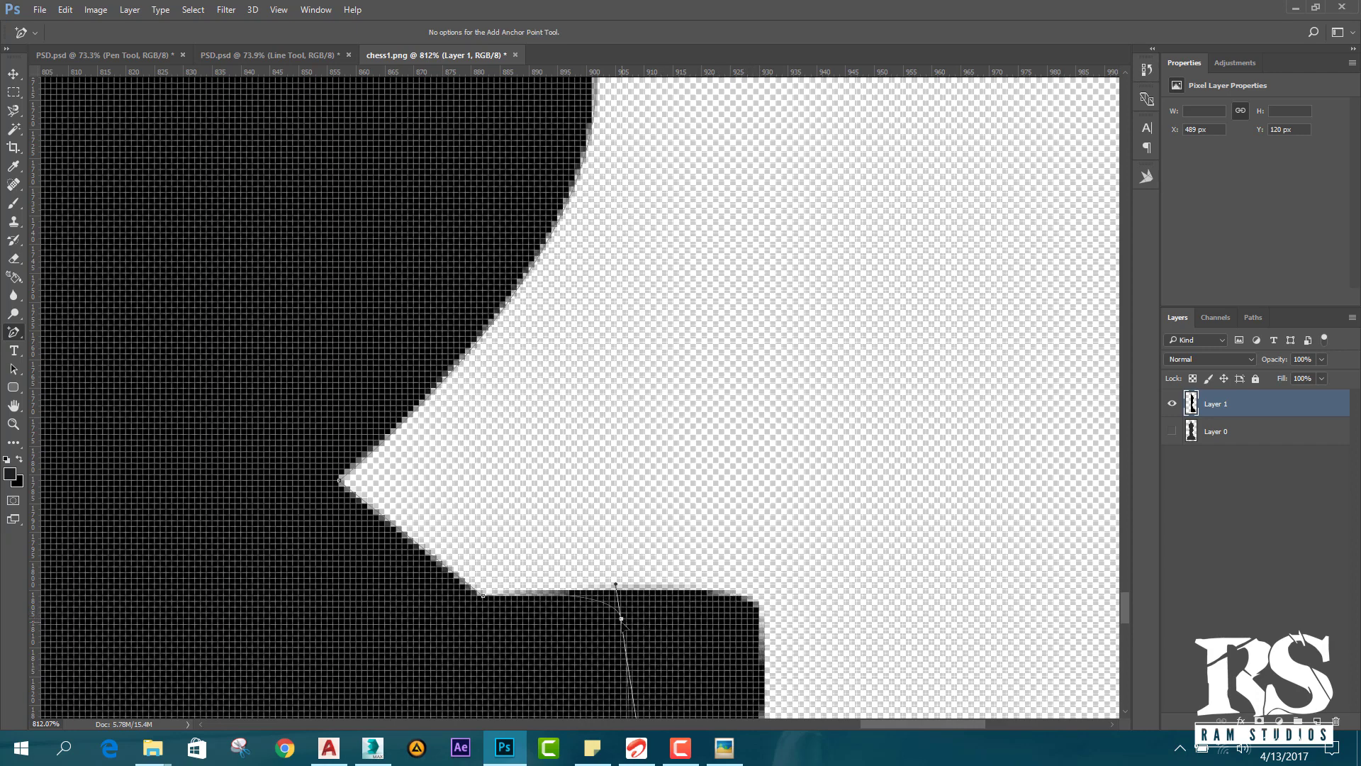
Adjust the direction handle of the lowest ring's moved corner anchor while comparing the base with the red reference bishop.
scroll(671, 575, "down", 8)
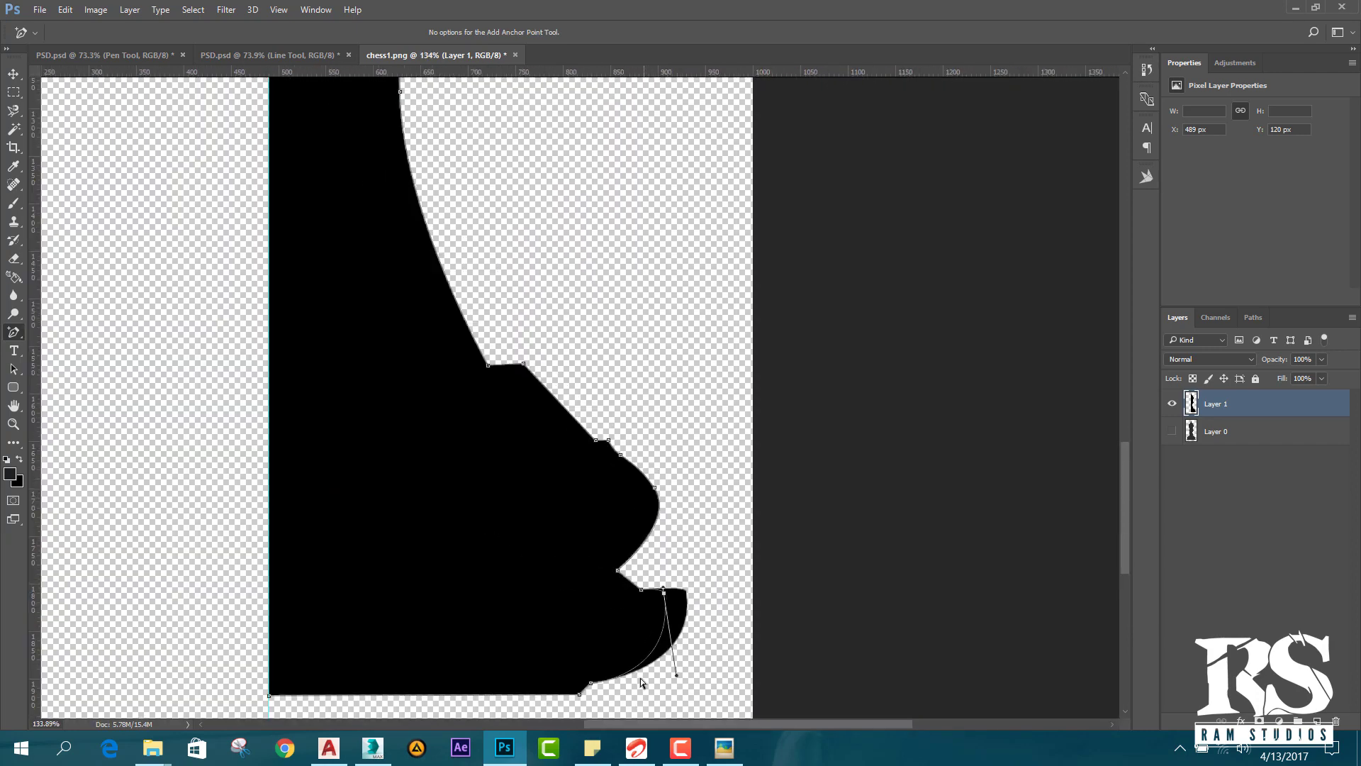
left_click(723, 748)
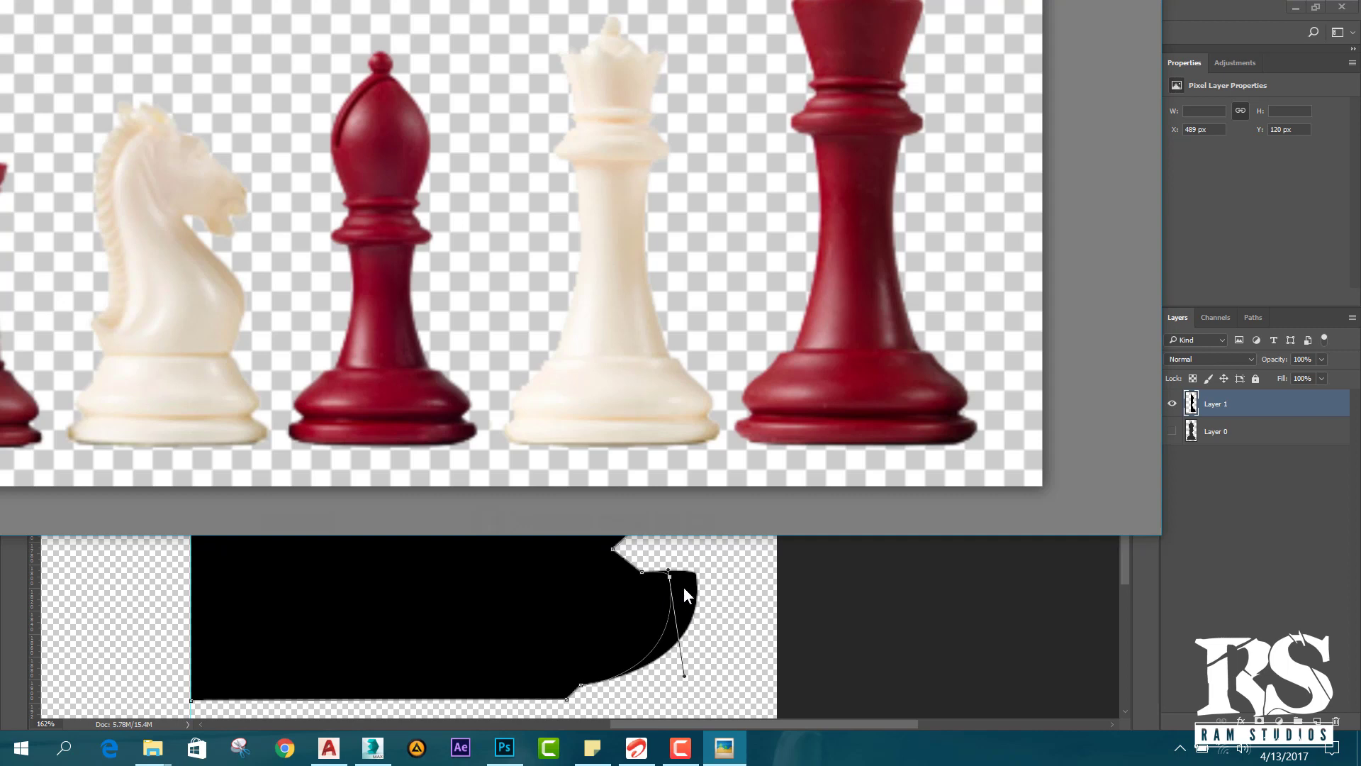
left_click(834, 603)
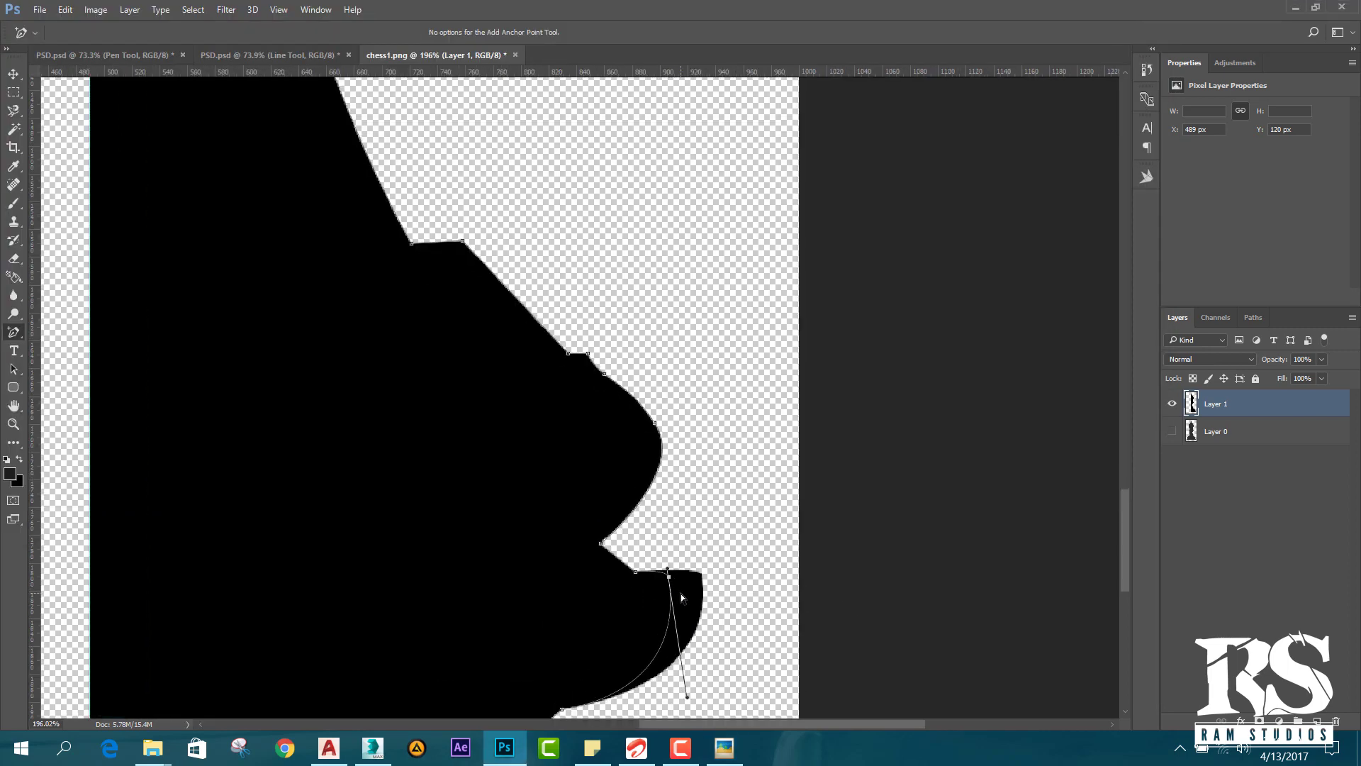
mouse_move(688, 678)
left_mouse_down()
mouse_move(650, 678)
mouse_move(679, 671)
left_mouse_up()
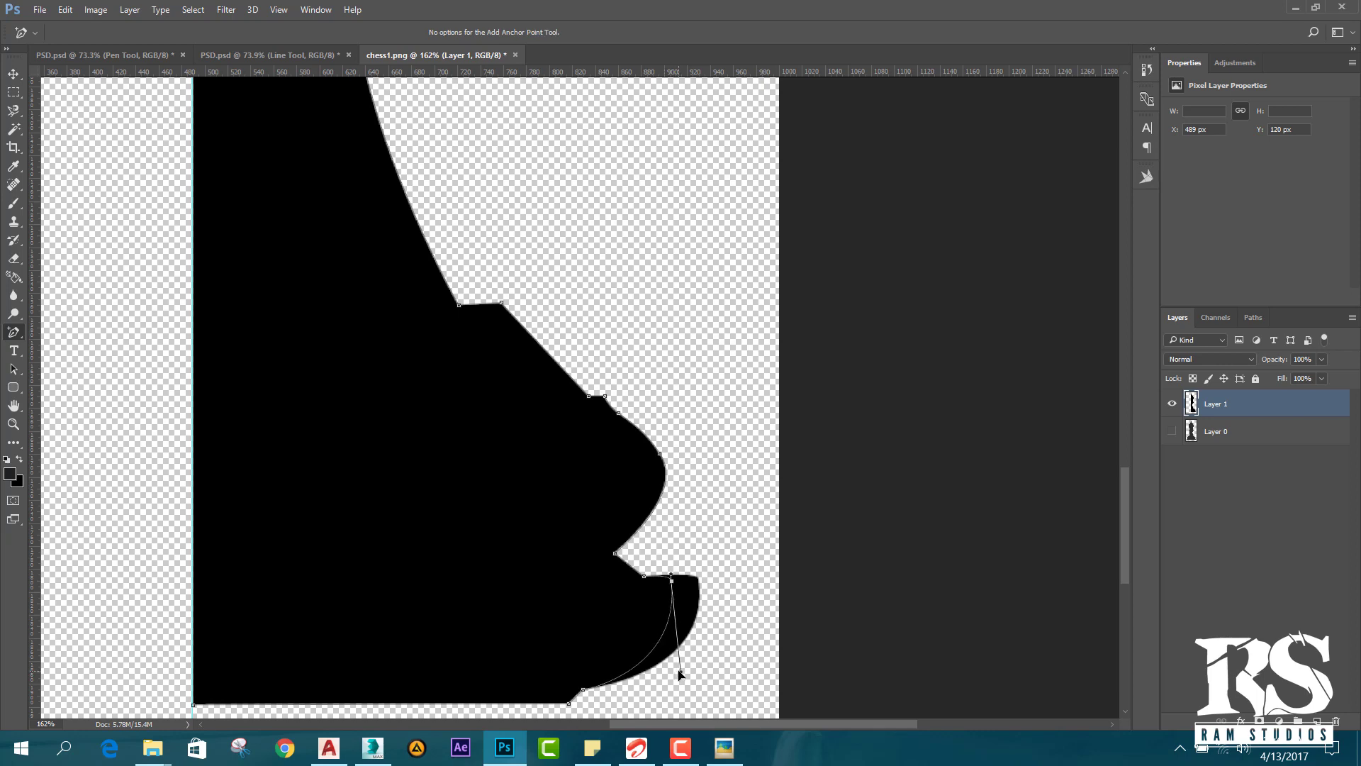
left_click(723, 747)
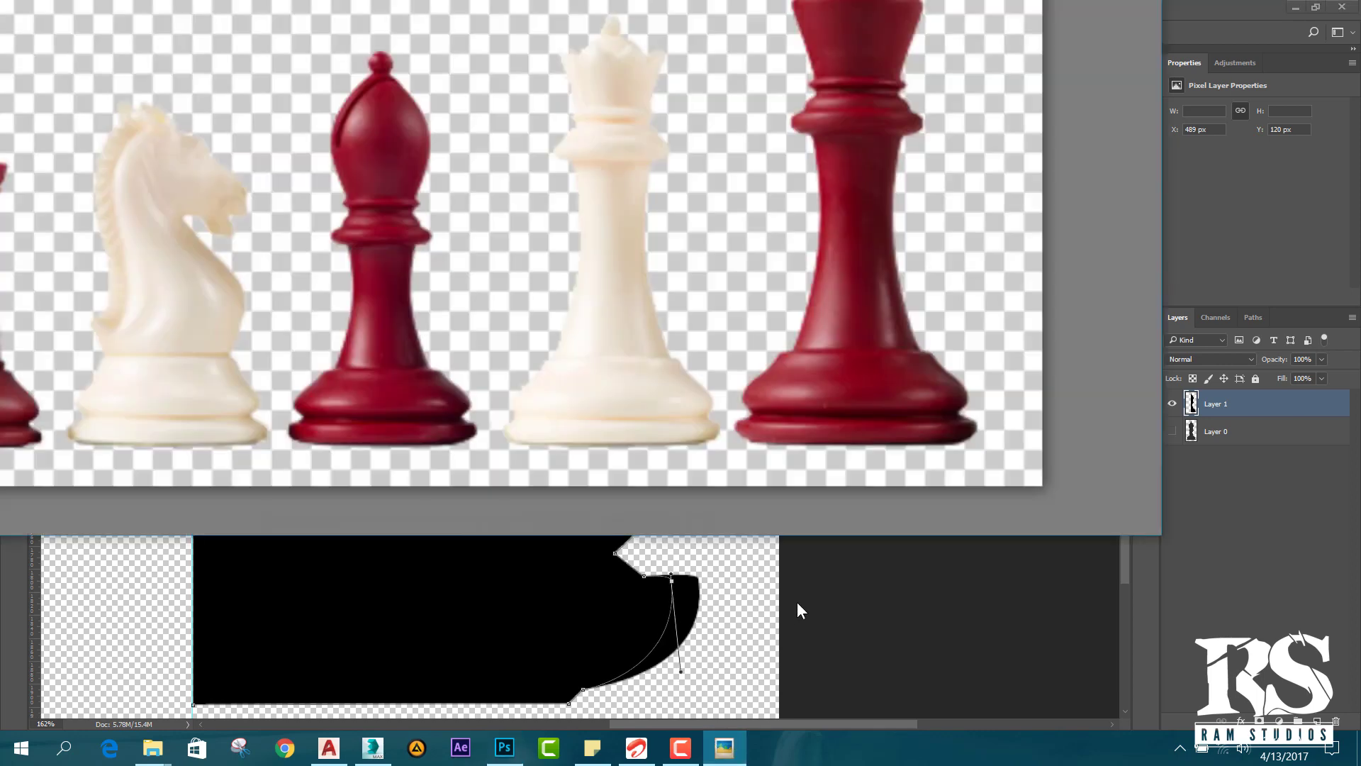
left_click(836, 628)
Undo the outer corner move and shift the notch anchors between the two base rings outward to make the notch shallower.
left_click_drag(691, 602, 644, 553)
key("ctrl+z")
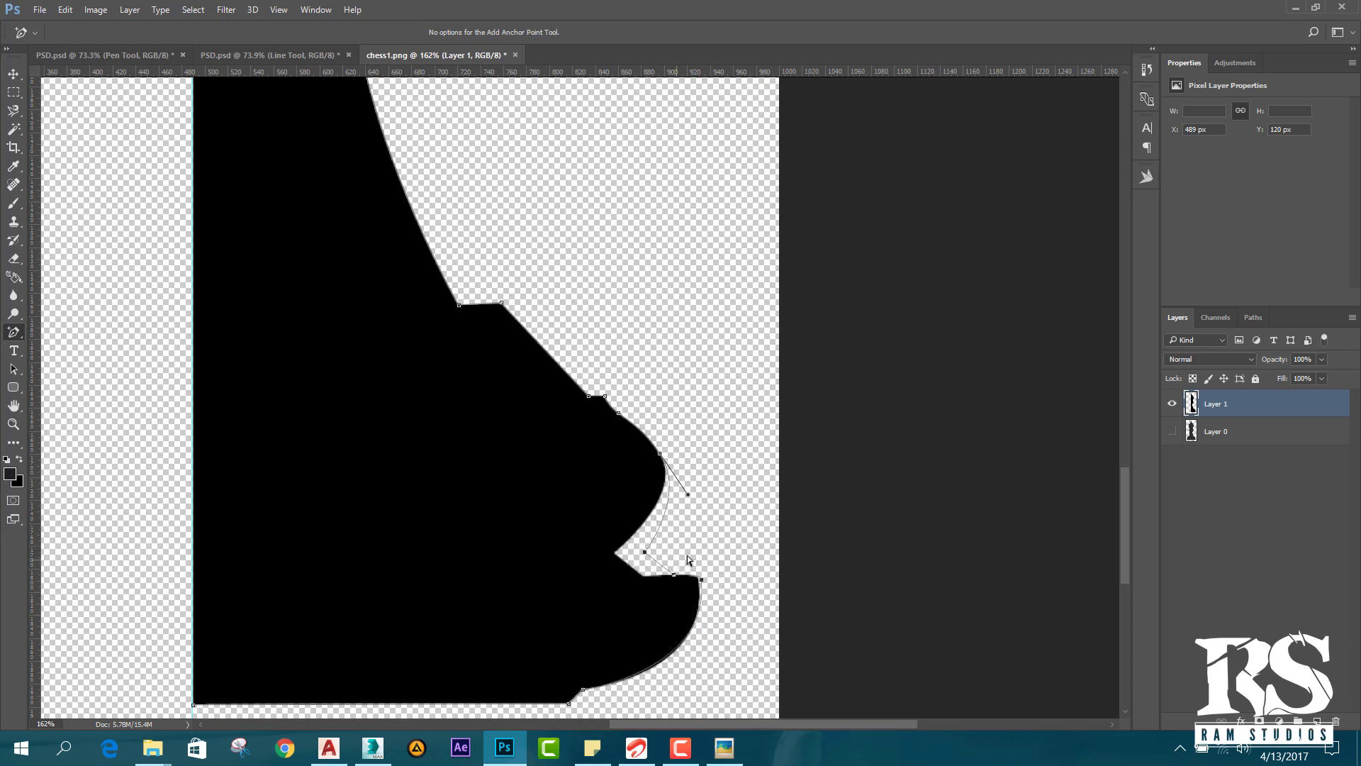
left_click(643, 559, "ctrl")
left_click(645, 557, "ctrl")
left_click_drag(644, 555, 673, 574)
left_click(645, 555, "ctrl")
left_click_drag(644, 555, 634, 555)
Try to replace the filled Layer 1 with a new empty layer for the corrected path.
scroll(679, 619, "down", 5)
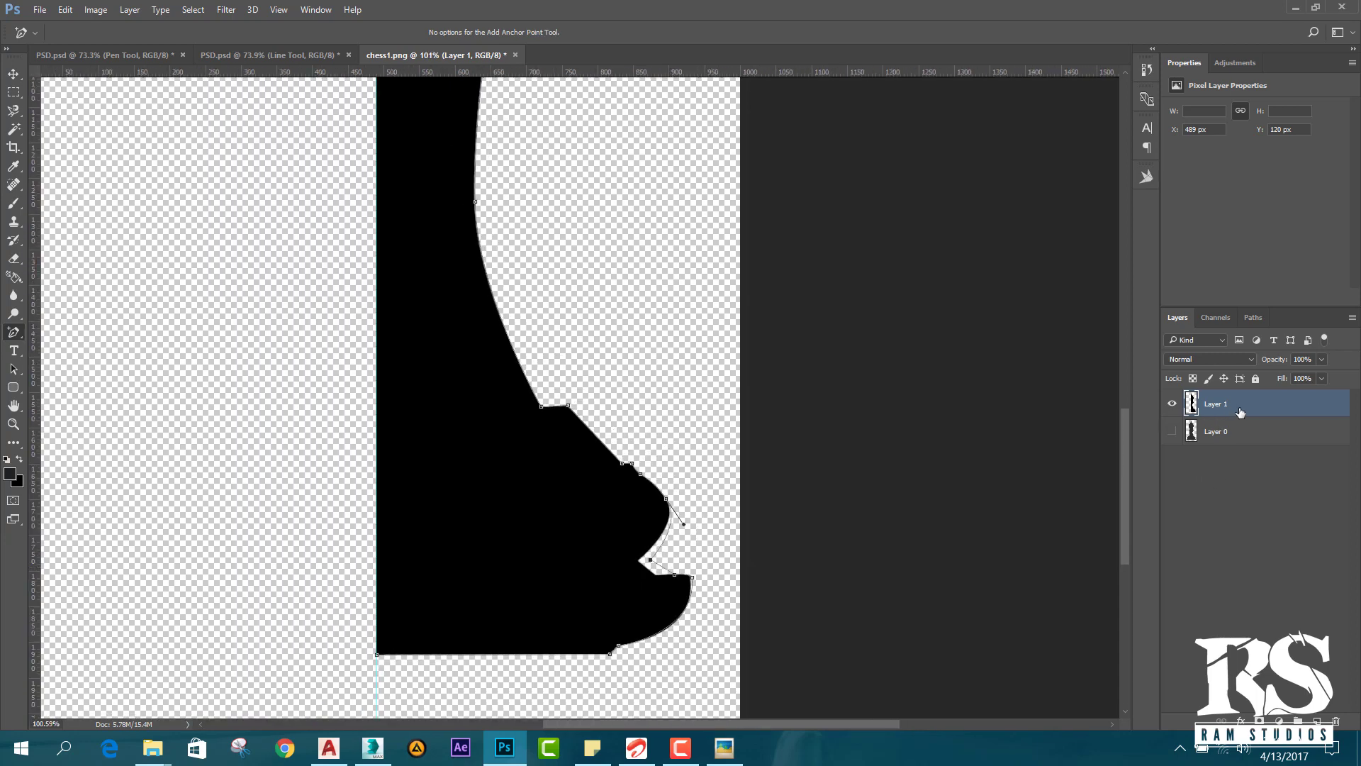
left_click(1240, 412)
key("Return")
right_click(1250, 411)
left_click(923, 188)
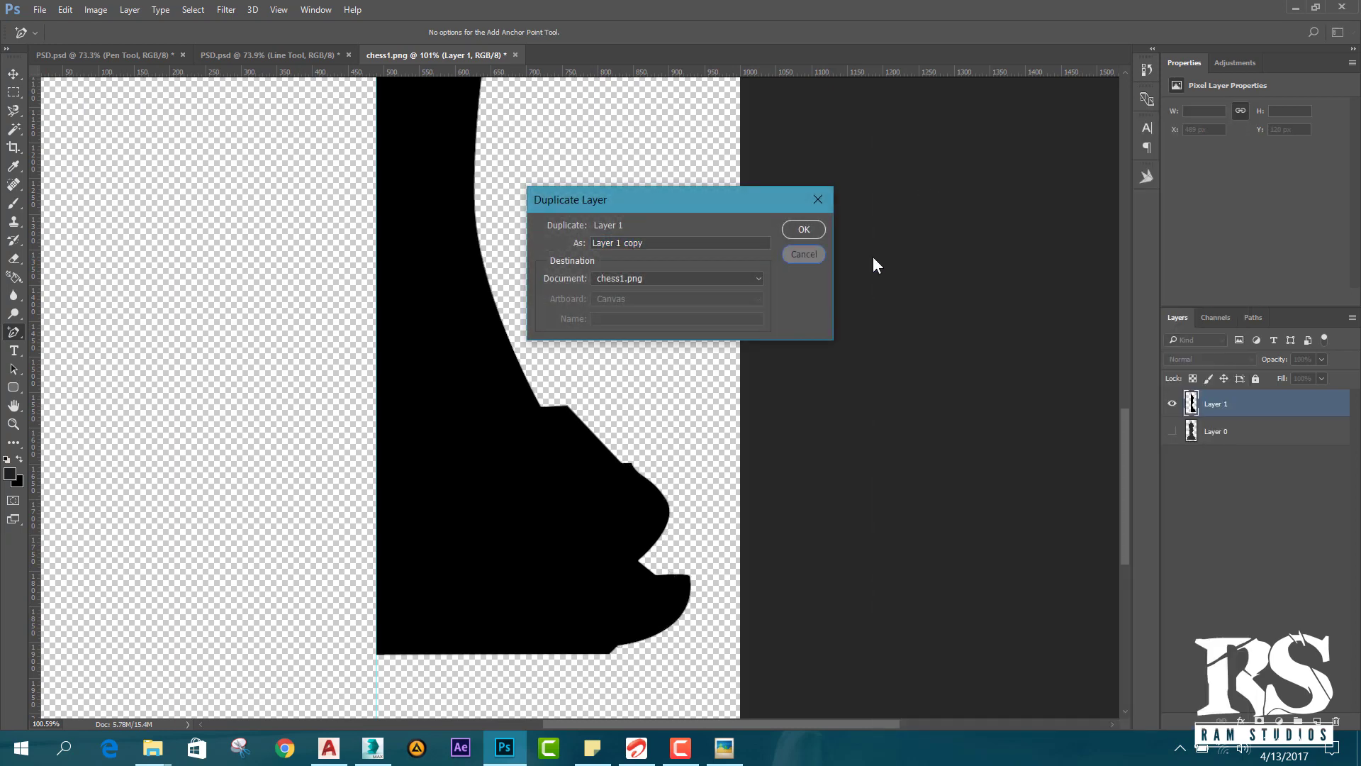
key("Escape")
right_click(1251, 410)
left_click(1293, 409)
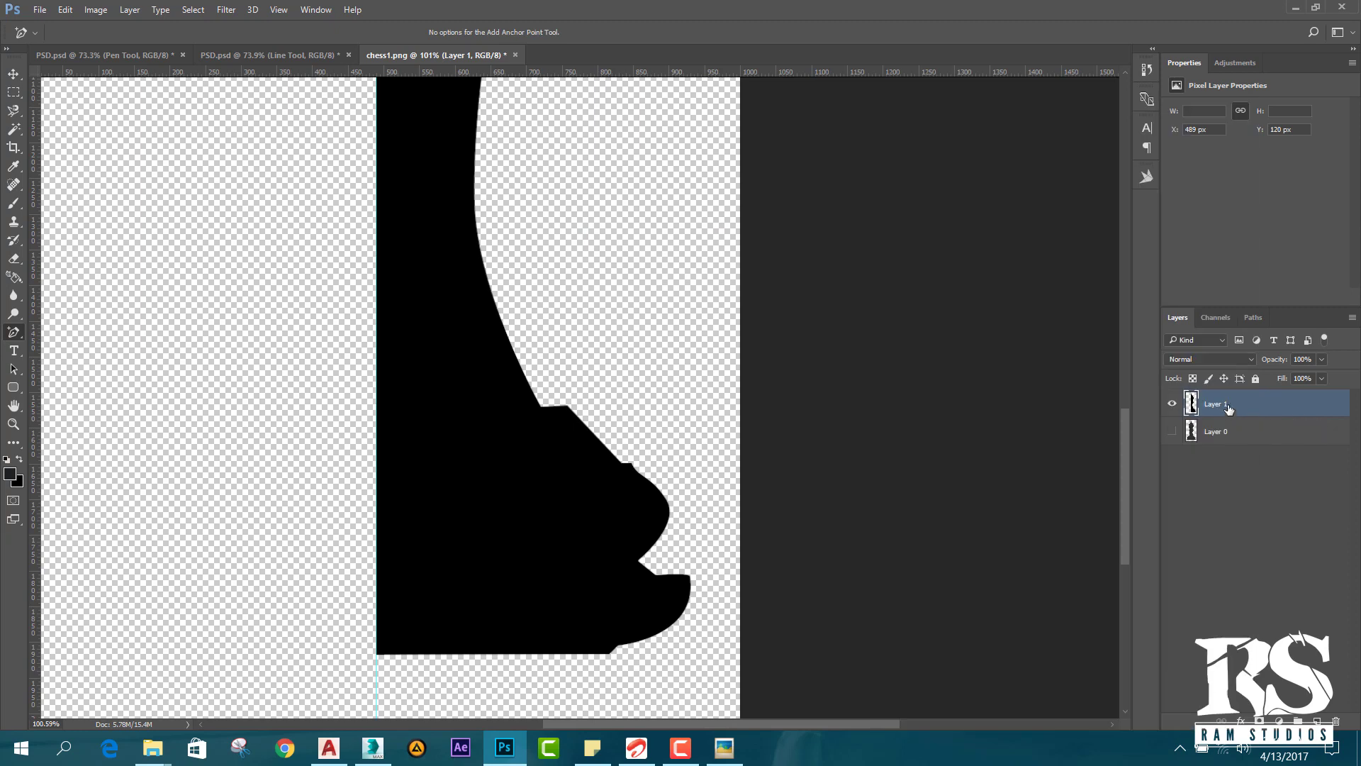
key("Delete")
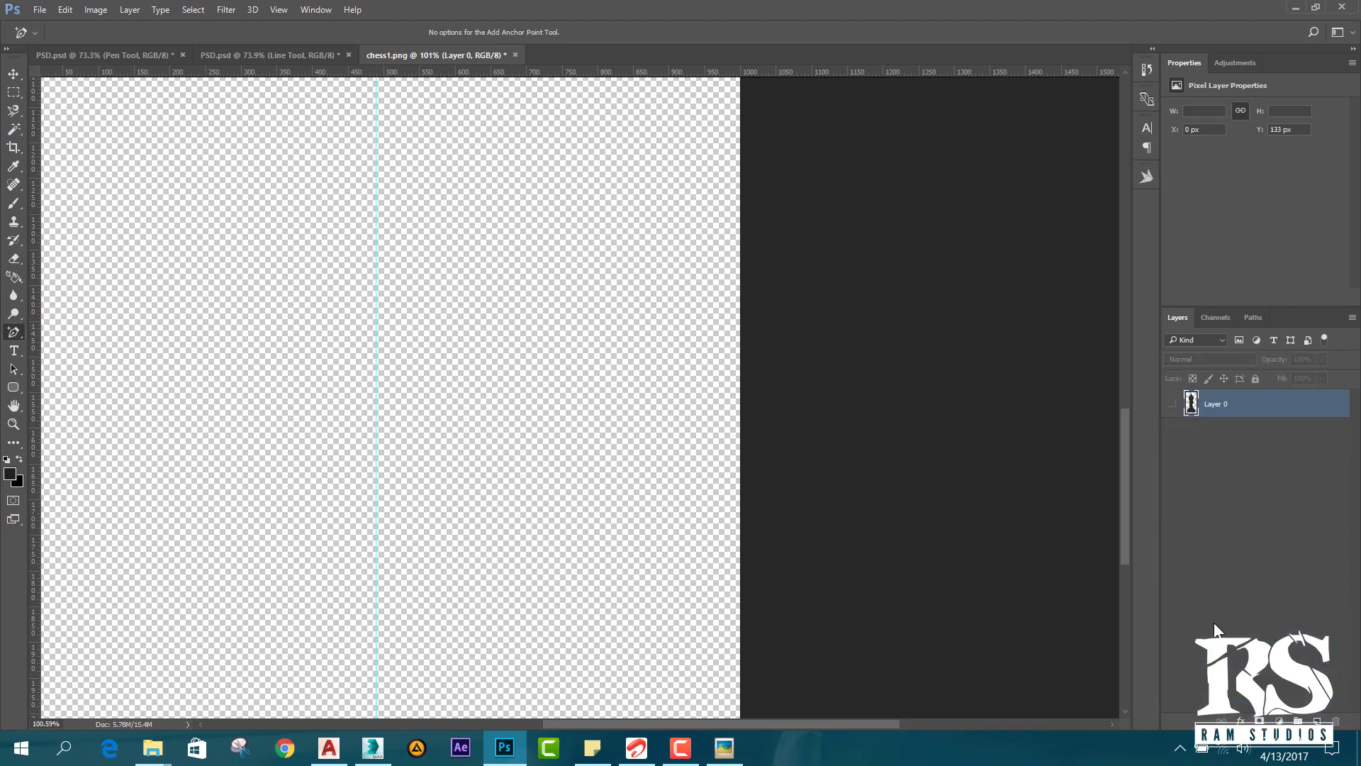
left_click(1317, 721)
key("ctrl+0")
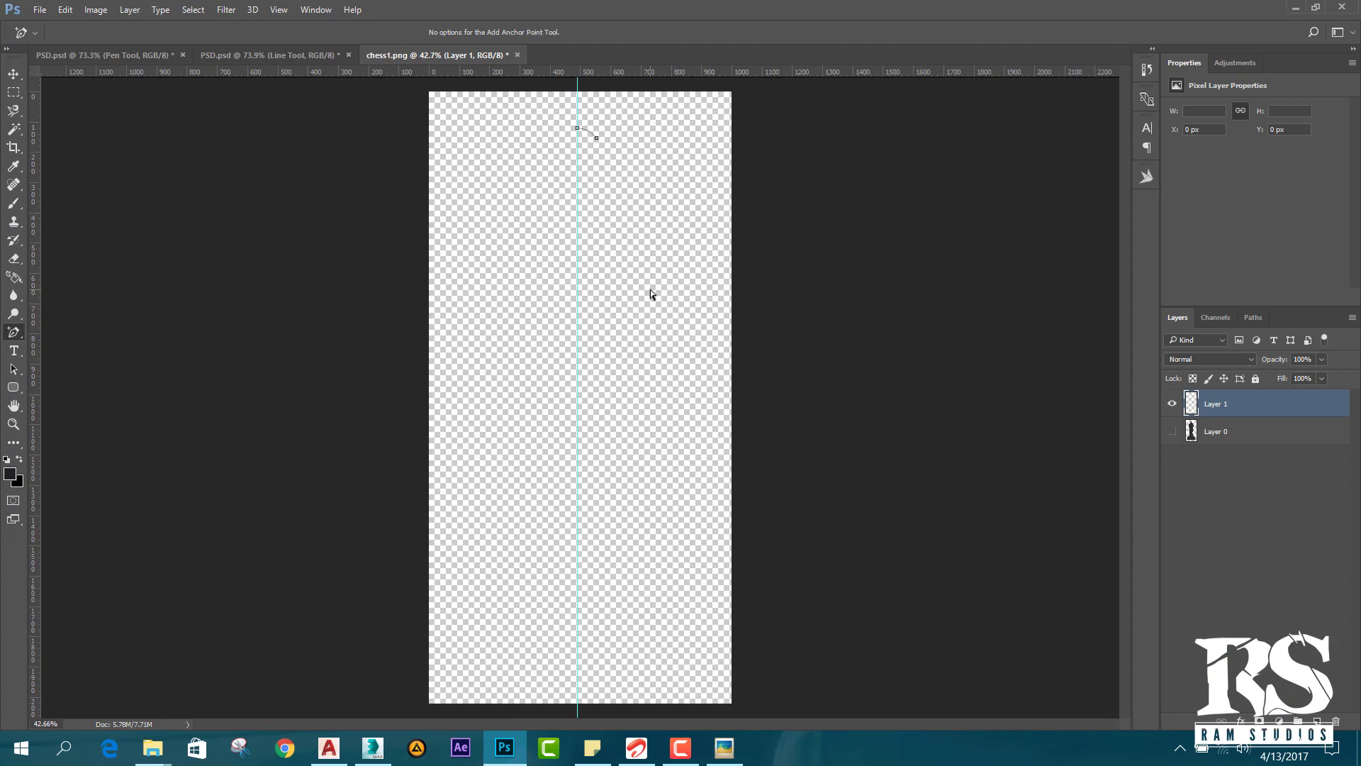
key("Delete")
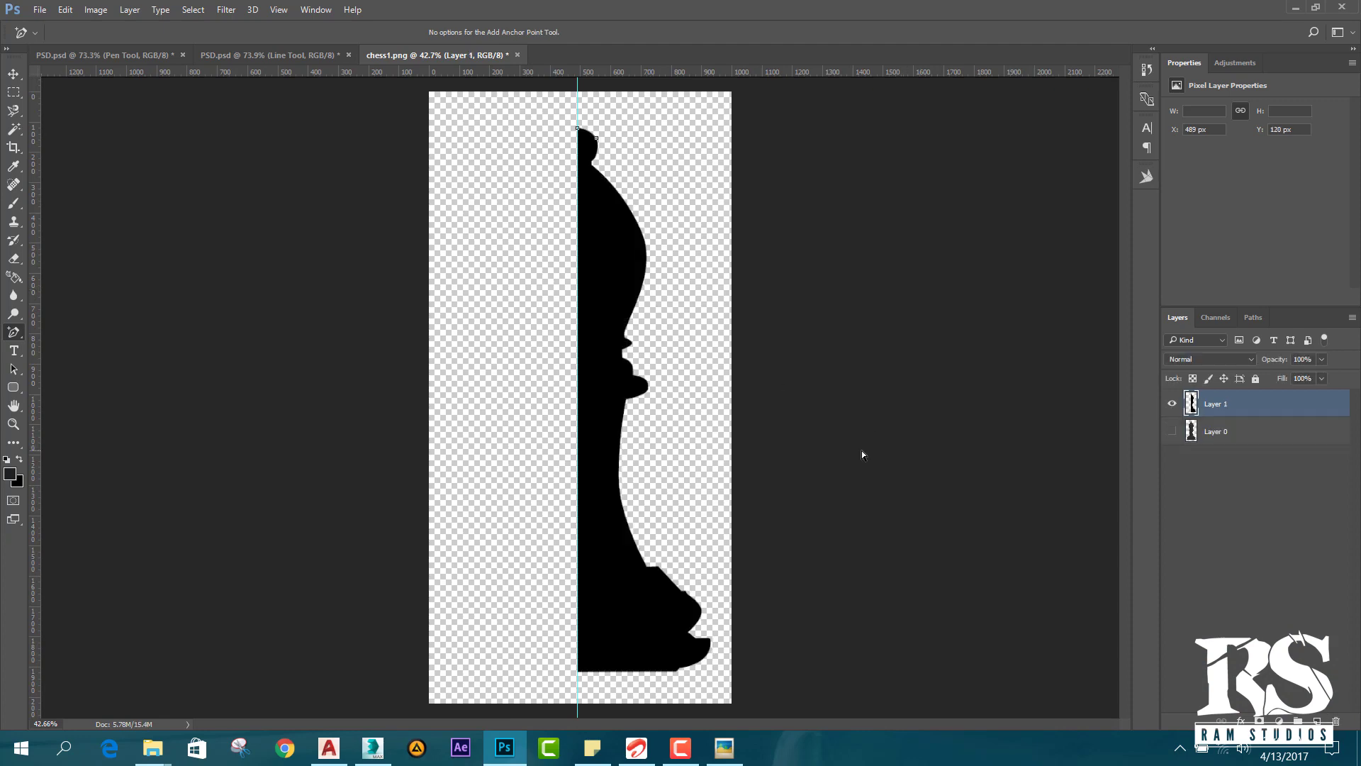
Try to fill the path with black on a new empty Layer 1, in Normal mode at 100% opacity with a 0-pixel feather.
right_click(1237, 415)
left_click(1241, 405)
left_click_drag(1241, 405, 1339, 720)
left_click(1318, 719)
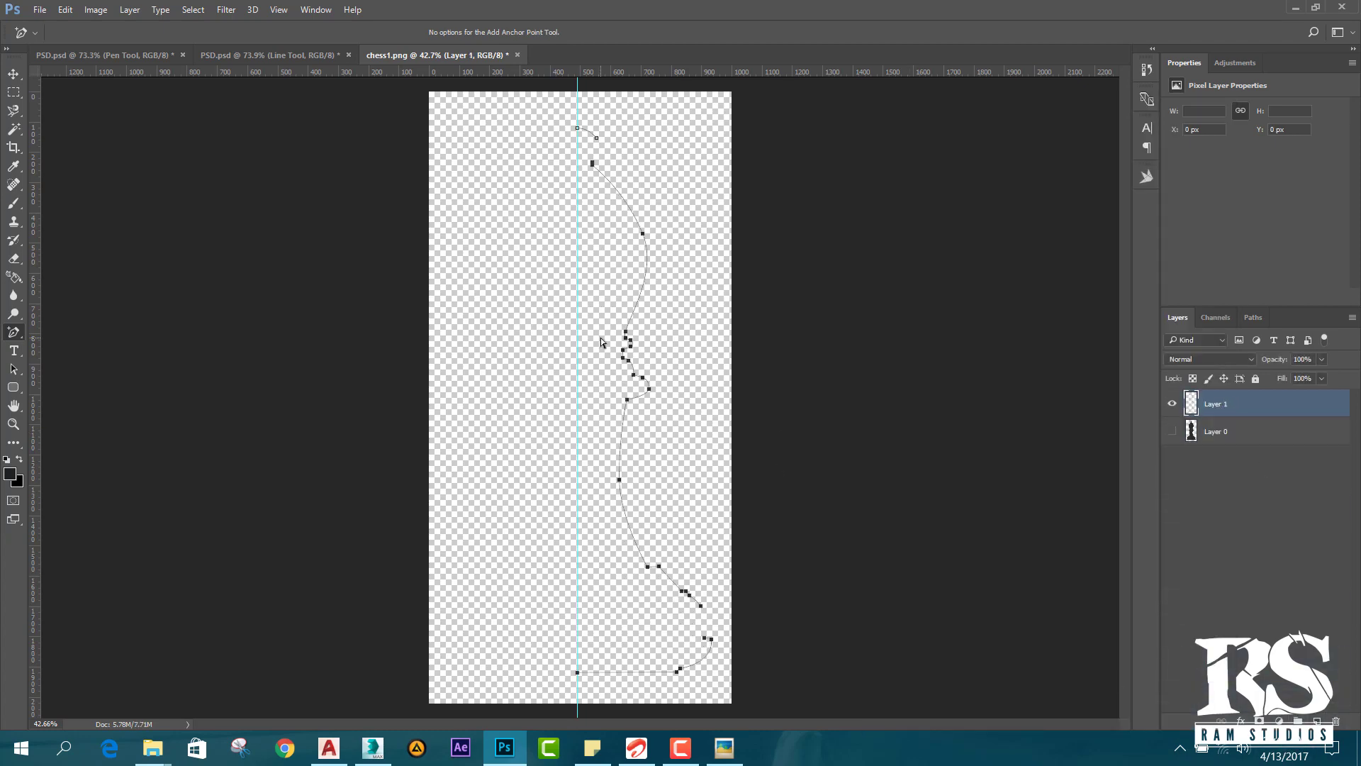
right_click(602, 338)
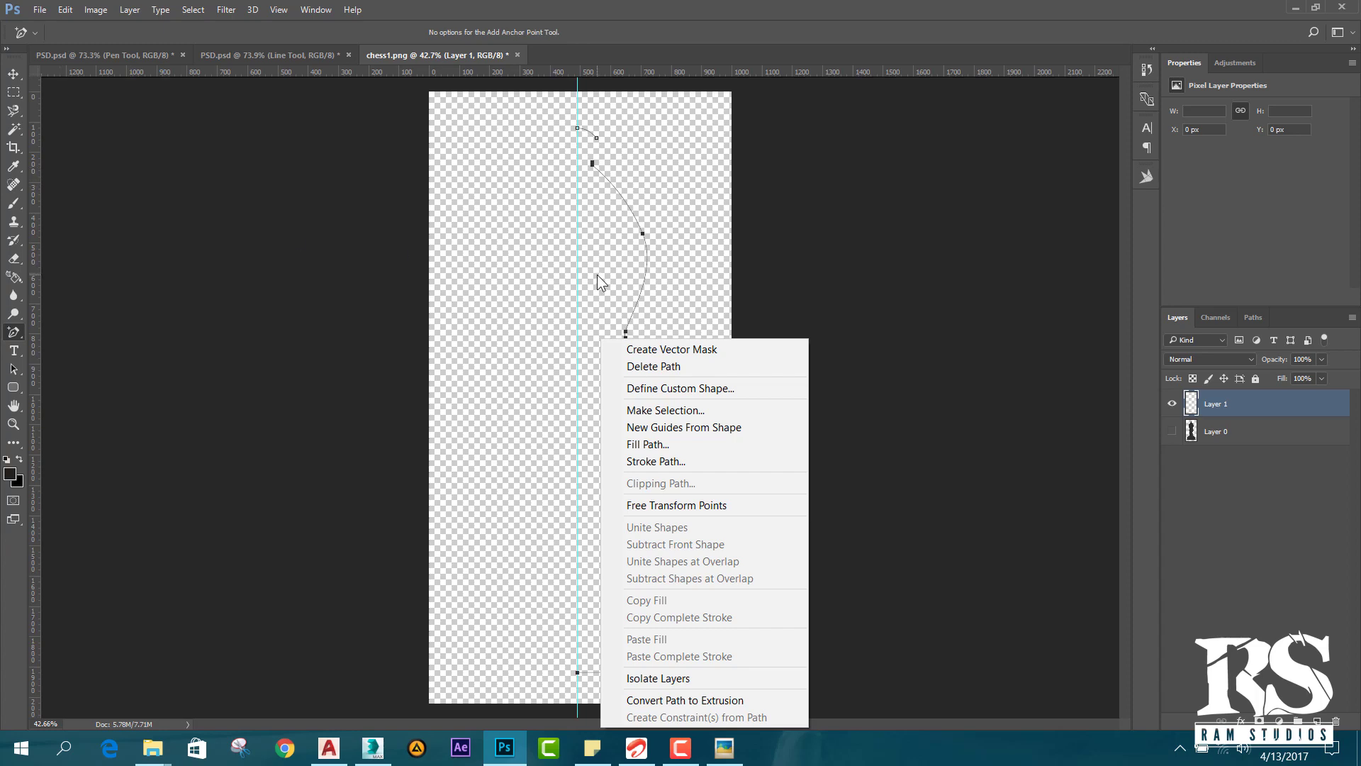
right_click(16, 331)
left_click(44, 330)
right_click(582, 406)
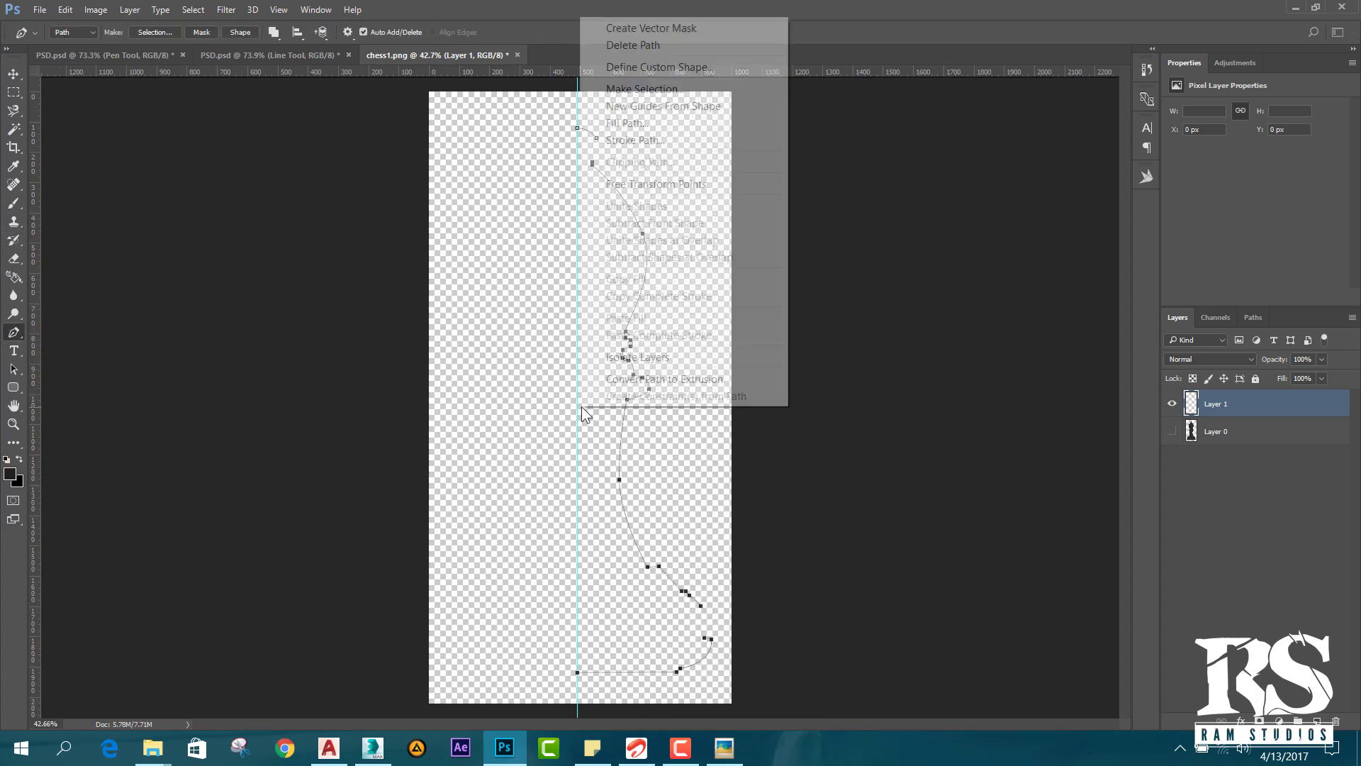
left_click(626, 123)
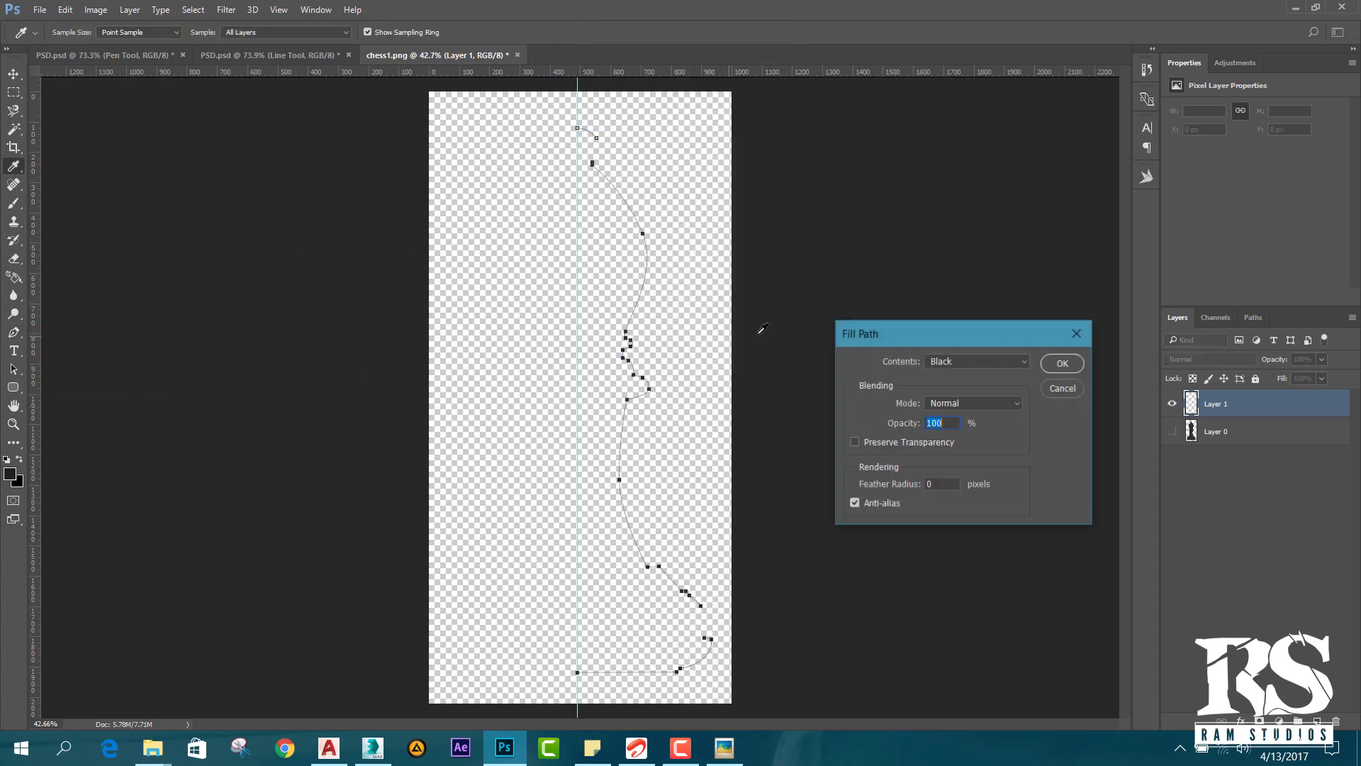
left_click(1046, 363)
Undo the last path fill and layer replacement back to the original filled silhouette.
key("ctrl+z")
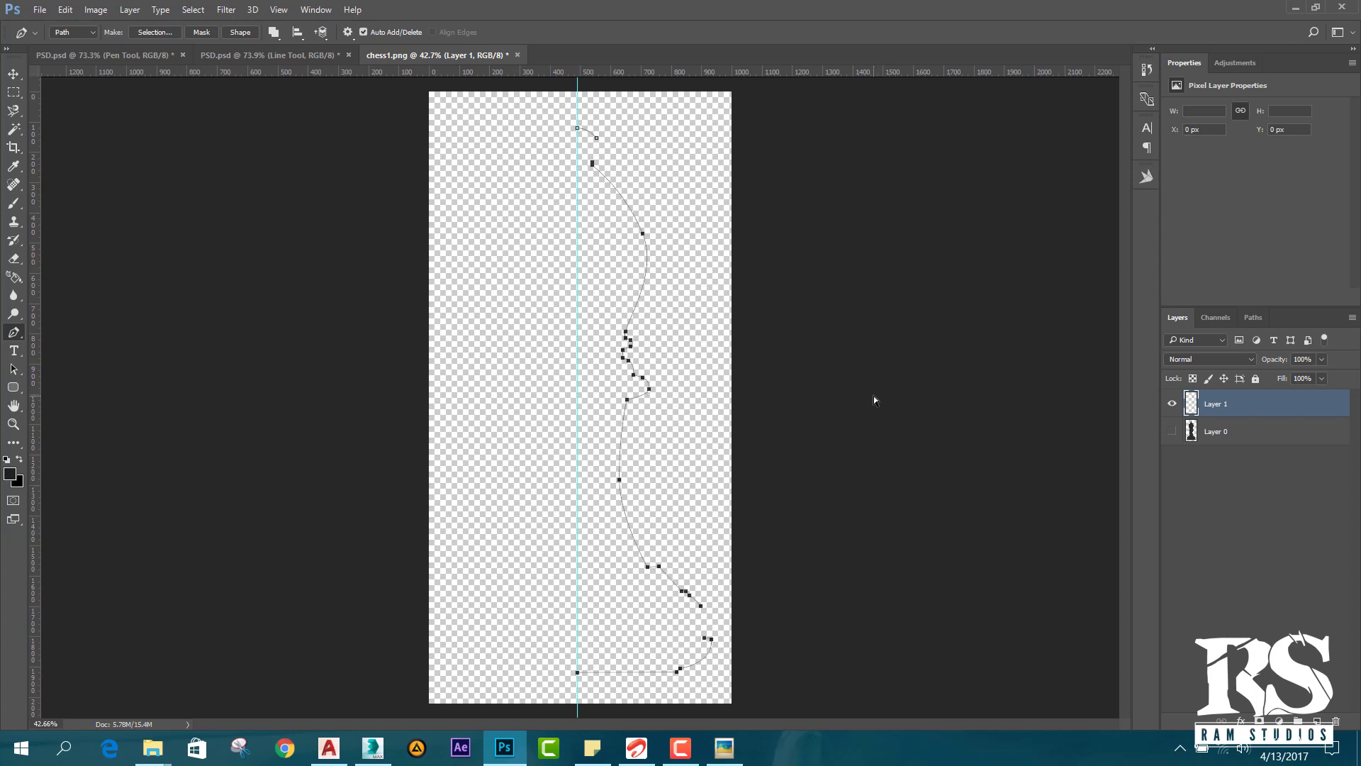
scroll(705, 645, "up", 3)
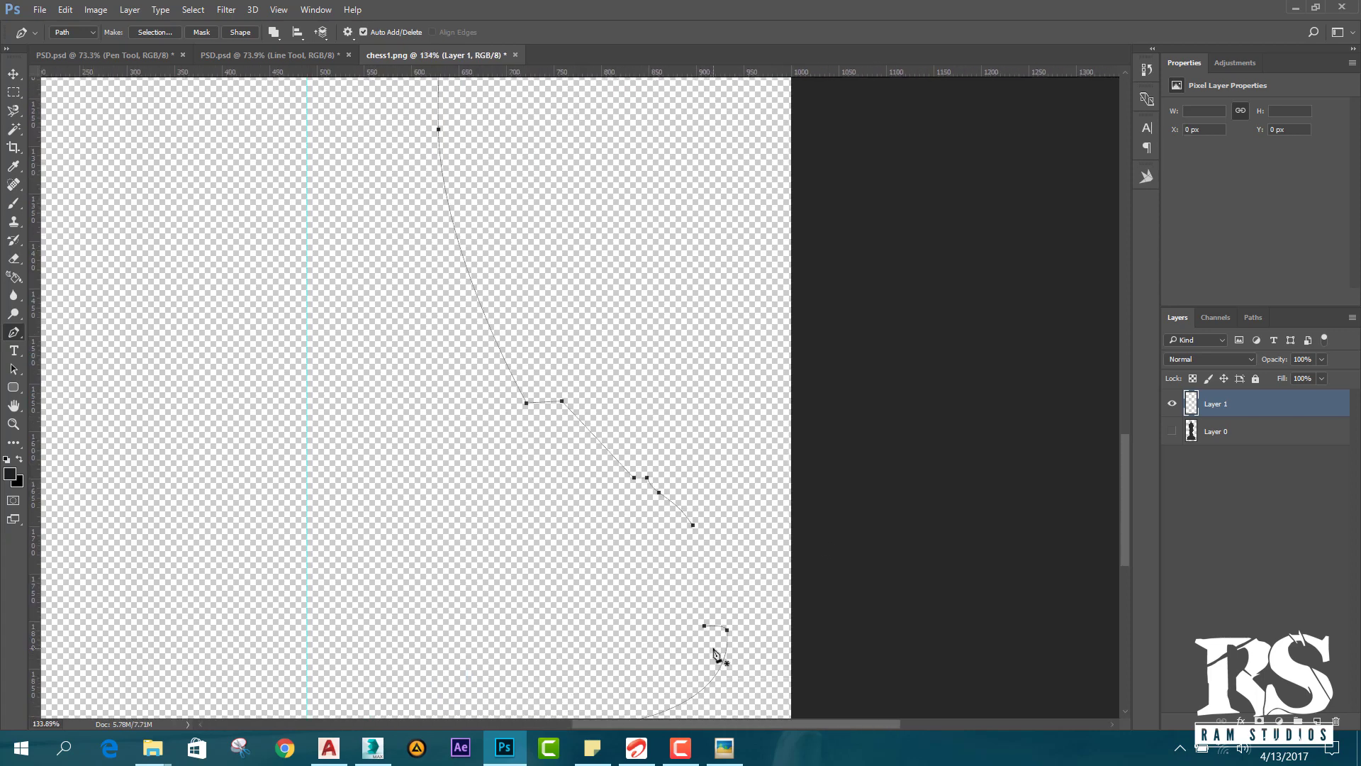
key("ctrl+z")
left_click(716, 611, "ctrl")
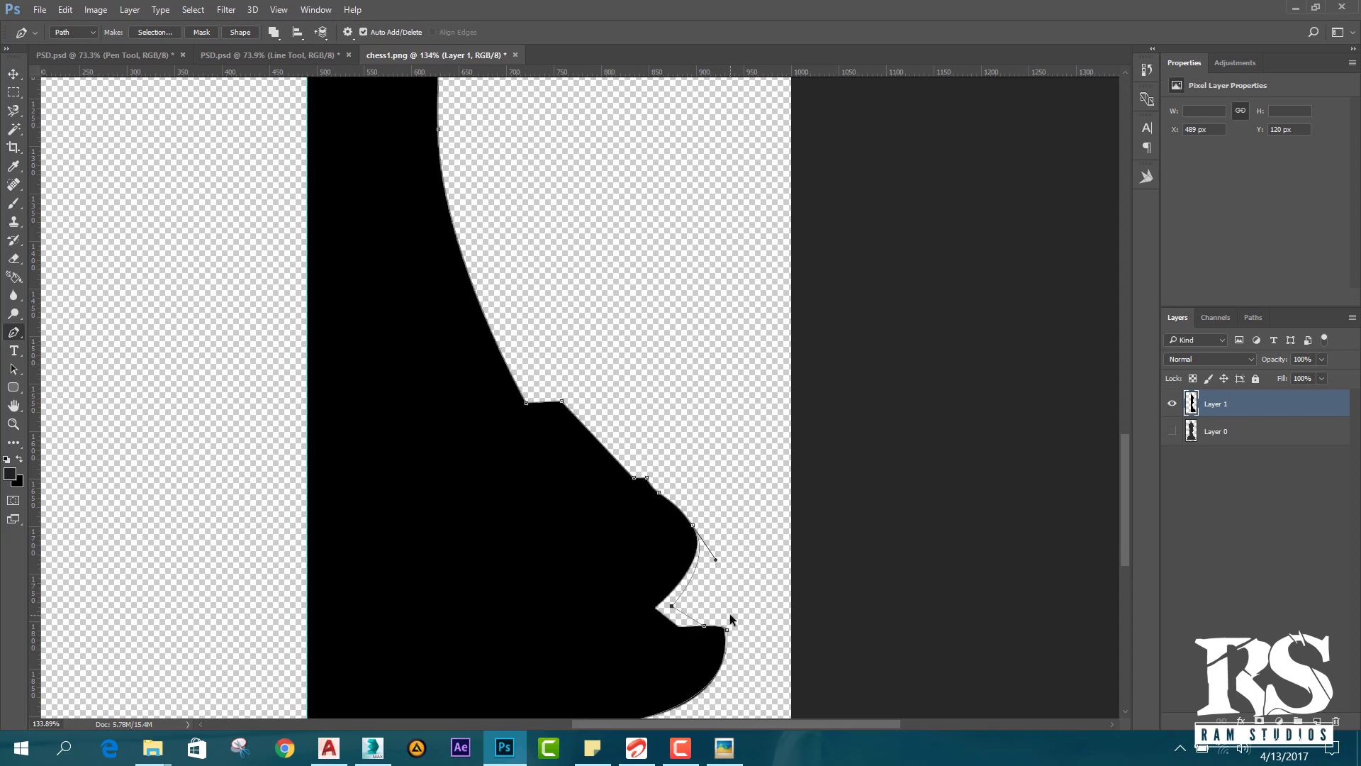
Try to fill the corrected path with black on a fresh Layer 1 in place of the old fill.
key("ctrl+0")
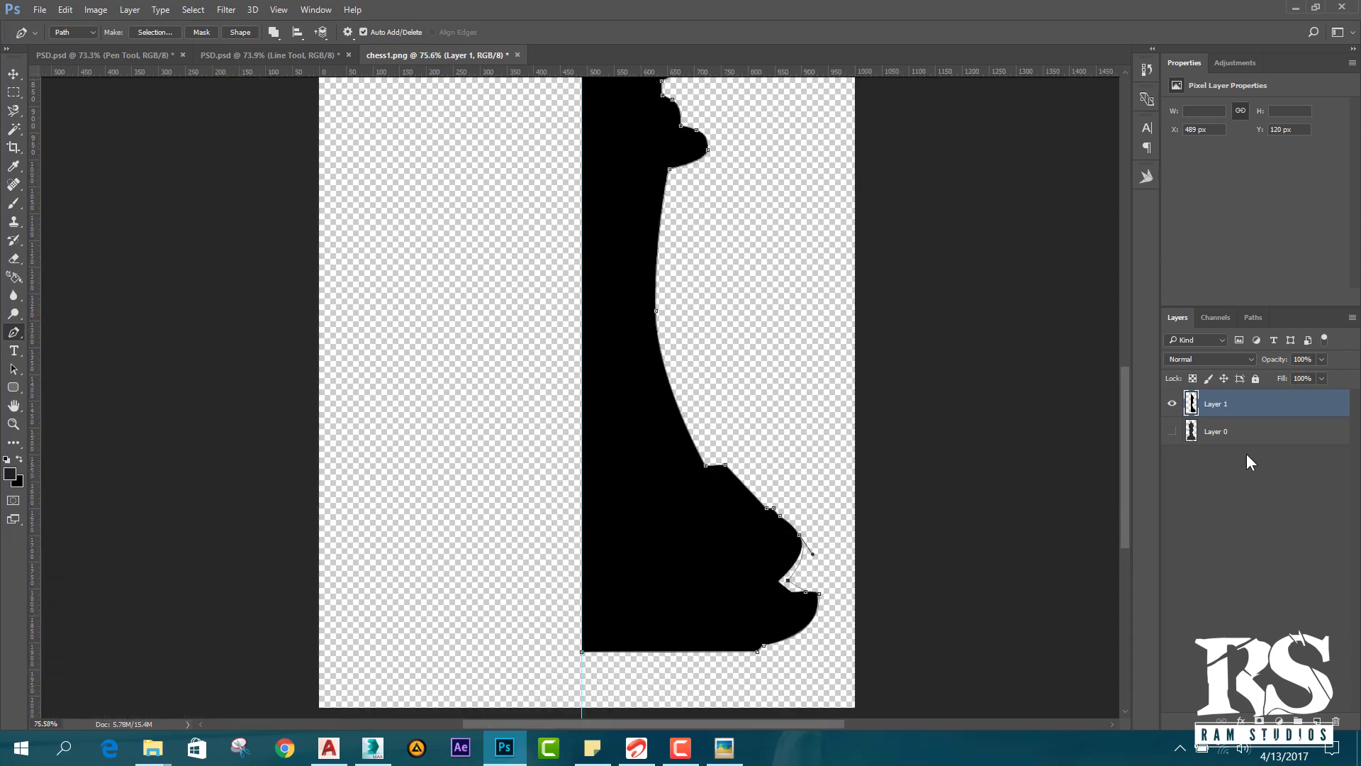
key("Delete")
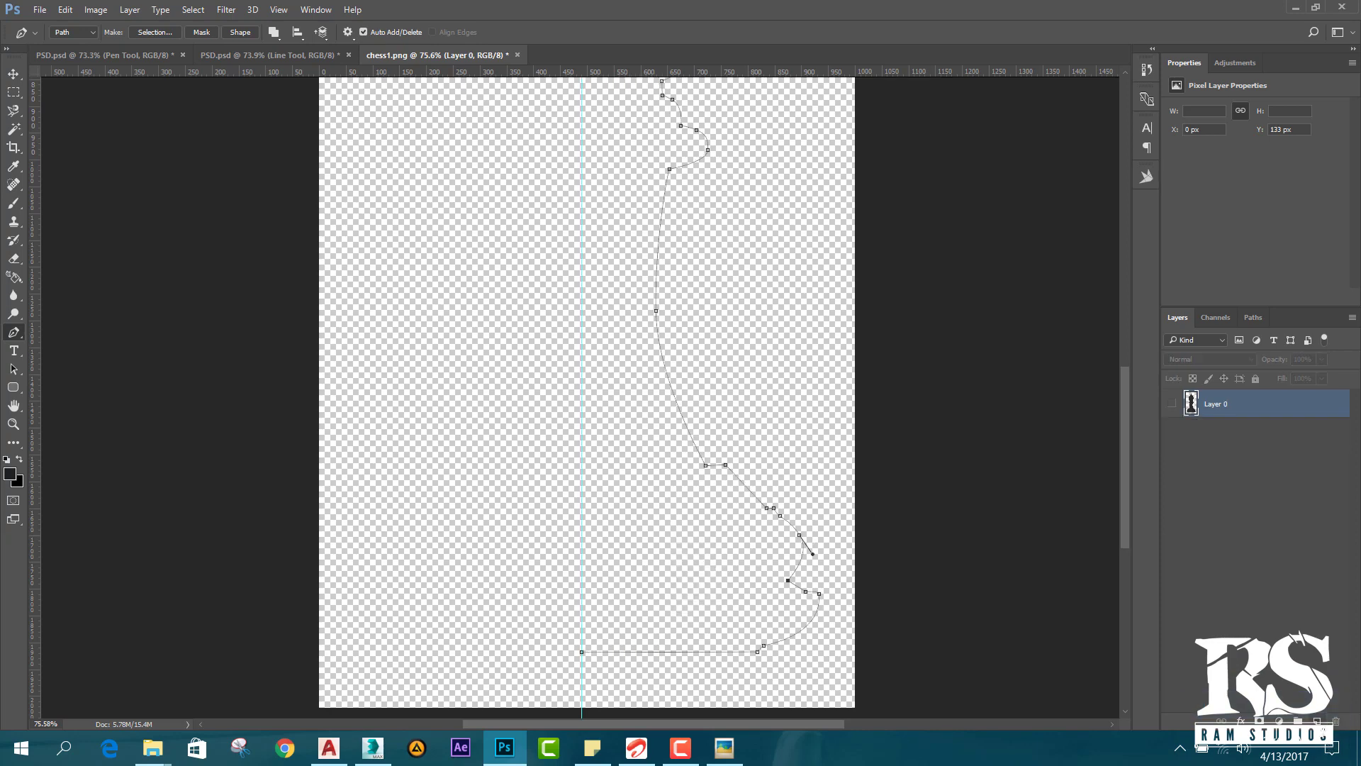
right_click(580, 401)
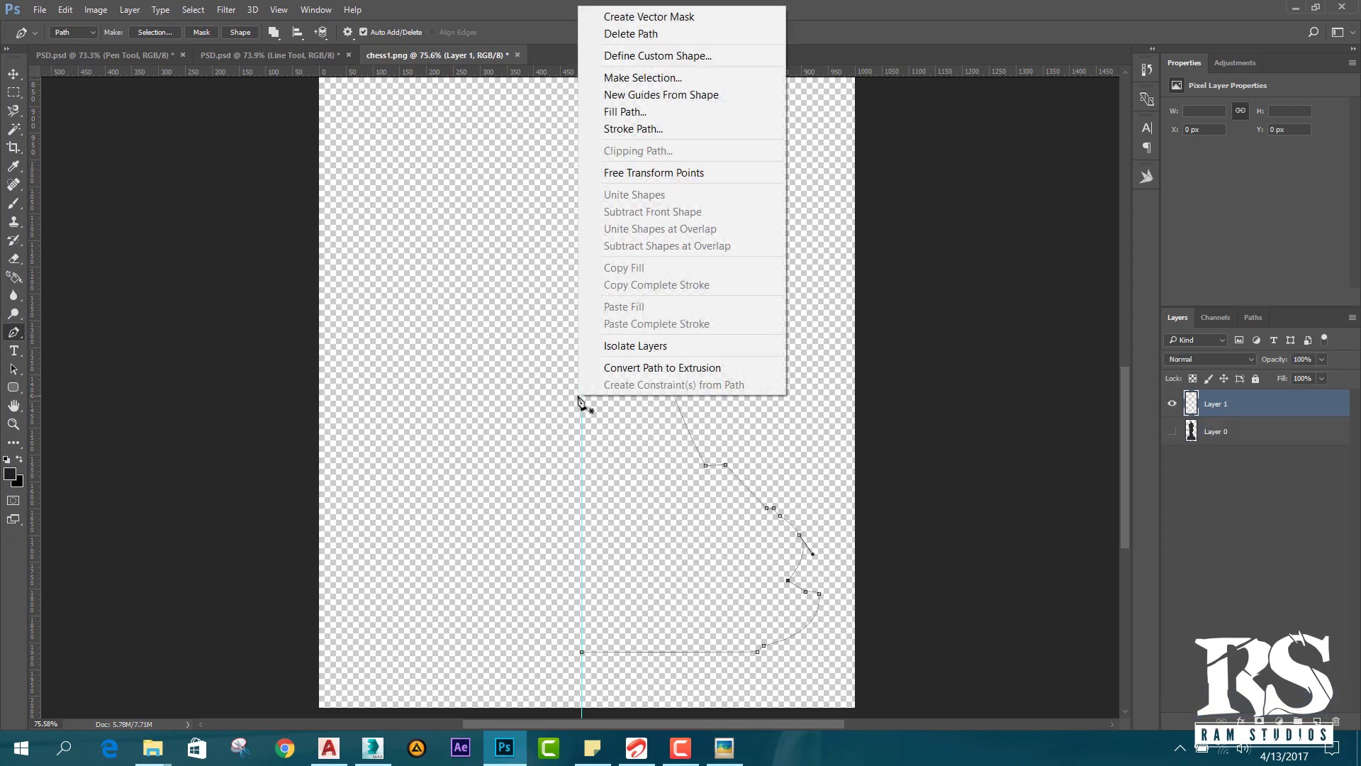
left_click(622, 112)
left_click(1062, 363)
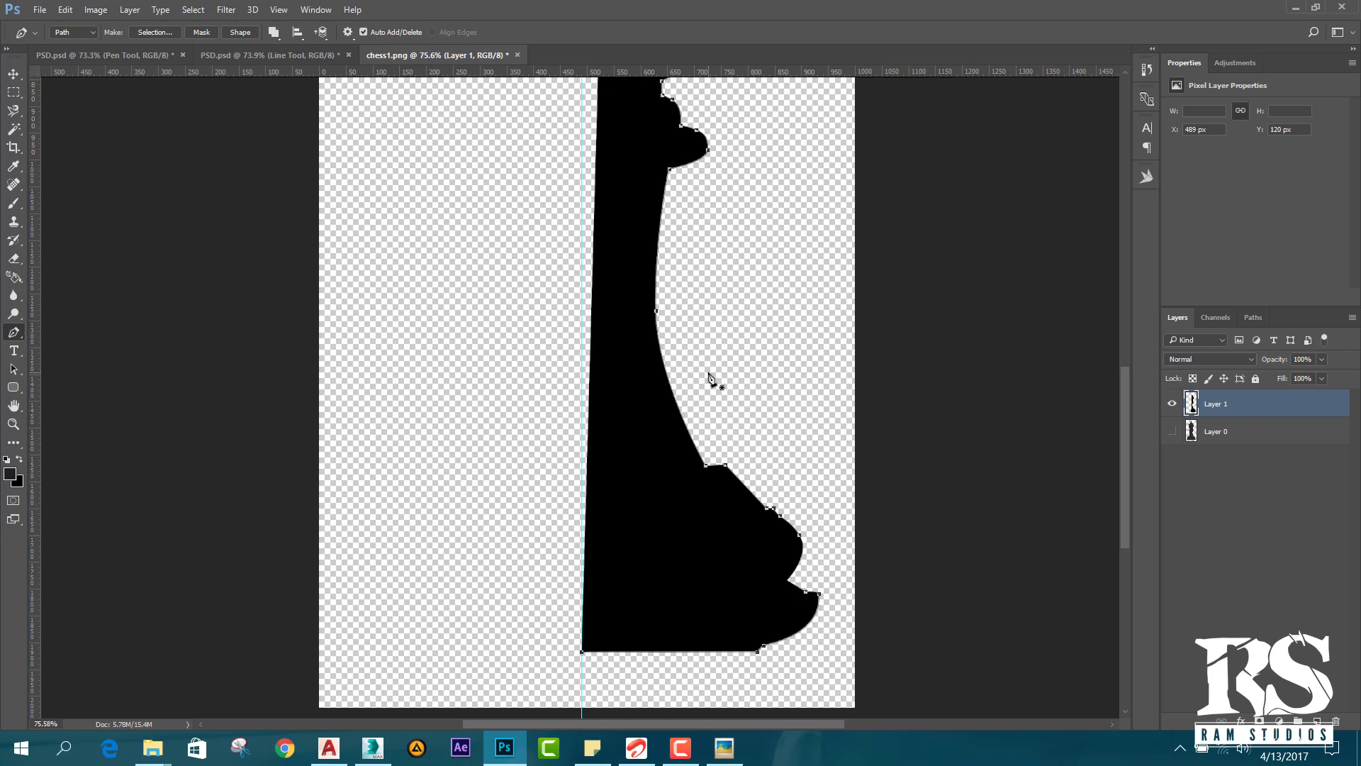
scroll(709, 376, "down", 4)
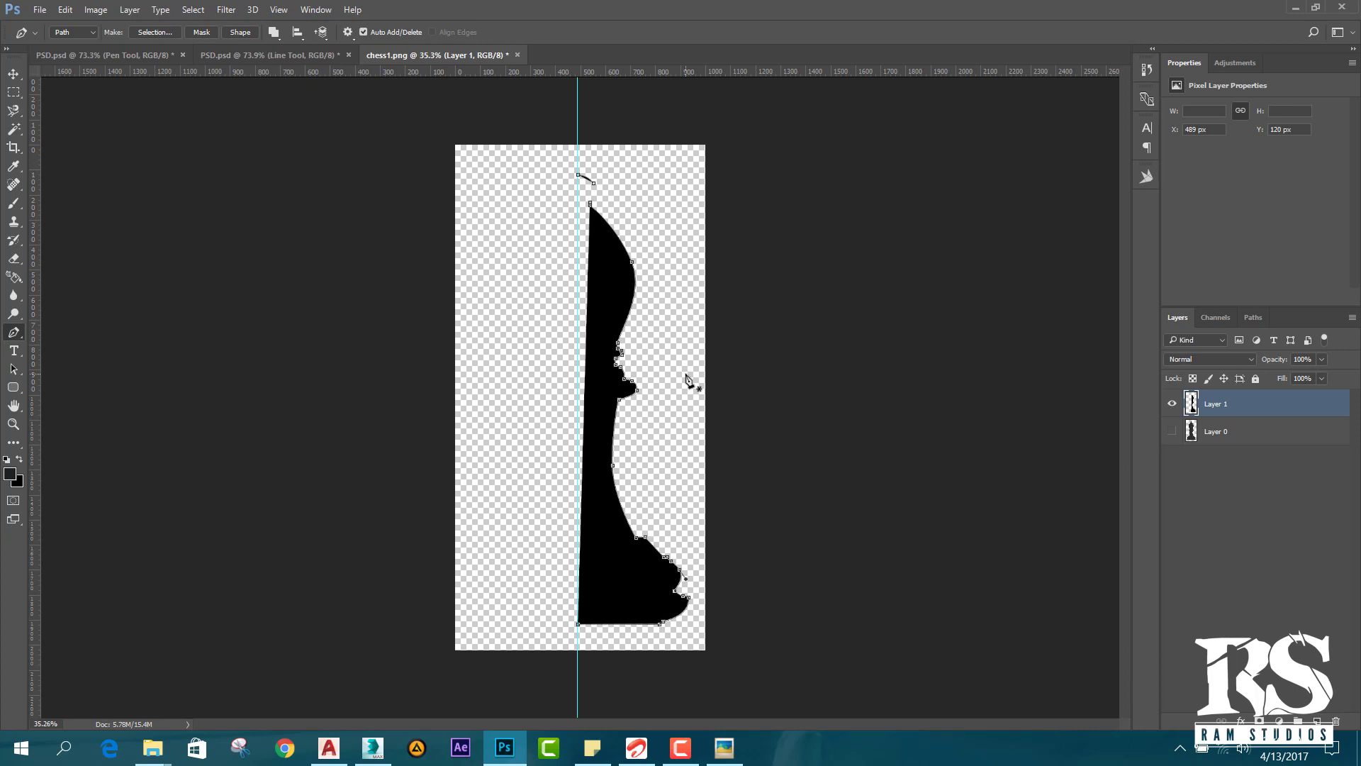
key("Delete")
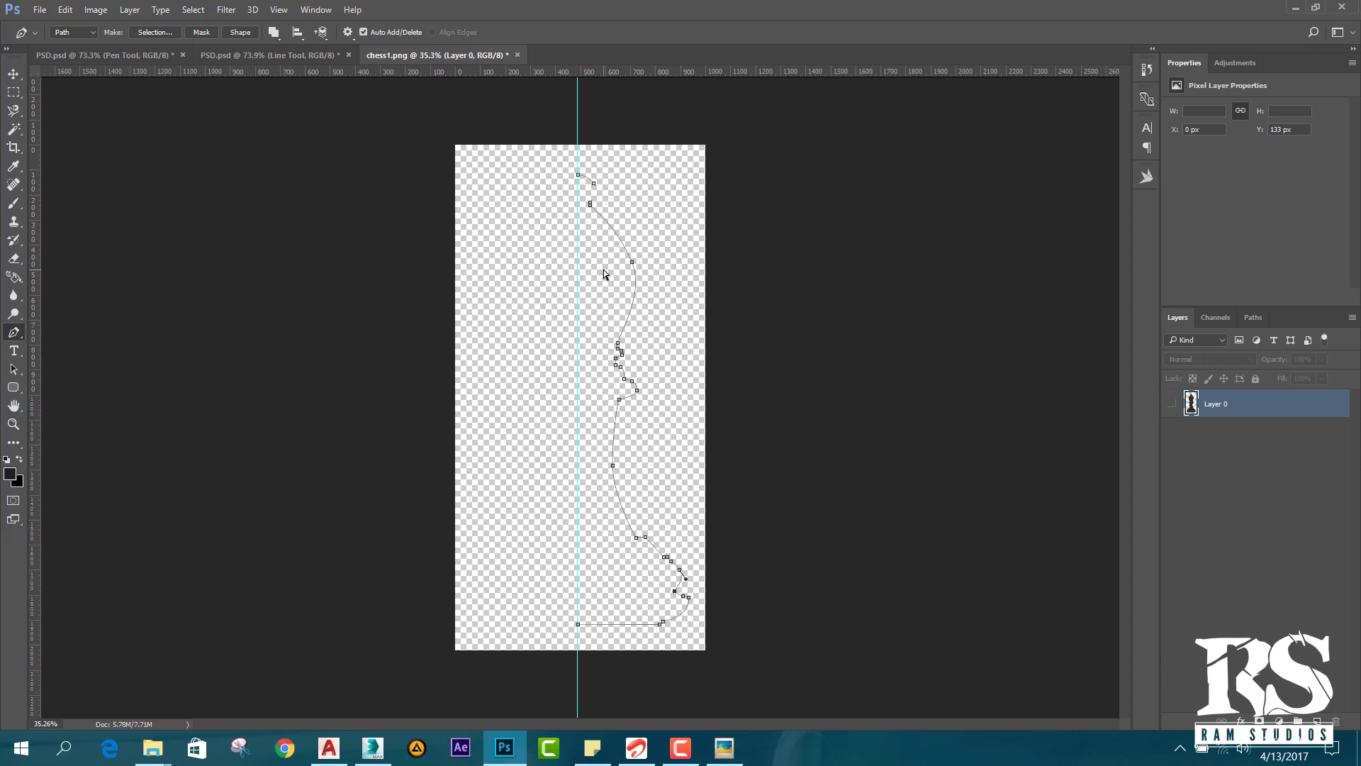
key("ctrl+z")
Hide Layer 1 and redraw the missing curve of the bishop's top knob with the Pen tool, joining the two open path ends.
scroll(610, 189, "up", 10)
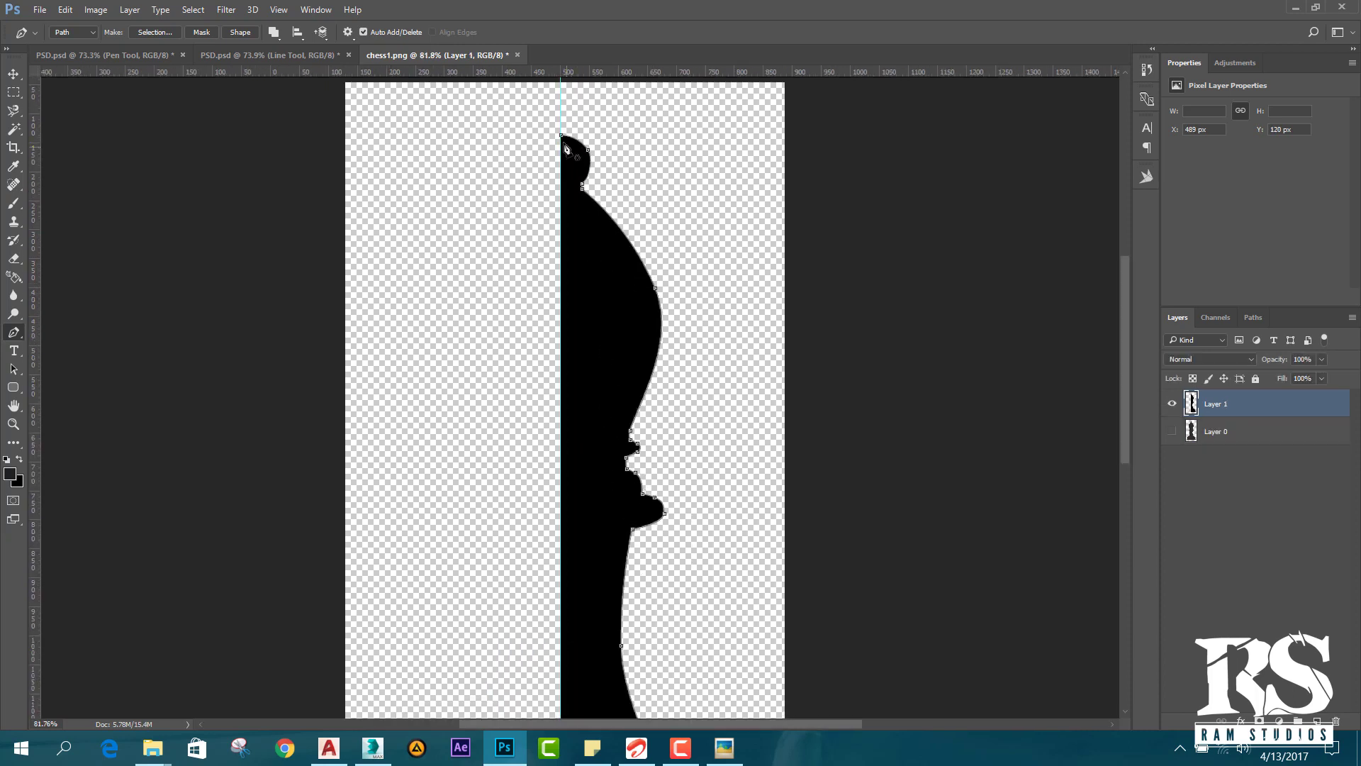
scroll(633, 183, "up", 3)
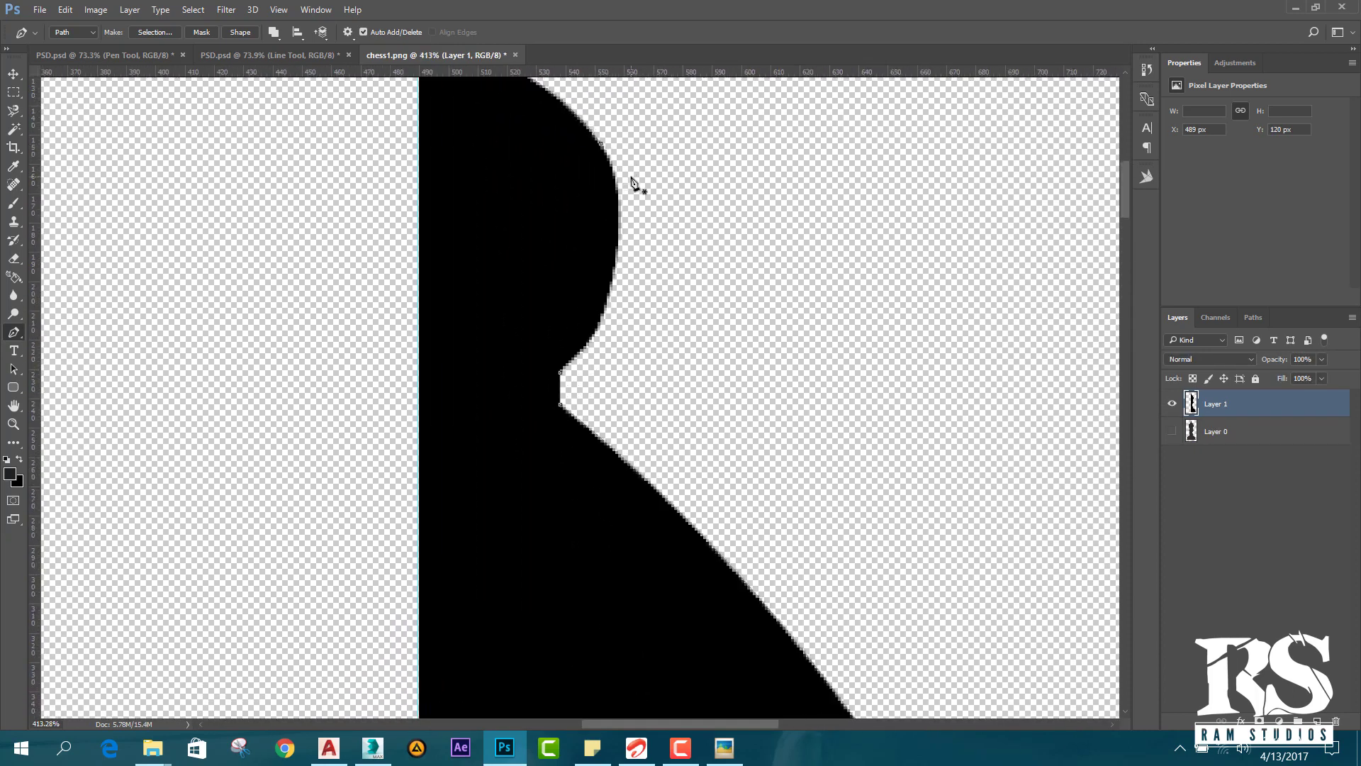
left_click(1173, 406)
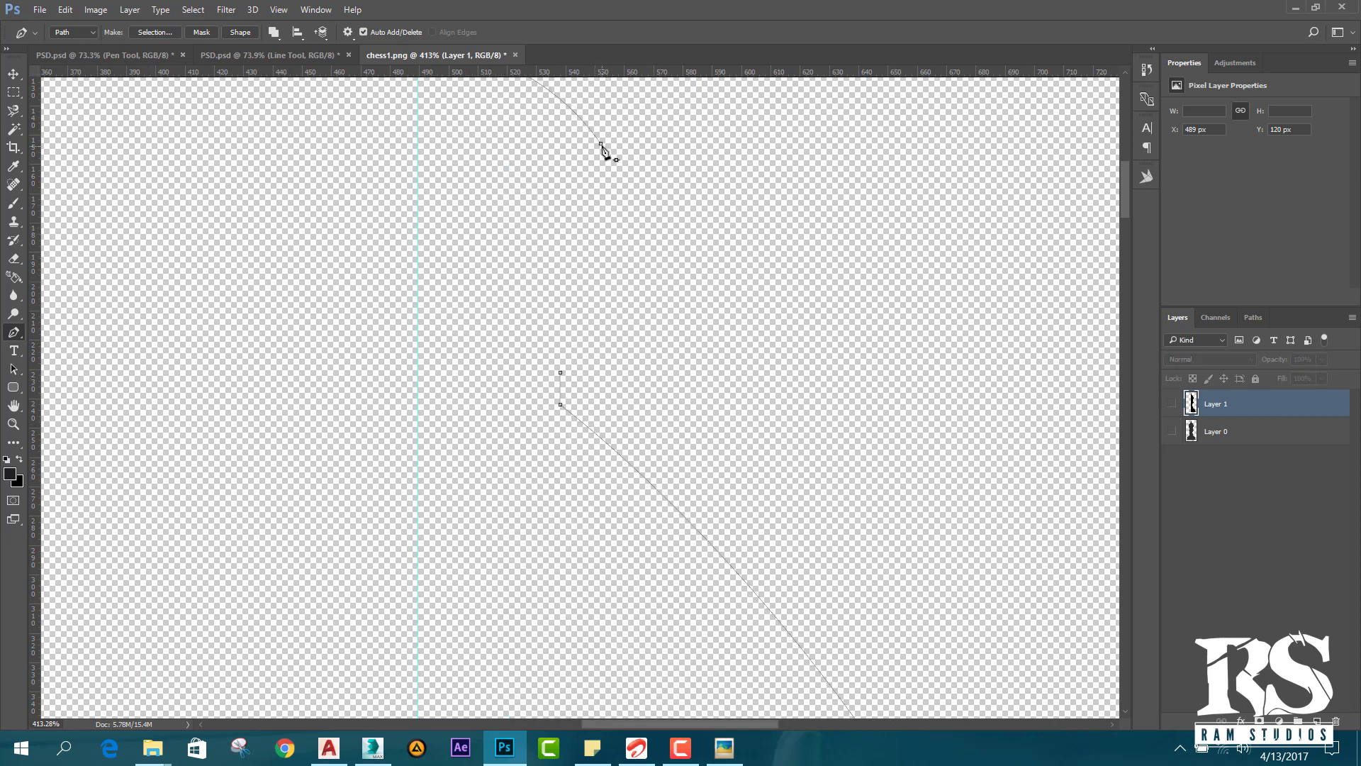
left_click_drag(602, 144, 631, 187)
left_click(560, 373)
scroll(617, 347, "down", 5)
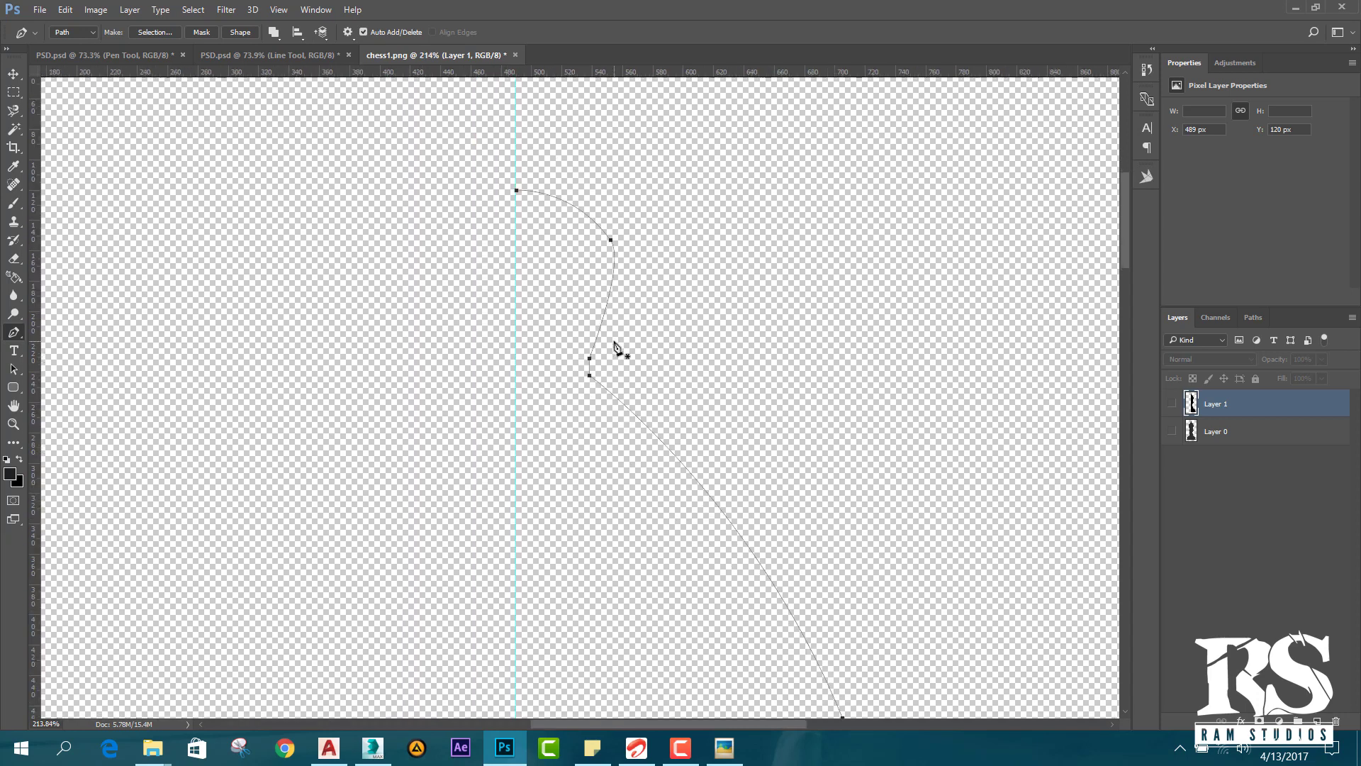
scroll(617, 347, "down", 3)
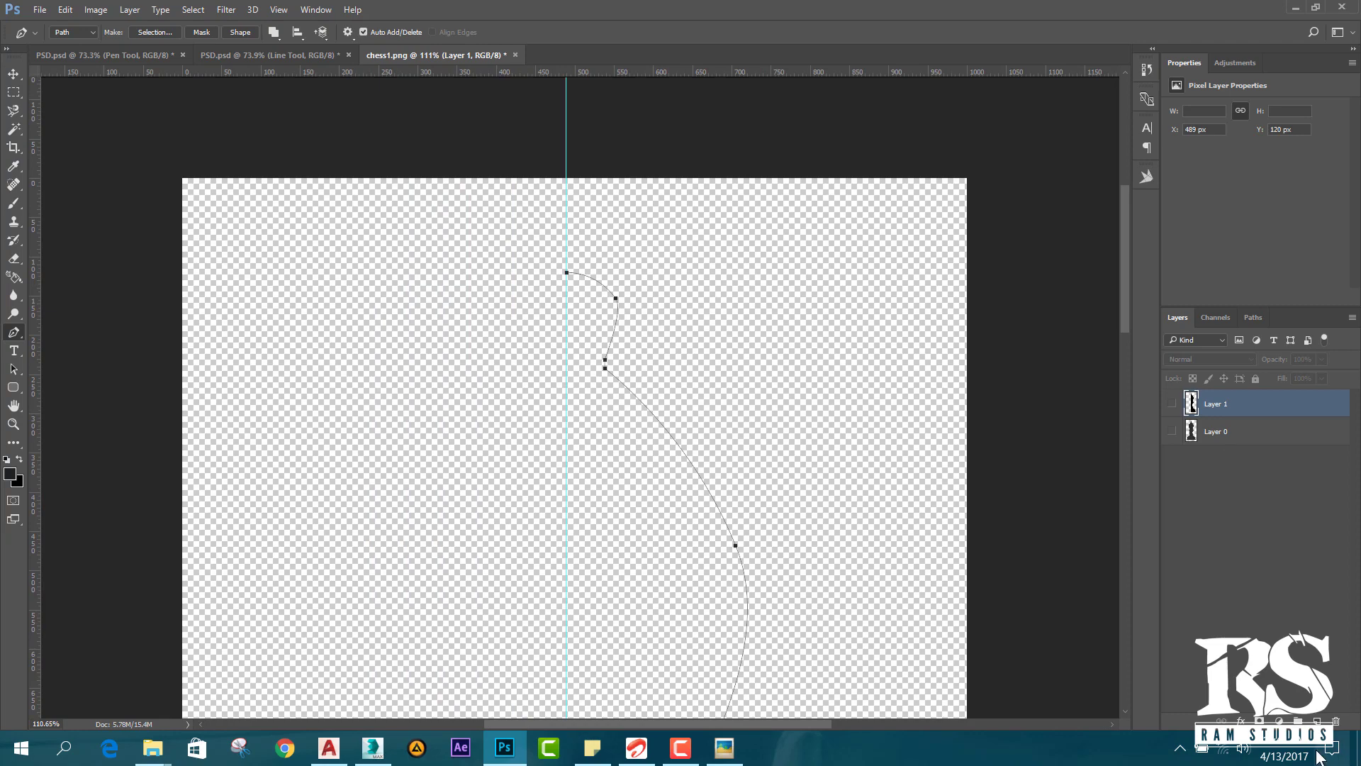
Add a new layer above Layer 1 and fill the repaired path with black on it.
left_click(1317, 721)
right_click(557, 384)
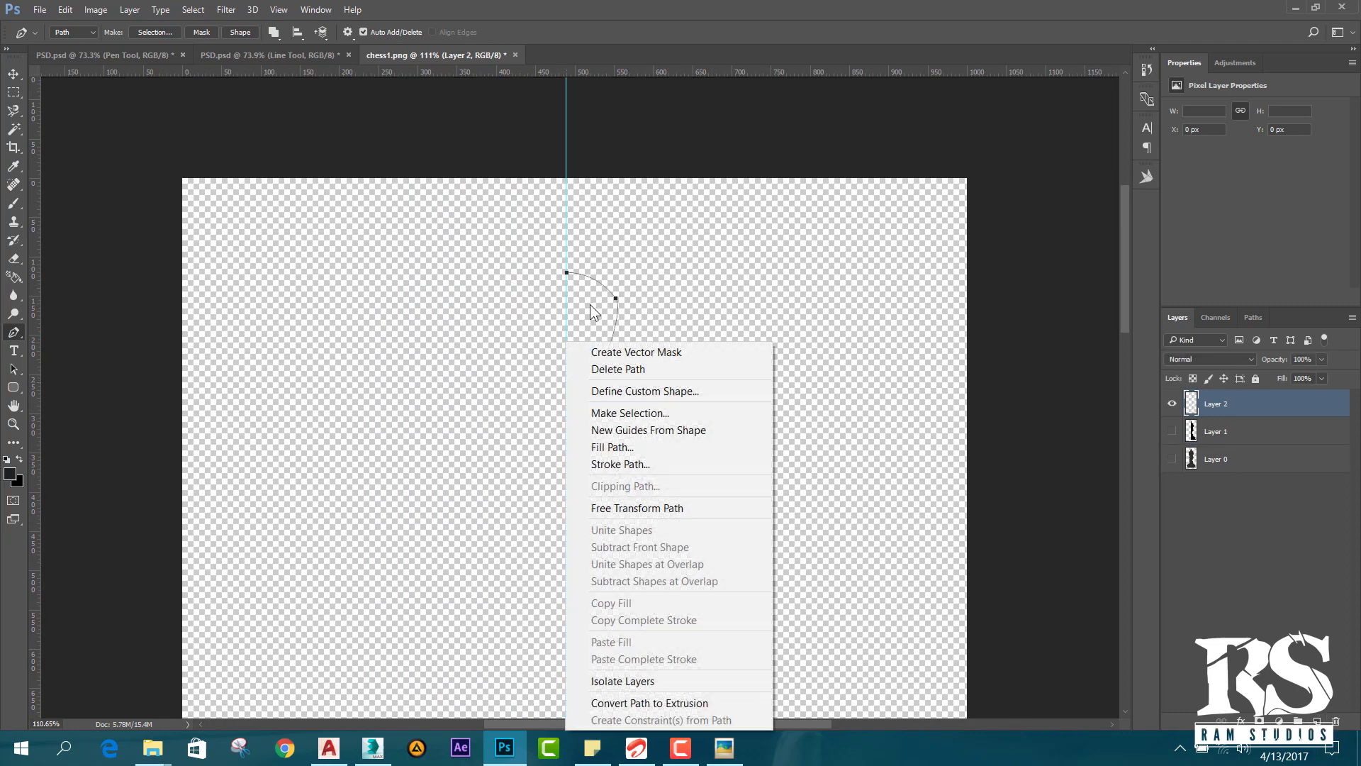
left_click(612, 447)
left_click(1062, 363)
key("p")
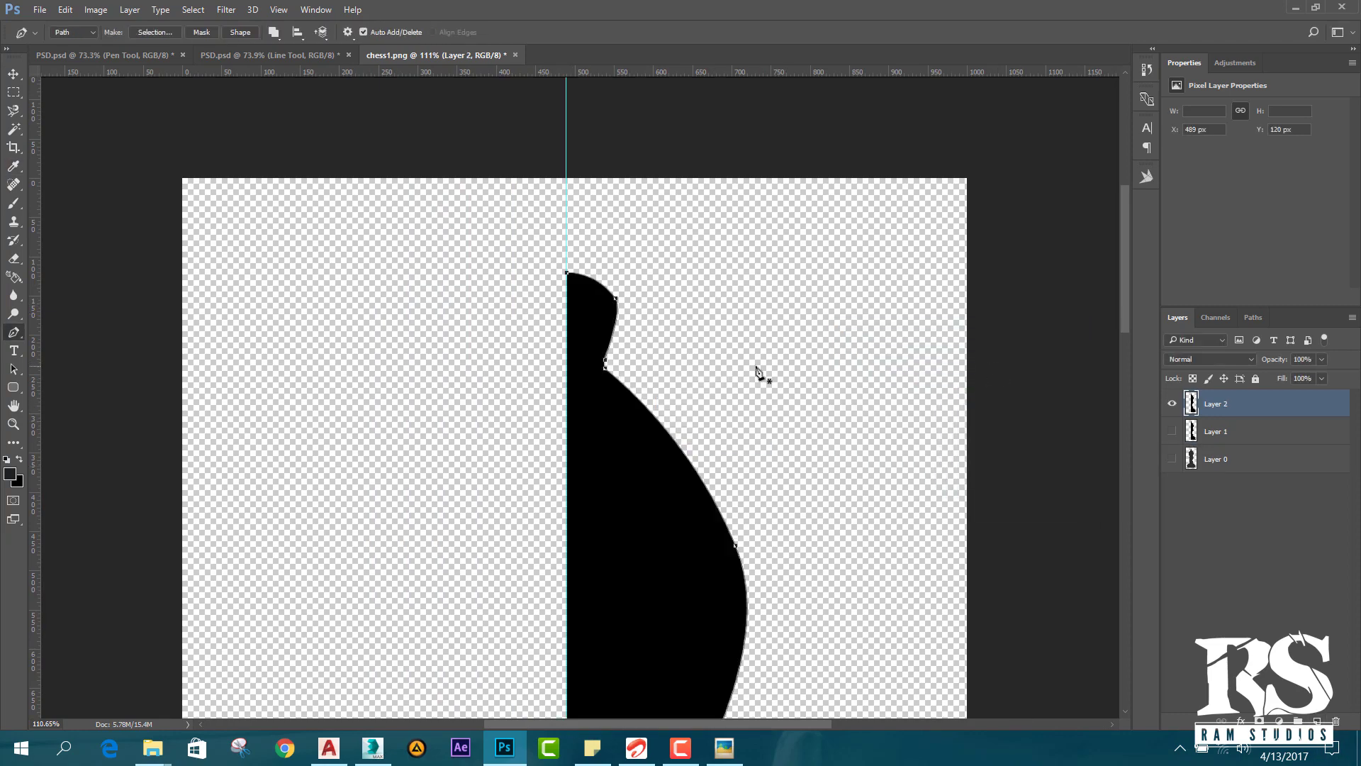
Examine the refilled half silhouette from the top knob to the base, with the path outline hidden.
scroll(659, 359, "down", 4)
scroll(645, 376, "up", 3)
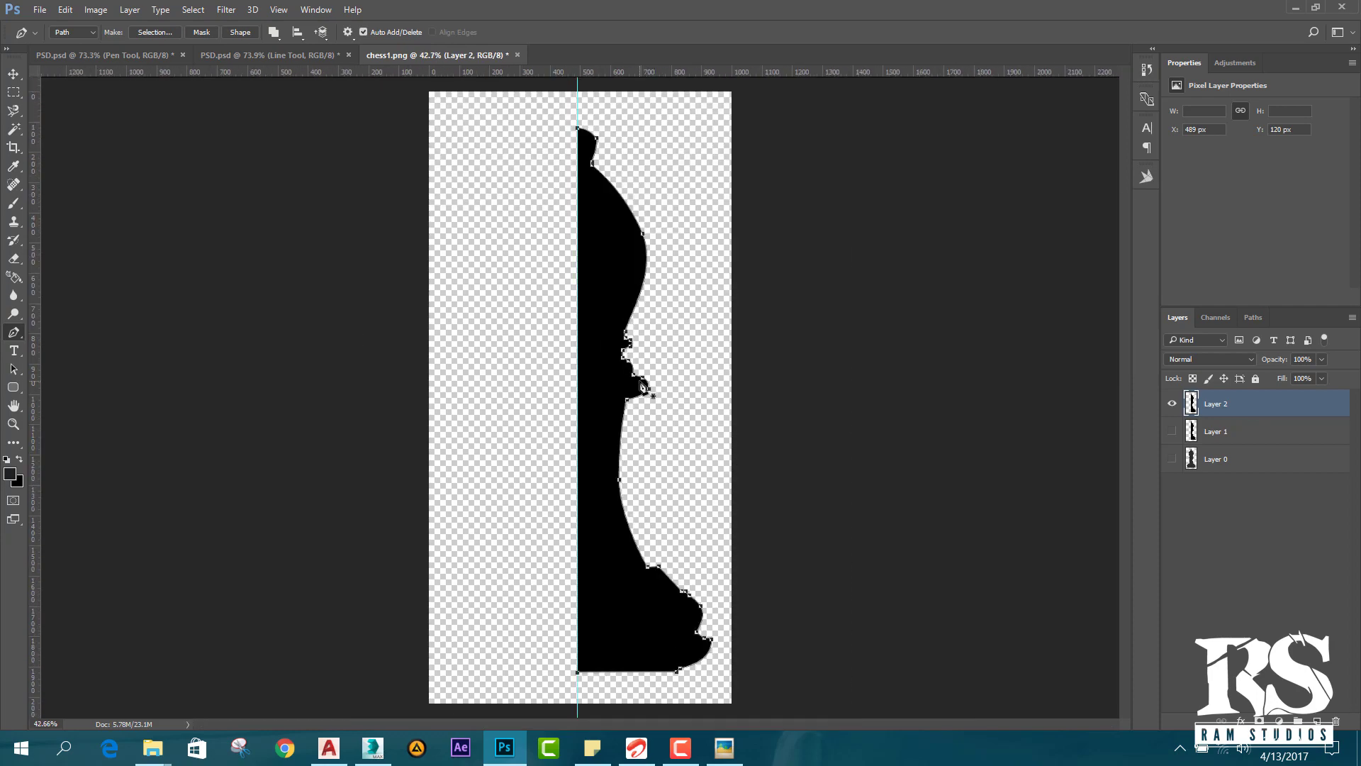
scroll(641, 368, "up", 5)
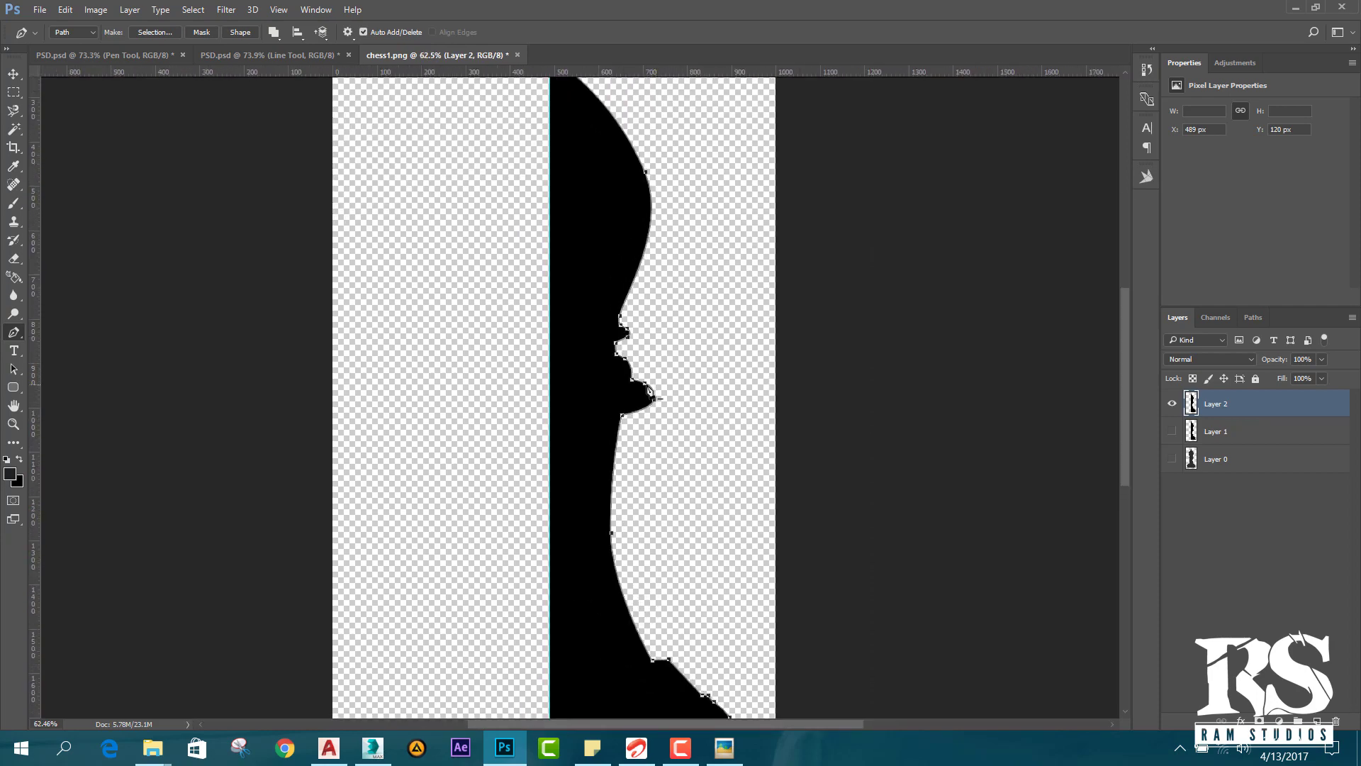
scroll(646, 385, "down", 4)
scroll(644, 380, "down", 2)
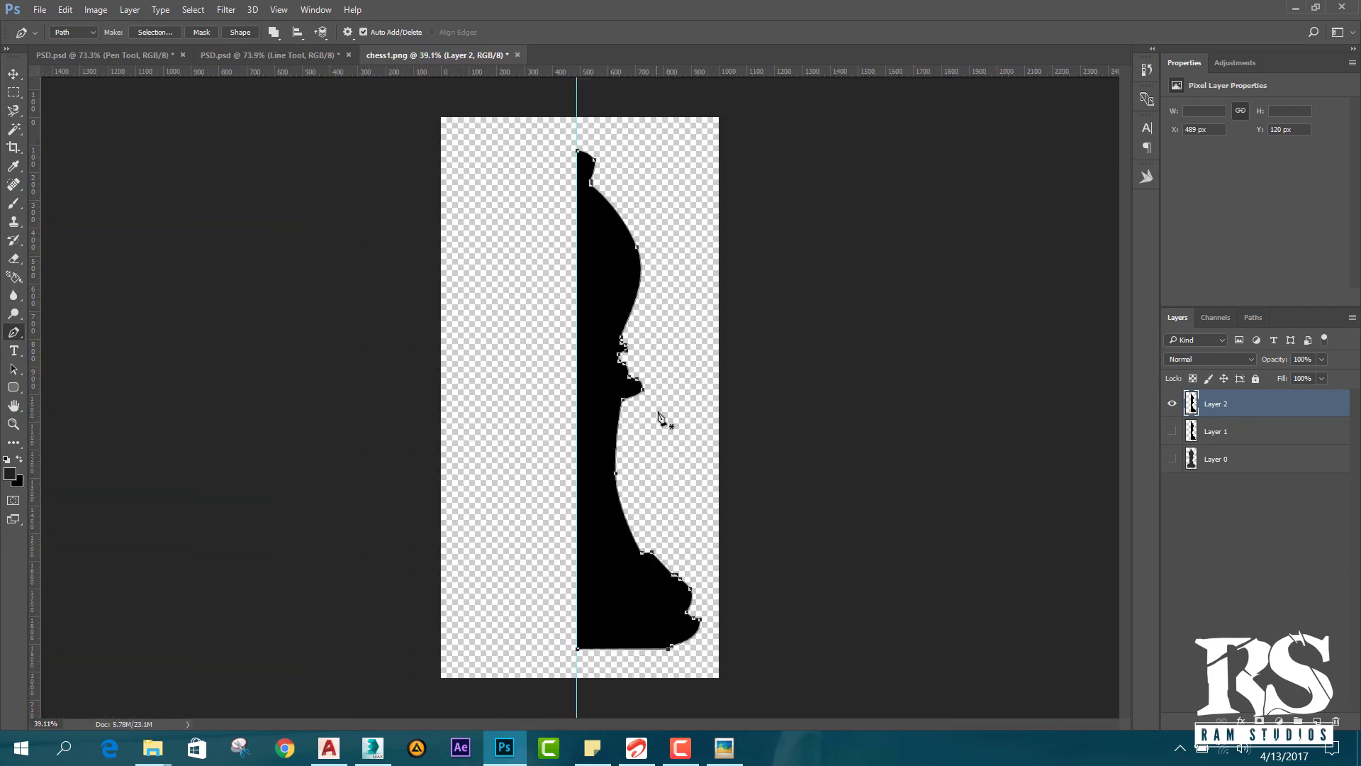
key("Return")
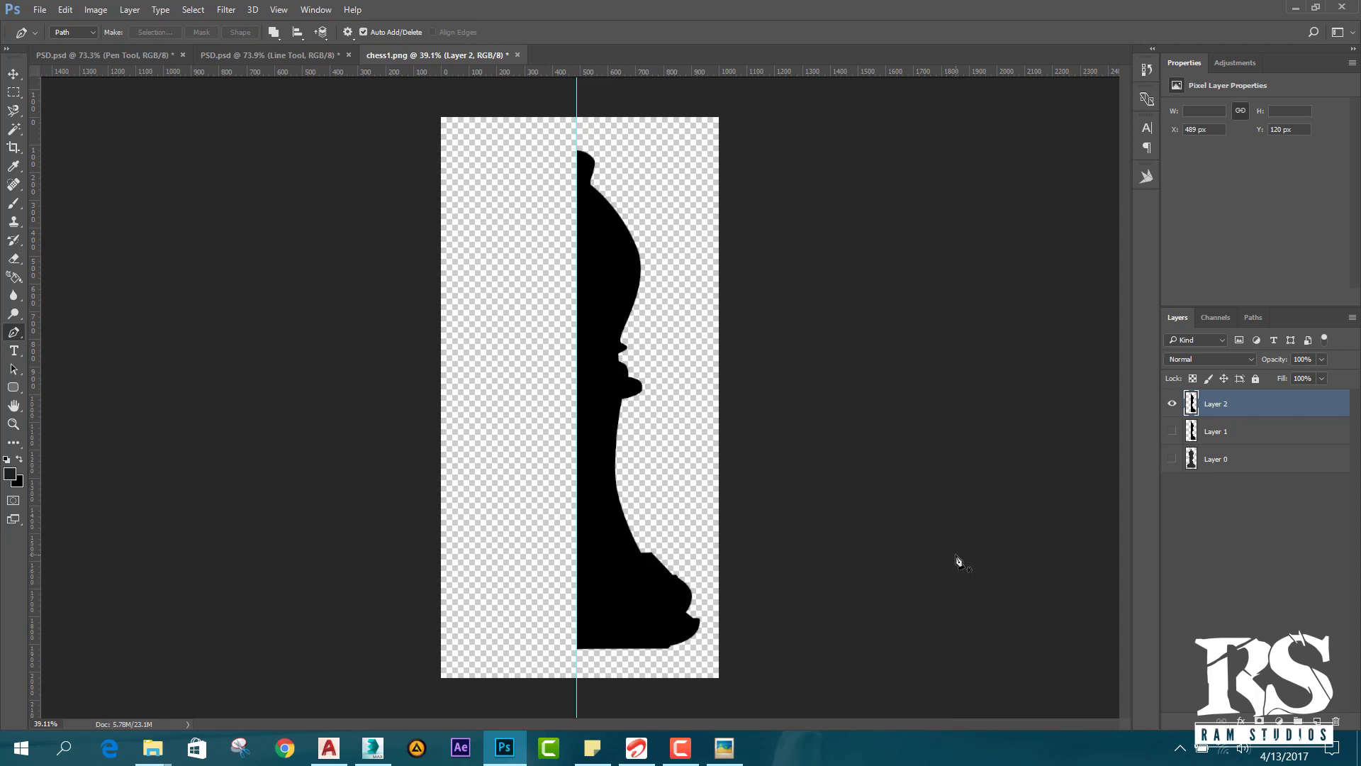
scroll(723, 624, "up", 3)
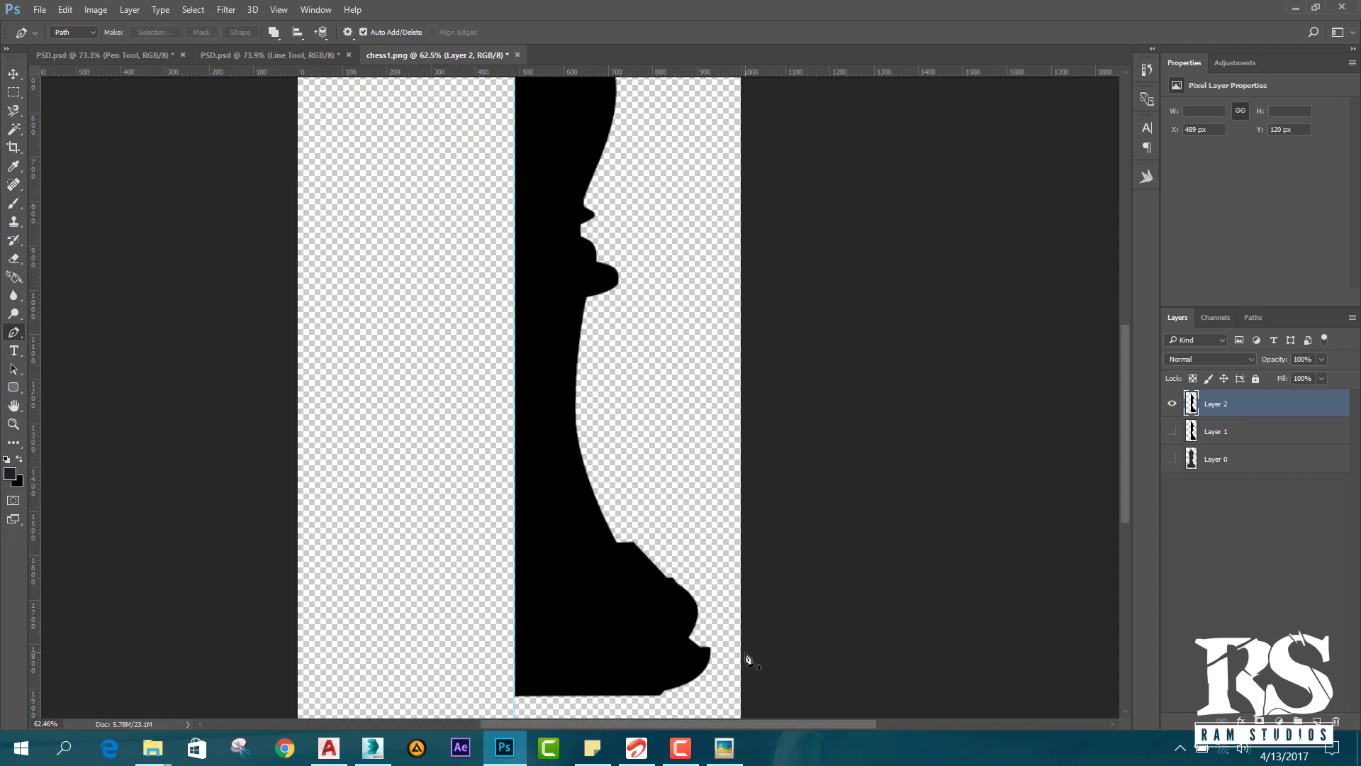
scroll(729, 635, "down", 3)
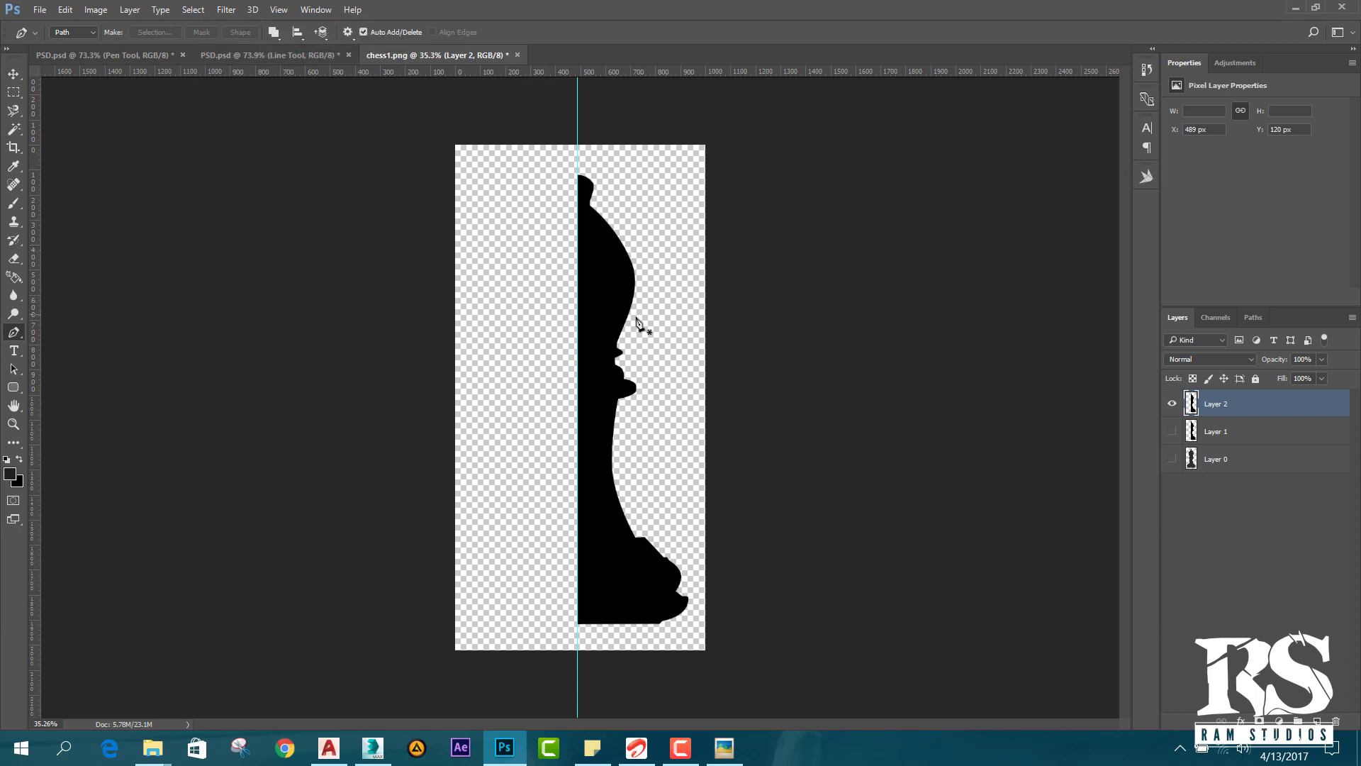
scroll(662, 376, "up", 2)
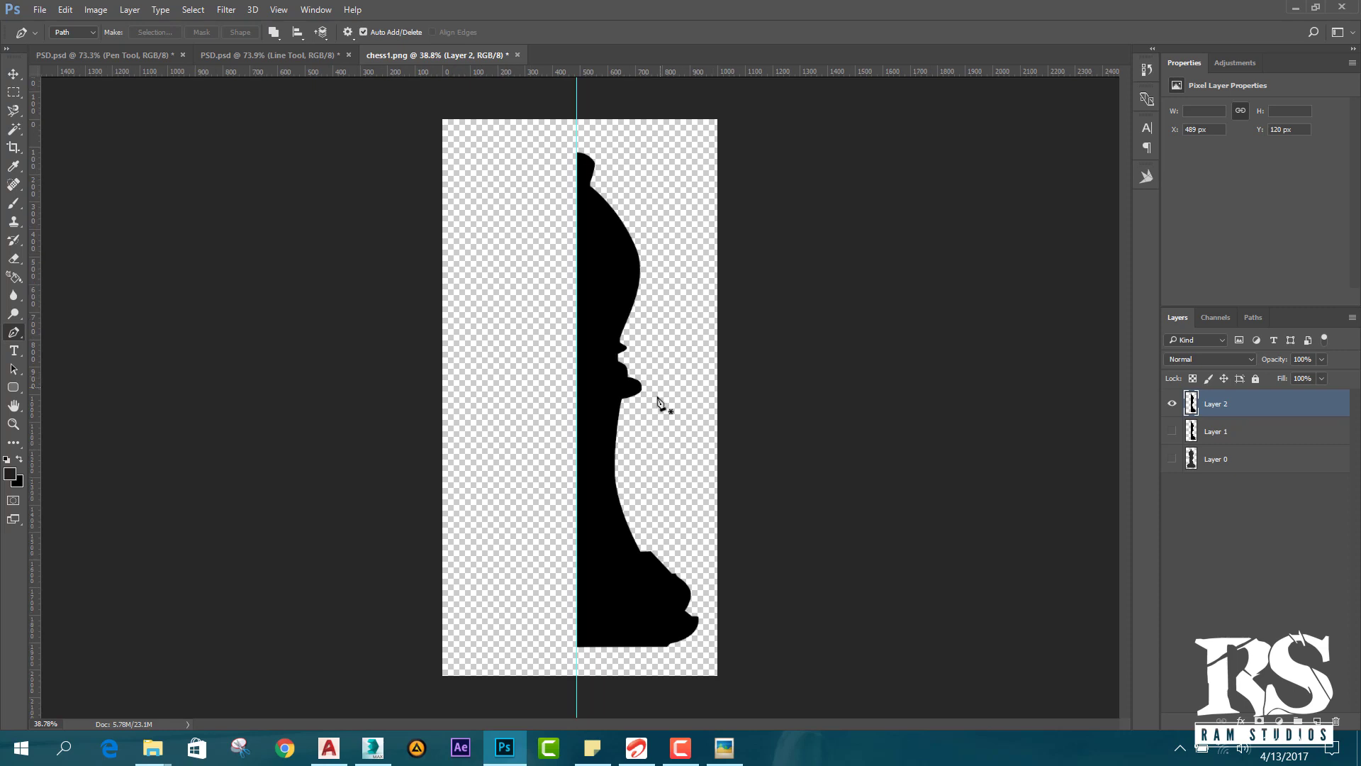
scroll(629, 424, "up", 1)
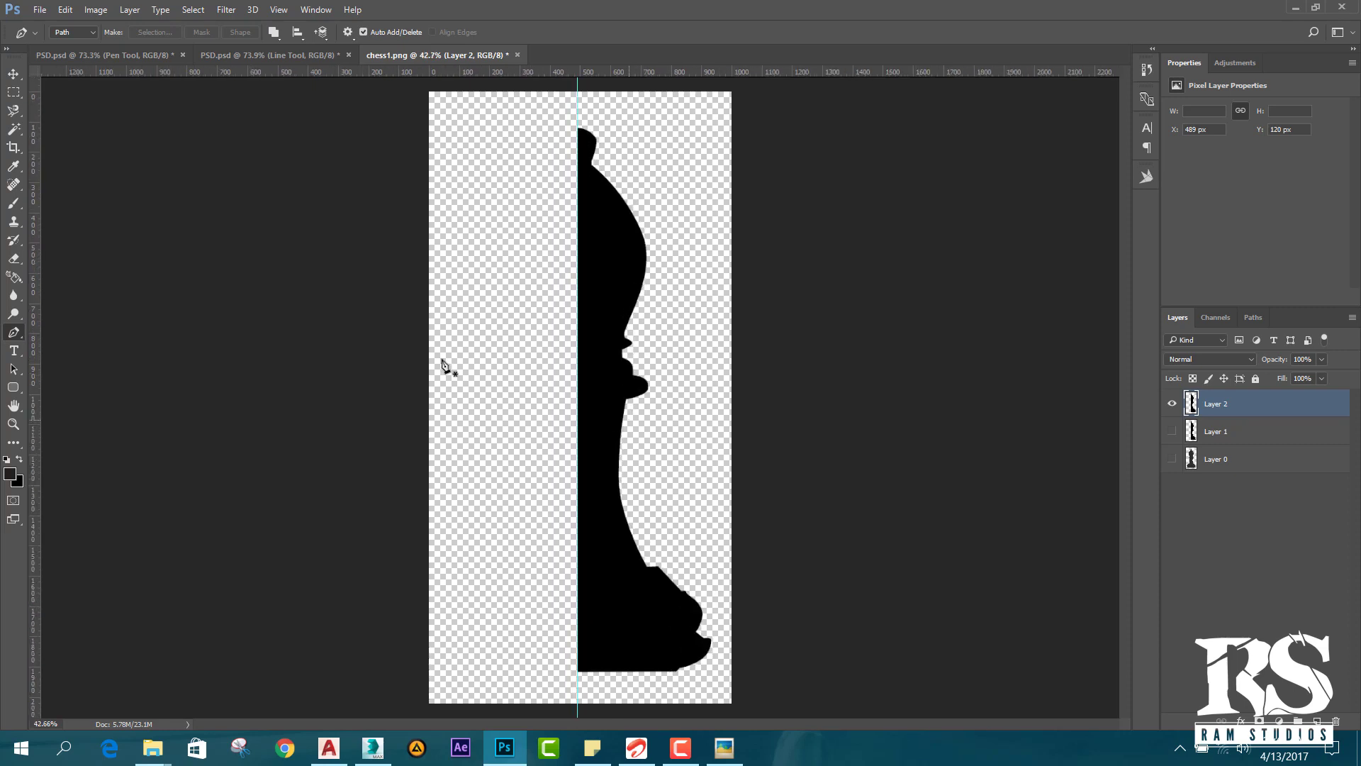